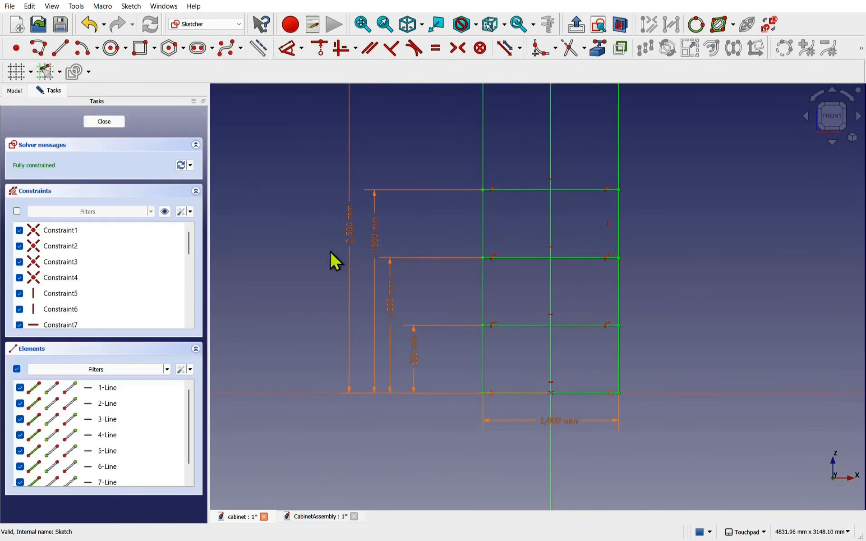
- Zoom and pan the skeleton sketch, then select the VarSet's 2500 mm Cab Height value
{"action": "scroll", "coordinate": [396, 285], "scroll_direction": "down", "scroll_amount": 1}
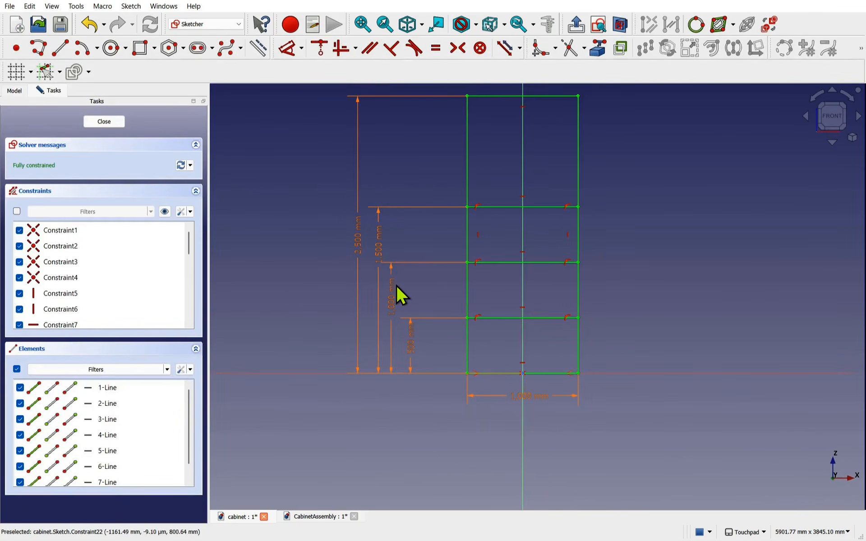
{"action": "middle_click_drag", "start_coordinate": [408, 299], "coordinate": [443, 356], "text": "shift"}
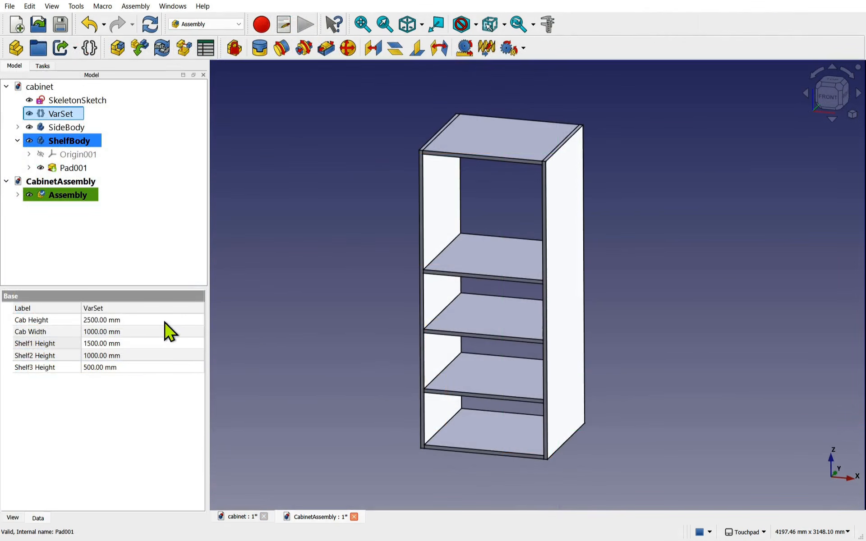
{"action": "left_click", "coordinate": [164, 320]}
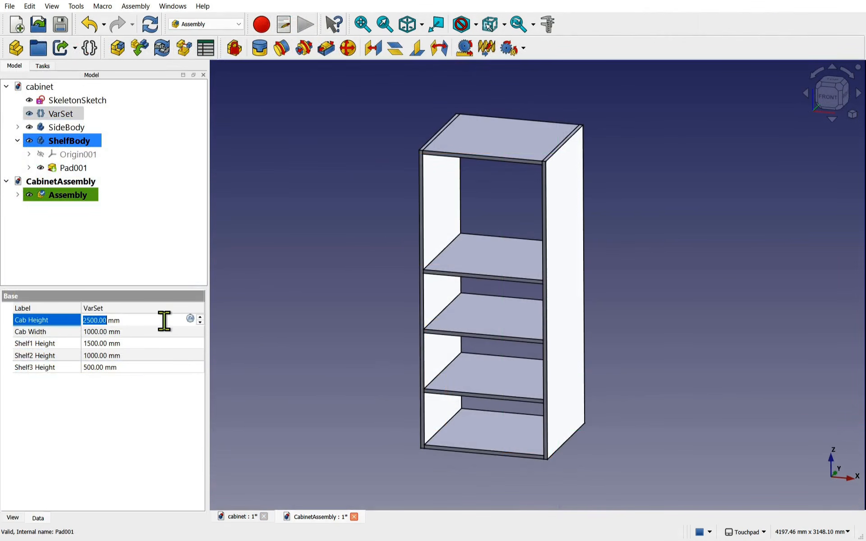
- Change Cab Height to 2000 mm and Cab Width to 500 mm, then view the channel's About page
{"action": "type", "text": "2000"}
{"action": "key", "text": "Return"}
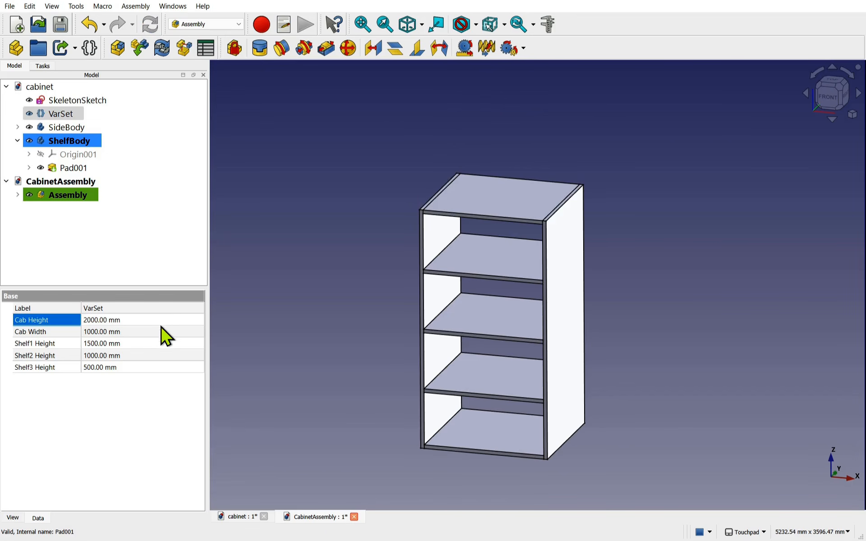
{"action": "left_click", "coordinate": [151, 332]}
{"action": "type", "text": "500"}
{"action": "key", "text": "Return"}
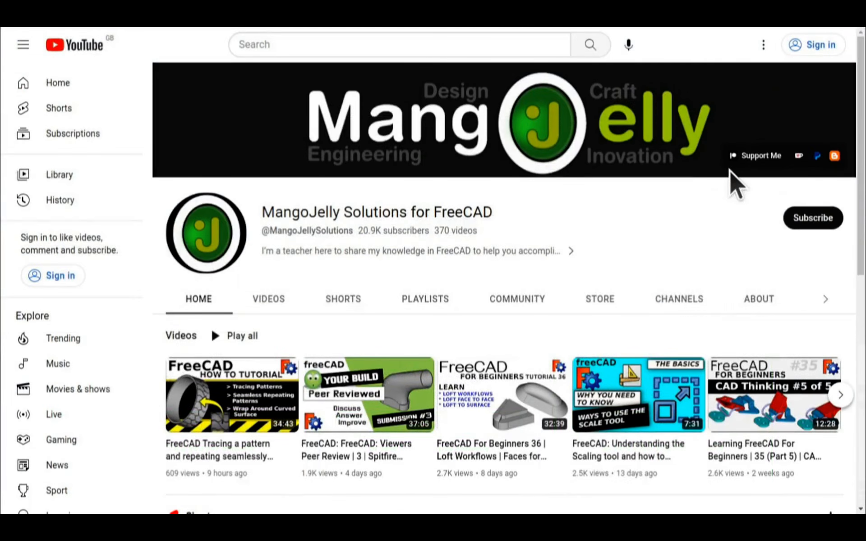
{"action": "left_click", "coordinate": [757, 299]}
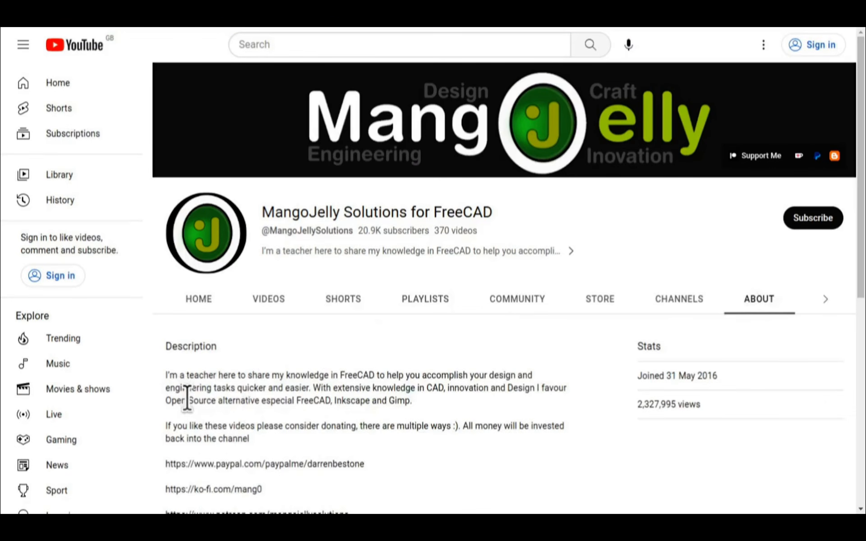
{"action": "scroll", "coordinate": [188, 397], "scroll_direction": "down", "scroll_amount": 3}
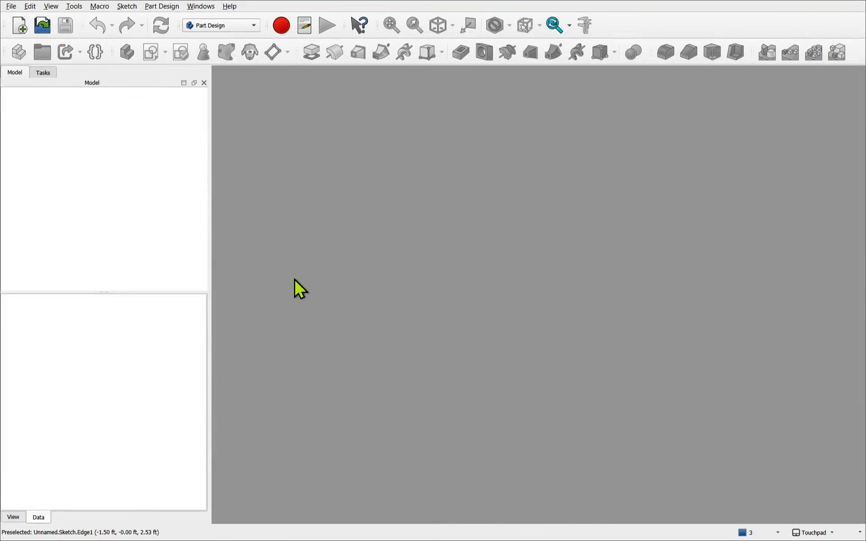
- Switch to the Sketcher workbench, create a new document, and start a sketch on the XZ-Plane
{"action": "left_click", "coordinate": [207, 27]}
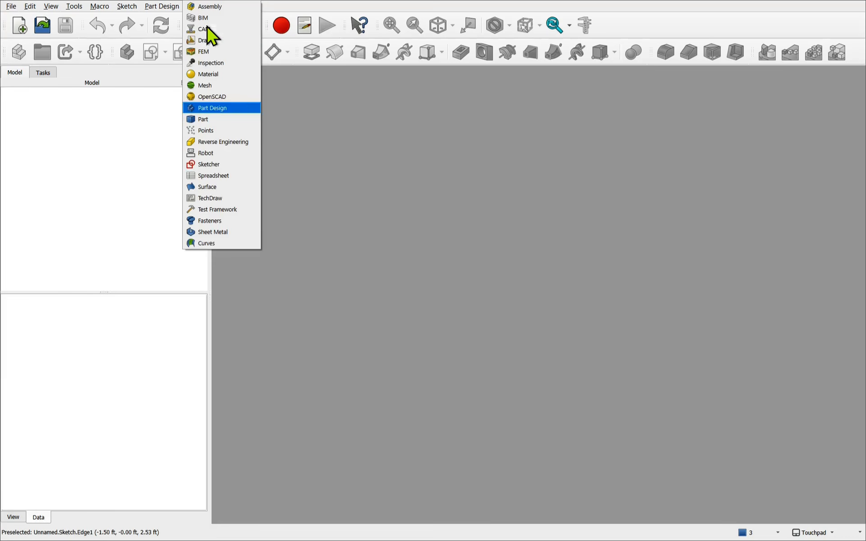
{"action": "left_click", "coordinate": [227, 164]}
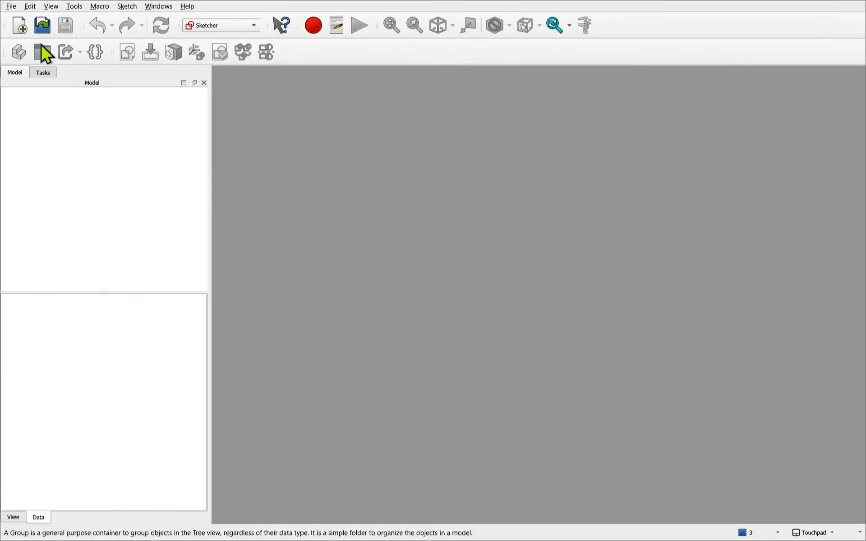
{"action": "left_click", "coordinate": [18, 27]}
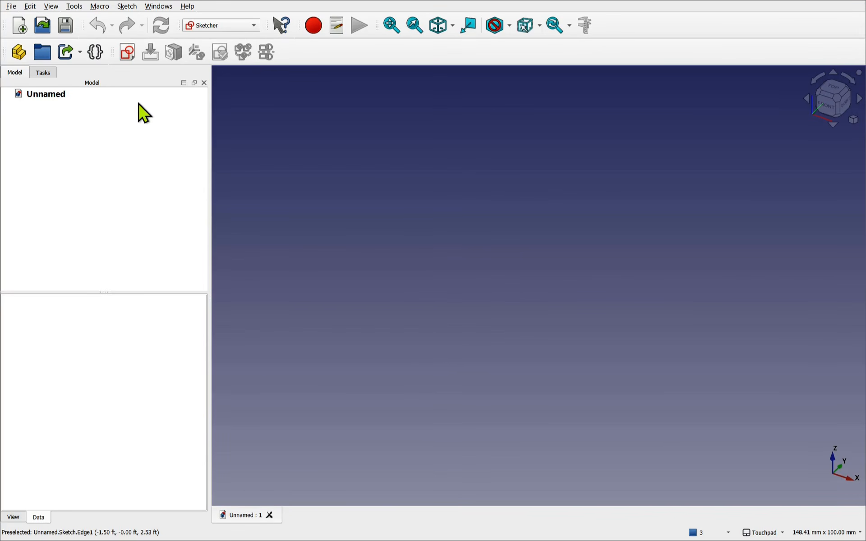
{"action": "left_click", "coordinate": [131, 61]}
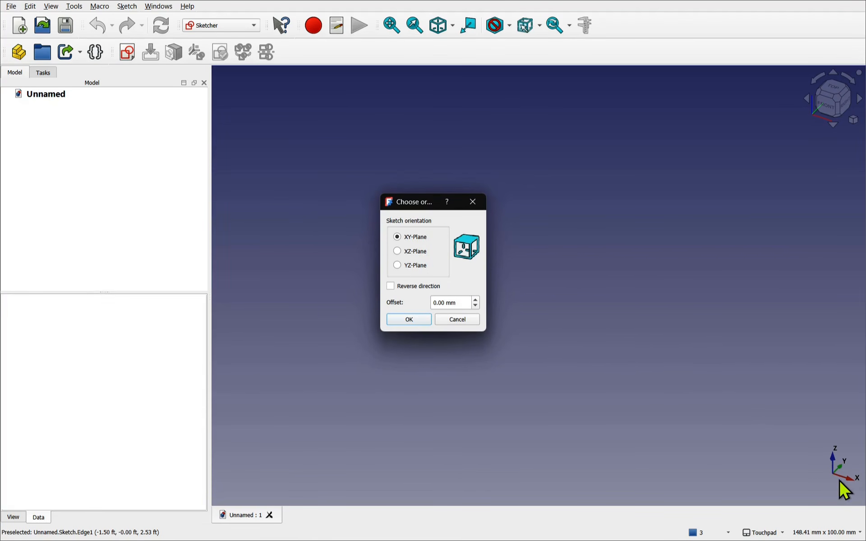
{"action": "left_click", "coordinate": [417, 253]}
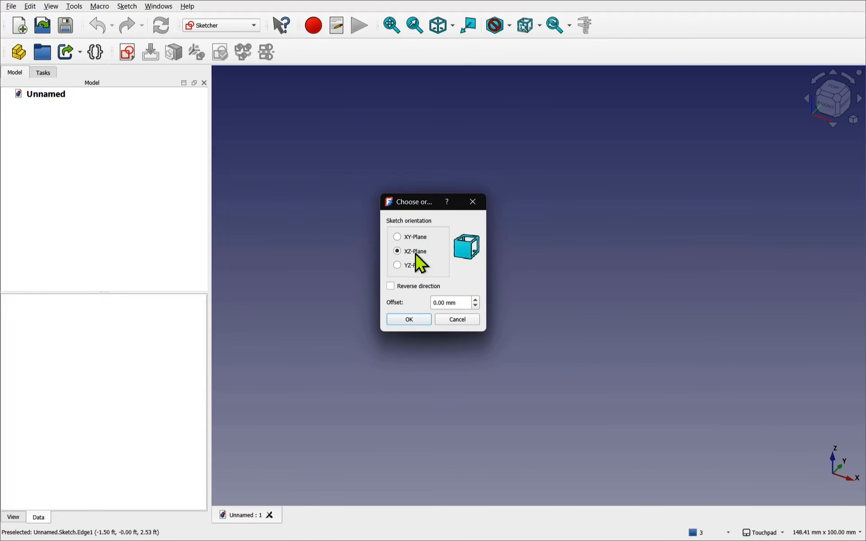
{"action": "left_click", "coordinate": [415, 321]}
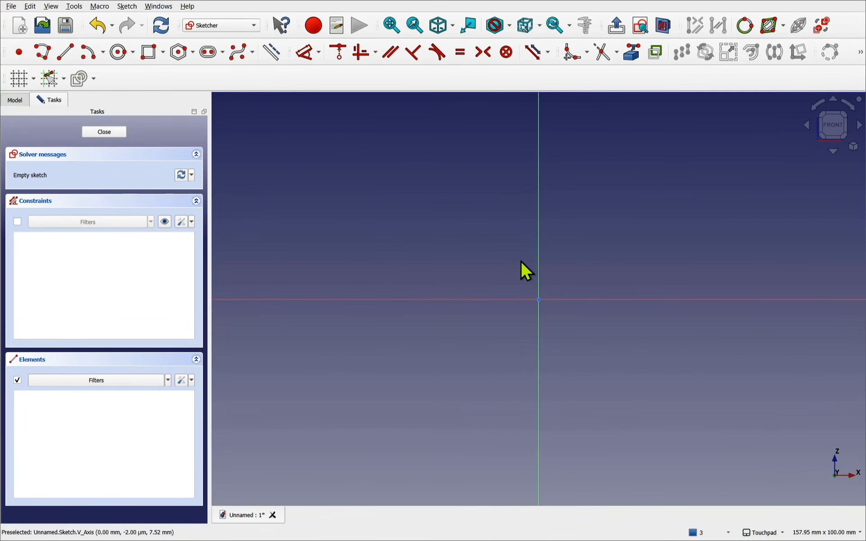
- Draw a rectangle with its bottom edge on the horizontal axis, straddling the vertical axis
{"action": "scroll", "coordinate": [526, 271], "scroll_direction": "down", "scroll_amount": 3}
{"action": "scroll", "coordinate": [493, 229], "scroll_direction": "down", "scroll_amount": 3}
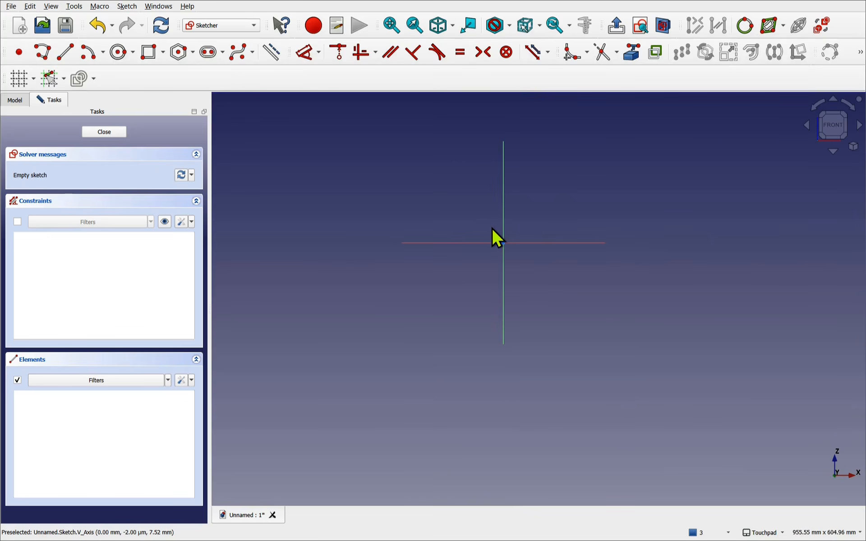
{"action": "scroll", "coordinate": [491, 228], "scroll_direction": "down", "scroll_amount": 1}
{"action": "middle_click_drag", "start_coordinate": [497, 239], "coordinate": [512, 320], "text": "shift"}
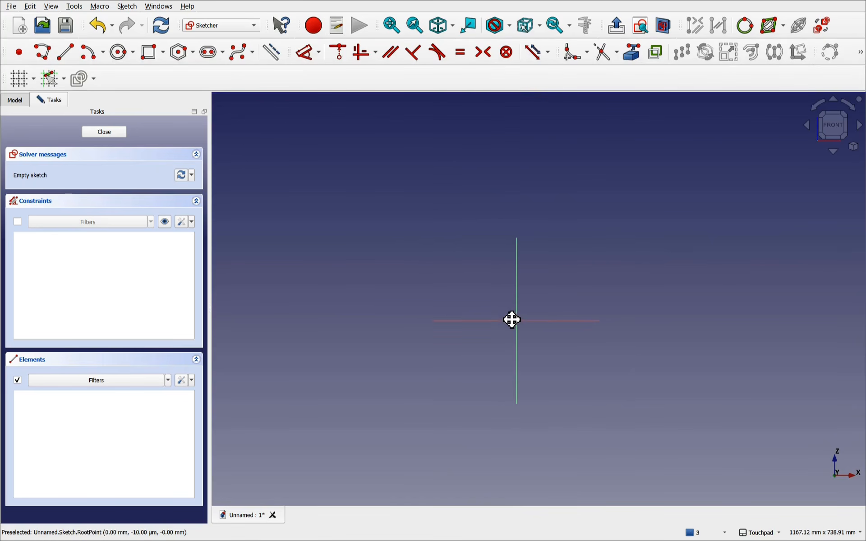
{"action": "left_click", "coordinate": [150, 54]}
{"action": "left_click", "coordinate": [481, 219]}
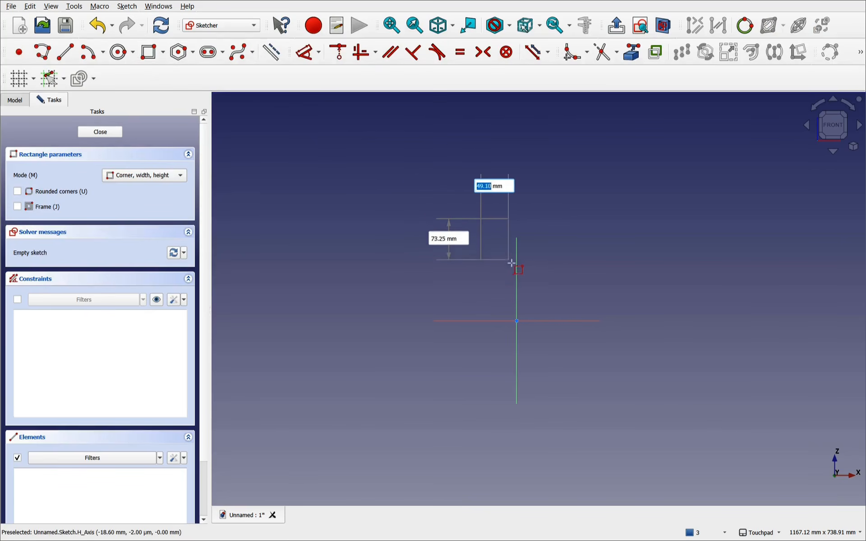
{"action": "left_click", "coordinate": [548, 320]}
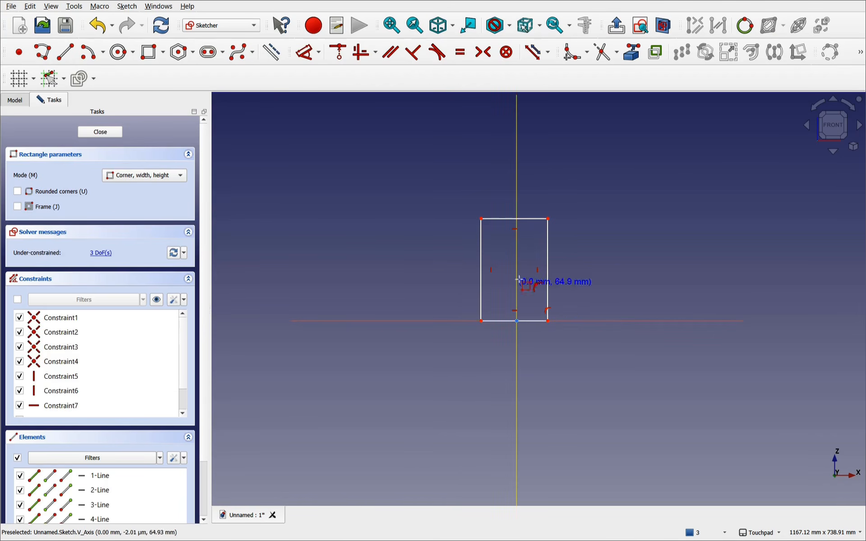
{"action": "scroll", "coordinate": [512, 191], "scroll_direction": "up", "scroll_amount": 2}
{"action": "scroll", "coordinate": [512, 190], "scroll_direction": "up", "scroll_amount": 1}
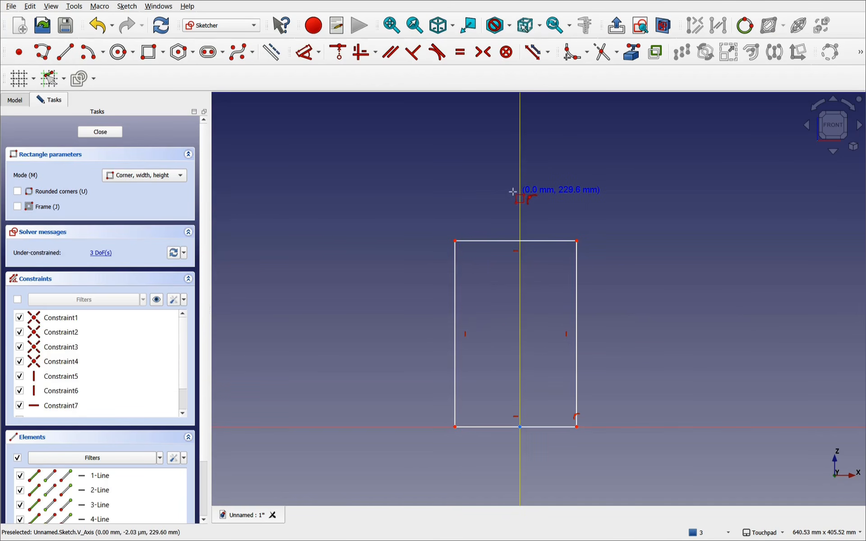
{"action": "right_click", "coordinate": [468, 185]}
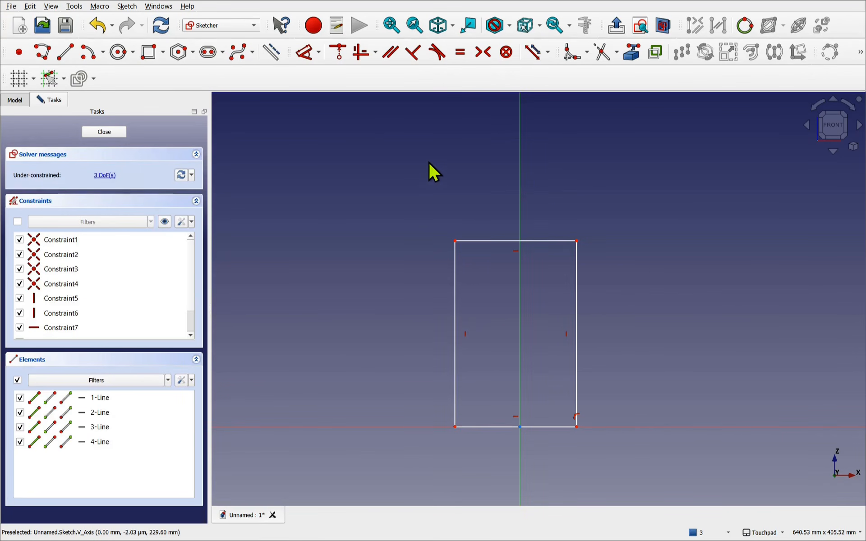
- Dimension the rectangle's left edge to 2.5 m and its bottom edge to 1 m
{"action": "left_click", "coordinate": [306, 60]}
{"action": "left_click", "coordinate": [456, 334]}
{"action": "left_click", "coordinate": [364, 316]}
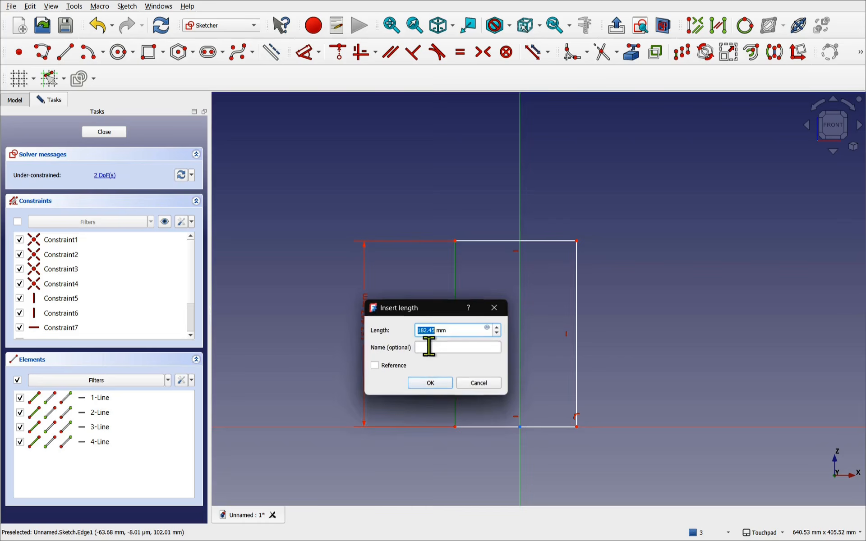
{"action": "type", "text": "2"}
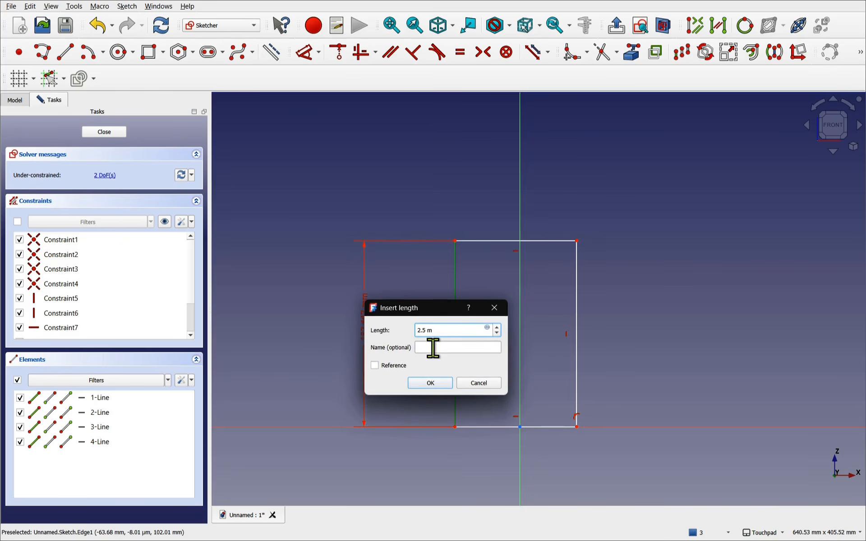
{"action": "type", "text": ".5 m"}
{"action": "key", "text": "Return"}
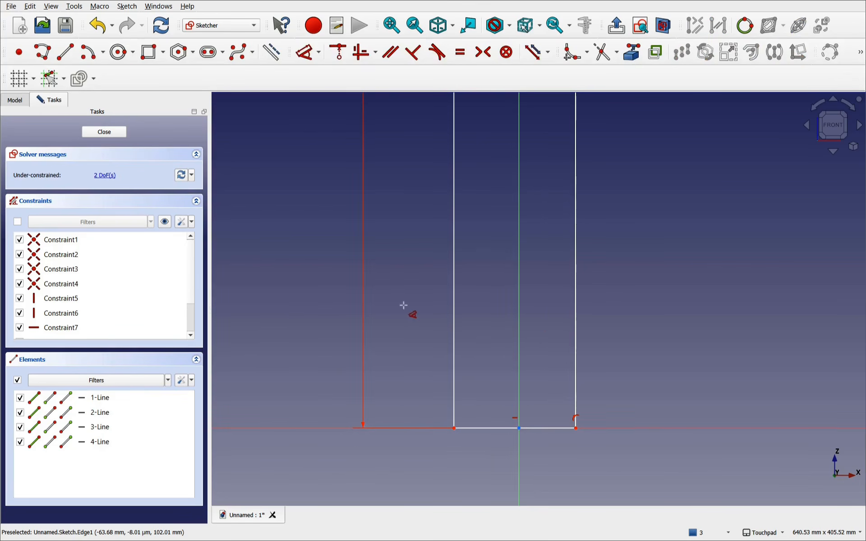
{"action": "left_click", "coordinate": [545, 429]}
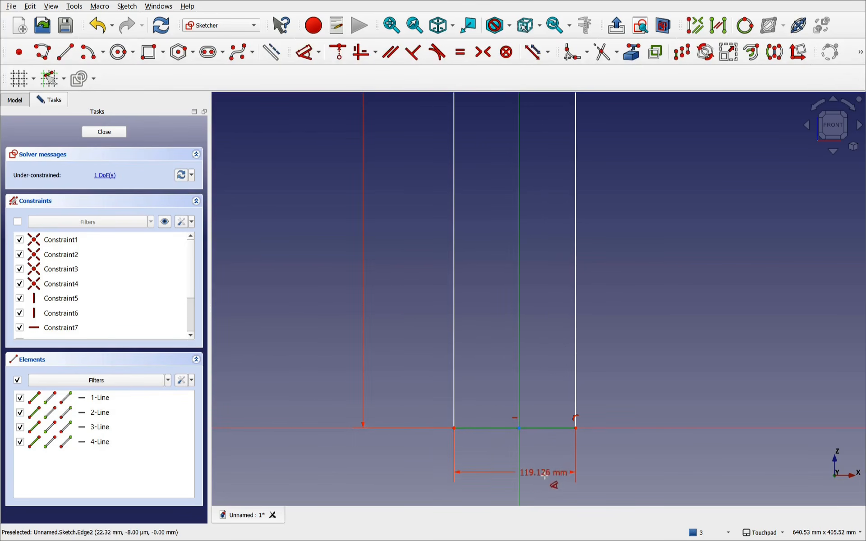
{"action": "left_click", "coordinate": [547, 481]}
{"action": "left_click_drag", "start_coordinate": [628, 471], "coordinate": [573, 473]}
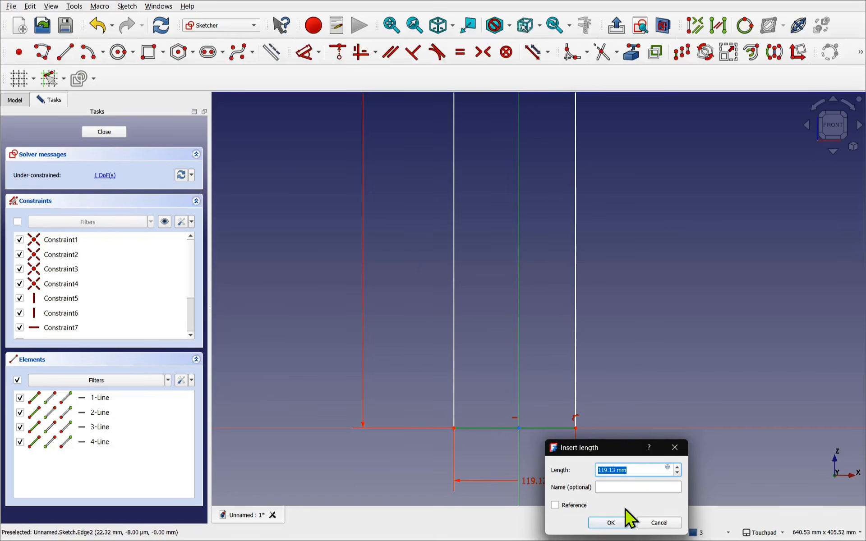
{"action": "type", "text": "1 m"}
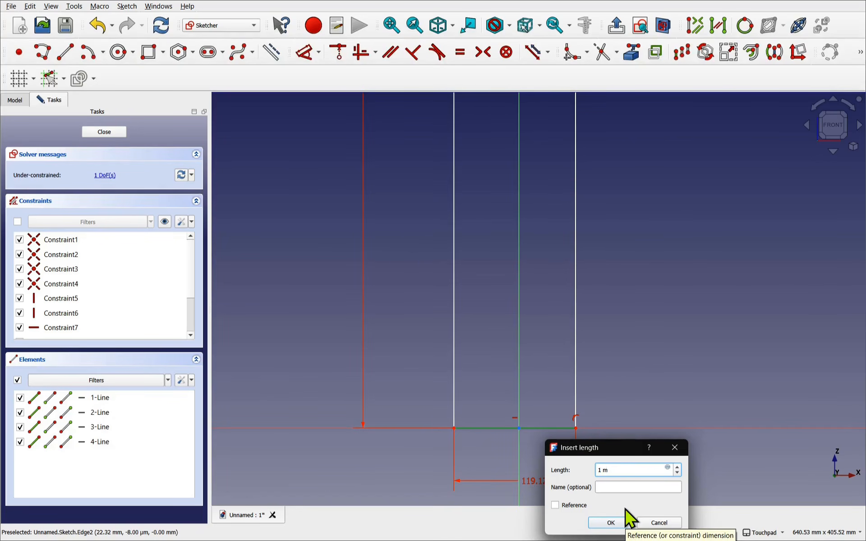
{"action": "key", "text": "Return"}
- Make both bottom corners symmetric about the sketch origin to fully constrain the rectangle
{"action": "scroll", "coordinate": [554, 412], "scroll_direction": "down", "scroll_amount": 5}
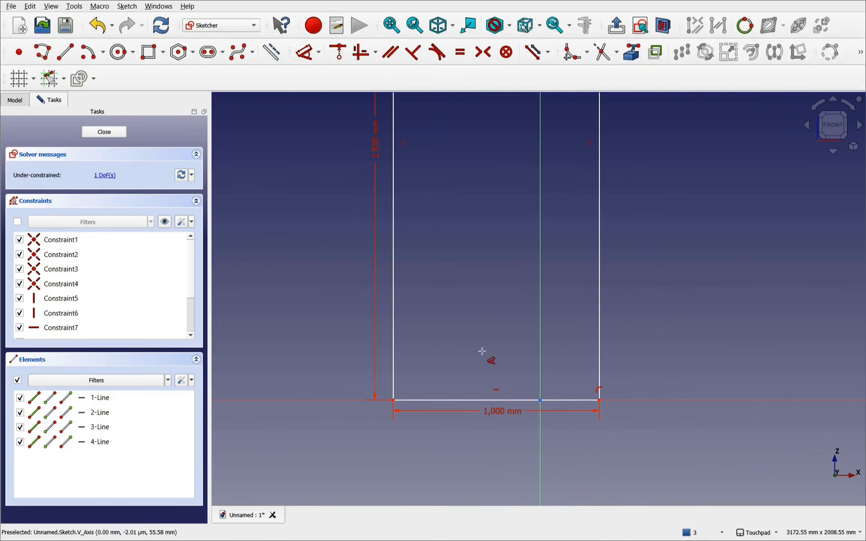
{"action": "left_click", "coordinate": [393, 401]}
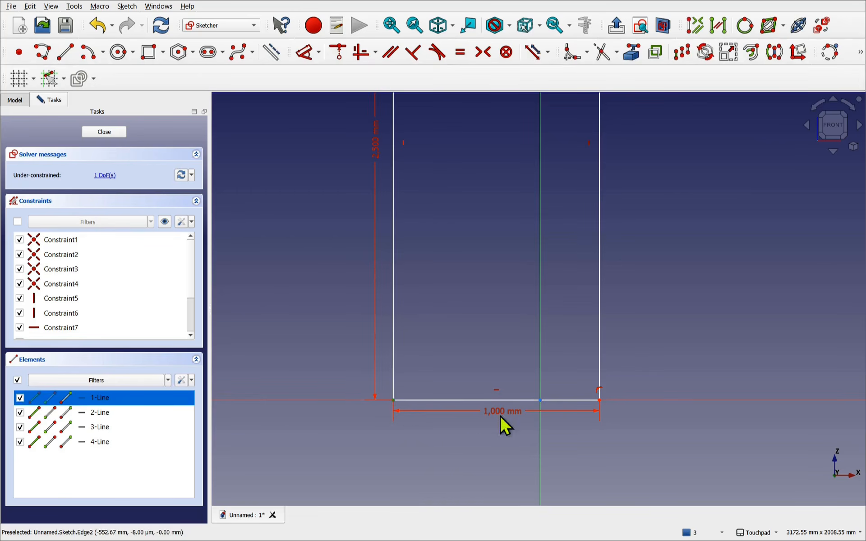
{"action": "left_click", "coordinate": [605, 401]}
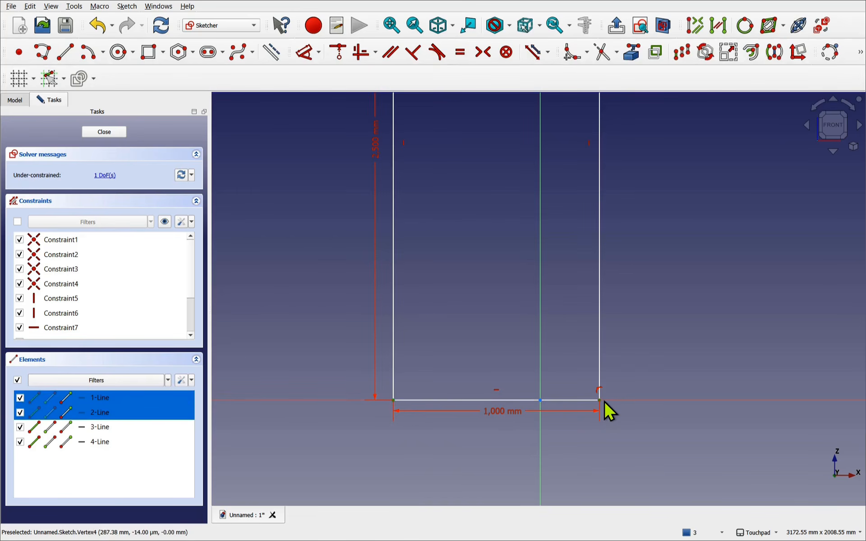
{"action": "left_click", "coordinate": [541, 400]}
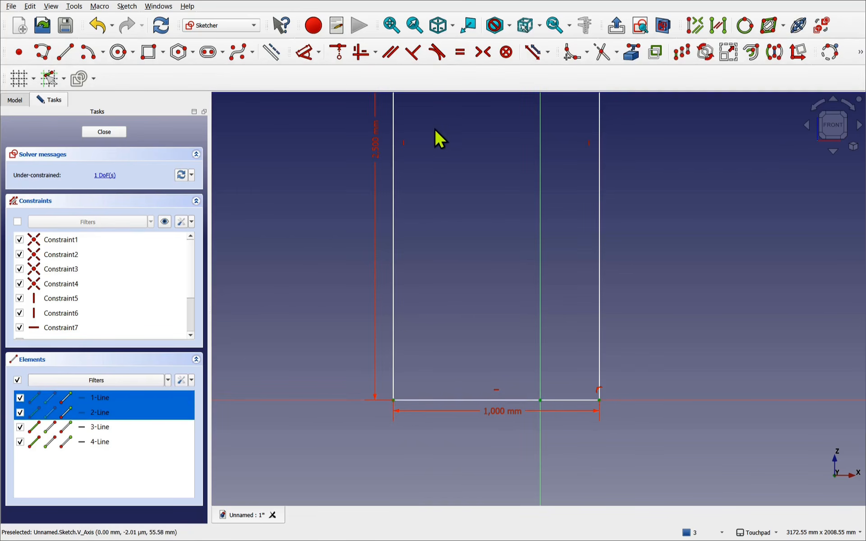
{"action": "left_click", "coordinate": [482, 52]}
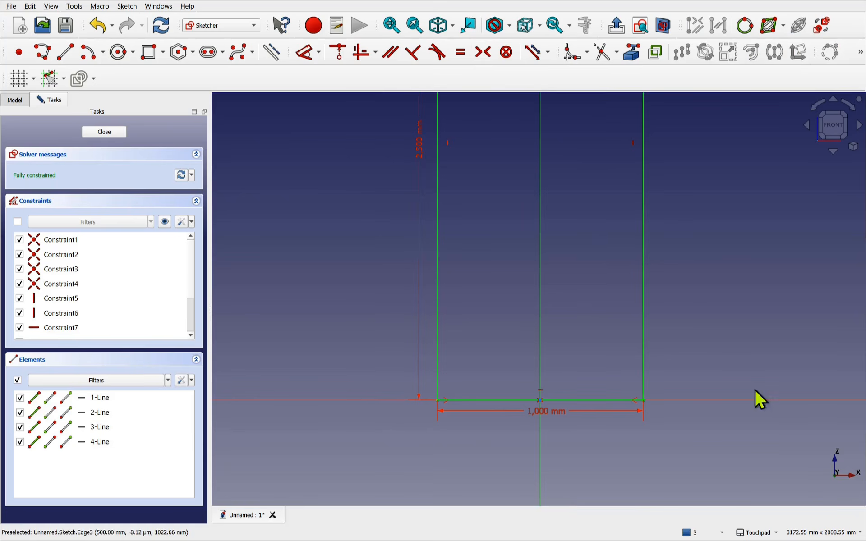
{"action": "left_click", "coordinate": [859, 533]}
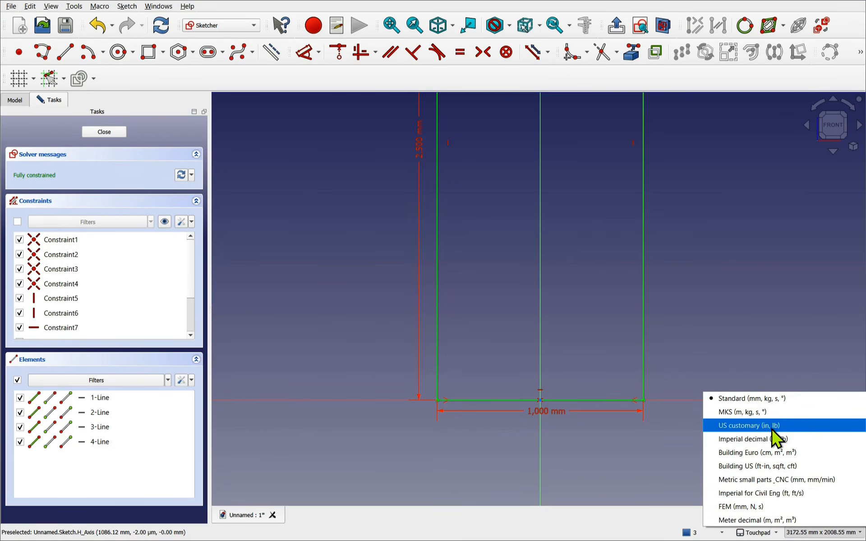
- Dismiss the unit system list, keeping Standard, and activate the Line tool
{"action": "left_click", "coordinate": [331, 263]}
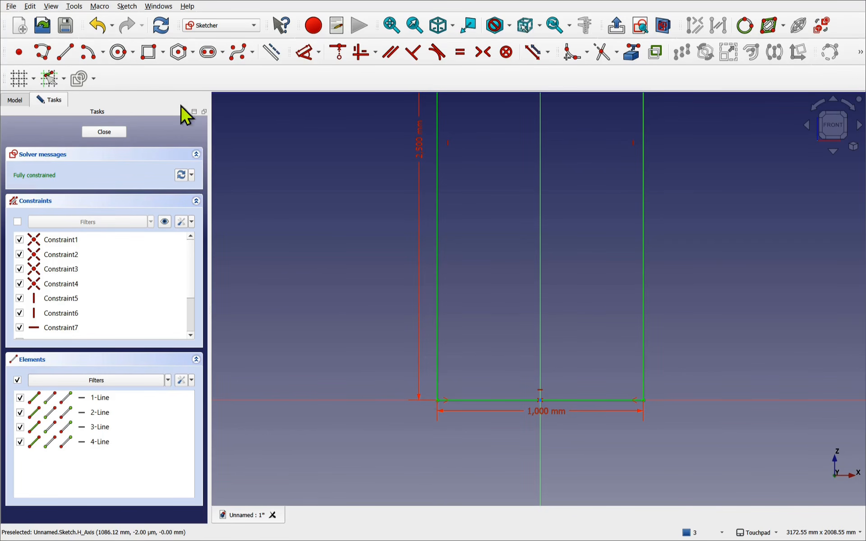
{"action": "left_click", "coordinate": [67, 56]}
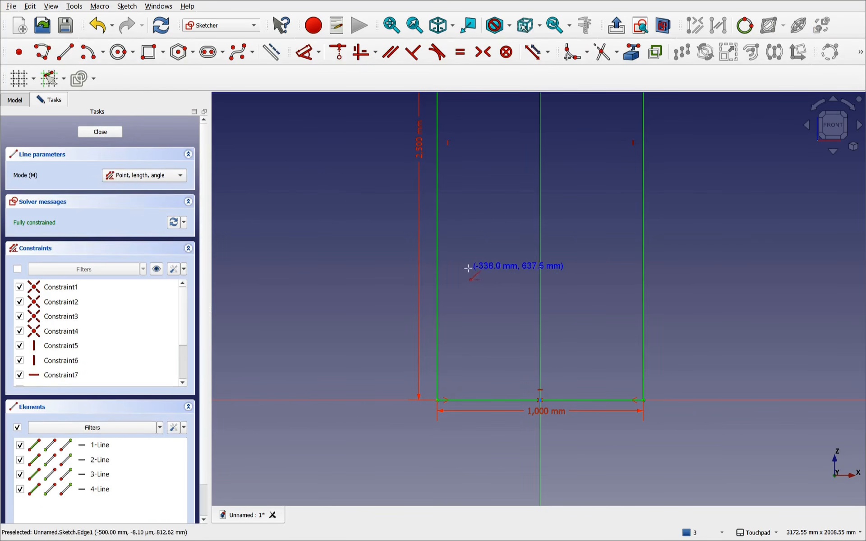
- Draw three horizontal shelf lines across the rectangle, each from its left edge to its right edge
{"action": "left_click", "coordinate": [440, 275]}
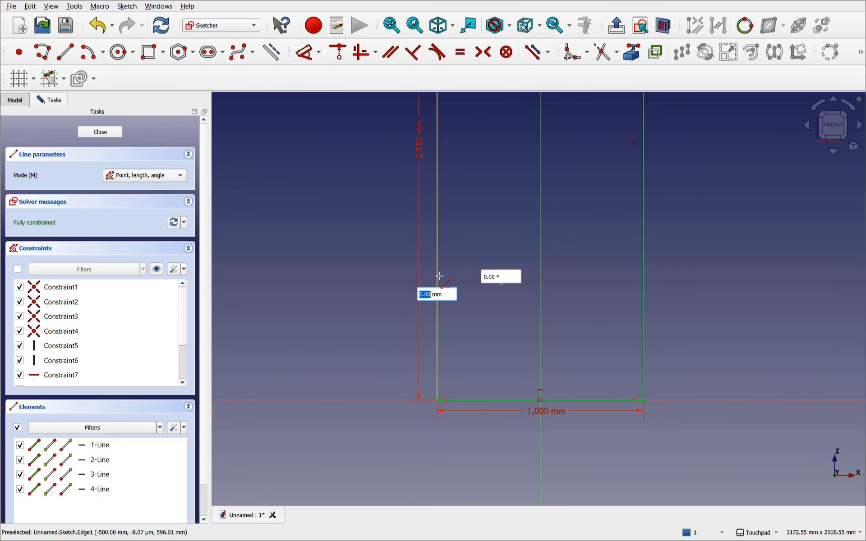
{"action": "left_click", "coordinate": [643, 279]}
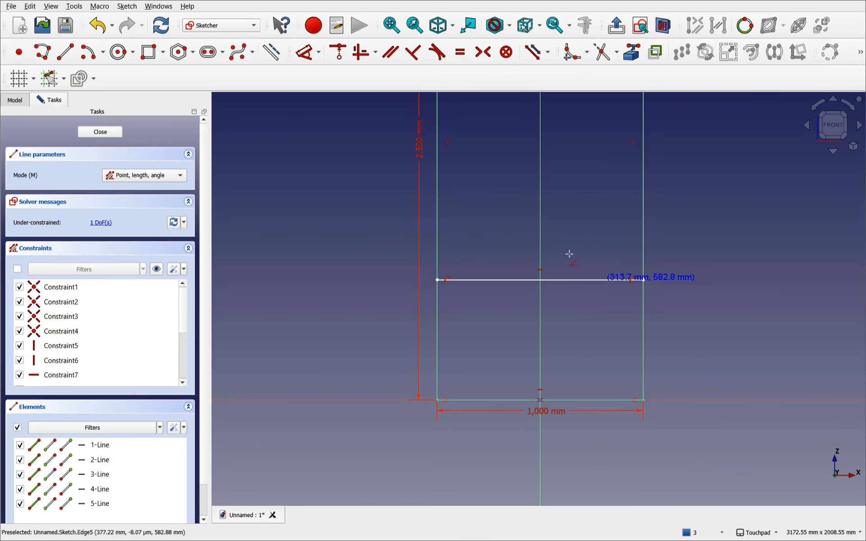
{"action": "middle_click_drag", "start_coordinate": [581, 209], "coordinate": [587, 318], "text": "shift"}
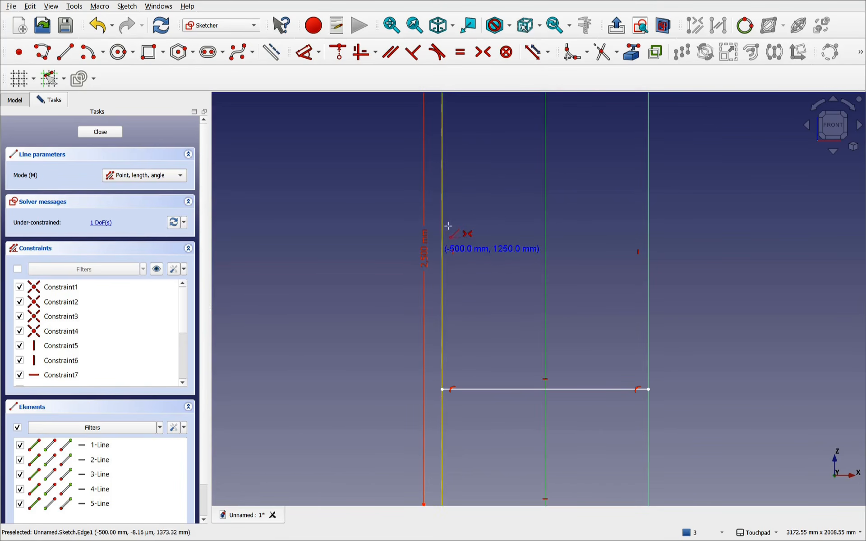
{"action": "scroll", "coordinate": [456, 226], "scroll_direction": "down", "scroll_amount": 4}
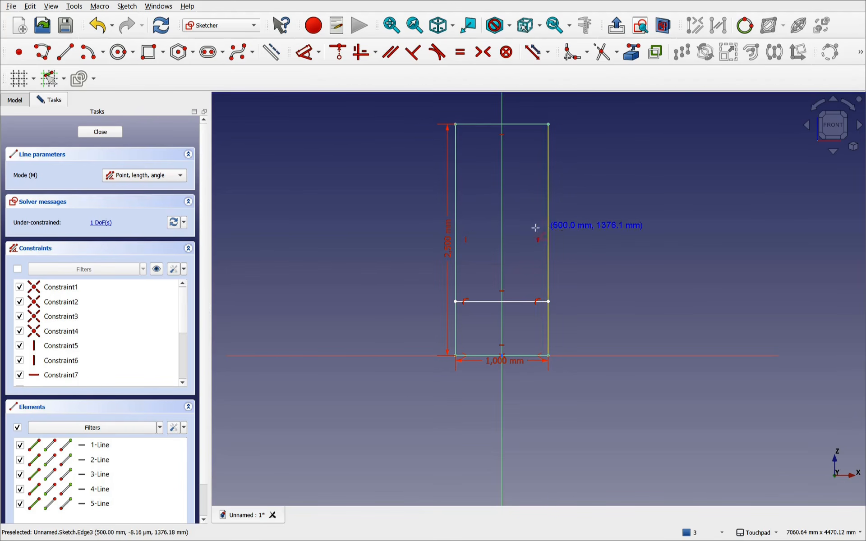
{"action": "scroll", "coordinate": [478, 226], "scroll_direction": "up", "scroll_amount": 2}
{"action": "scroll", "coordinate": [481, 227], "scroll_direction": "up", "scroll_amount": 2}
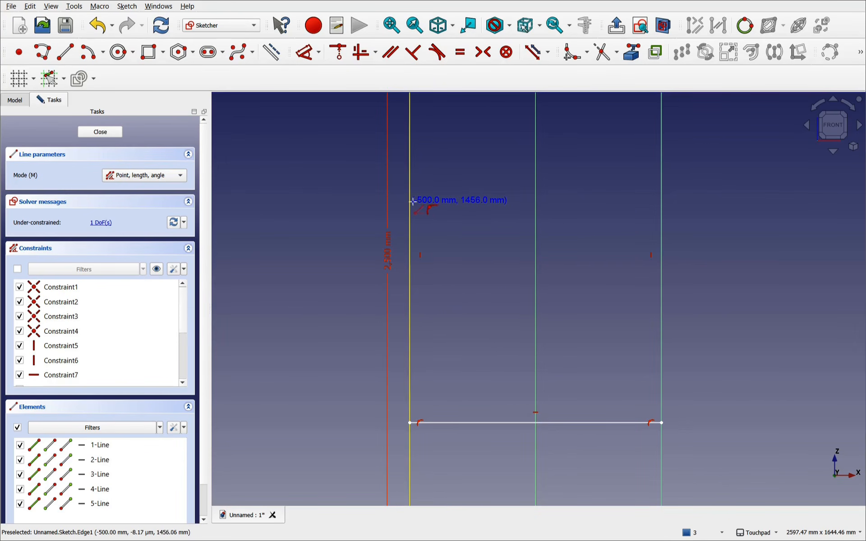
{"action": "scroll", "coordinate": [484, 203], "scroll_direction": "down", "scroll_amount": 5}
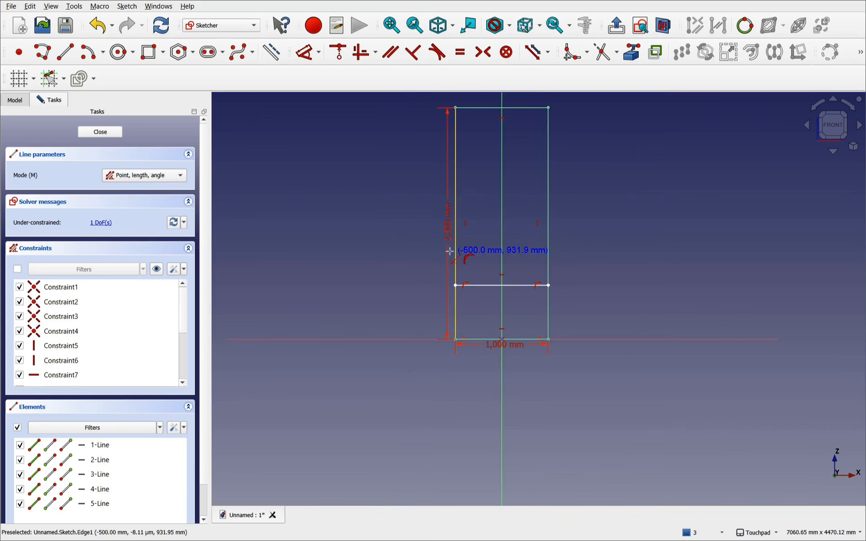
{"action": "left_click", "coordinate": [460, 245]}
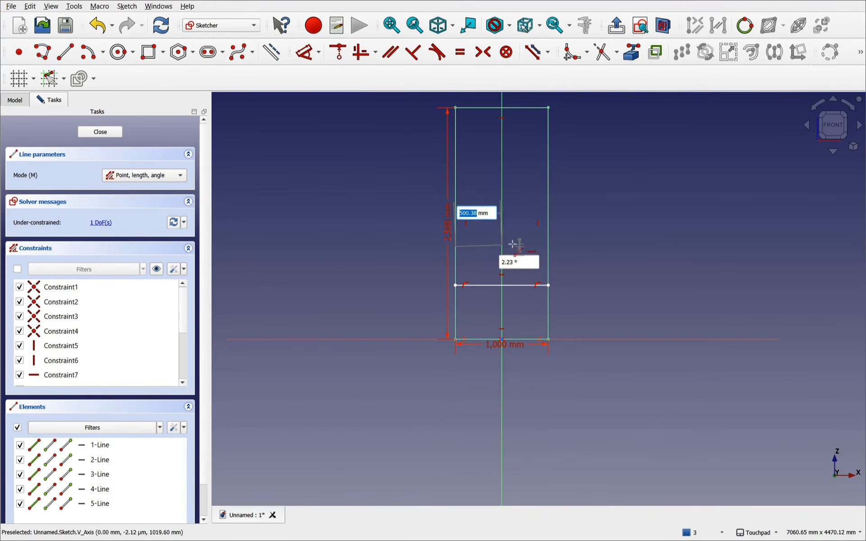
{"action": "left_click", "coordinate": [546, 248]}
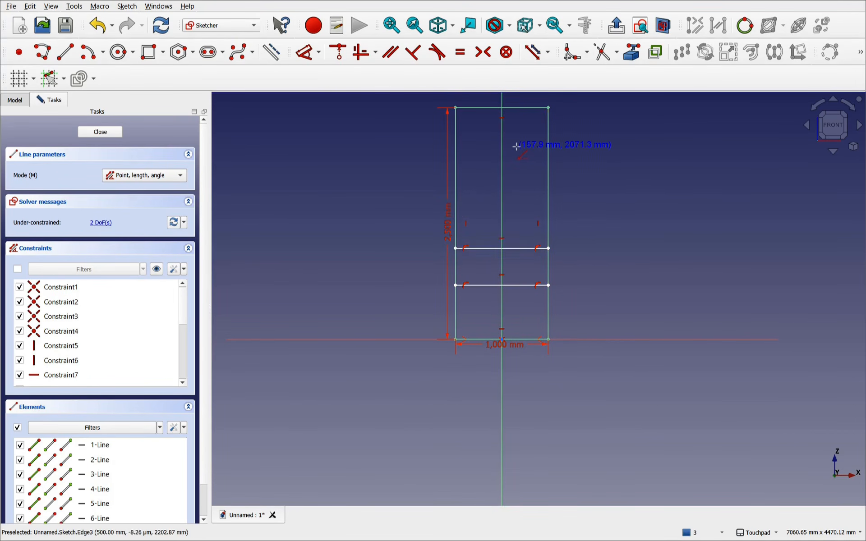
{"action": "left_click", "coordinate": [457, 191]}
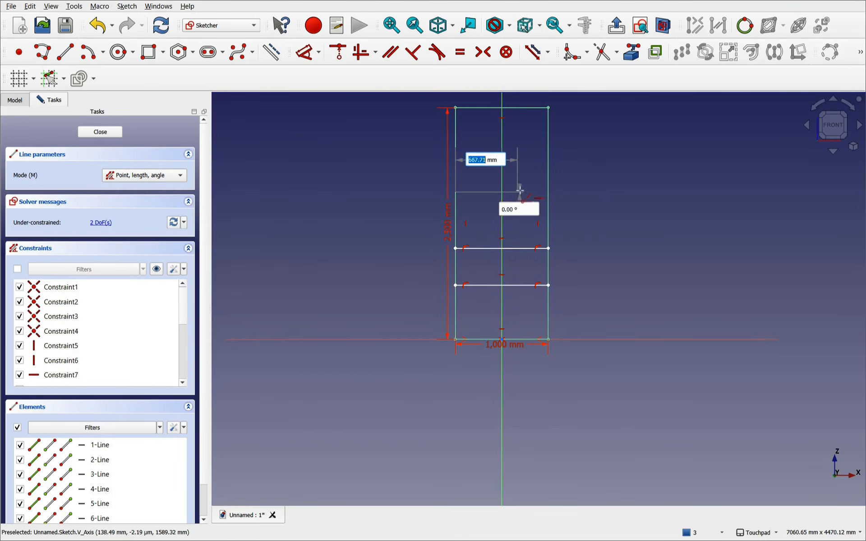
{"action": "left_click", "coordinate": [548, 192]}
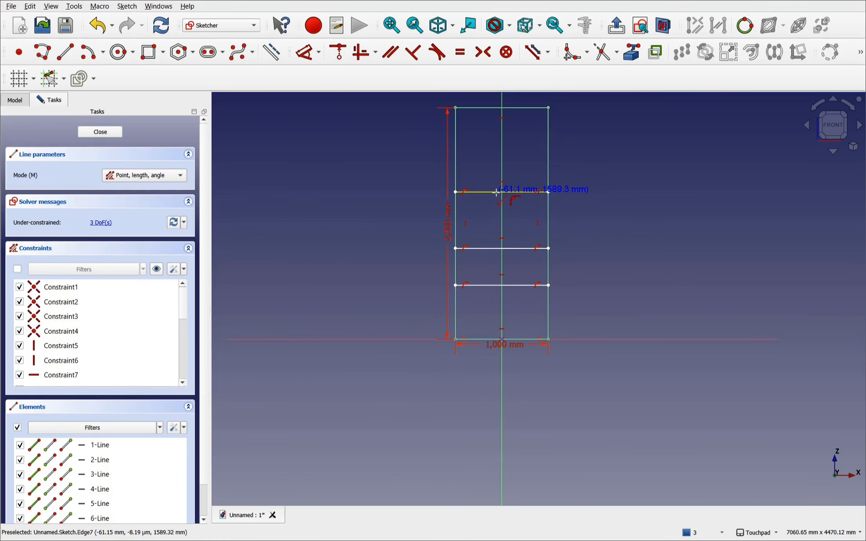
{"action": "scroll", "coordinate": [502, 206], "scroll_direction": "up", "scroll_amount": 3}
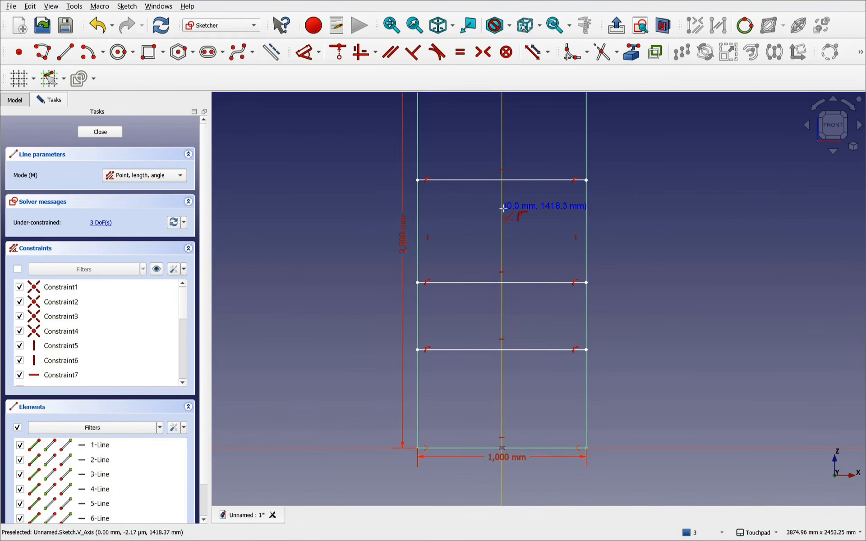
{"action": "key", "text": "Escape"}
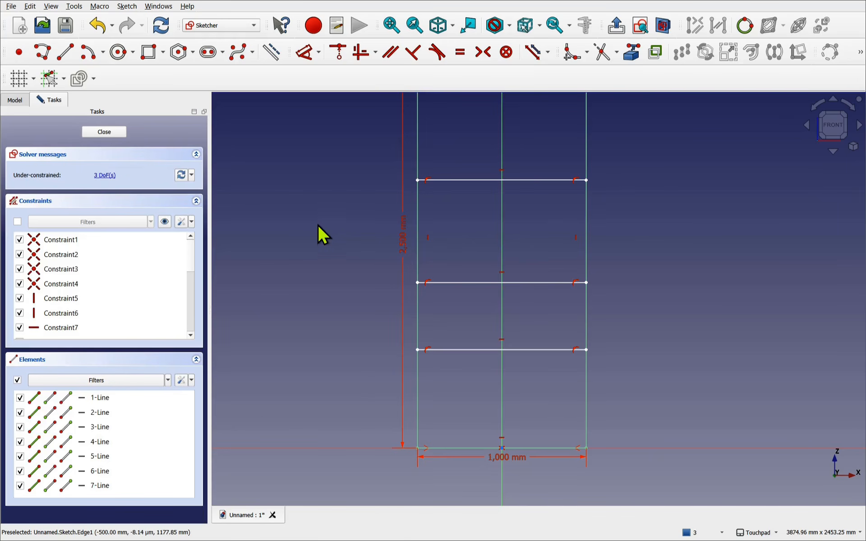
- Dimension the three shelf lines at 500 mm, 1 m and 1.6 m above the base
{"action": "left_click", "coordinate": [304, 57]}
{"action": "left_click", "coordinate": [417, 349]}
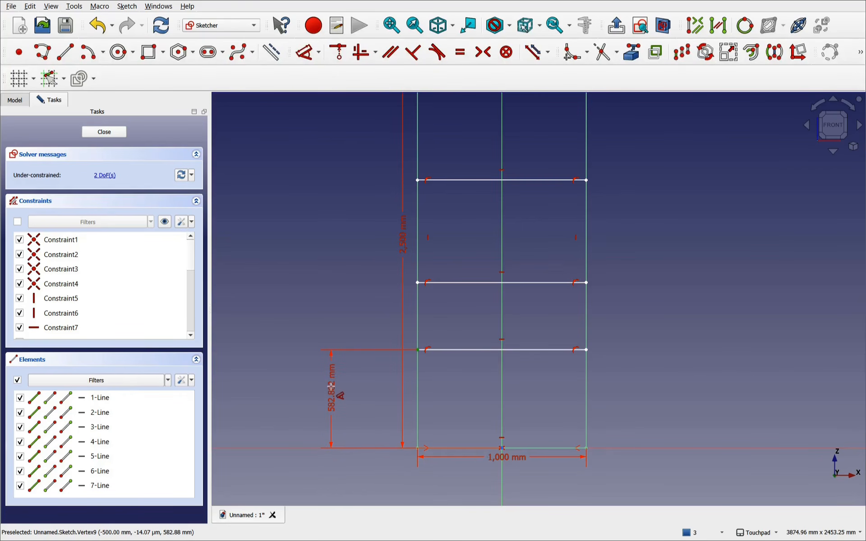
{"action": "left_click", "coordinate": [331, 387]}
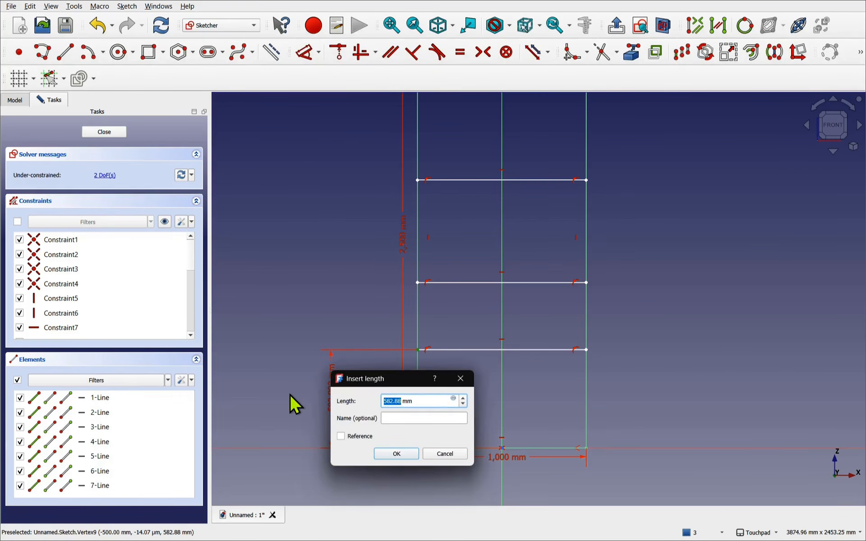
{"action": "type", "text": "500"}
{"action": "key", "text": "Return"}
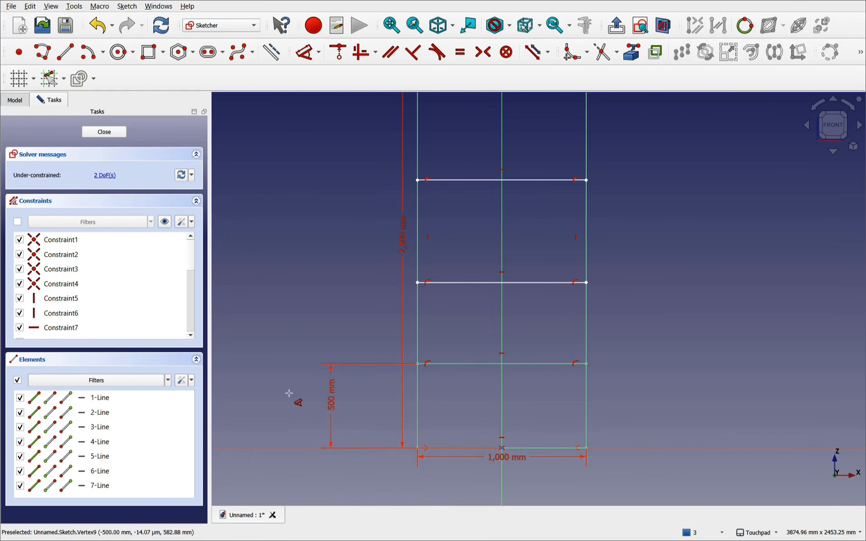
{"action": "left_click", "coordinate": [418, 282]}
{"action": "left_click", "coordinate": [349, 290]}
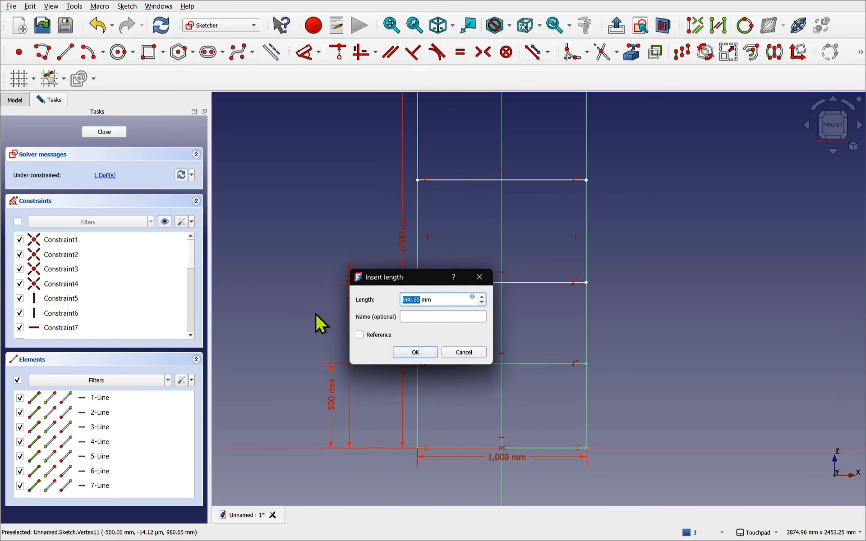
{"action": "type", "text": "1m"}
{"action": "key", "text": "Return"}
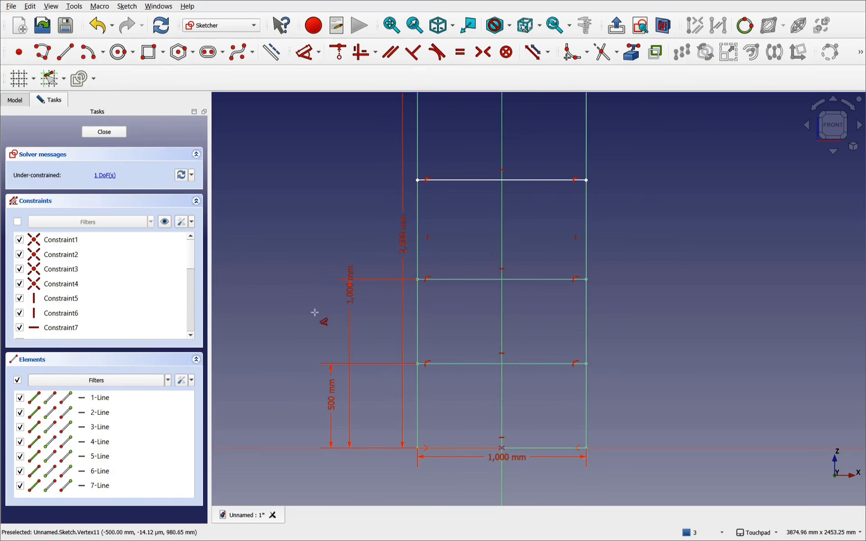
{"action": "left_click", "coordinate": [418, 180]}
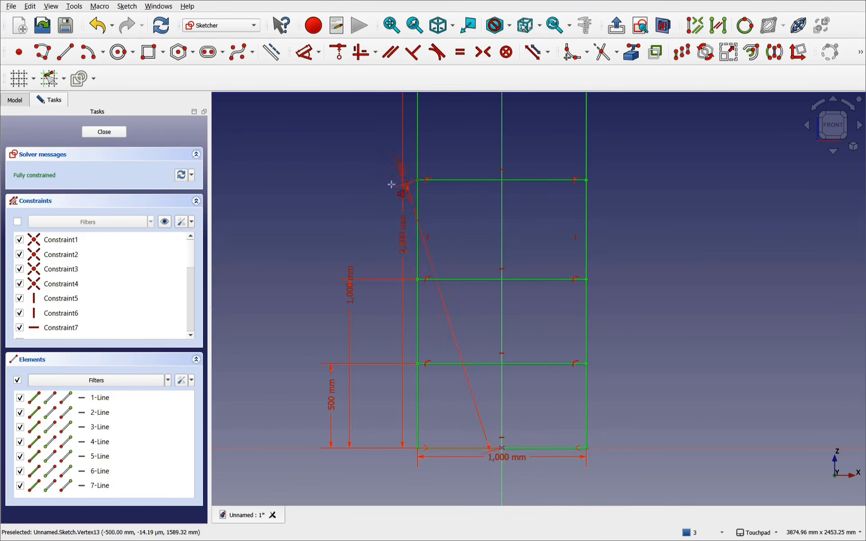
{"action": "left_click", "coordinate": [371, 240]}
{"action": "left_click_drag", "start_coordinate": [466, 249], "coordinate": [397, 252]}
{"action": "type", "text": "1."}
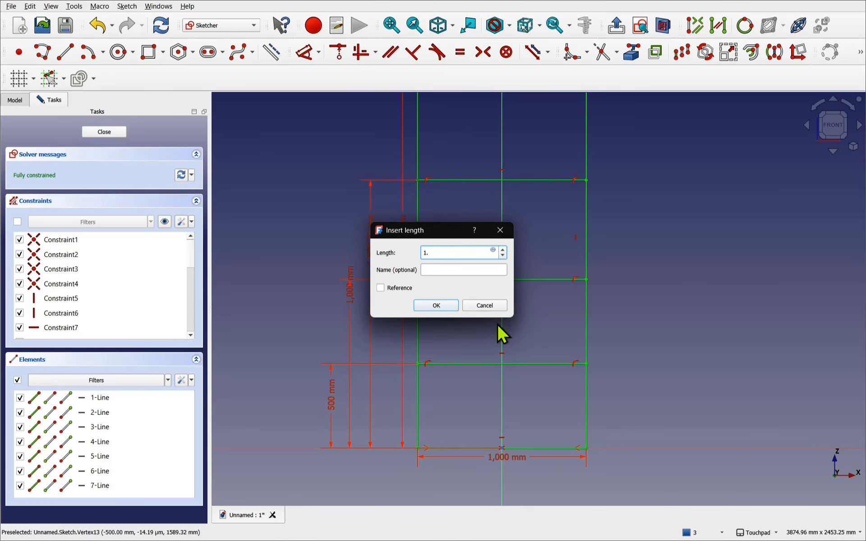
{"action": "type", "text": "6m"}
{"action": "key", "text": "Return"}
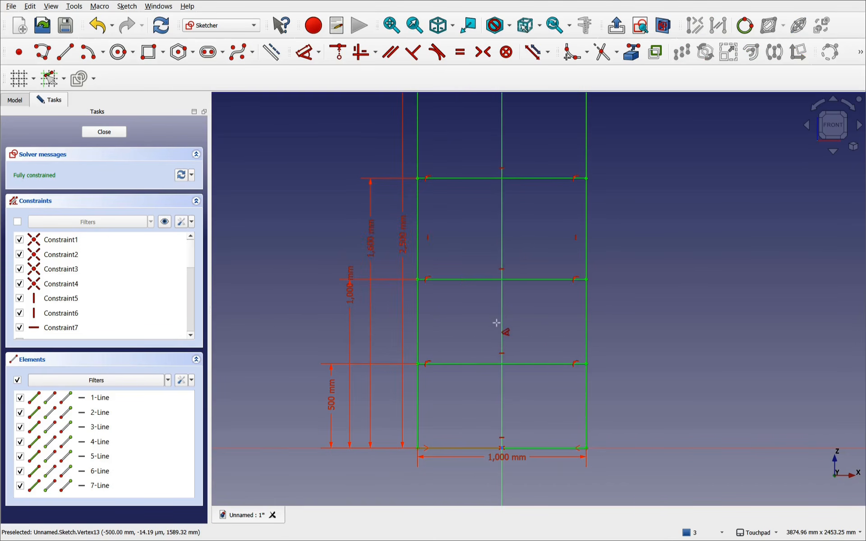
{"action": "scroll", "coordinate": [496, 323], "scroll_direction": "down", "scroll_amount": 3}
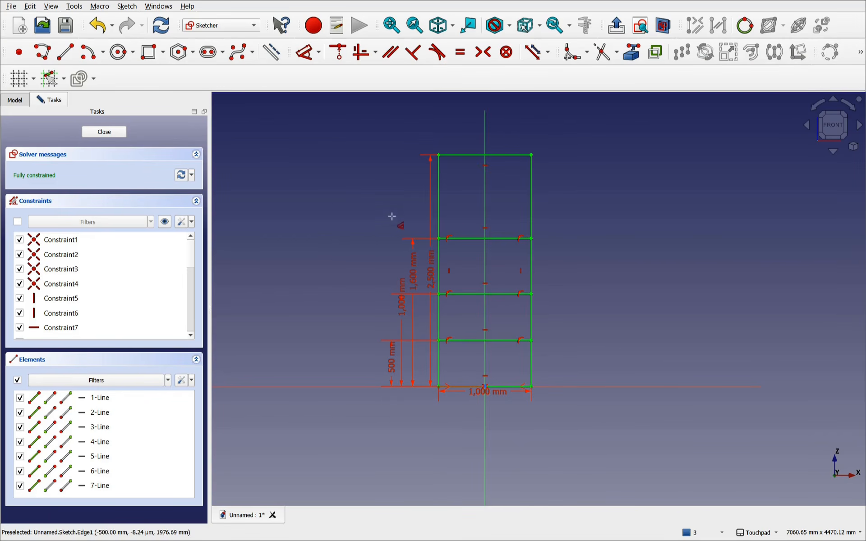
- Close the sketch, fit it in the 3D view, and save the document as 'cabinet'
{"action": "left_click", "coordinate": [105, 133]}
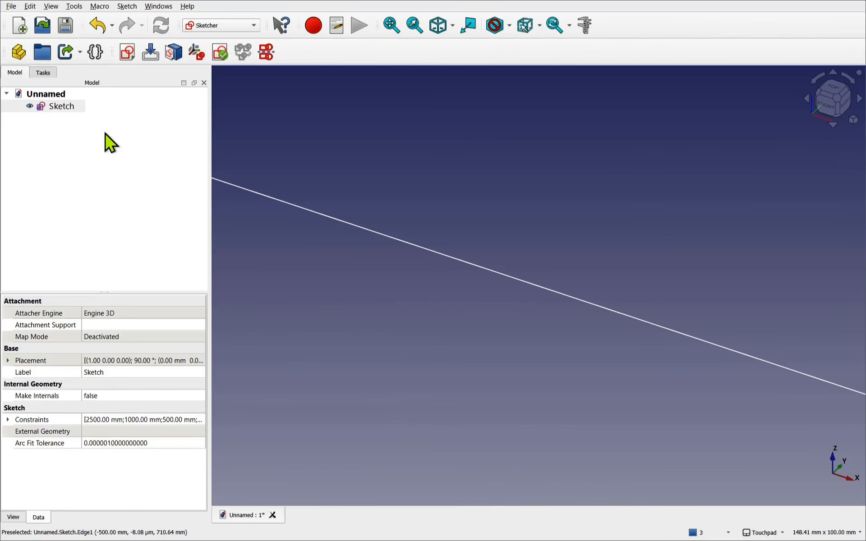
{"action": "left_click", "coordinate": [56, 108]}
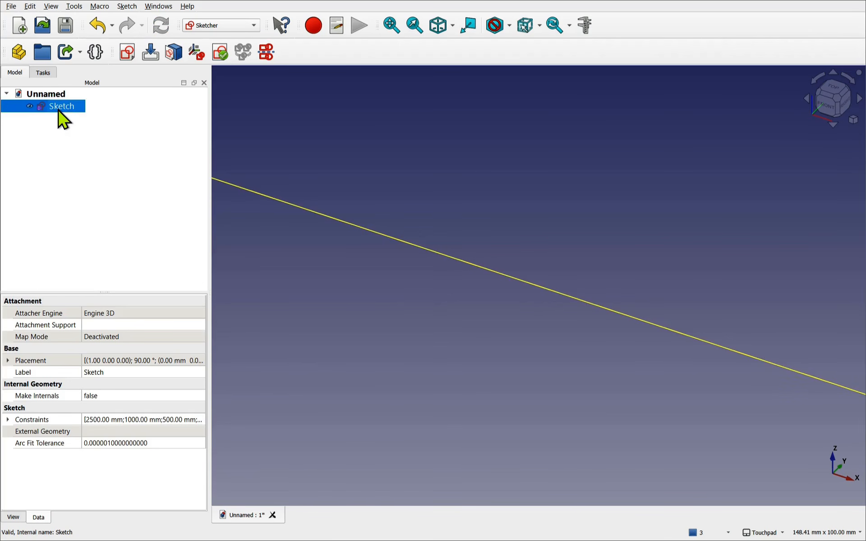
{"action": "left_click", "coordinate": [391, 25]}
{"action": "scroll", "coordinate": [437, 160], "scroll_direction": "down", "scroll_amount": 1}
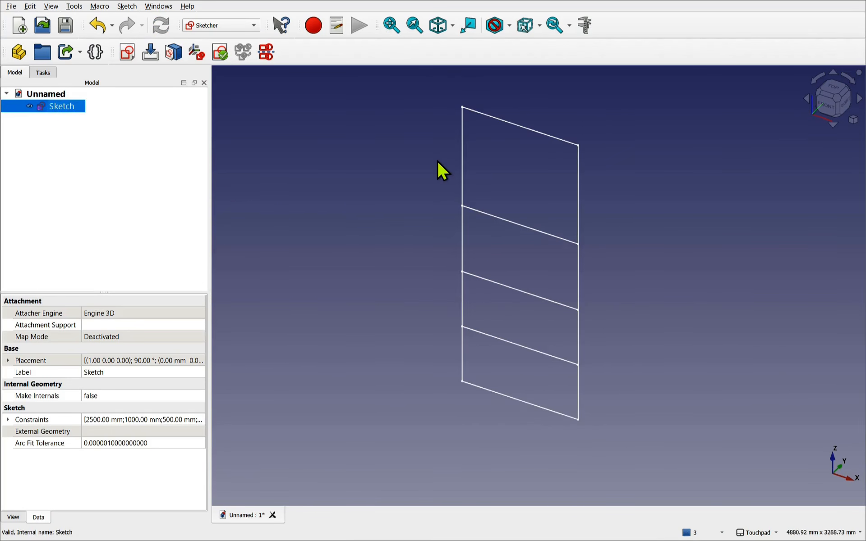
{"action": "left_click", "coordinate": [11, 7]}
{"action": "left_click", "coordinate": [27, 89]}
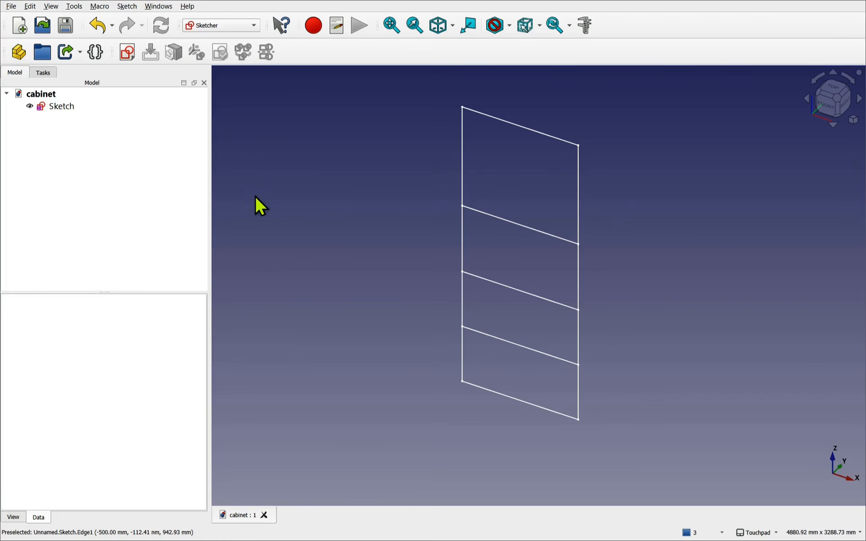
- Create a VarSet and add a CabHeight length property with value 2000 mm
{"action": "left_click", "coordinate": [94, 57]}
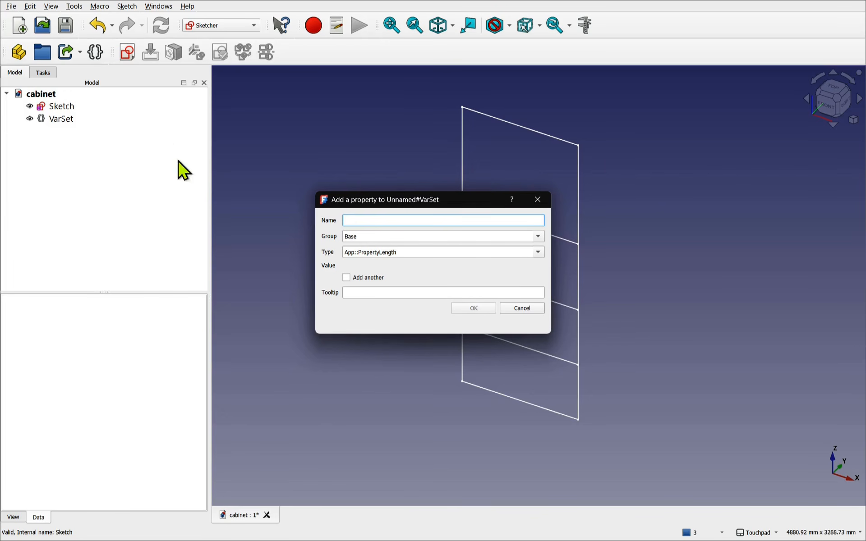
{"action": "left_click", "coordinate": [348, 280]}
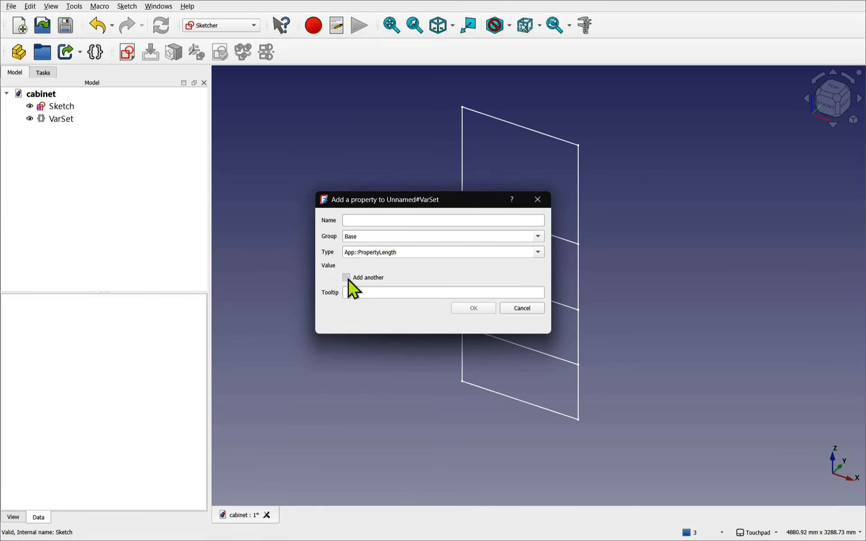
{"action": "left_click", "coordinate": [383, 220]}
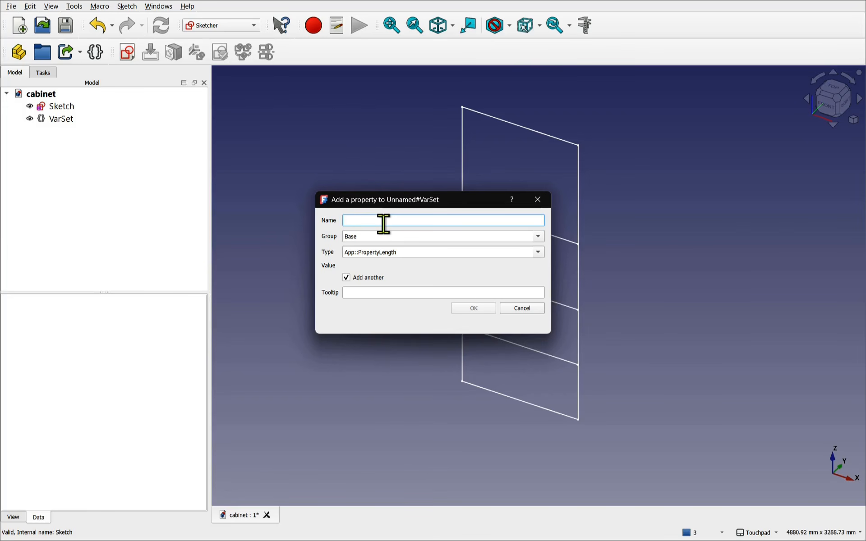
{"action": "type", "text": "CabHeight"}
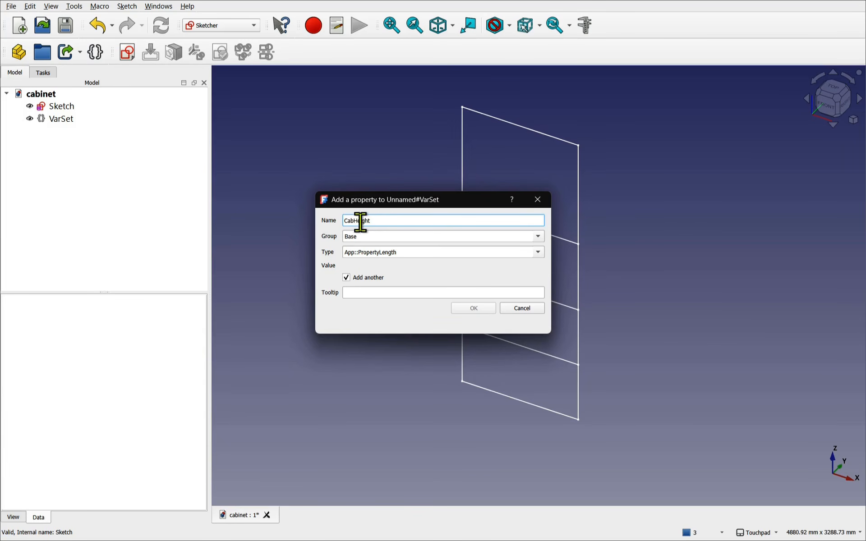
{"action": "left_click", "coordinate": [407, 253]}
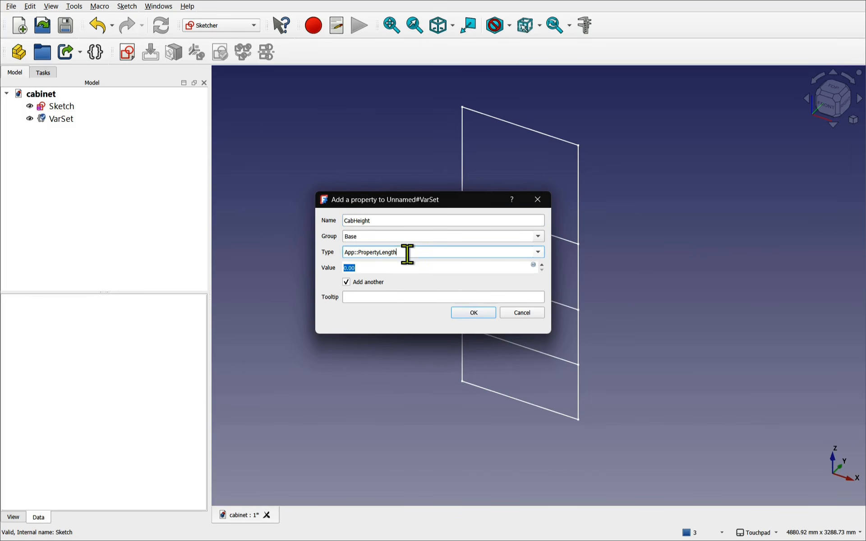
{"action": "left_click", "coordinate": [376, 267]}
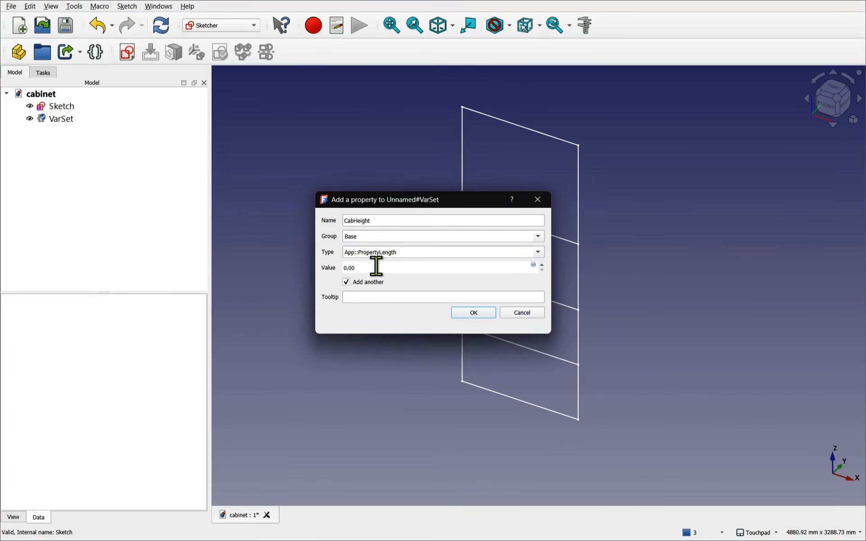
{"action": "left_click_drag", "start_coordinate": [376, 267], "coordinate": [305, 268]}
{"action": "key", "text": "BackSpace"}
{"action": "type", "text": "2000"}
{"action": "left_click", "coordinate": [467, 313]}
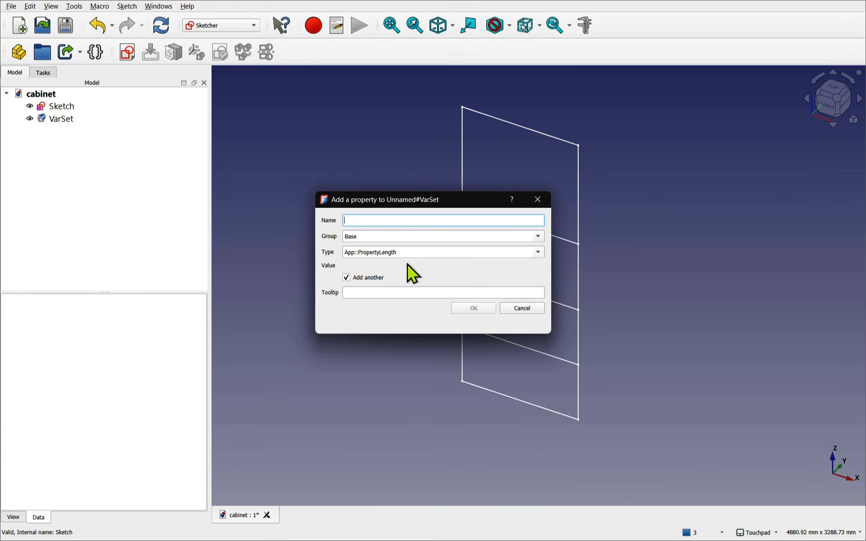
- Add a CabWidth property of 1000 mm, close the dialog, and select the VarSet
{"action": "type", "text": "CabWidth"}
{"action": "key", "text": "Tab"}
{"action": "left_click", "coordinate": [368, 267]}
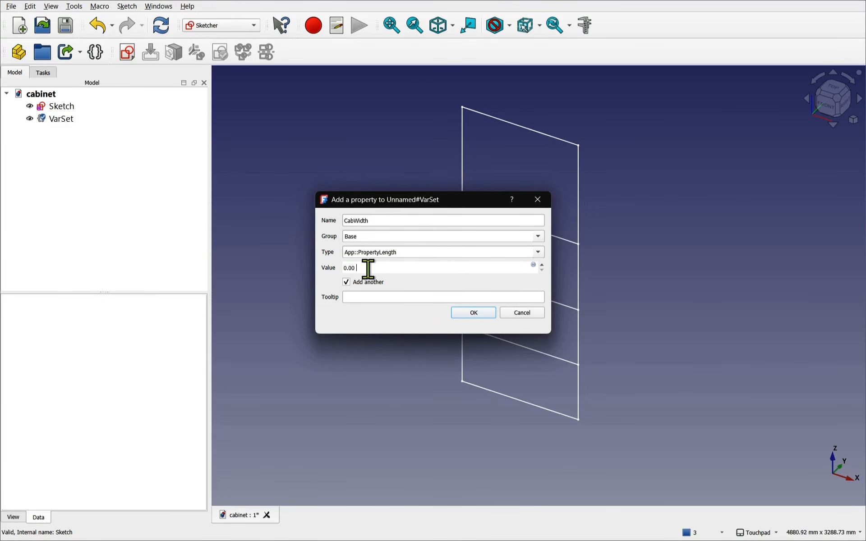
{"action": "left_click_drag", "start_coordinate": [368, 268], "coordinate": [326, 269]}
{"action": "type", "text": "1000"}
{"action": "left_click", "coordinate": [472, 312]}
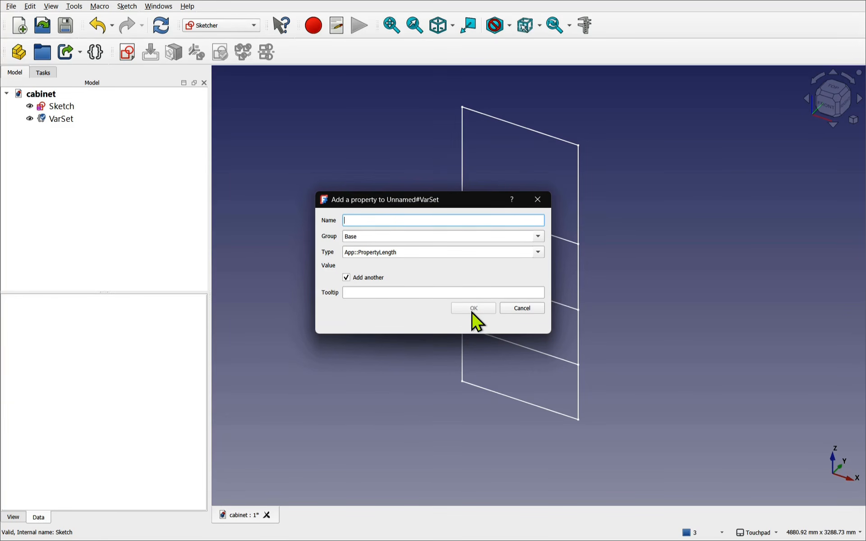
{"action": "left_click", "coordinate": [524, 310]}
{"action": "left_click", "coordinate": [50, 122]}
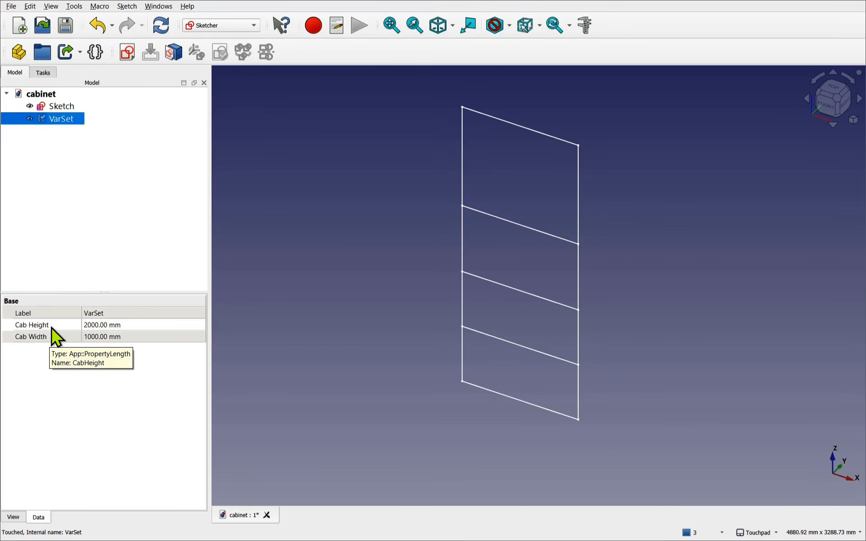
- Drive the skeleton sketch's 2500 mm height dimension with VarSet.CabHeight, shrinking it to 2000 mm
{"action": "double_click", "coordinate": [65, 108]}
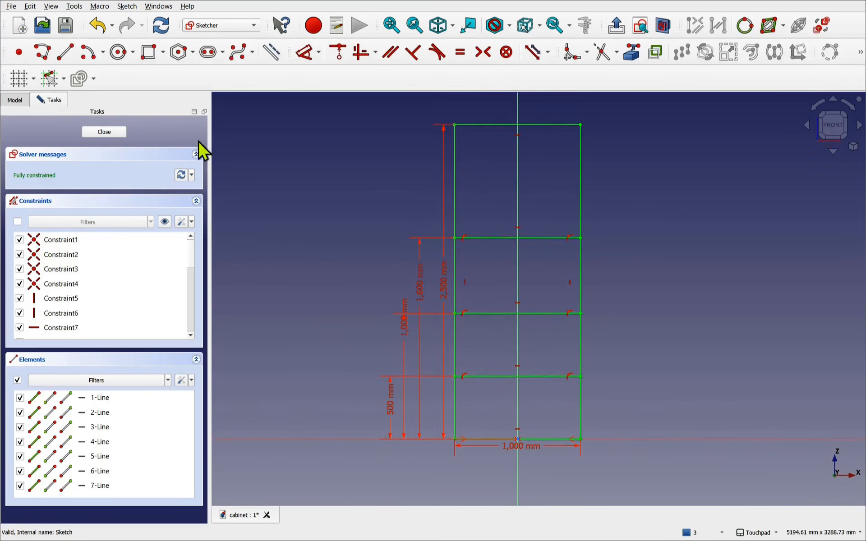
{"action": "left_click_drag", "start_coordinate": [443, 288], "coordinate": [332, 282]}
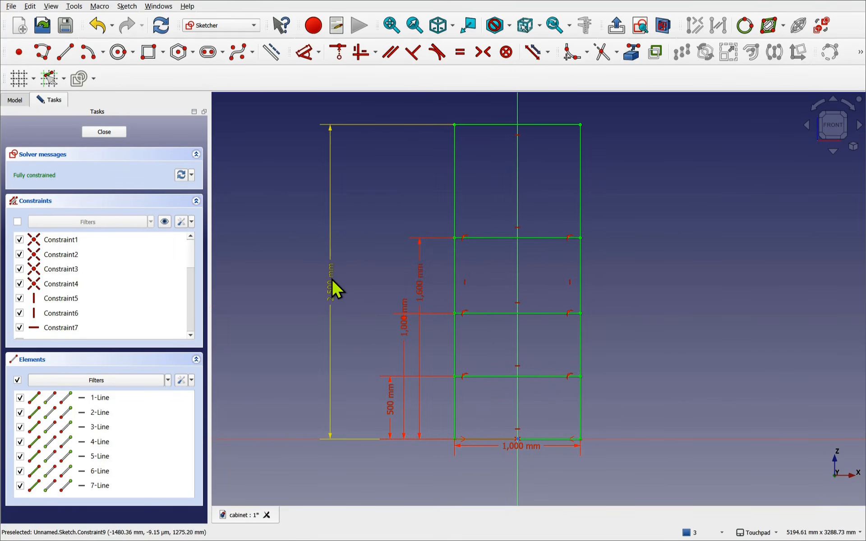
{"action": "double_click", "coordinate": [331, 279]}
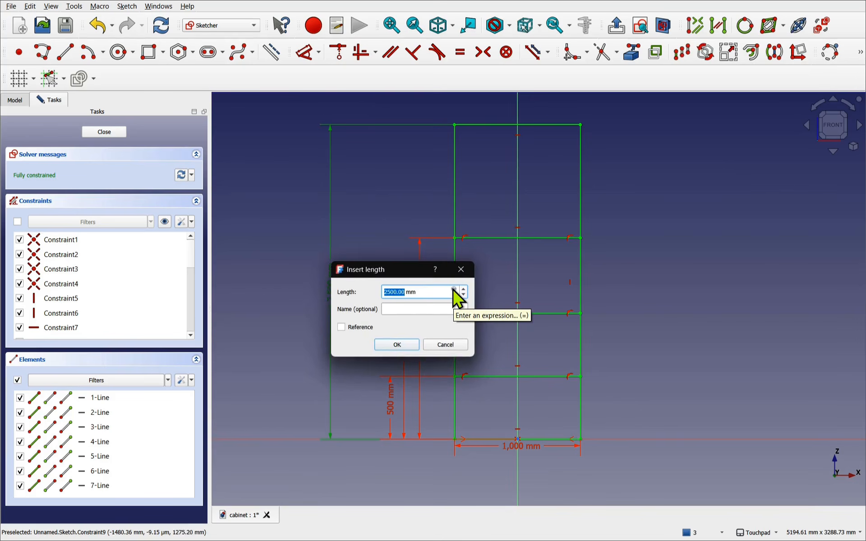
{"action": "left_click", "coordinate": [454, 290]}
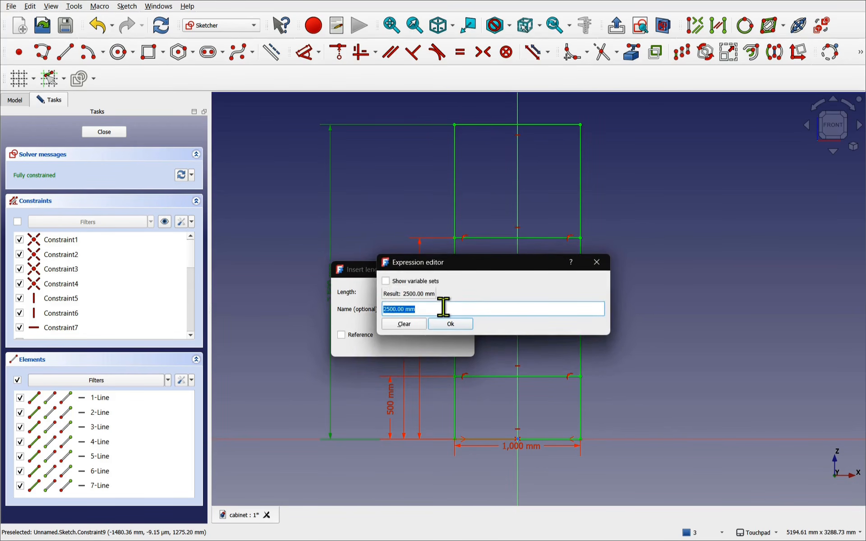
{"action": "type", "text": "Va"}
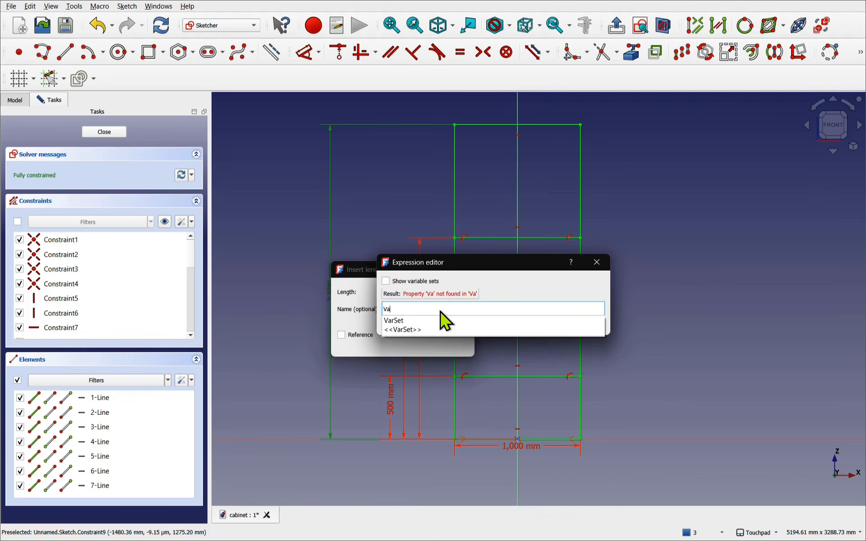
{"action": "type", "text": "rSet.Ca"}
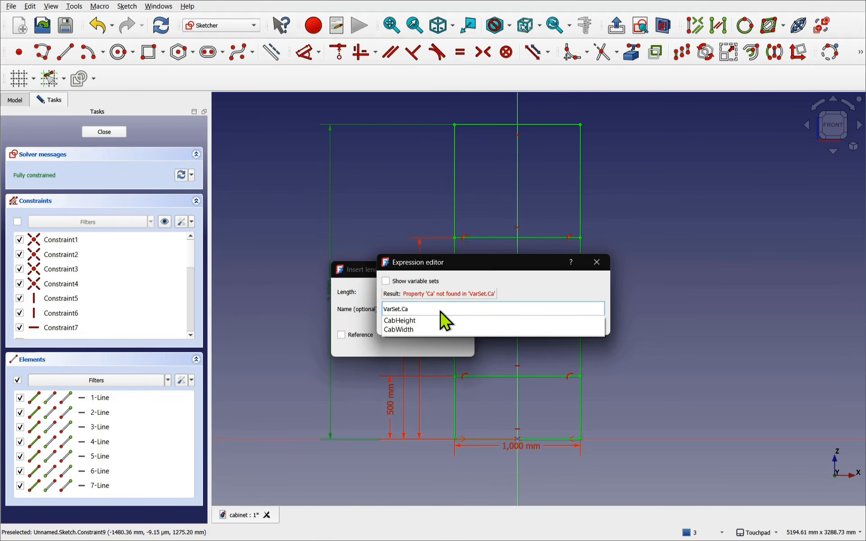
{"action": "key", "text": "Down"}
{"action": "key", "text": "Return"}
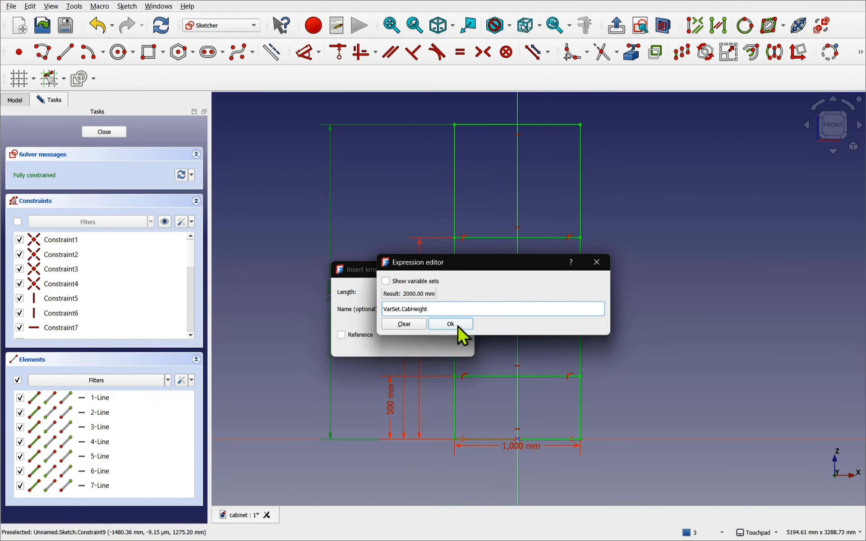
{"action": "left_click", "coordinate": [458, 327]}
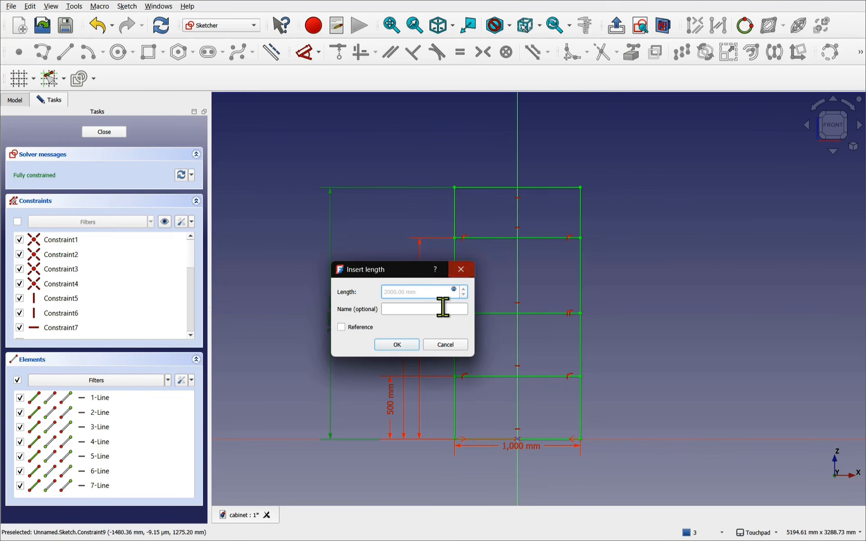
{"action": "left_click", "coordinate": [399, 347]}
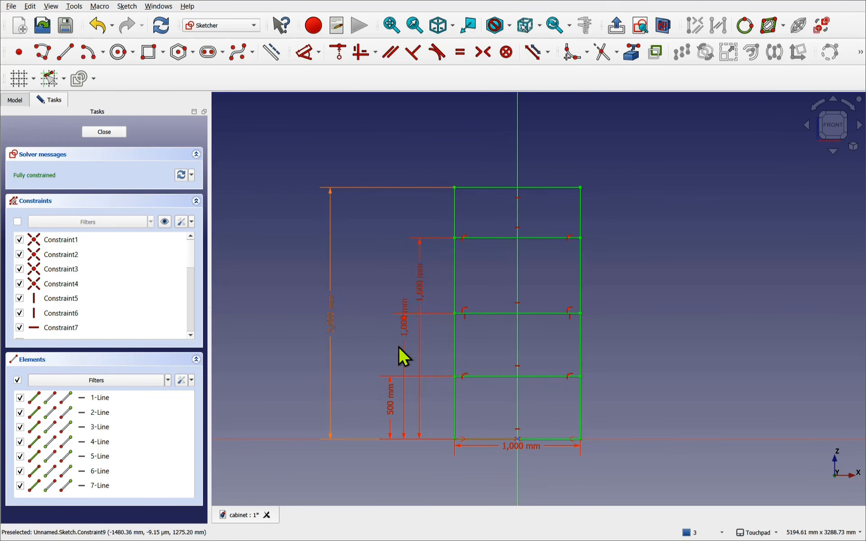
{"action": "left_click", "coordinate": [19, 102]}
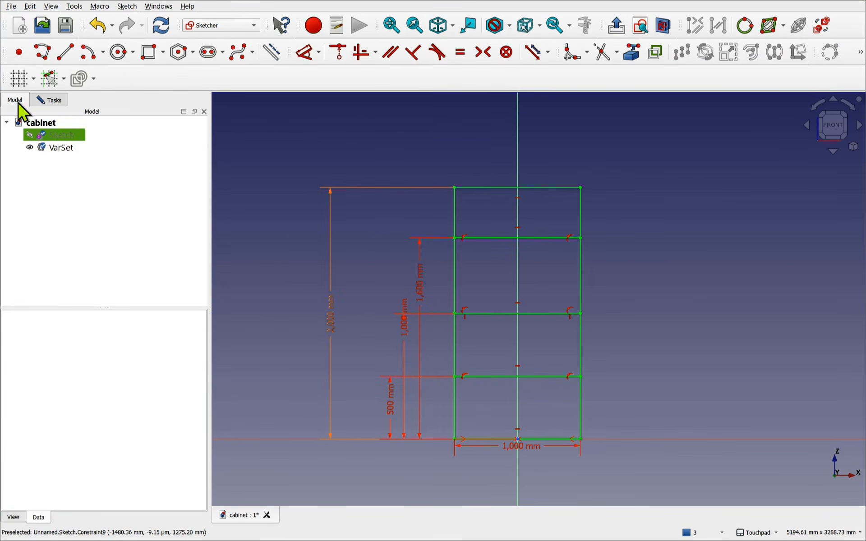
- Change the VarSet's Cab Height value from 2000 mm to 2500 mm
{"action": "left_click", "coordinate": [54, 148]}
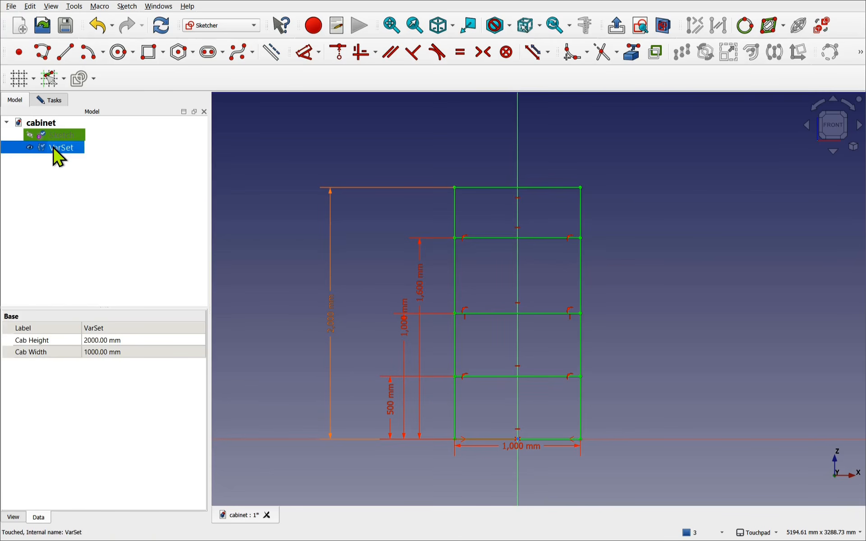
{"action": "left_click", "coordinate": [96, 341]}
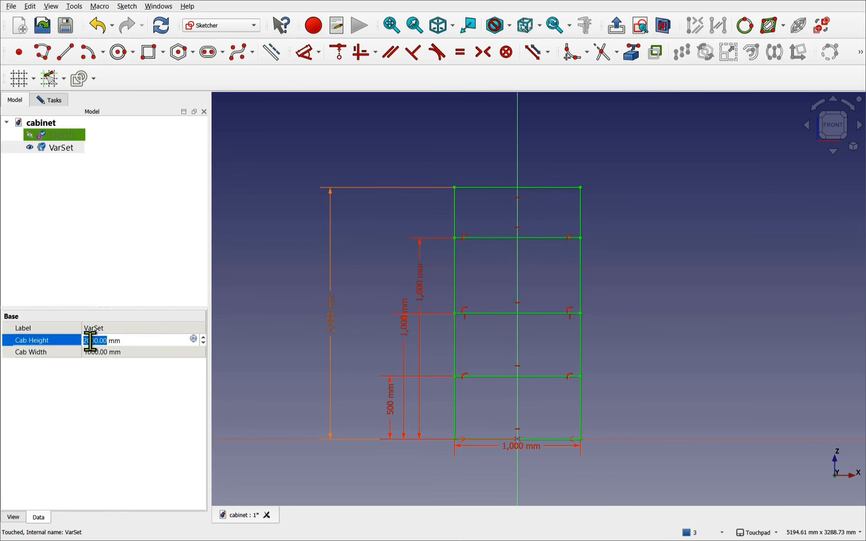
{"action": "left_click", "coordinate": [90, 341]}
{"action": "key", "text": "BackSpace"}
{"action": "type", "text": "5"}
{"action": "key", "text": "Return"}
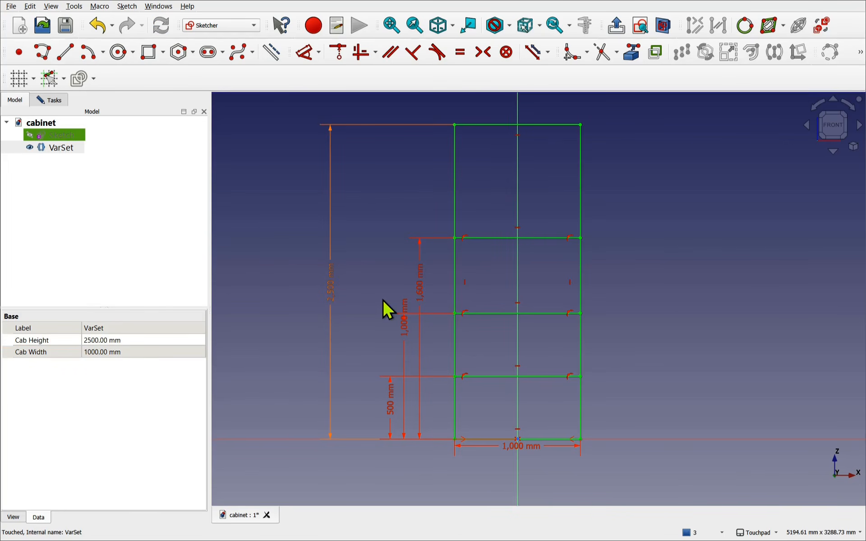
{"action": "left_click", "coordinate": [49, 100]}
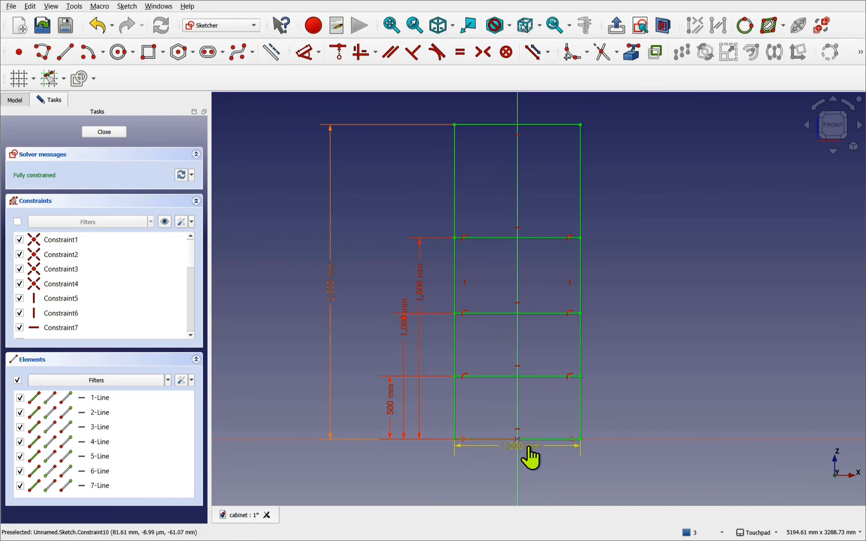
- Move the 1,000 mm width dimension lower and bind its length to VarSet.CabWidth
{"action": "left_click_drag", "start_coordinate": [528, 447], "coordinate": [533, 465]}
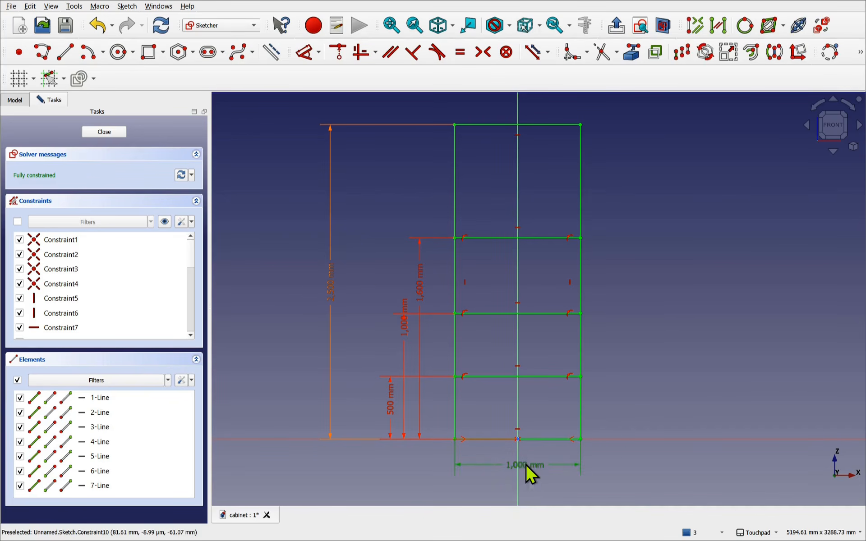
{"action": "double_click", "coordinate": [526, 466]}
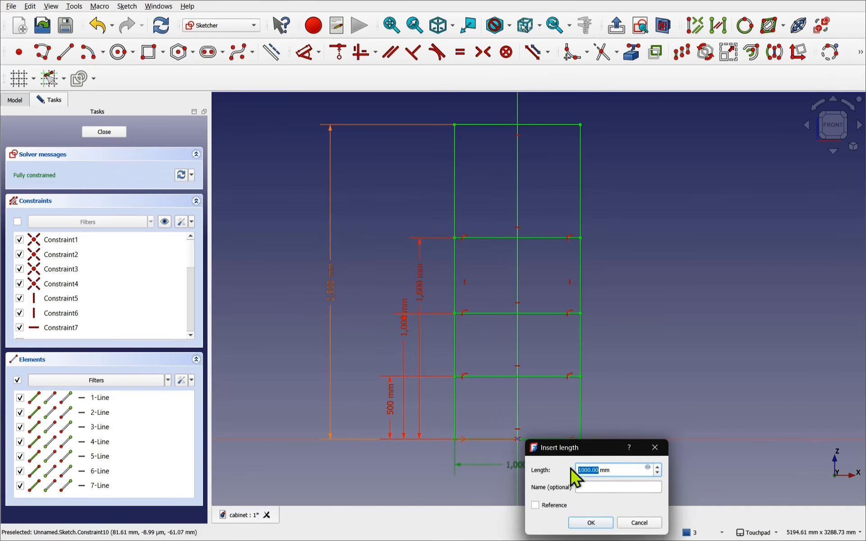
{"action": "left_click", "coordinate": [648, 469]}
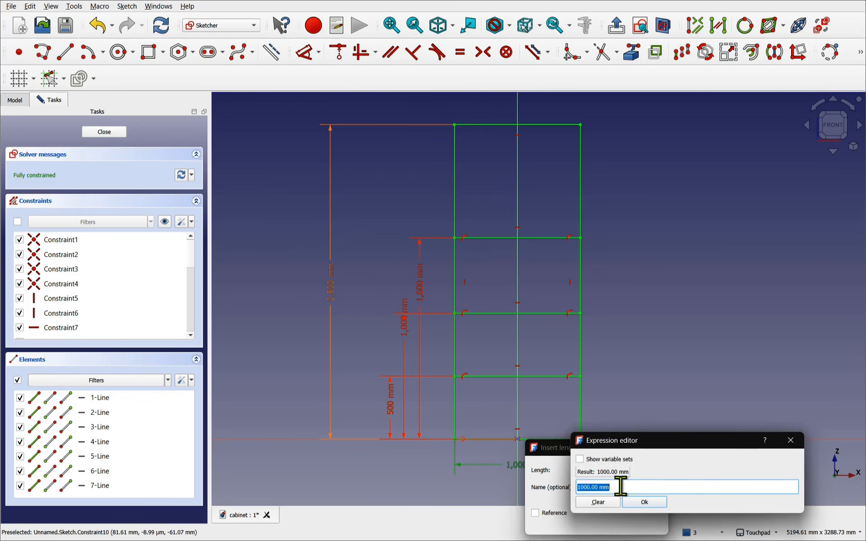
{"action": "type", "text": "VarSe"}
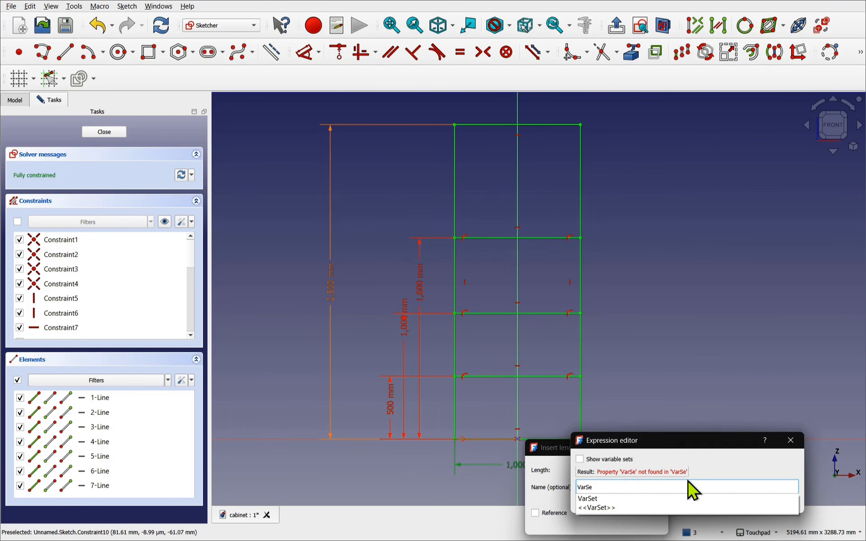
{"action": "key", "text": "Down"}
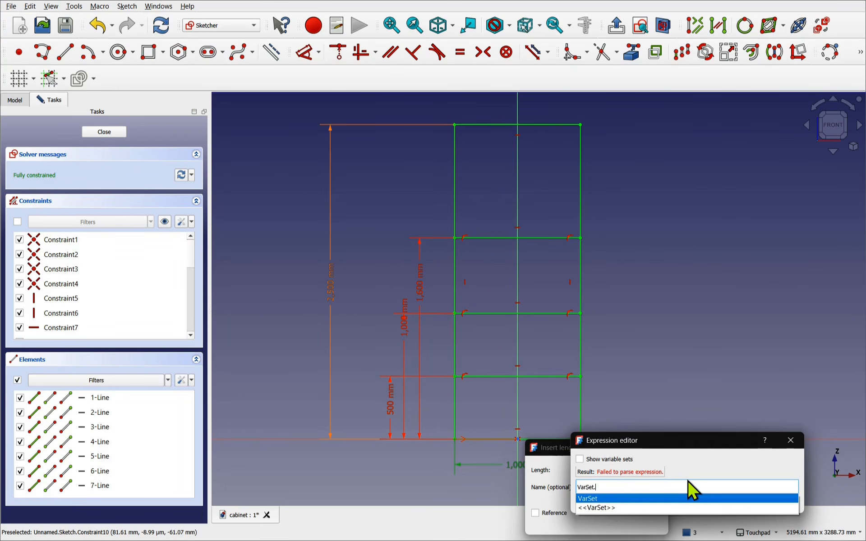
{"action": "type", "text": "CabWidth"}
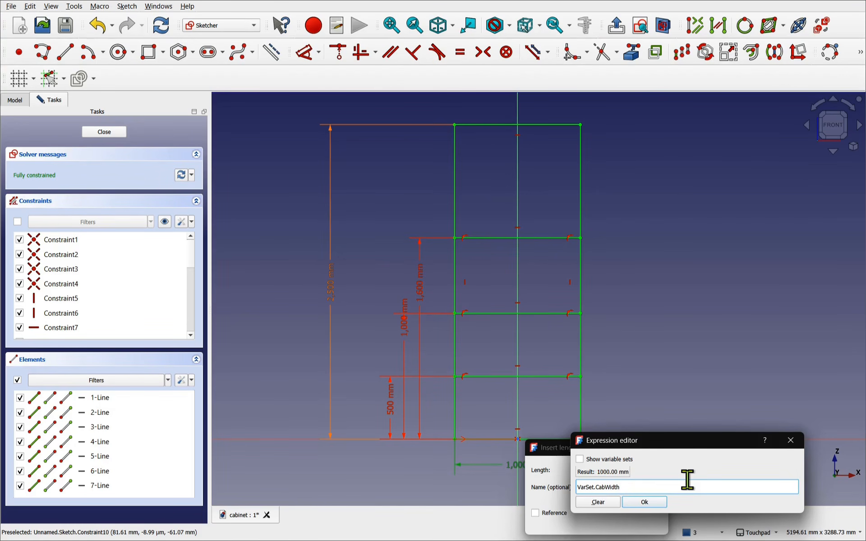
{"action": "key", "text": "Return"}
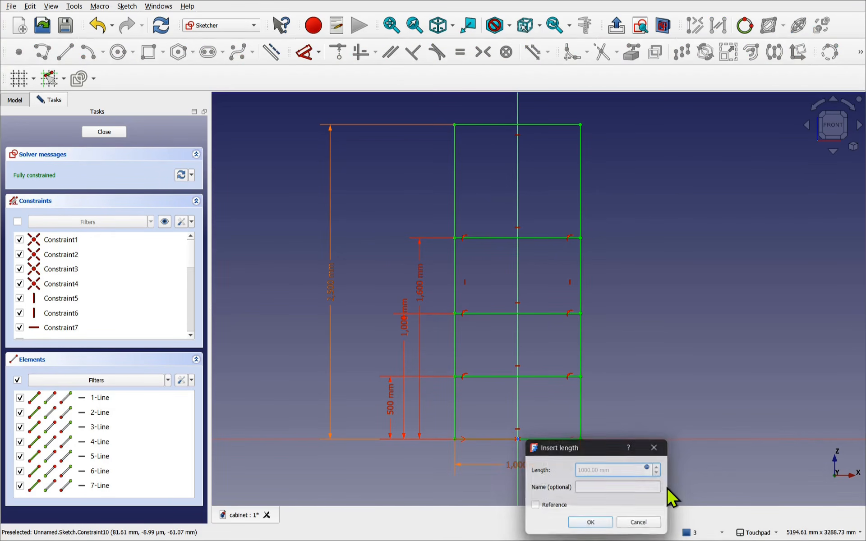
{"action": "key", "text": "Return"}
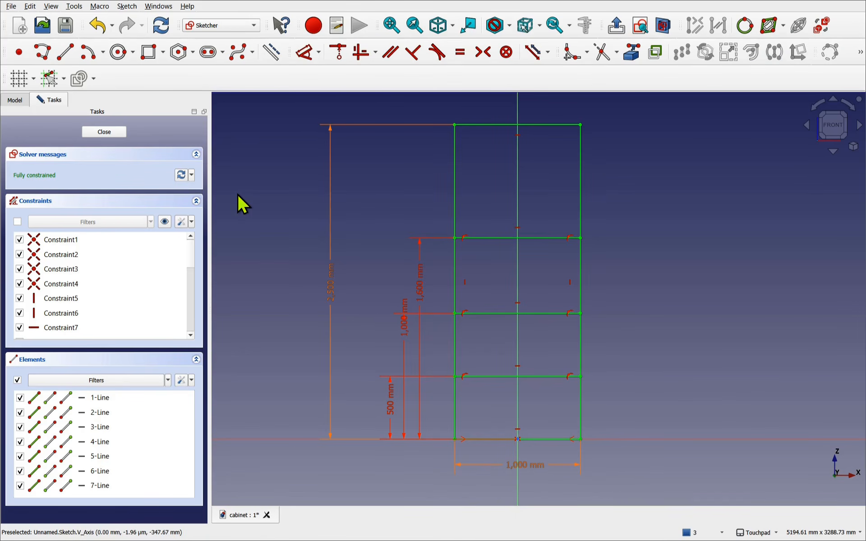
- Add a length property named Shelf1Height to the VarSet
{"action": "left_click", "coordinate": [10, 102]}
{"action": "double_click", "coordinate": [58, 147]}
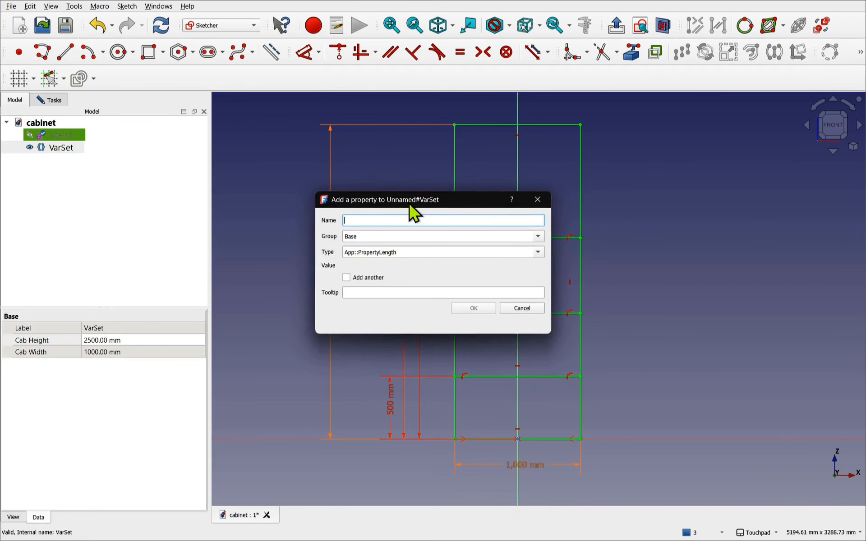
{"action": "left_click_drag", "start_coordinate": [409, 206], "coordinate": [445, 245]}
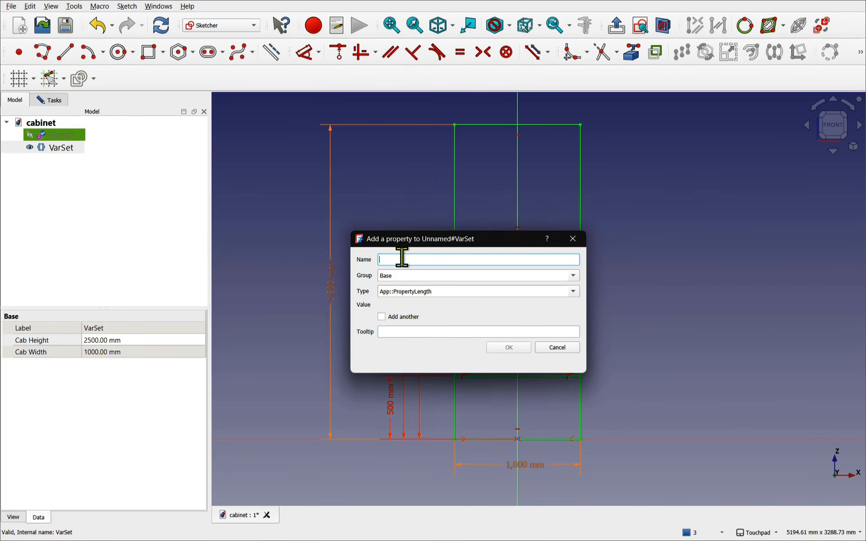
{"action": "type", "text": "Shelf1Height"}
{"action": "key", "text": "Return"}
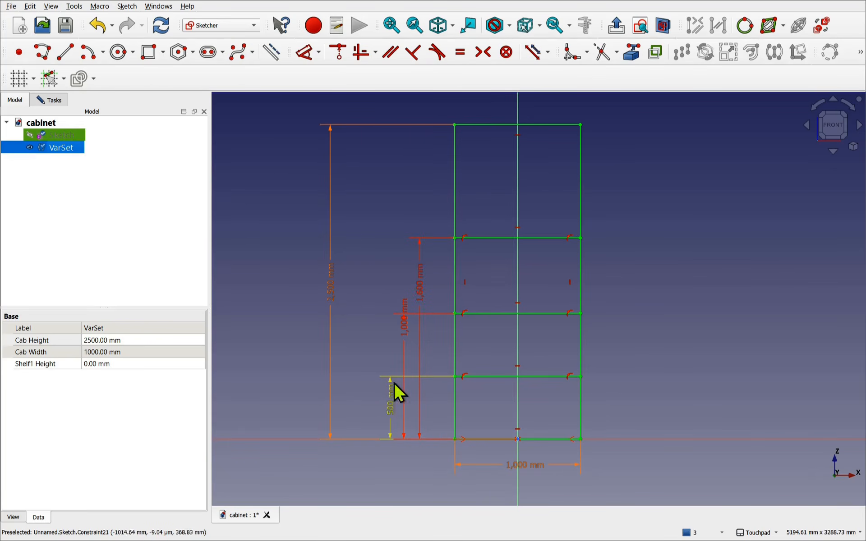
- Bind the 1,600 mm shelf dimension to VarSet.Shelf1Height, dropping it to 0 mm
{"action": "double_click", "coordinate": [421, 284]}
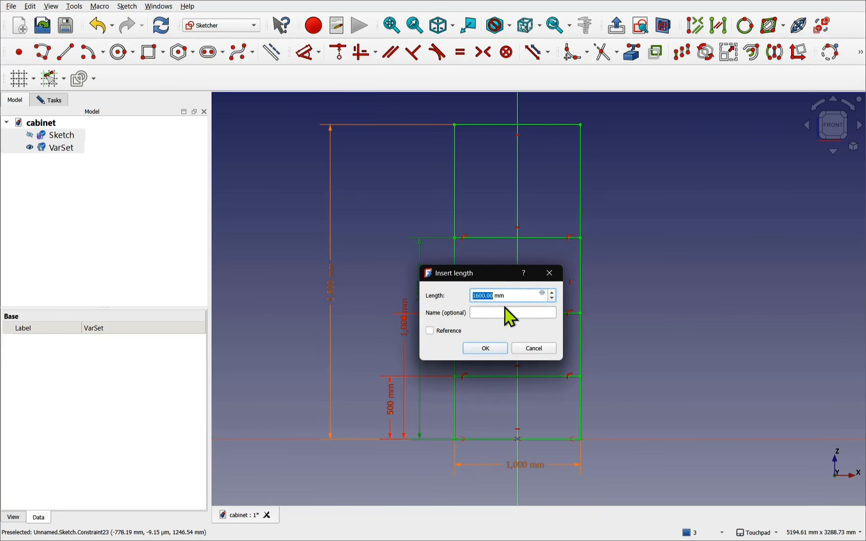
{"action": "left_click", "coordinate": [542, 293]}
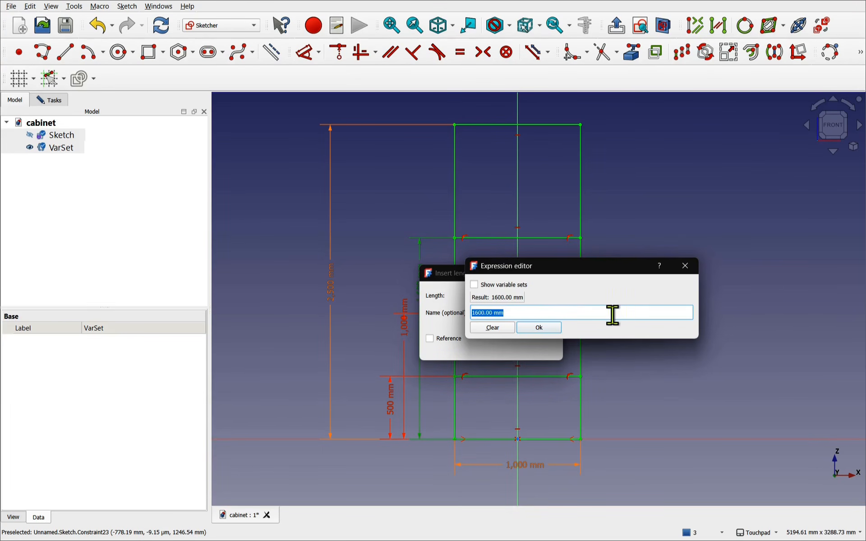
{"action": "type", "text": "Vars"}
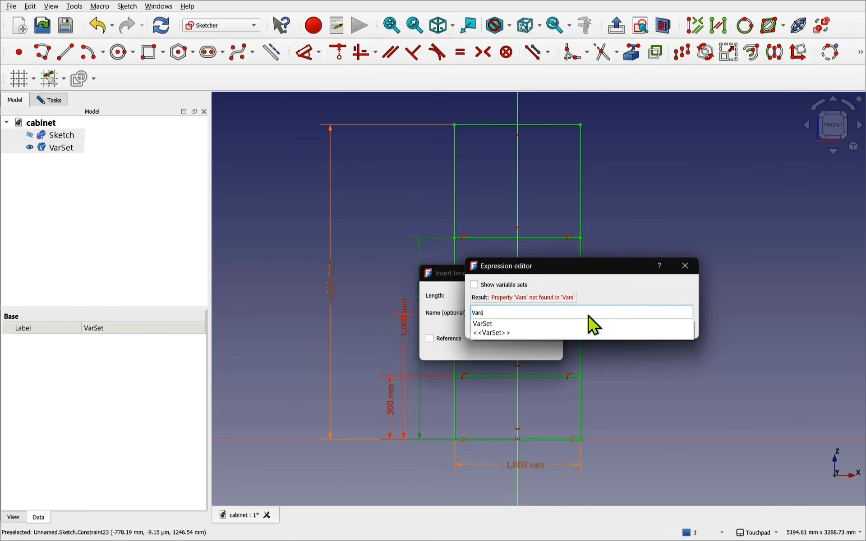
{"action": "key", "text": "Down"}
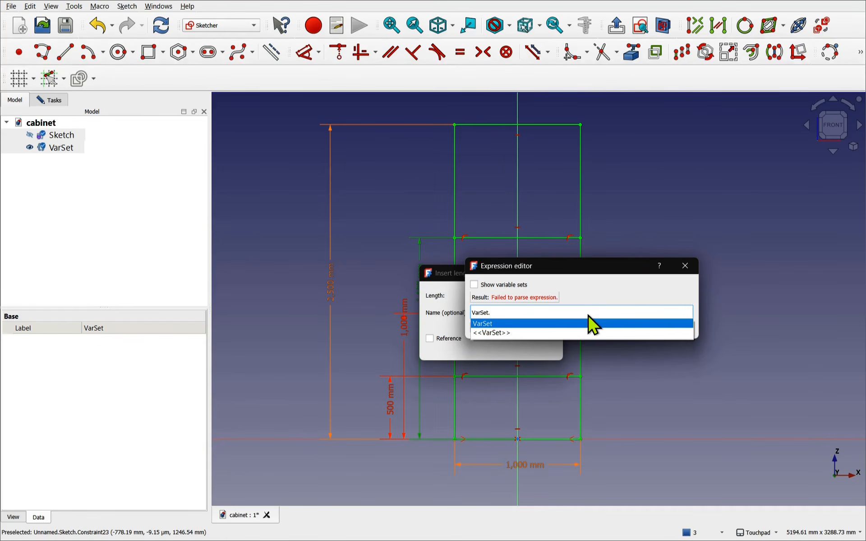
{"action": "type", "text": "Sh"}
{"action": "key", "text": "Down"}
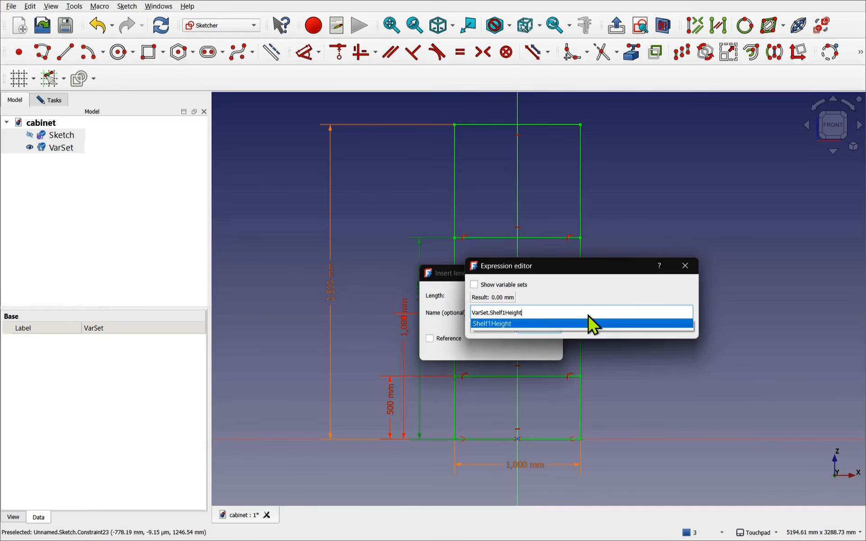
{"action": "key", "text": "Return"}
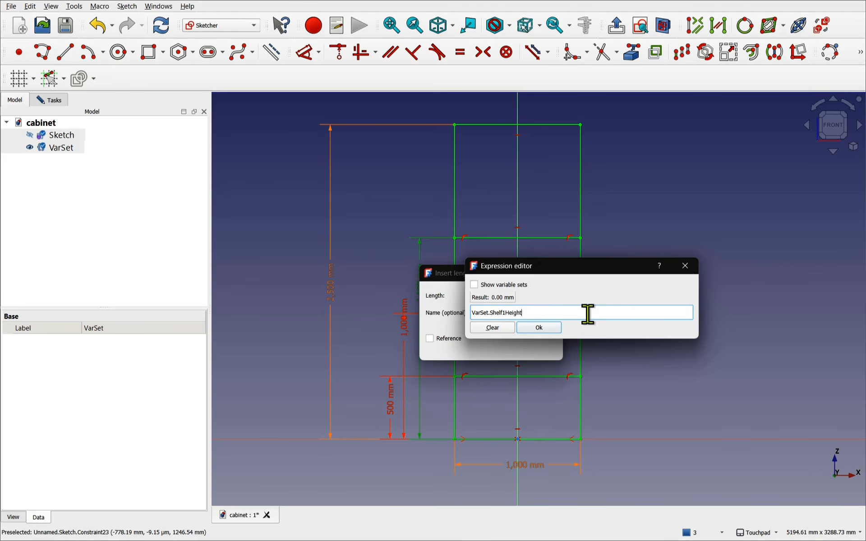
{"action": "left_click", "coordinate": [536, 326]}
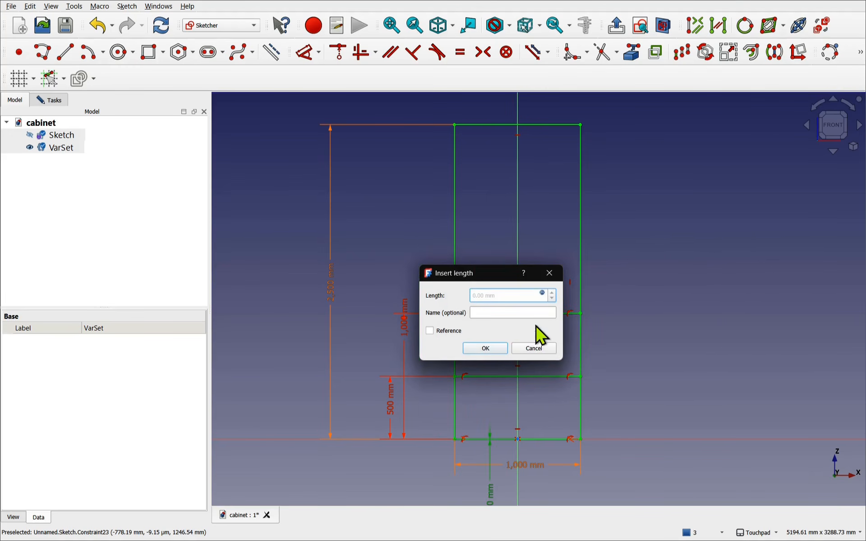
{"action": "left_click", "coordinate": [497, 351]}
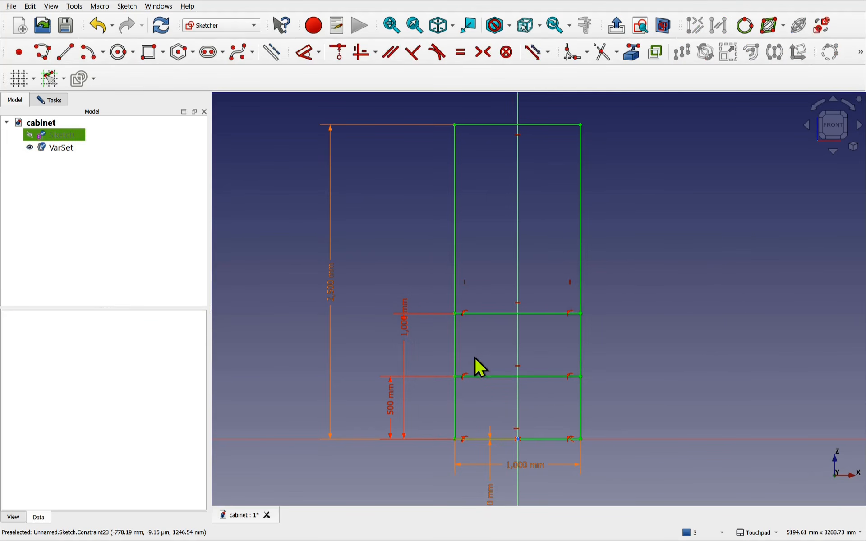
- Set the VarSet's Shelf1 Height to 1.6 m, removing the leftover unit text
{"action": "left_click", "coordinate": [56, 148]}
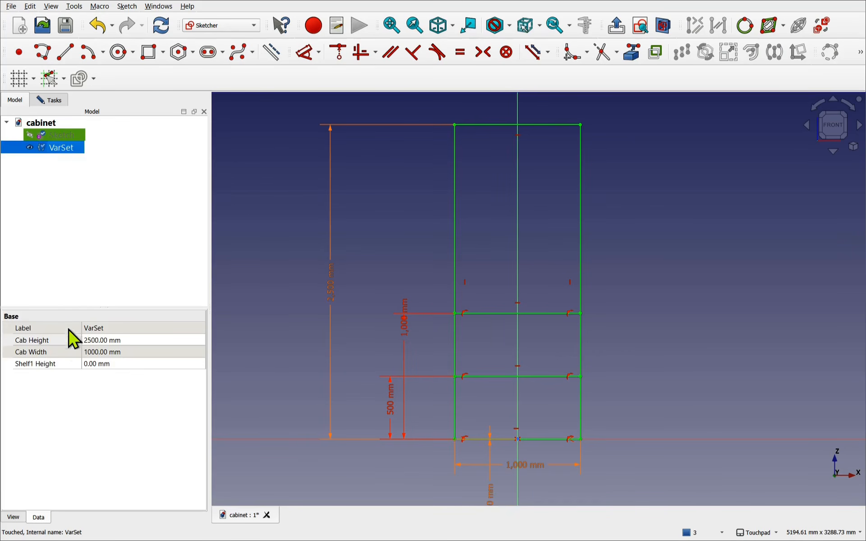
{"action": "left_click", "coordinate": [119, 364]}
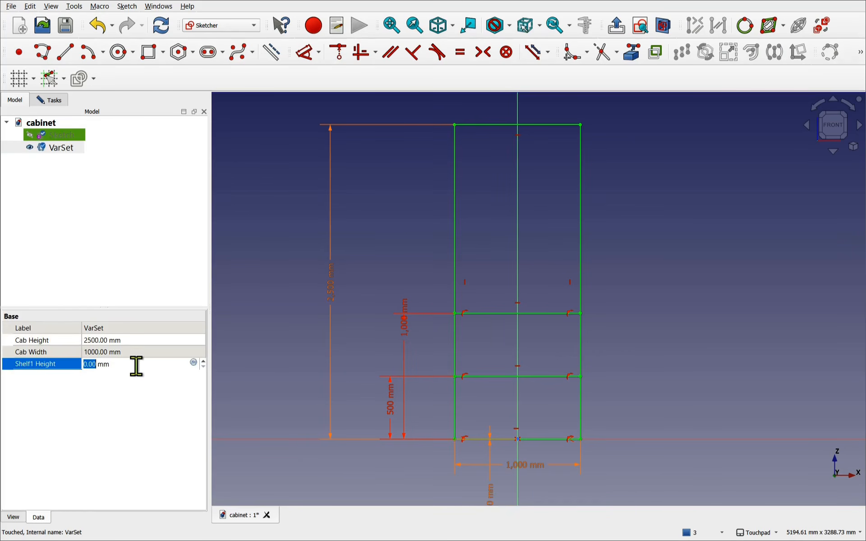
{"action": "type", "text": "1.6"}
{"action": "key", "text": "shift+End"}
{"action": "key", "text": "Delete"}
{"action": "key", "text": "Return"}
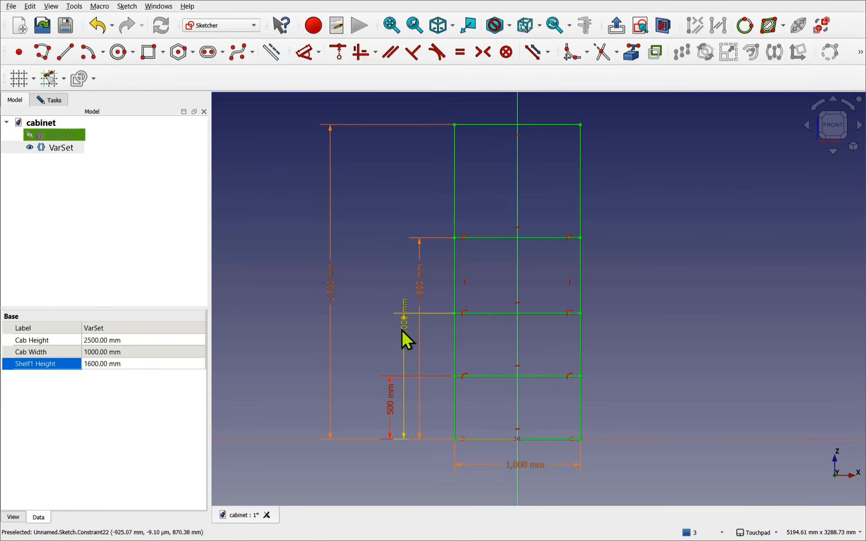
- Add Shelft2Height and Shelf3Height length properties to the VarSet, then close the dialog
{"action": "double_click", "coordinate": [58, 151]}
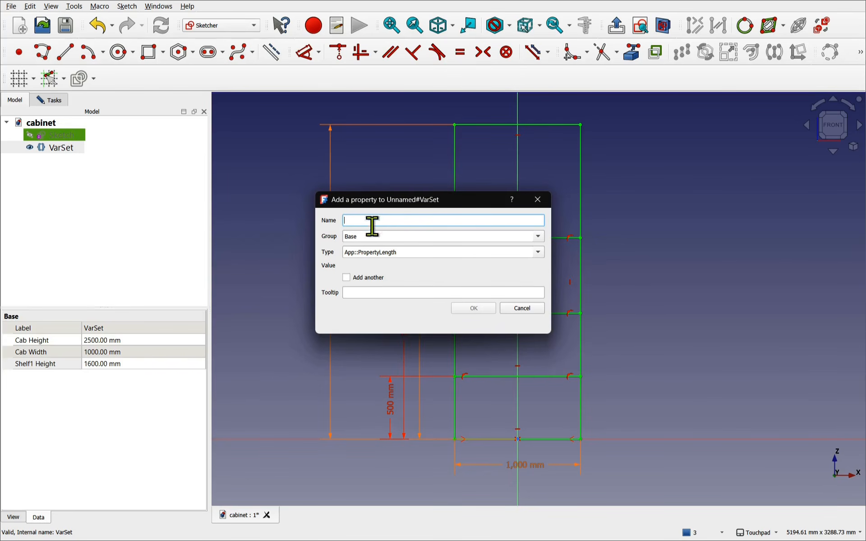
{"action": "left_click", "coordinate": [371, 282]}
{"action": "left_click", "coordinate": [383, 225]}
{"action": "type", "text": "Shelft2Height"}
{"action": "key", "text": "Return"}
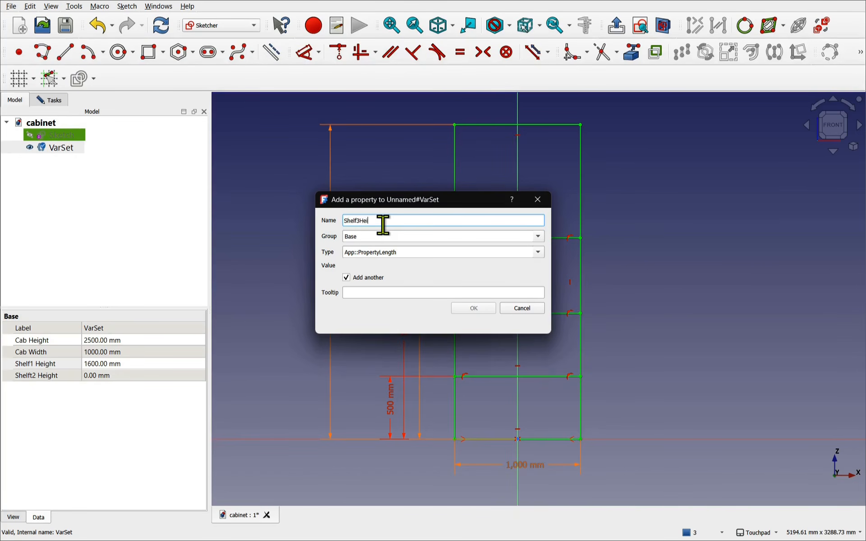
{"action": "key", "text": "Return"}
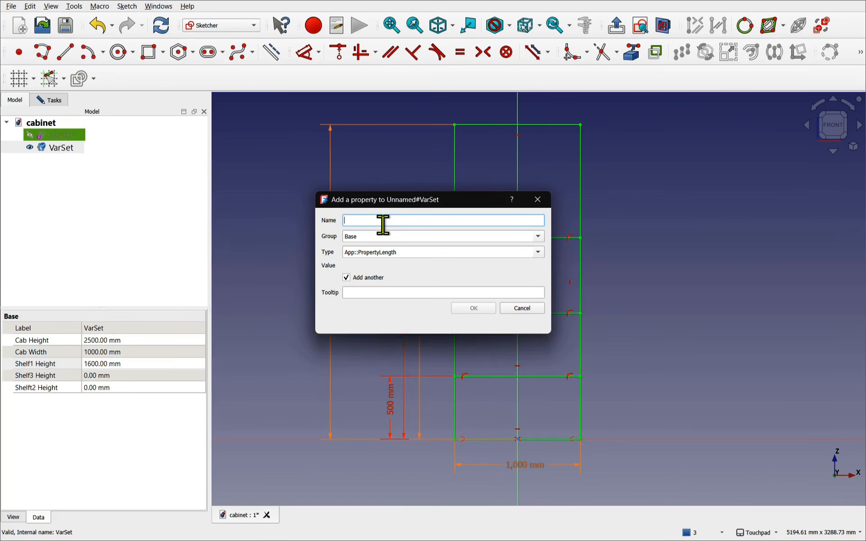
{"action": "left_click", "coordinate": [510, 310]}
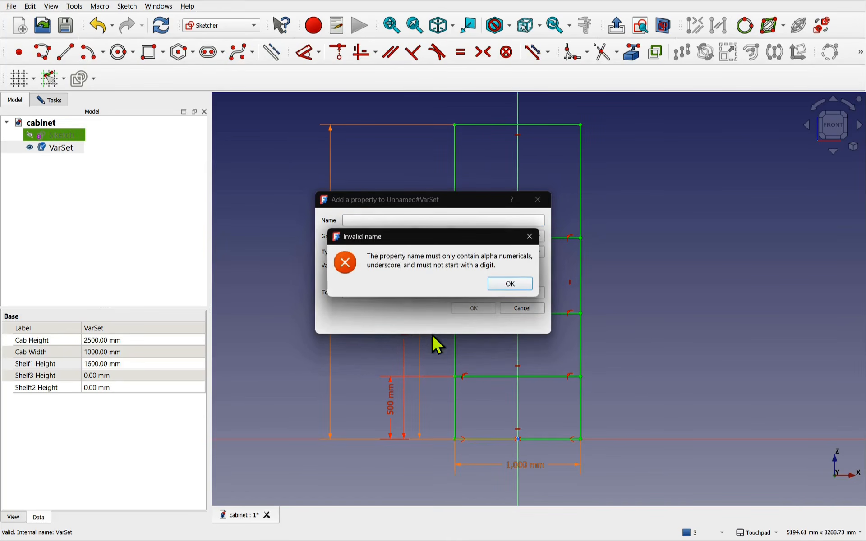
{"action": "left_click", "coordinate": [507, 286]}
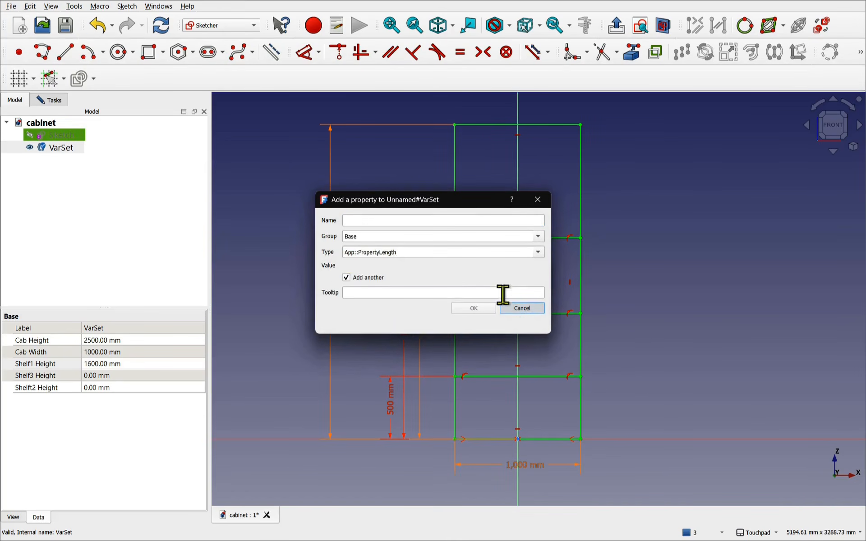
{"action": "left_click", "coordinate": [519, 310]}
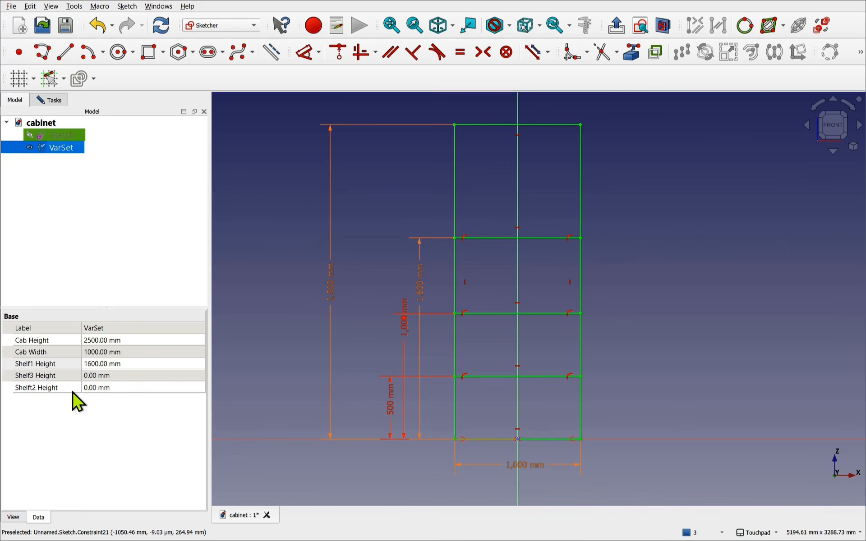
- Remove the misspelled Shelft2 Height property from the VarSet
{"action": "left_click", "coordinate": [33, 390]}
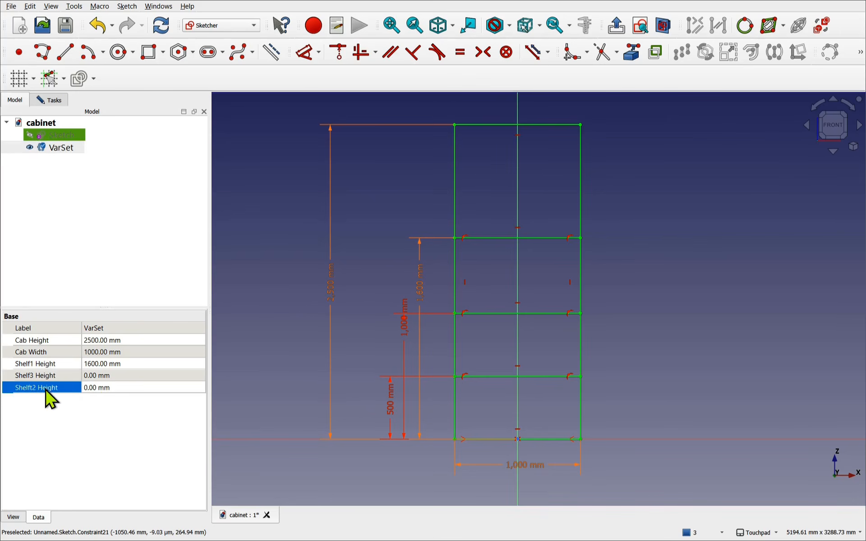
{"action": "right_click", "coordinate": [33, 390]}
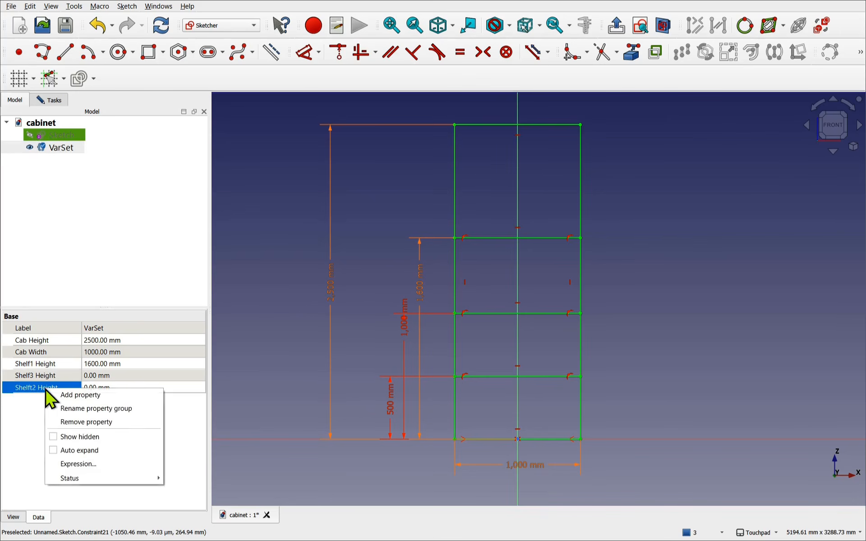
{"action": "left_click", "coordinate": [78, 423]}
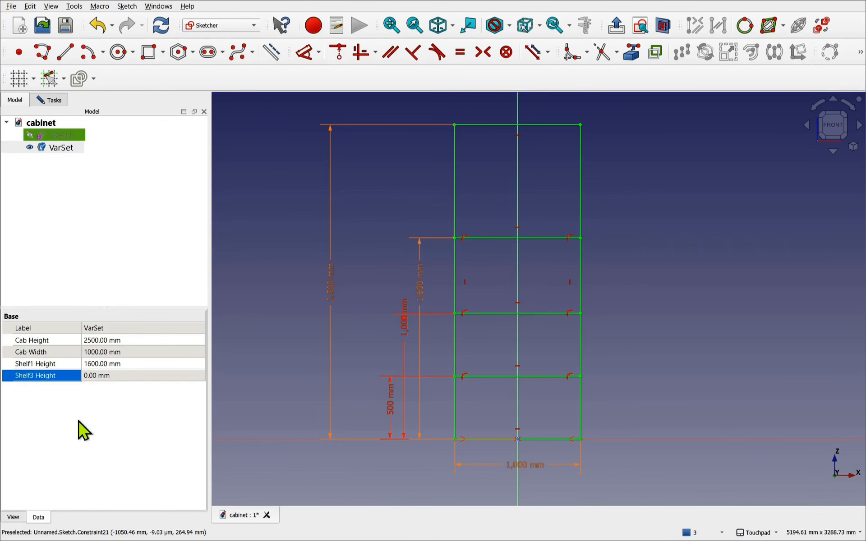
- Add a correctly spelled Shelf2Height length property to the VarSet
{"action": "double_click", "coordinate": [58, 149]}
{"action": "type", "text": "Shelf2He"}
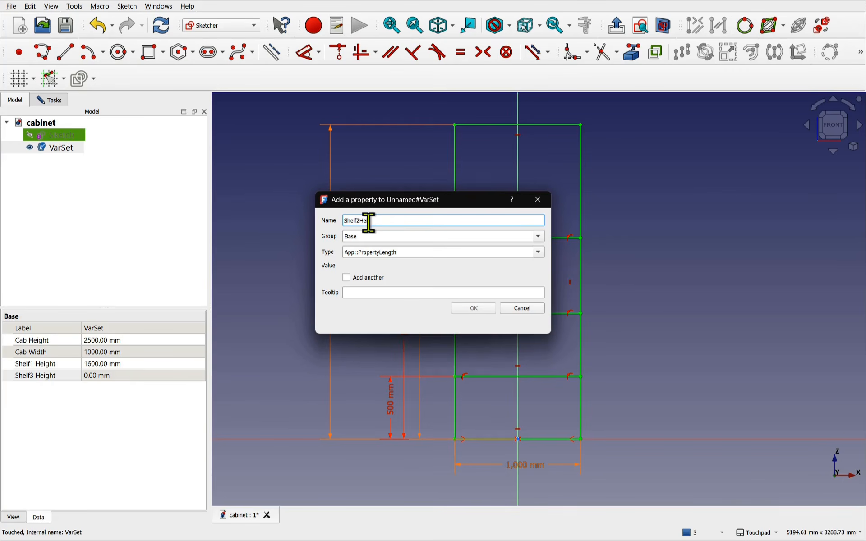
{"action": "type", "text": "ight"}
{"action": "key", "text": "BackSpace"}
{"action": "type", "text": "ht"}
{"action": "key", "text": "Return"}
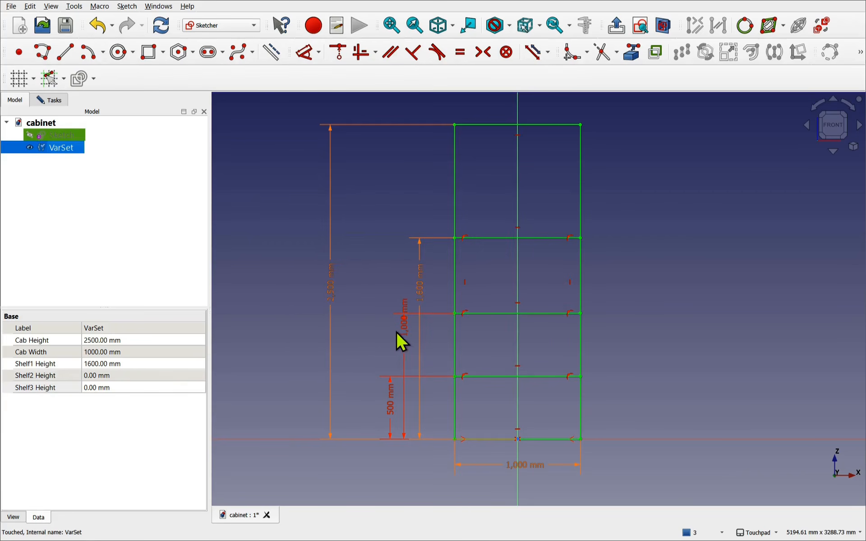
{"action": "left_click", "coordinate": [266, 367]}
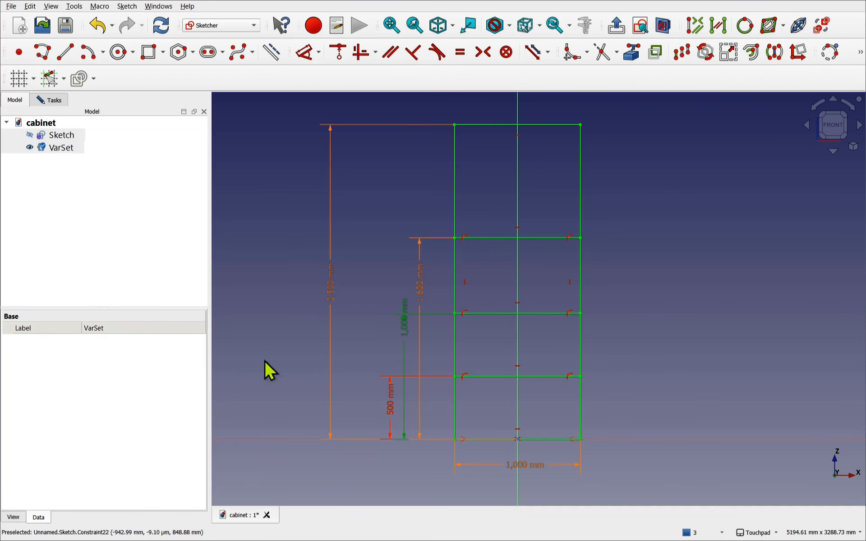
- Enter 1m for Shelf2 Height and 0.5m for Shelf3 Height in the VarSet
{"action": "left_click", "coordinate": [62, 148]}
{"action": "left_click", "coordinate": [119, 380]}
{"action": "left_click", "coordinate": [119, 381]}
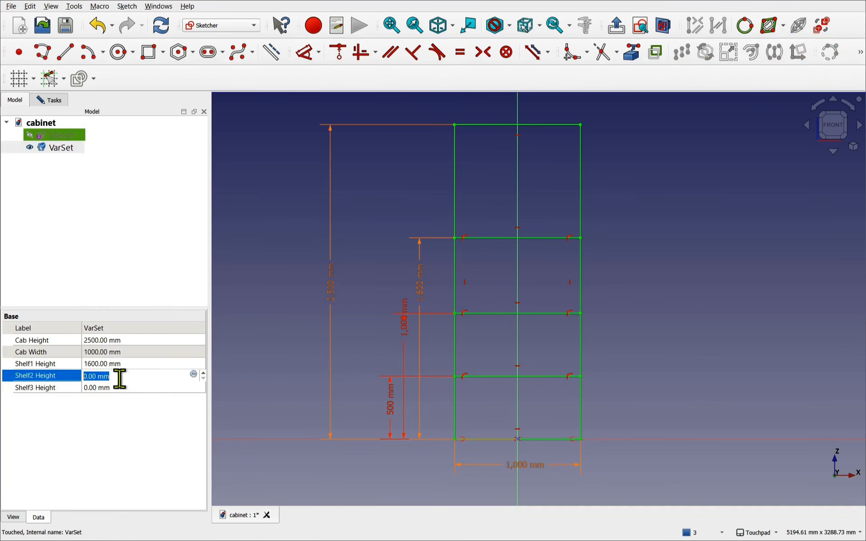
{"action": "type", "text": "1m"}
{"action": "key", "text": "Return"}
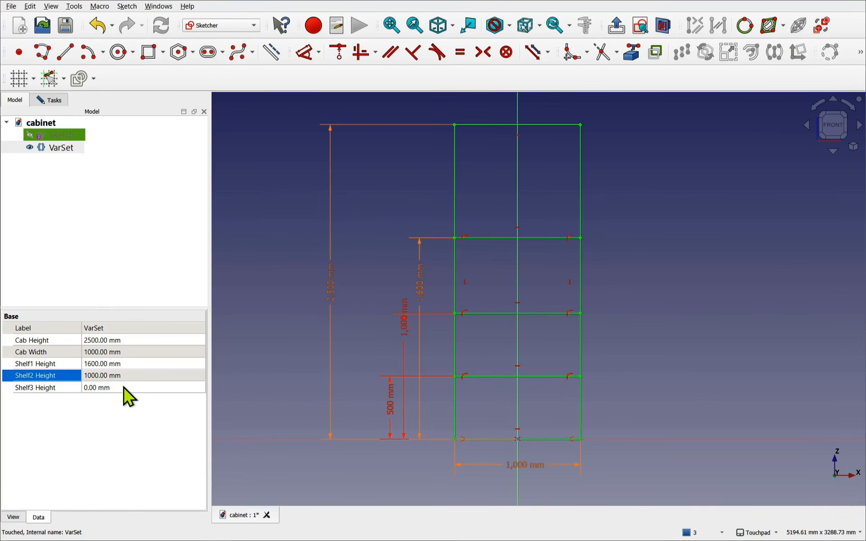
{"action": "left_click", "coordinate": [124, 388]}
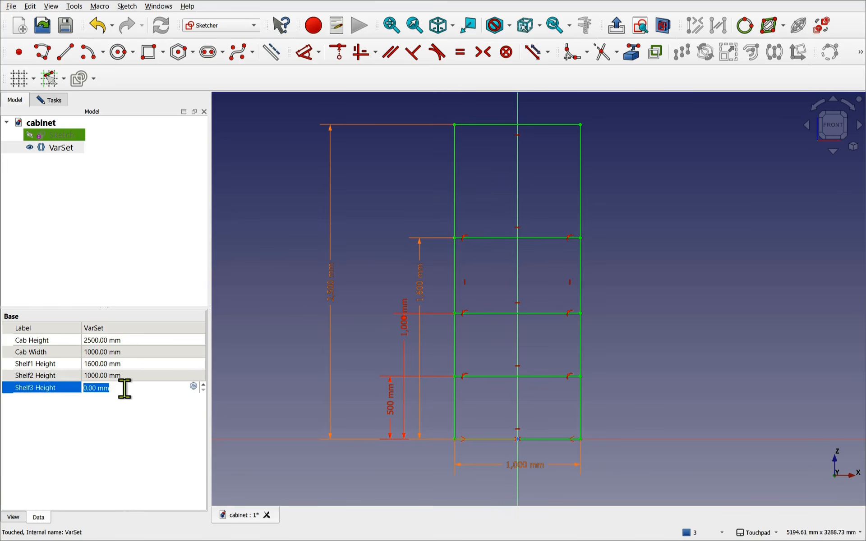
{"action": "type", "text": "0.5m"}
{"action": "key", "text": "Return"}
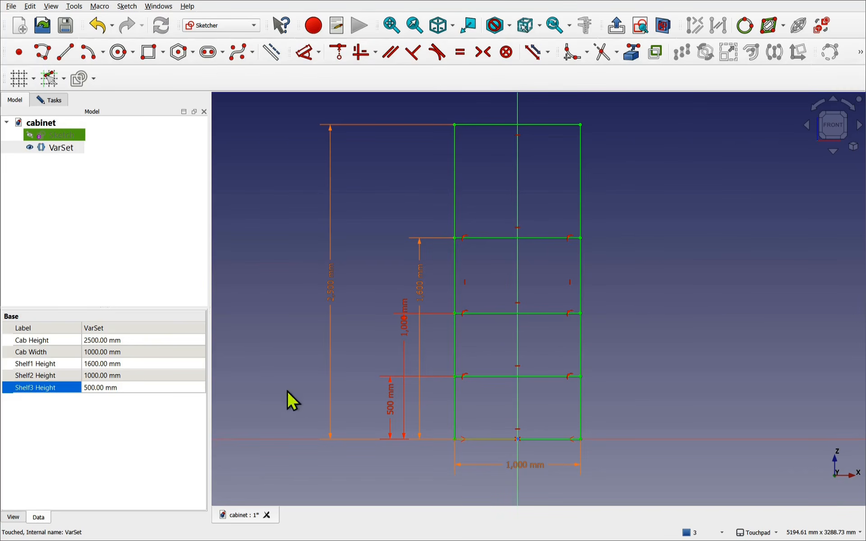
- Bind the 500 mm lowest shelf dimension to VarSet.Shelf3Height
{"action": "double_click", "coordinate": [384, 406]}
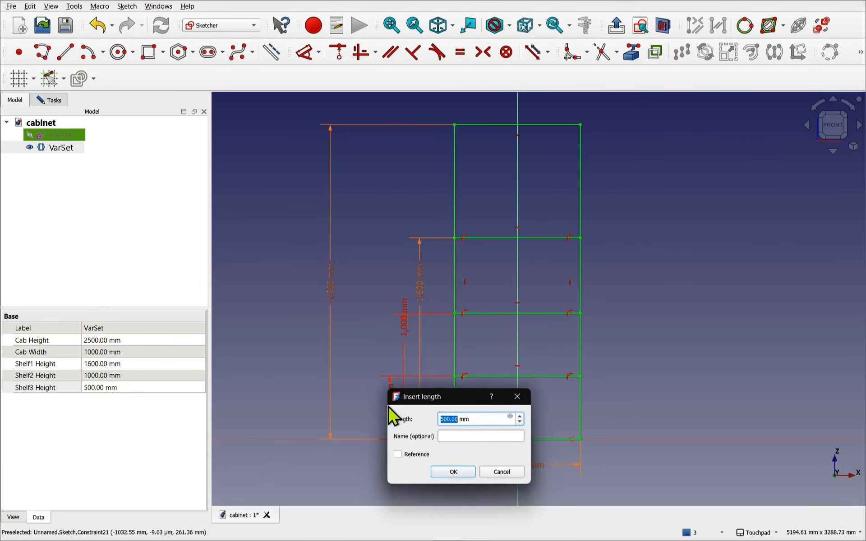
{"action": "left_click", "coordinate": [510, 418]}
{"action": "type", "text": "vars"}
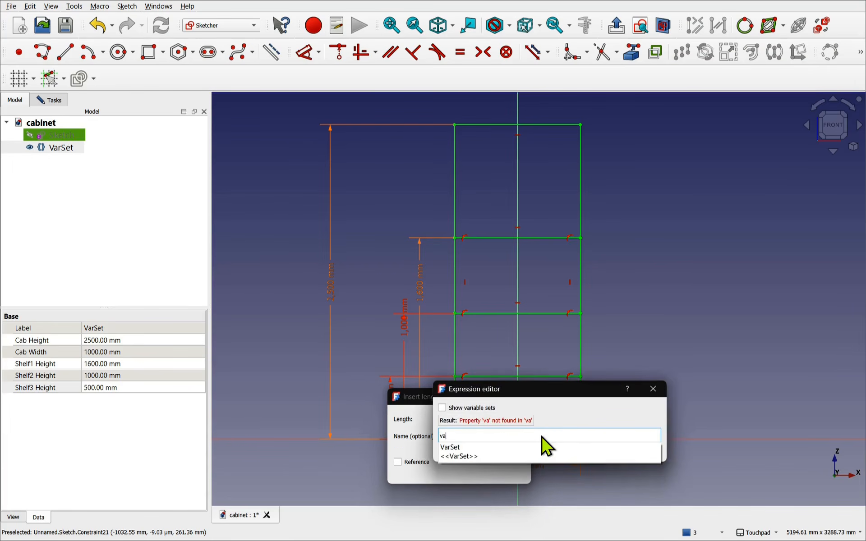
{"action": "left_click", "coordinate": [547, 446]}
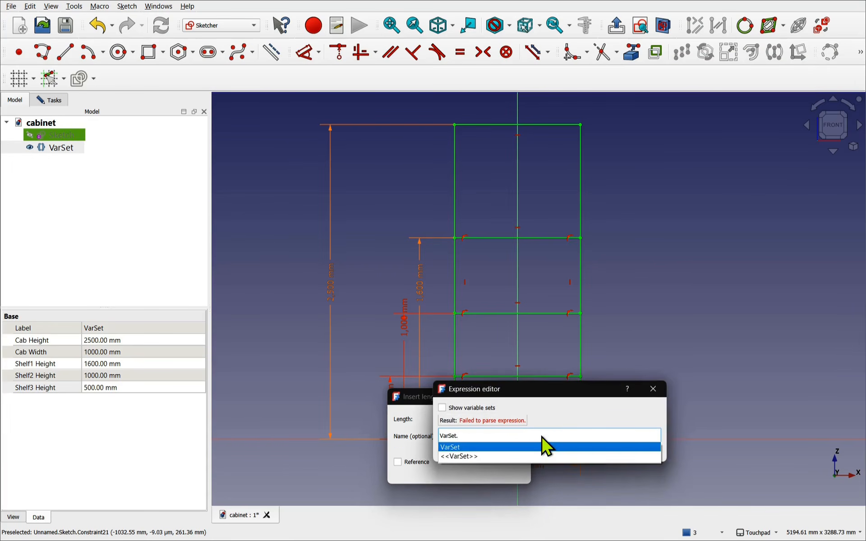
{"action": "type", "text": "she"}
{"action": "key", "text": "Down"}
{"action": "key", "text": "Down"}
{"action": "key", "text": "Return"}
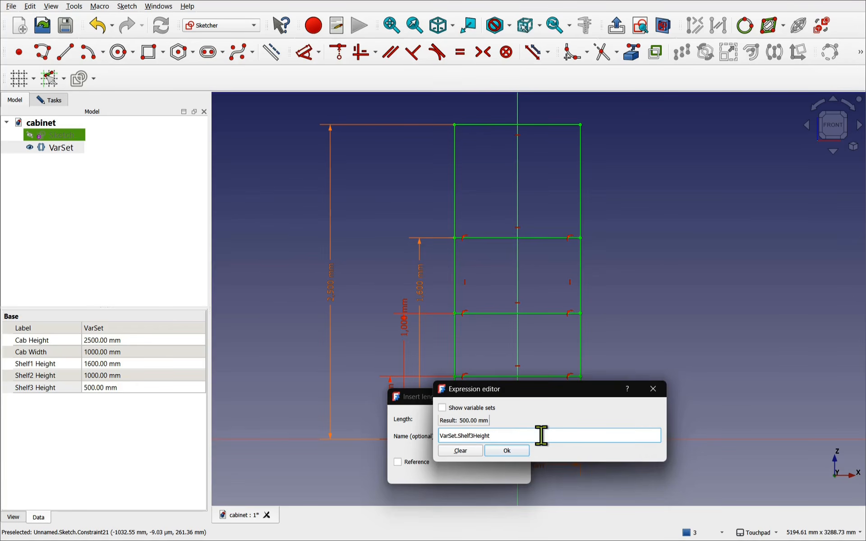
{"action": "key", "text": "Return"}
{"action": "key", "text": "Return"}
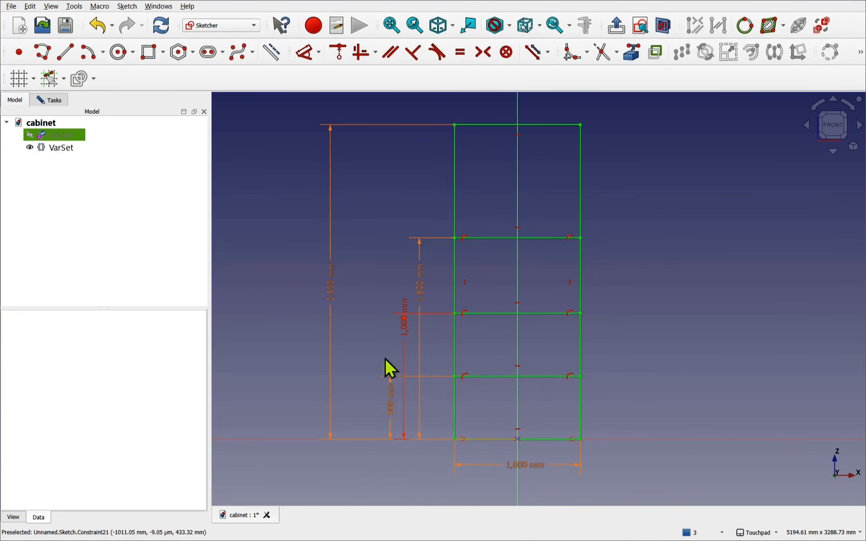
- Bind the 1,000 mm middle shelf dimension to VarSet.Shelf2Height
{"action": "left_click", "coordinate": [403, 325]}
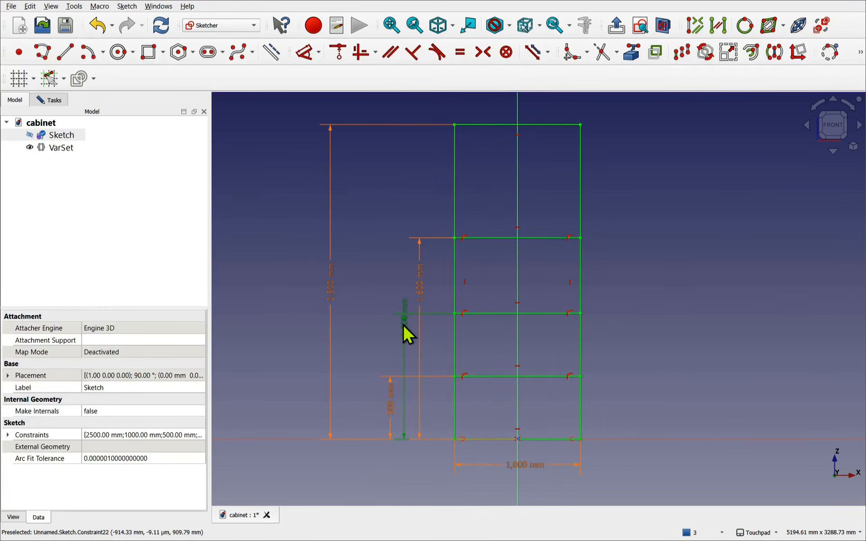
{"action": "double_click", "coordinate": [403, 325]}
{"action": "left_click", "coordinate": [526, 335]}
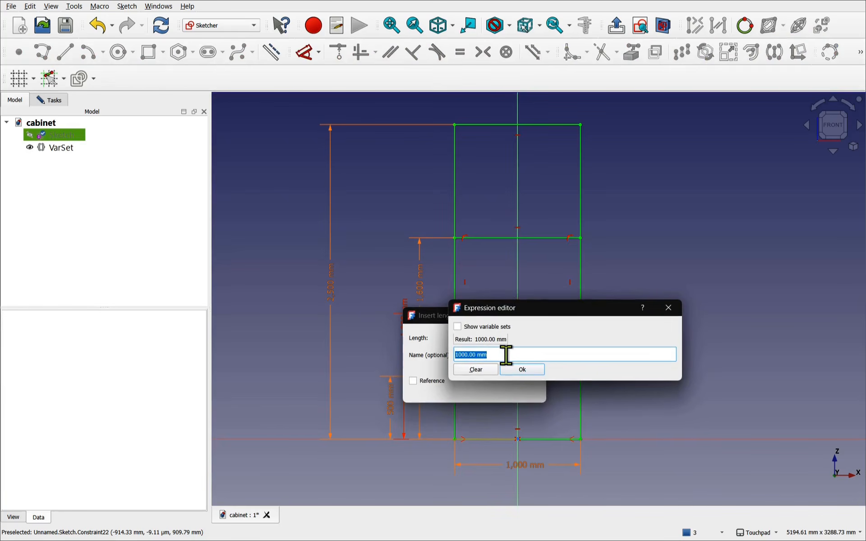
{"action": "type", "text": "Varset"}
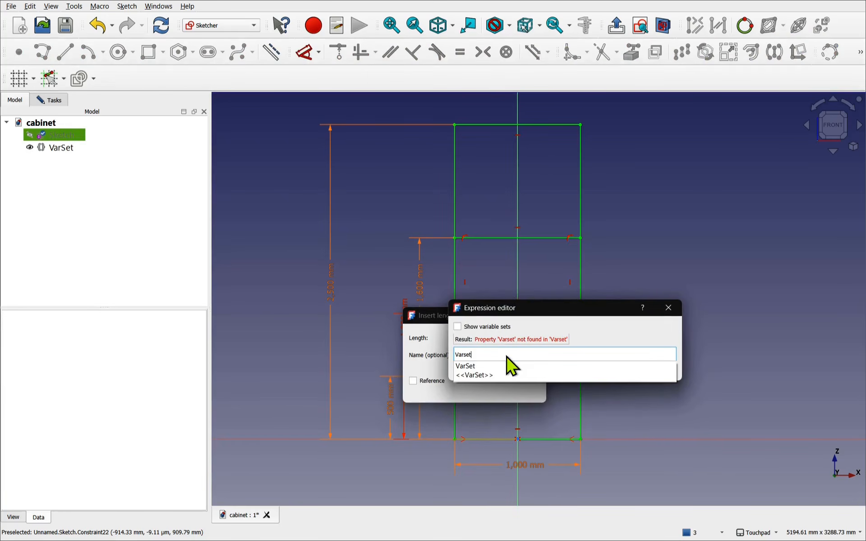
{"action": "type", "text": ".Shelf"}
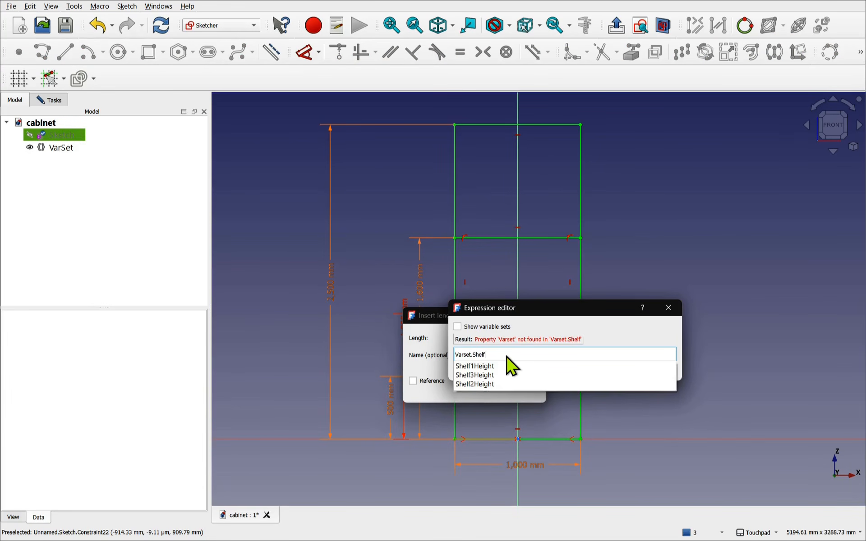
{"action": "key", "text": "Down"}
{"action": "key", "text": "Down"}
{"action": "key", "text": "Down"}
{"action": "key", "text": "Return"}
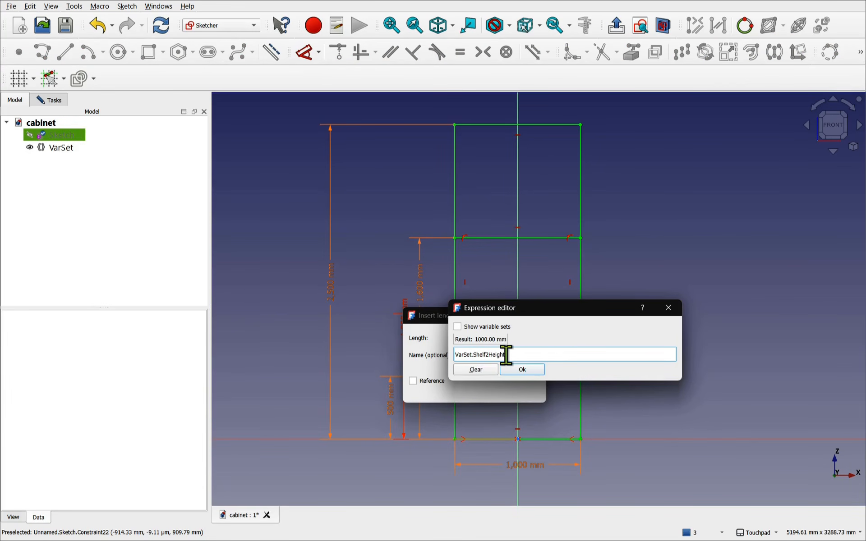
{"action": "key", "text": "Return"}
{"action": "key", "text": "Return"}
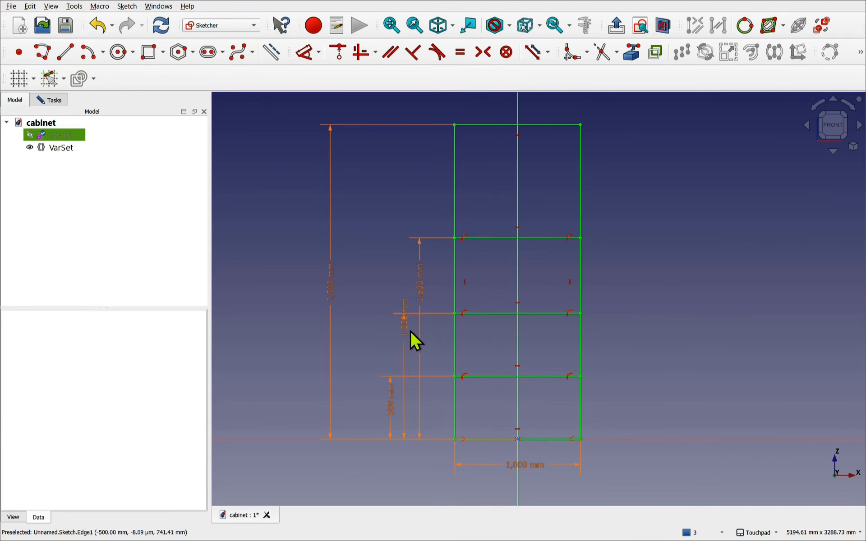
- Move the 1,000 and 1,600 mm dimensions aside and set VarSet Shelf1 Height to 1.5 m
{"action": "left_click_drag", "start_coordinate": [383, 350], "coordinate": [362, 347]}
{"action": "left_click_drag", "start_coordinate": [415, 323], "coordinate": [354, 300]}
{"action": "left_click", "coordinate": [65, 148]}
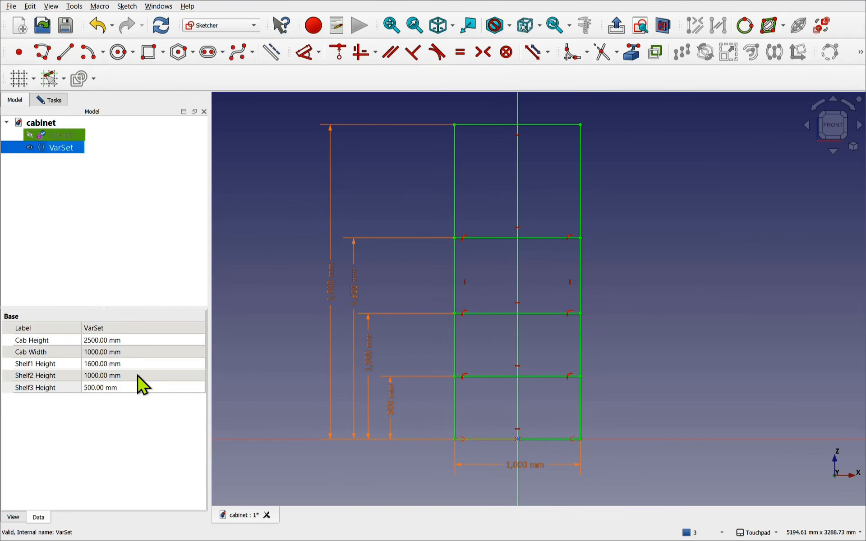
{"action": "double_click", "coordinate": [137, 364]}
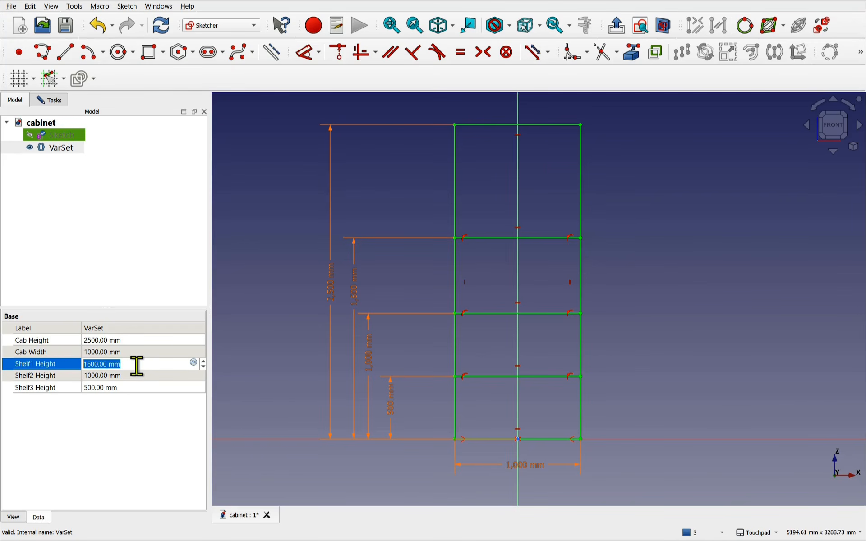
{"action": "type", "text": "1.5m"}
{"action": "key", "text": "Return"}
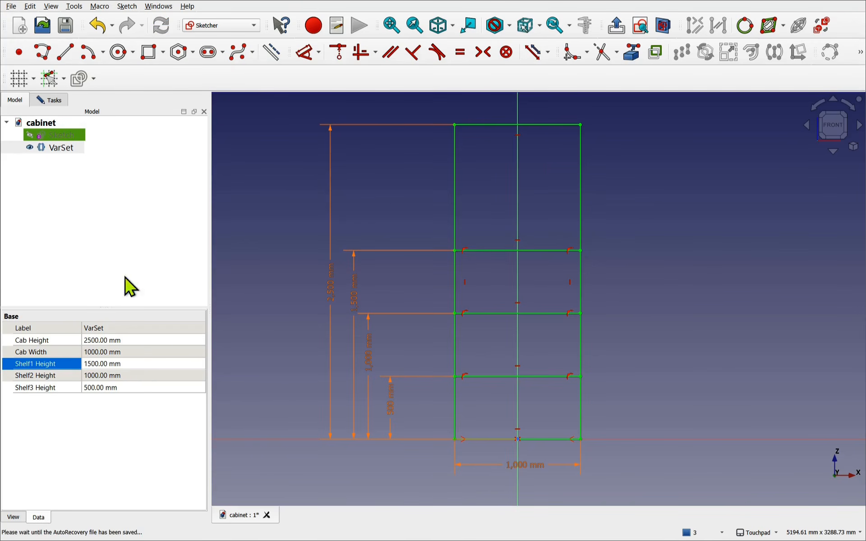
- Close the sketch and save the cabinet document
{"action": "left_click", "coordinate": [50, 99]}
{"action": "left_click", "coordinate": [104, 131]}
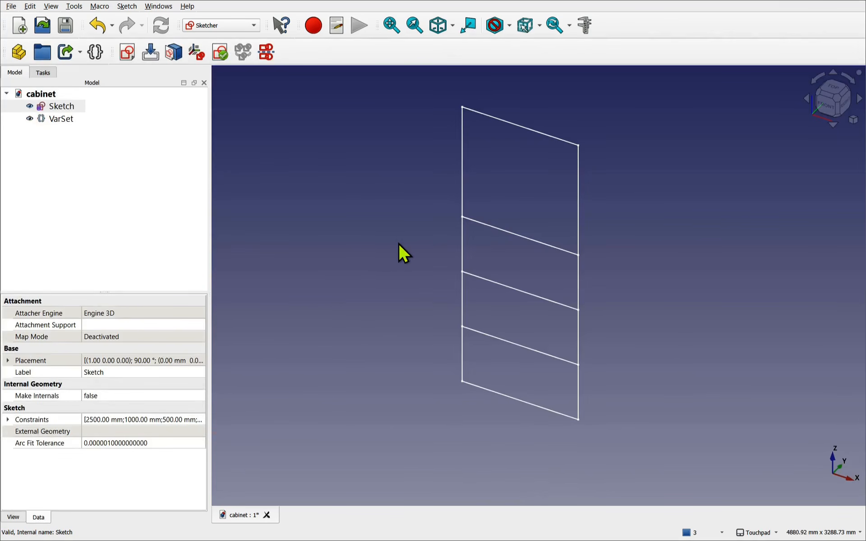
{"action": "key", "text": "ctrl+s"}
- Switch to the Part Design workbench and show the document's model tree
{"action": "left_click", "coordinate": [232, 26]}
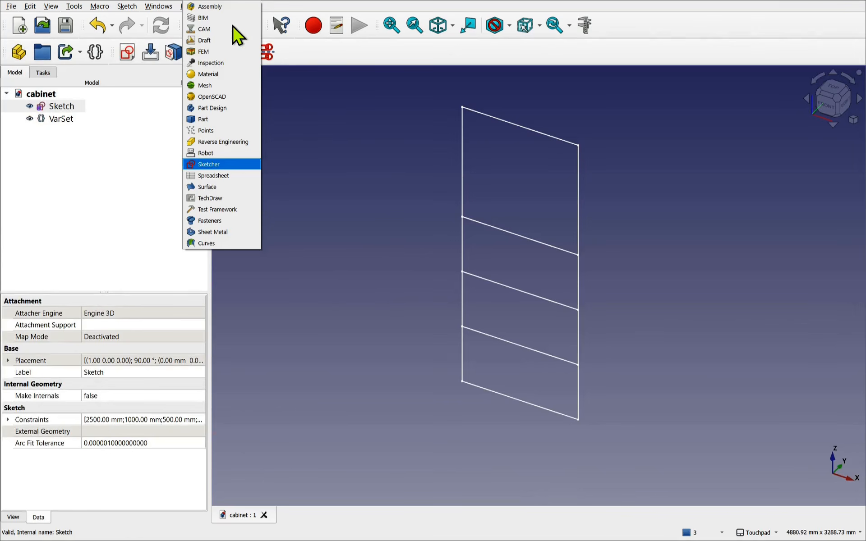
{"action": "left_click", "coordinate": [226, 108]}
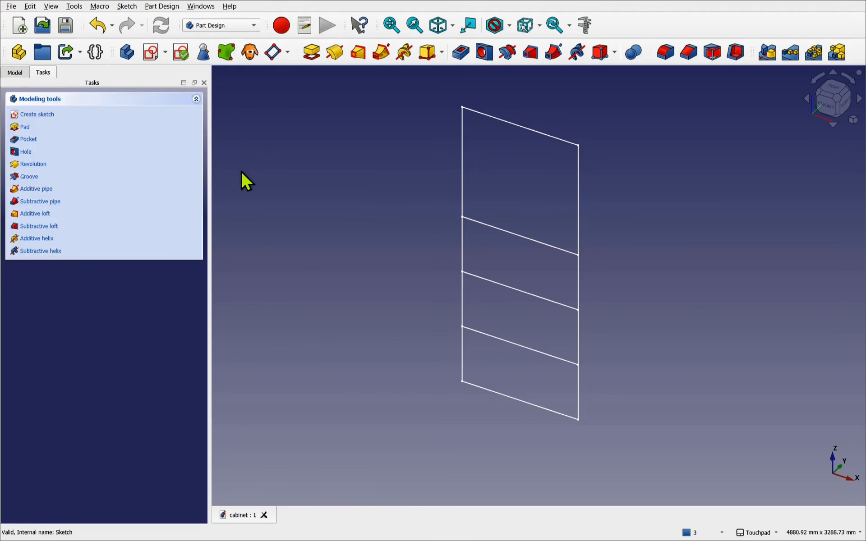
{"action": "left_click", "coordinate": [19, 74]}
{"action": "left_click", "coordinate": [51, 152]}
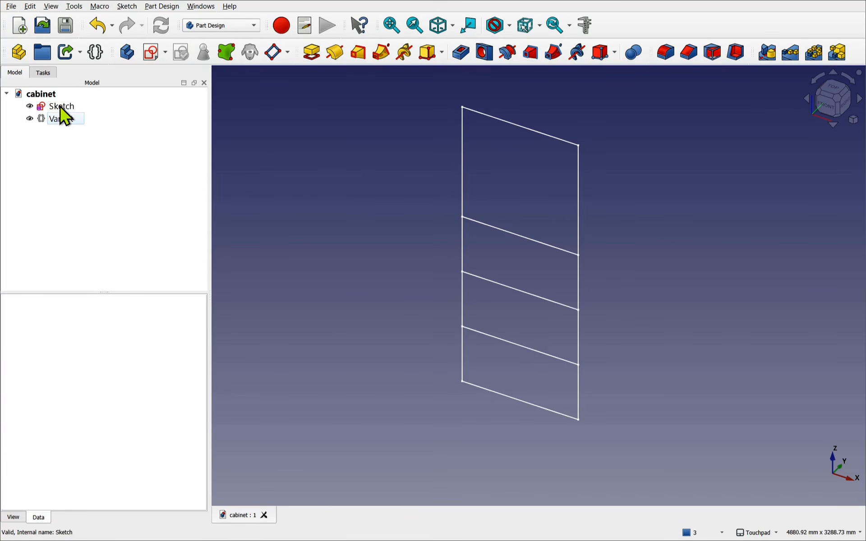
- Rename the Sketch to SkeletonSketch by prefixing 'Skeleton'
{"action": "right_click", "coordinate": [62, 108]}
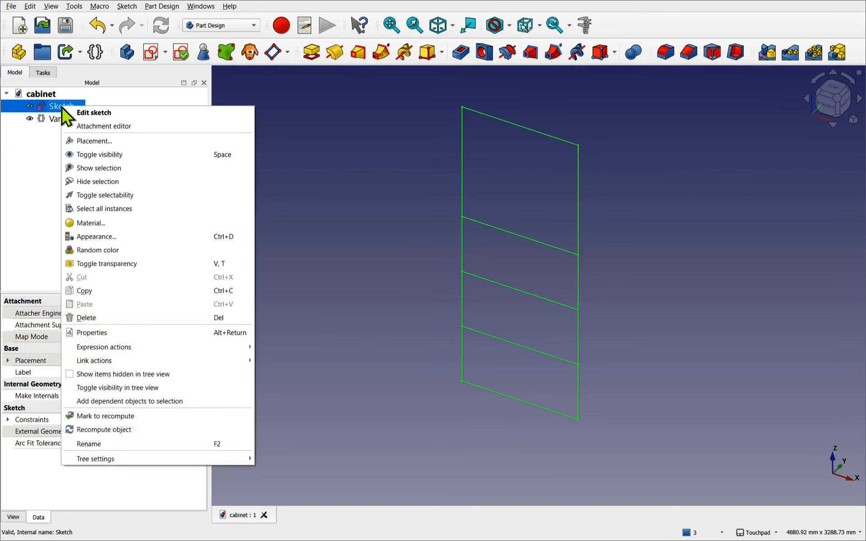
{"action": "left_click", "coordinate": [104, 444]}
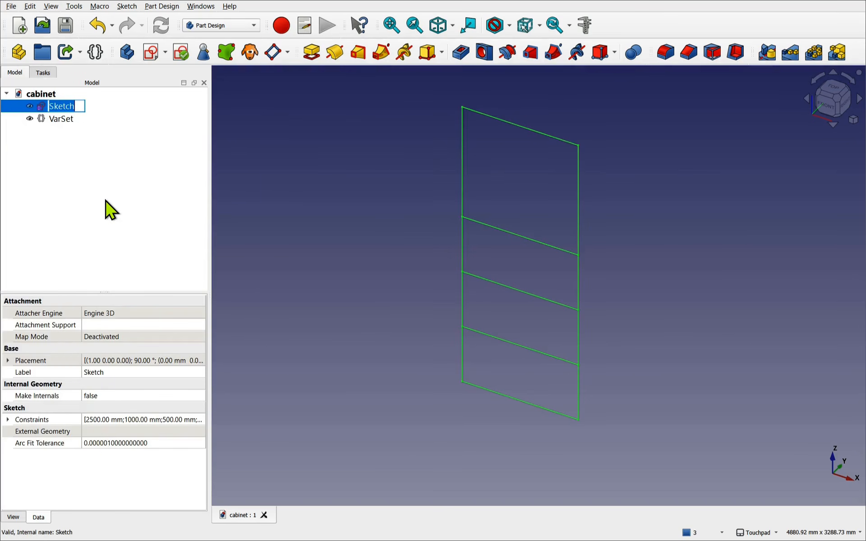
{"action": "key", "text": "Home"}
{"action": "type", "text": "Skeleton"}
{"action": "key", "text": "Return"}
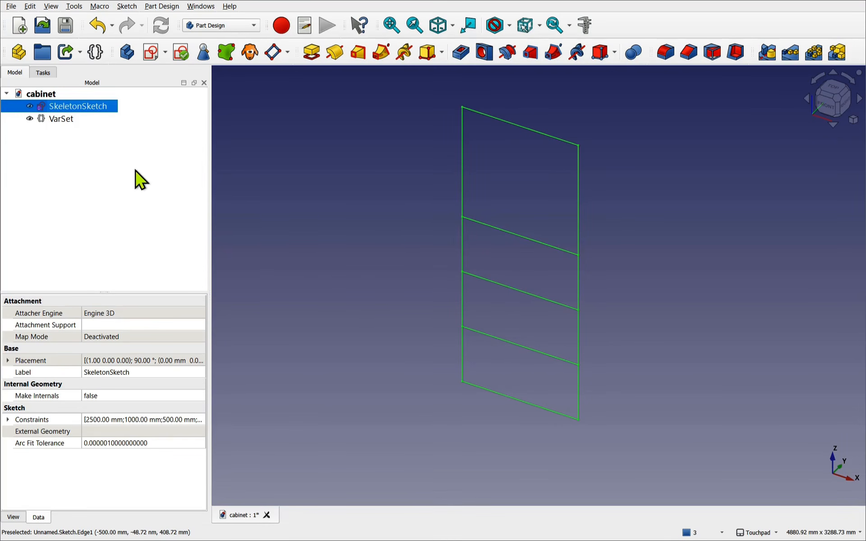
{"action": "left_click", "coordinate": [103, 201]}
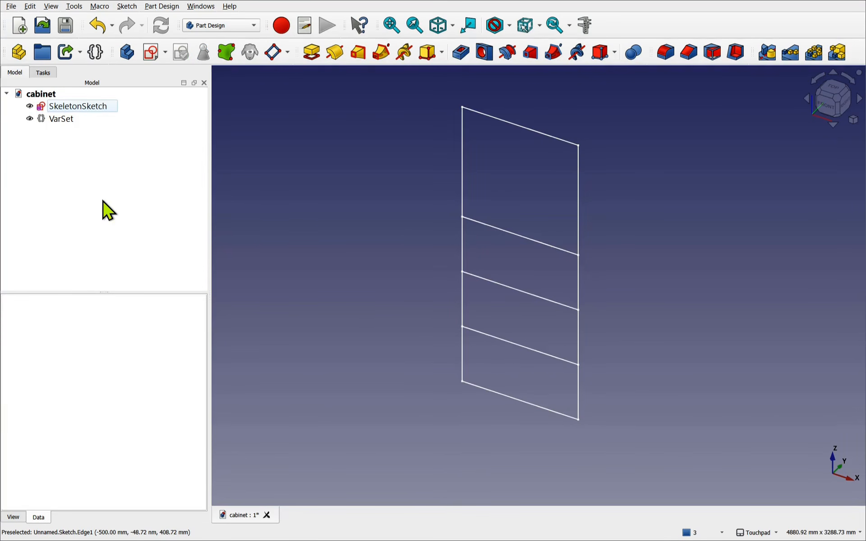
- Create a Body and attach a new sketch to its YZ plane
{"action": "left_click", "coordinate": [128, 51]}
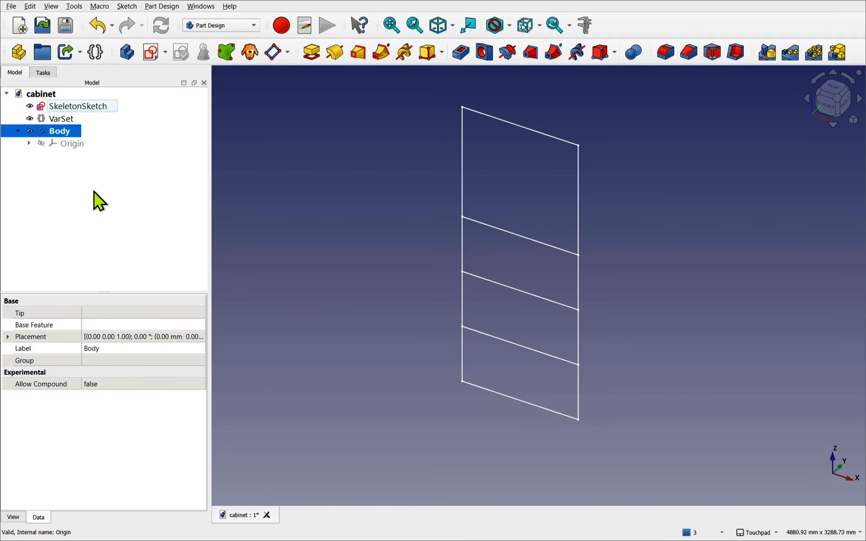
{"action": "left_click", "coordinate": [150, 56]}
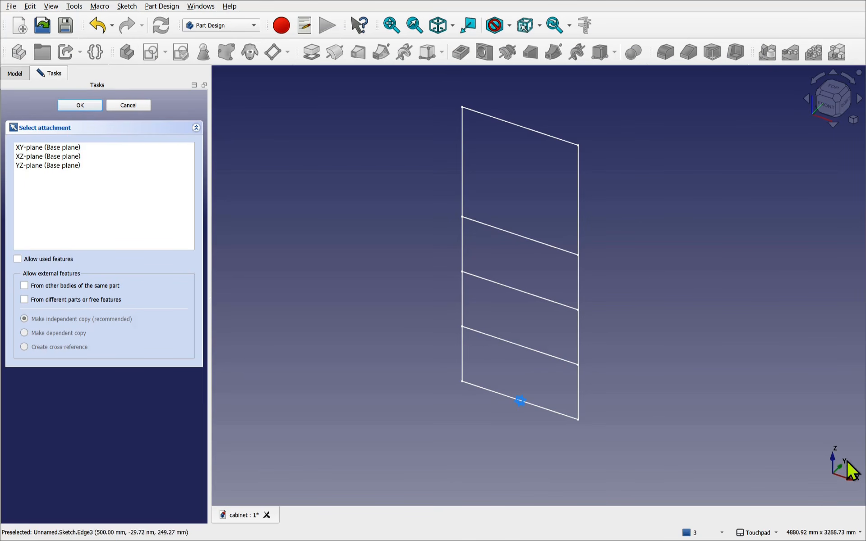
{"action": "left_click", "coordinate": [29, 166]}
{"action": "left_click", "coordinate": [79, 107]}
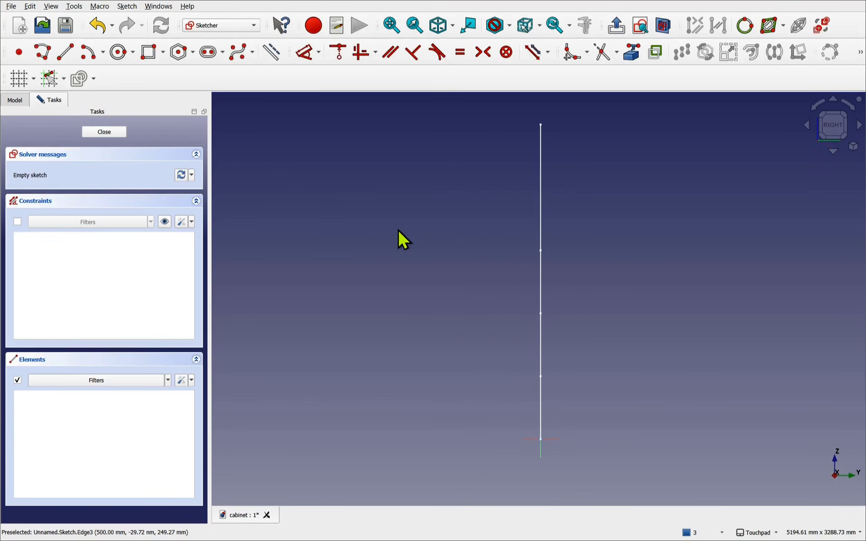
- Draw a rectangle straddling the vertical axis in the new sketch
{"action": "scroll", "coordinate": [438, 234], "scroll_direction": "down", "scroll_amount": 2}
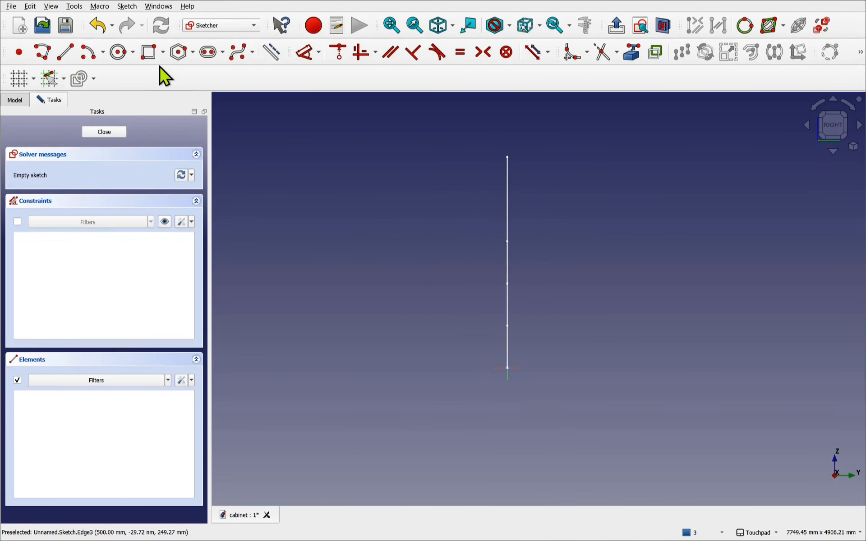
{"action": "left_click", "coordinate": [152, 51]}
{"action": "left_click", "coordinate": [458, 155]}
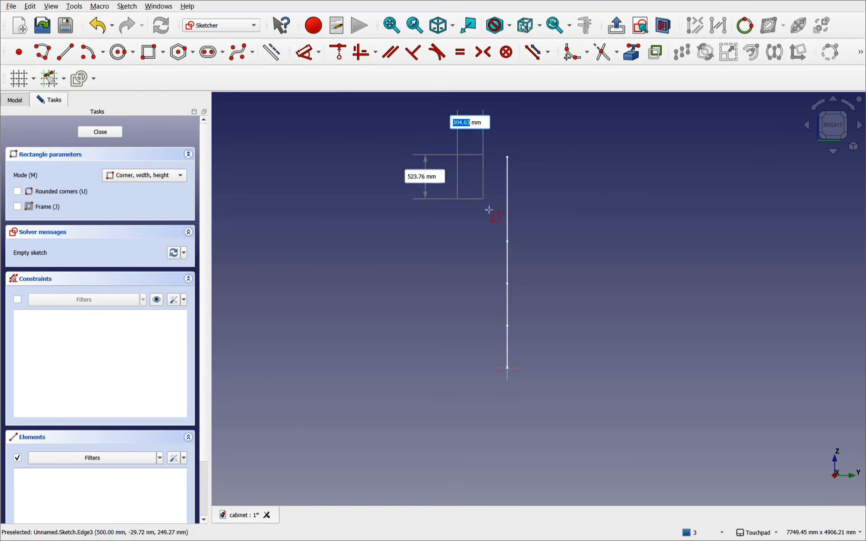
{"action": "left_click", "coordinate": [550, 367]}
{"action": "scroll", "coordinate": [502, 342], "scroll_direction": "up", "scroll_amount": 2}
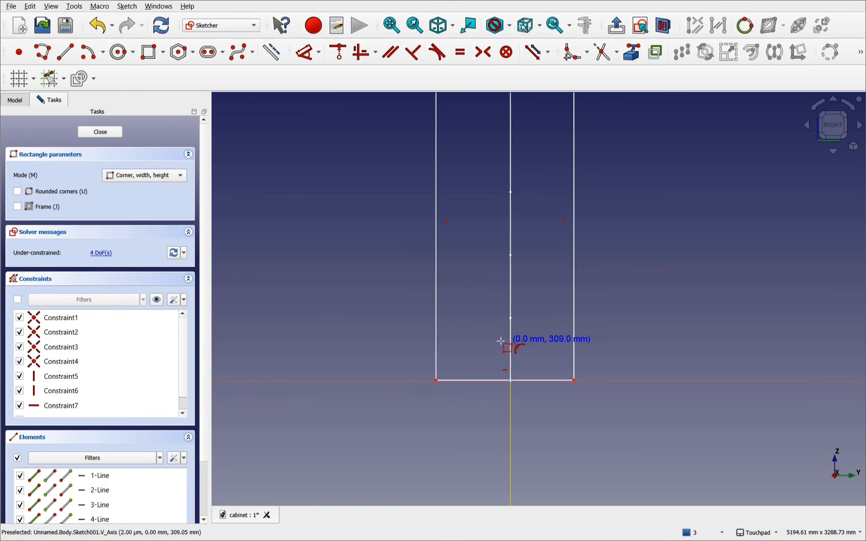
{"action": "right_click", "coordinate": [486, 334]}
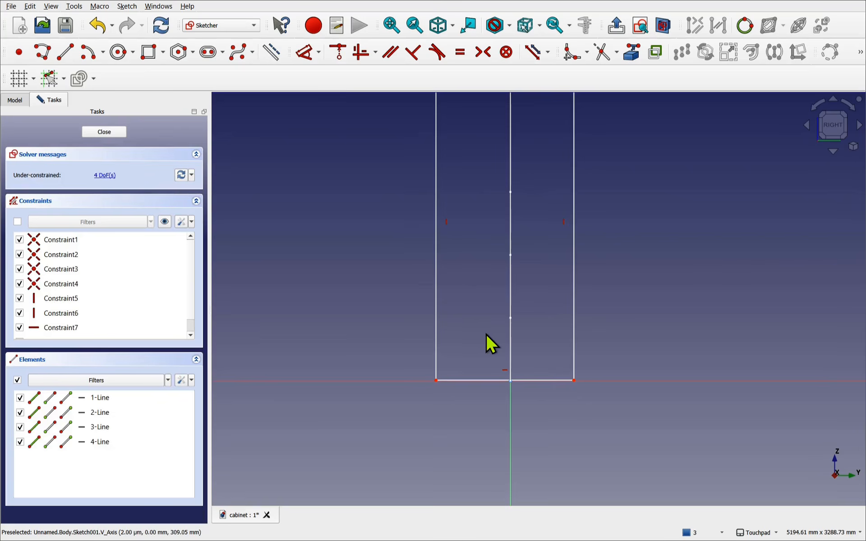
- Make the rectangle's bottom-right corner coincident with the horizontal axis
{"action": "left_click", "coordinate": [574, 381]}
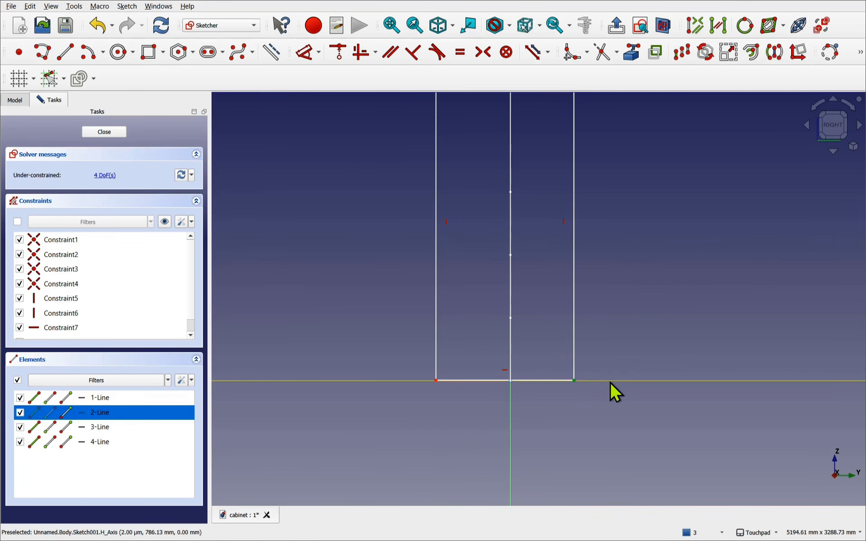
{"action": "left_click", "coordinate": [610, 383]}
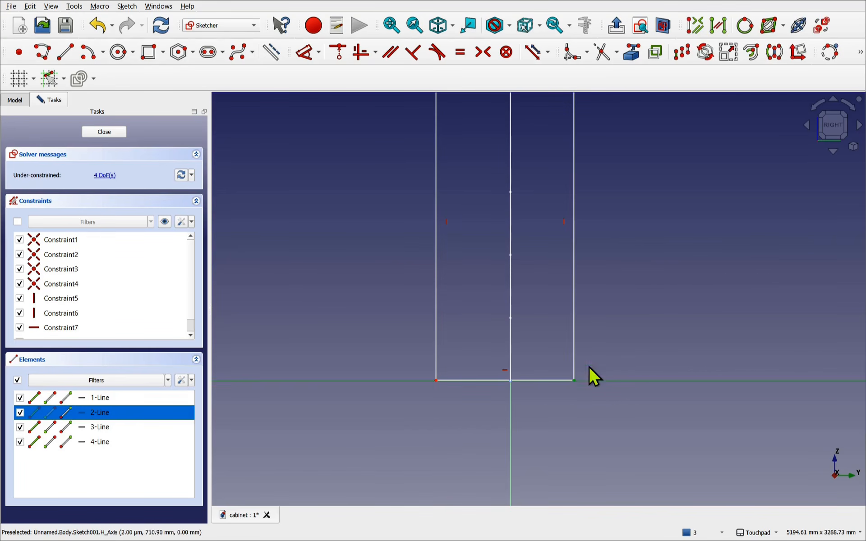
{"action": "left_click", "coordinate": [339, 59]}
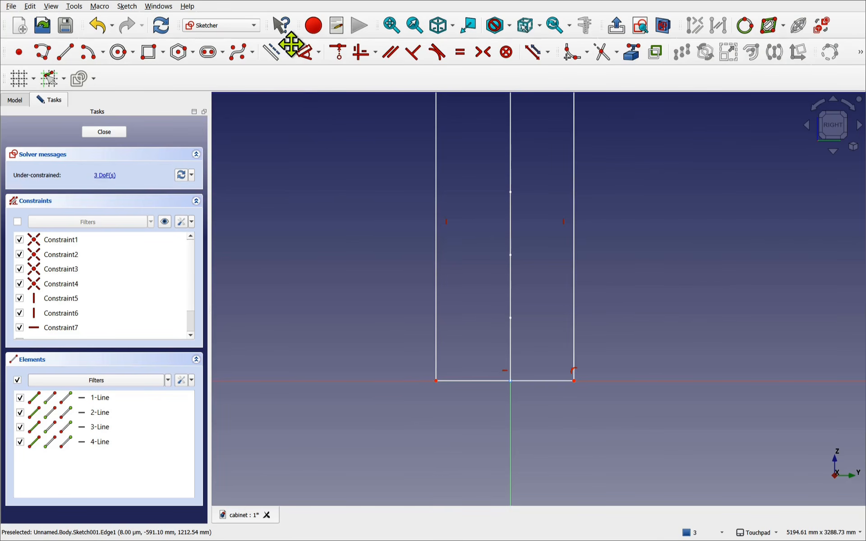
- Place a length dimension on the rectangle's bottom edge
{"action": "left_click", "coordinate": [305, 53]}
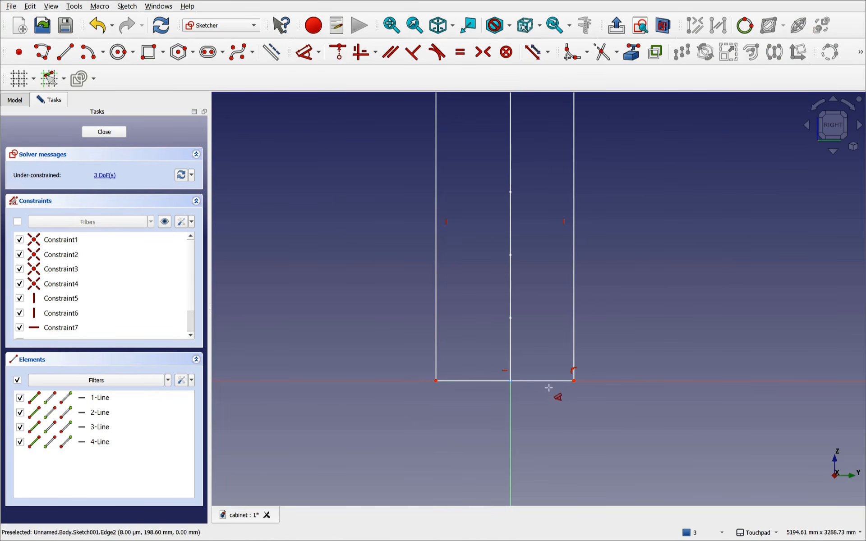
{"action": "left_click", "coordinate": [546, 382]}
{"action": "left_click", "coordinate": [542, 423]}
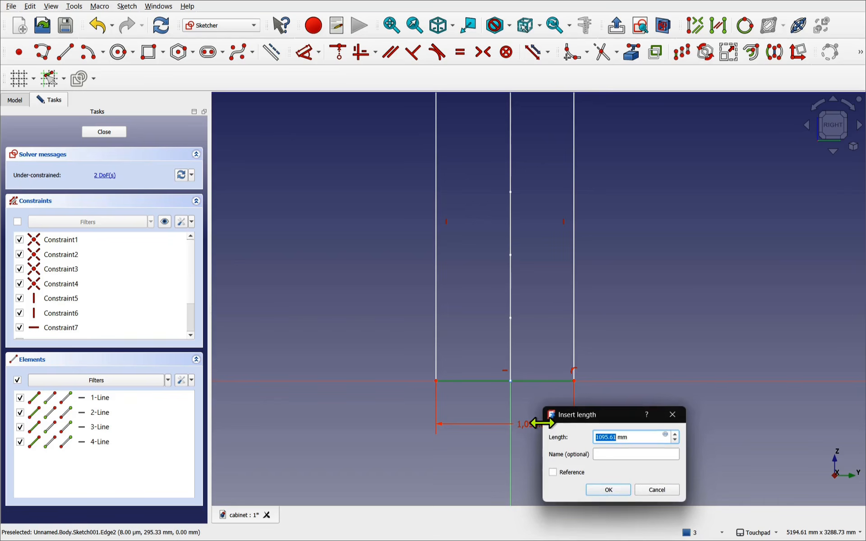
- Bind the bottom edge length to VarSet.CabWidth, giving 1,000 mm
{"action": "left_click", "coordinate": [665, 434]}
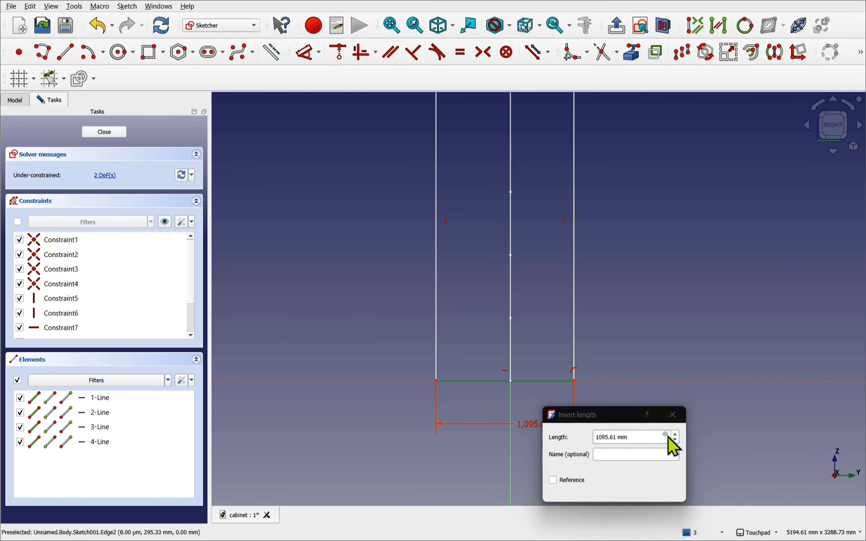
{"action": "type", "text": "vars"}
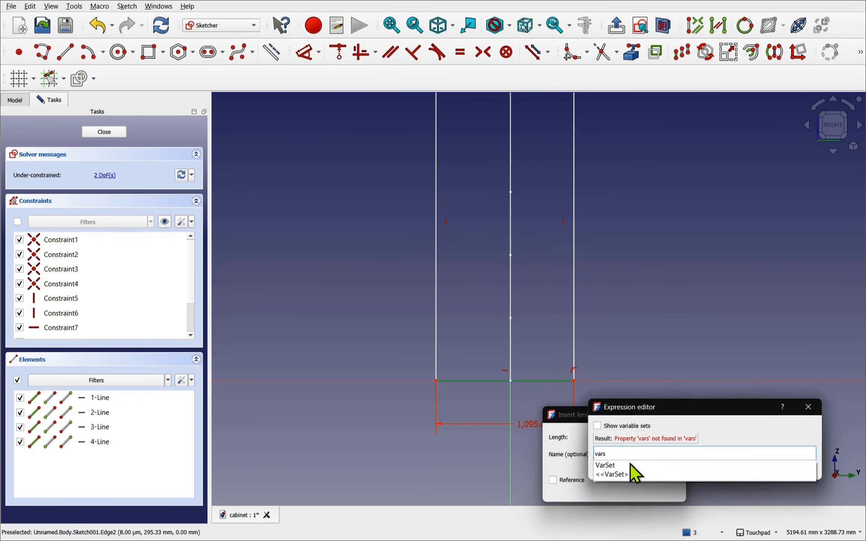
{"action": "left_click", "coordinate": [630, 464]}
{"action": "left_click", "coordinate": [624, 476]}
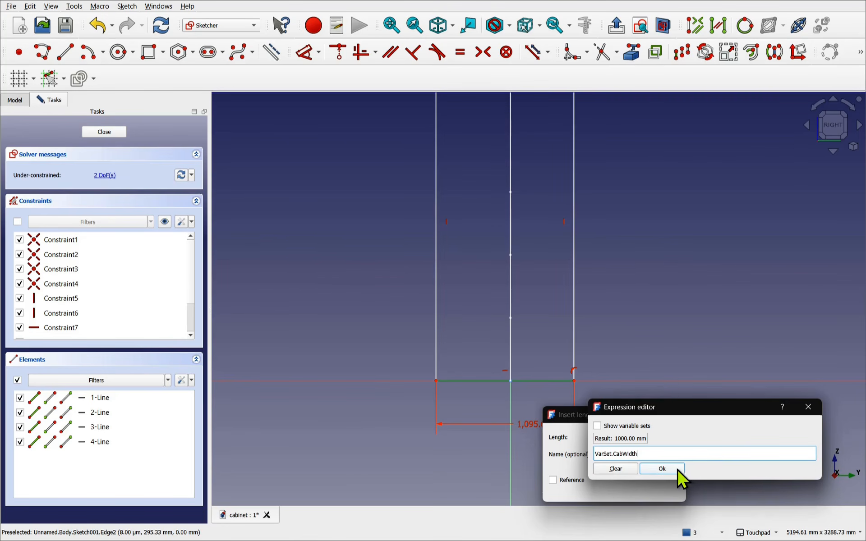
{"action": "left_click", "coordinate": [678, 470]}
{"action": "left_click", "coordinate": [615, 491]}
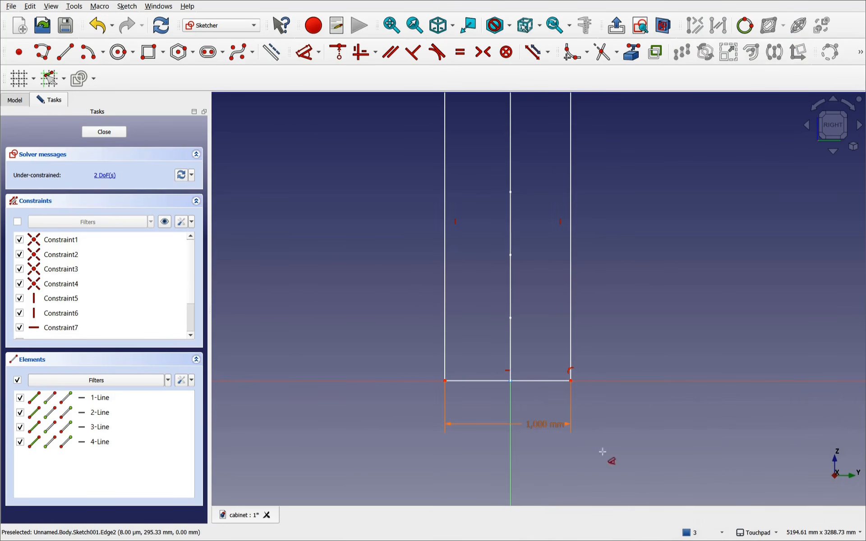
- Dimension the left edge height with VarSet.CabHeight, giving 2,500 mm
{"action": "left_click", "coordinate": [446, 257]}
{"action": "left_click", "coordinate": [352, 262]}
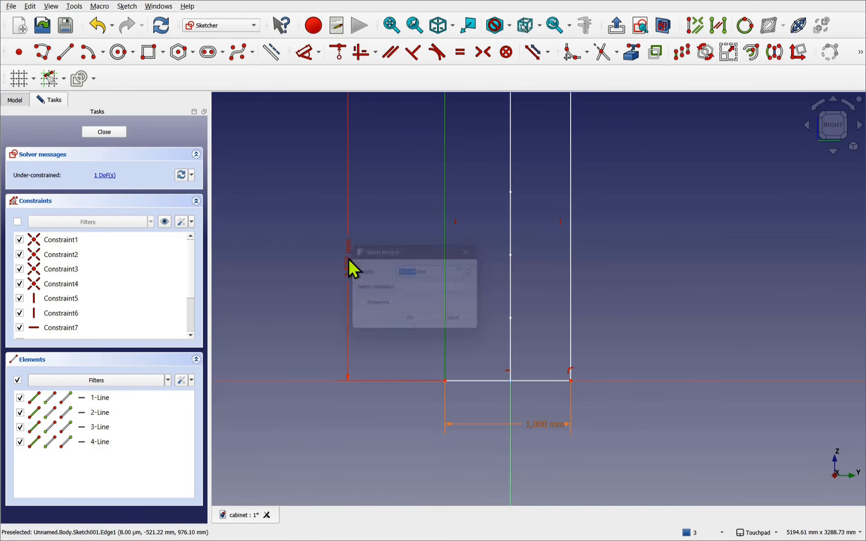
{"action": "left_click", "coordinate": [470, 270]}
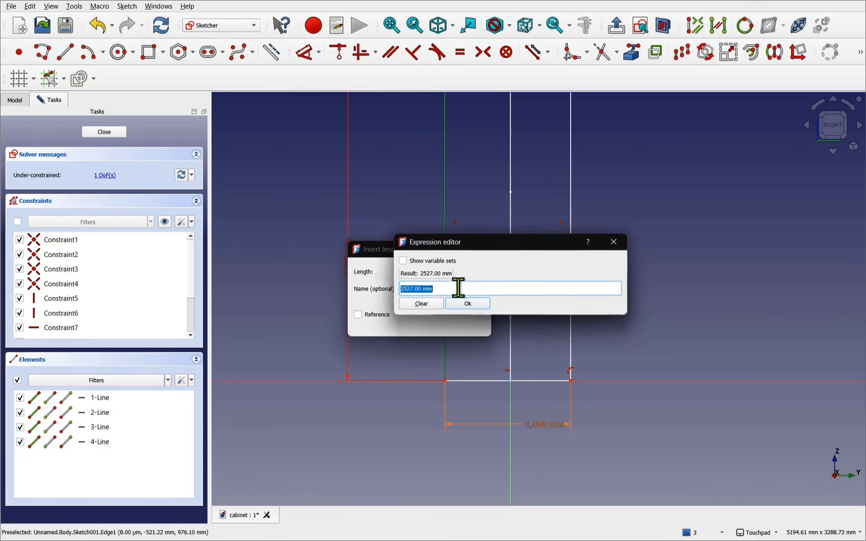
{"action": "type", "text": "varse"}
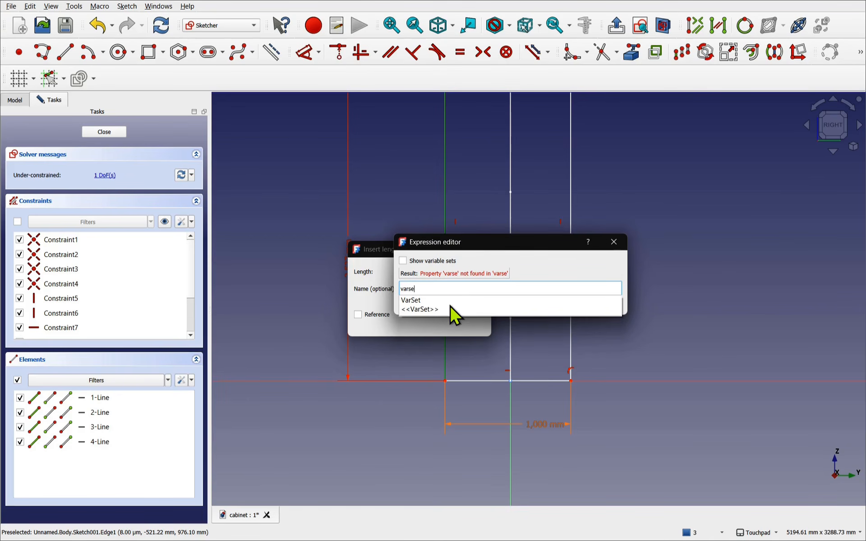
{"action": "left_click", "coordinate": [450, 300]}
{"action": "left_click", "coordinate": [434, 300]}
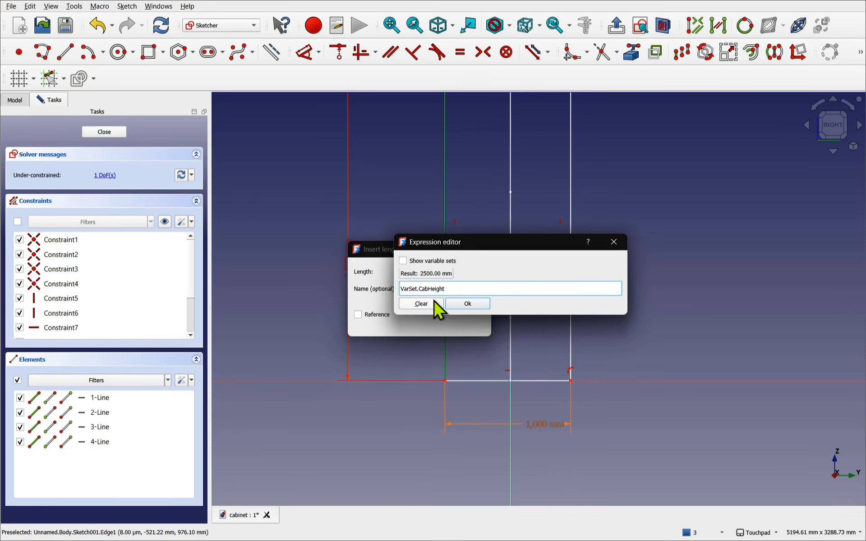
{"action": "left_click", "coordinate": [472, 303]}
{"action": "left_click", "coordinate": [426, 322]}
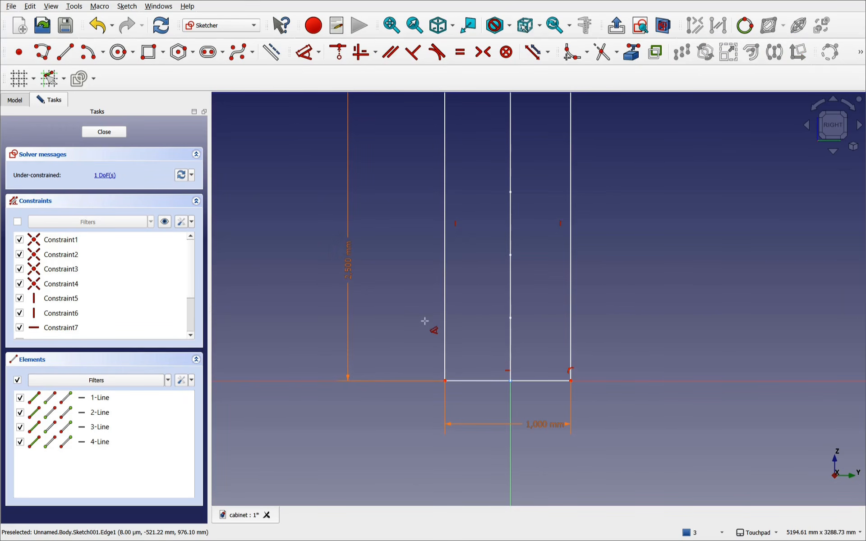
- Make the two bottom corners symmetric about the vertical axis
{"action": "key", "text": "Escape"}
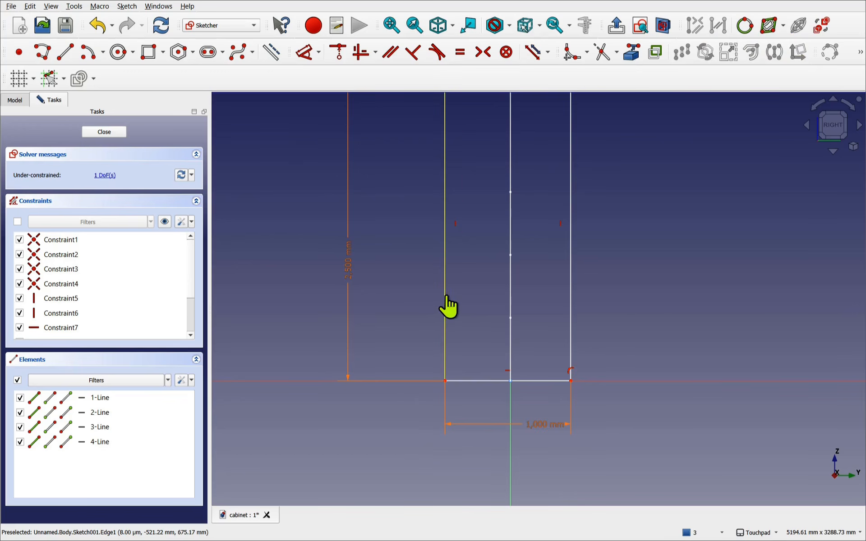
{"action": "mouse_move", "coordinate": [445, 294]}
{"action": "left_mouse_down"}
{"action": "mouse_move", "coordinate": [475, 292]}
{"action": "mouse_move", "coordinate": [401, 294]}
{"action": "mouse_move", "coordinate": [466, 297]}
{"action": "mouse_move", "coordinate": [435, 298]}
{"action": "left_mouse_up"}
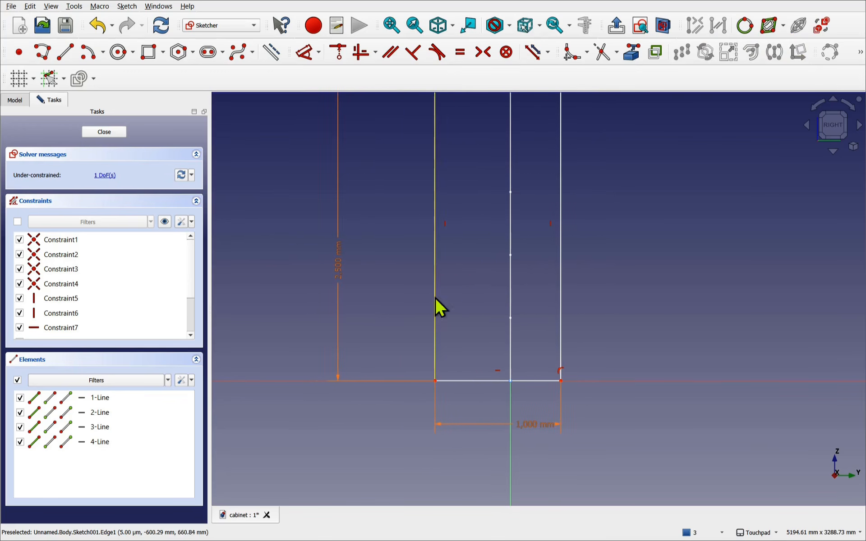
{"action": "left_click", "coordinate": [436, 382]}
{"action": "left_click", "coordinate": [560, 382]}
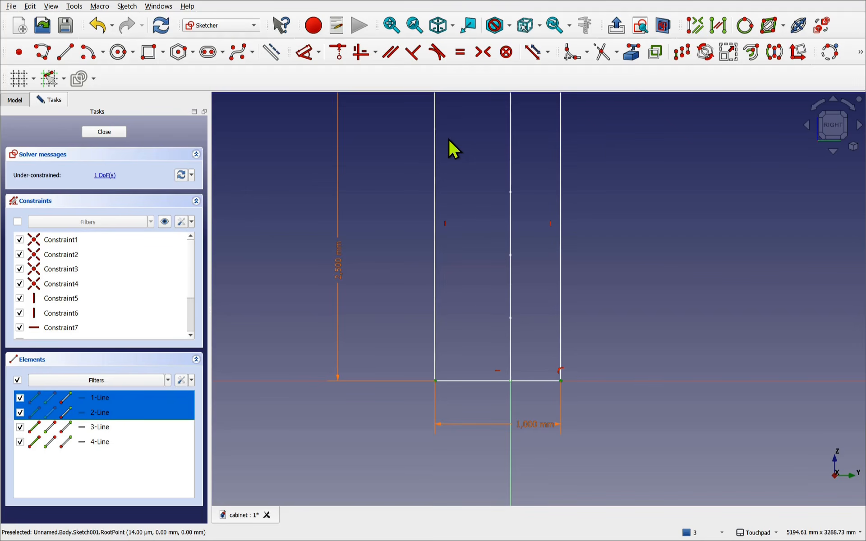
{"action": "left_click", "coordinate": [482, 52]}
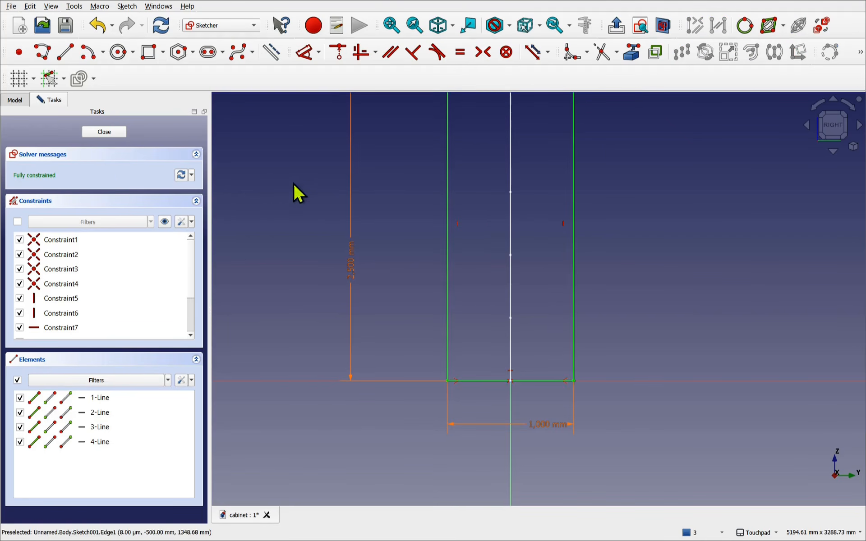
- Close the sketch and pad Sketch001 into a 30 mm thick side panel
{"action": "left_click", "coordinate": [117, 133]}
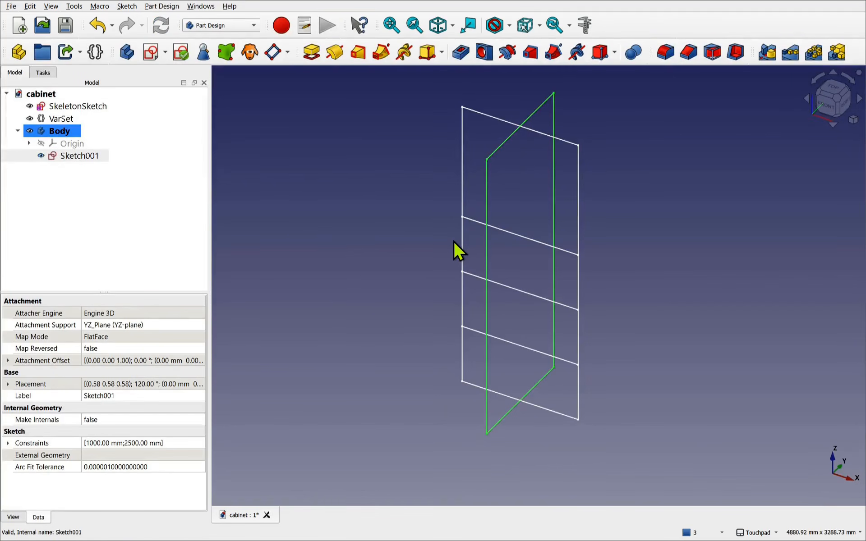
{"action": "left_click", "coordinate": [87, 156]}
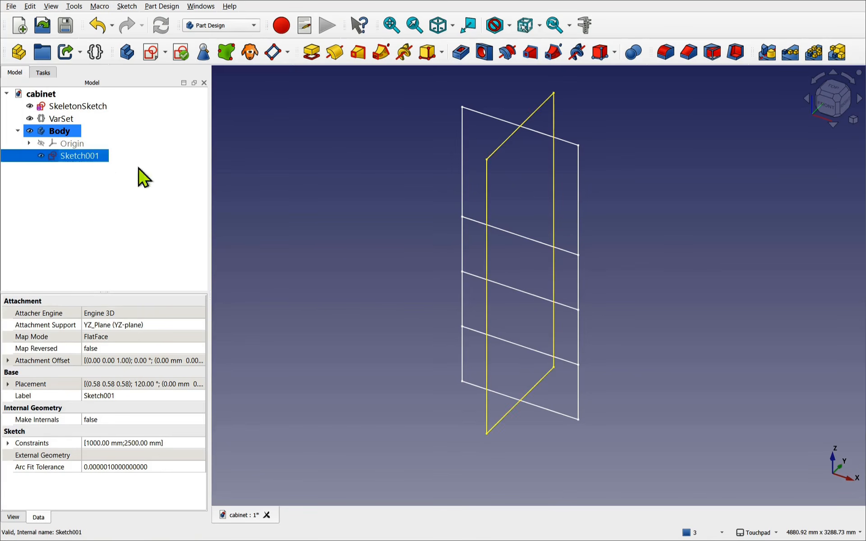
{"action": "left_click", "coordinate": [310, 51]}
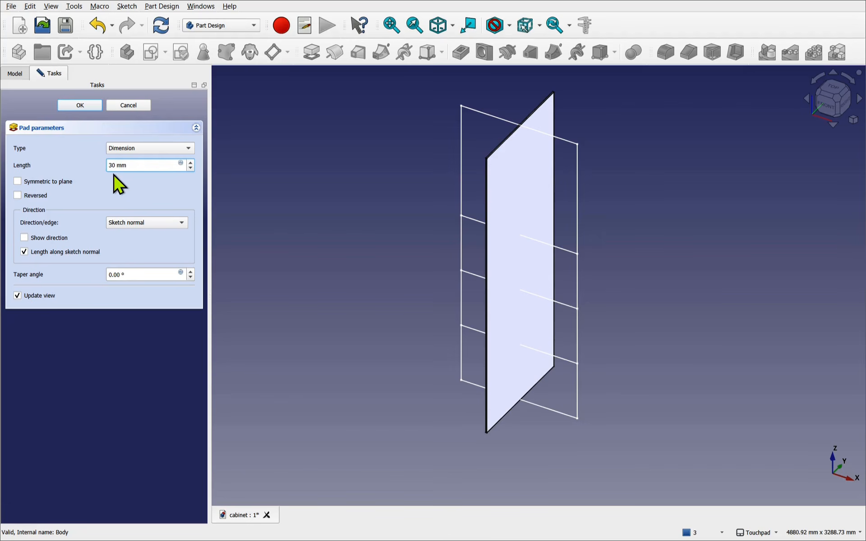
{"action": "left_click", "coordinate": [78, 106]}
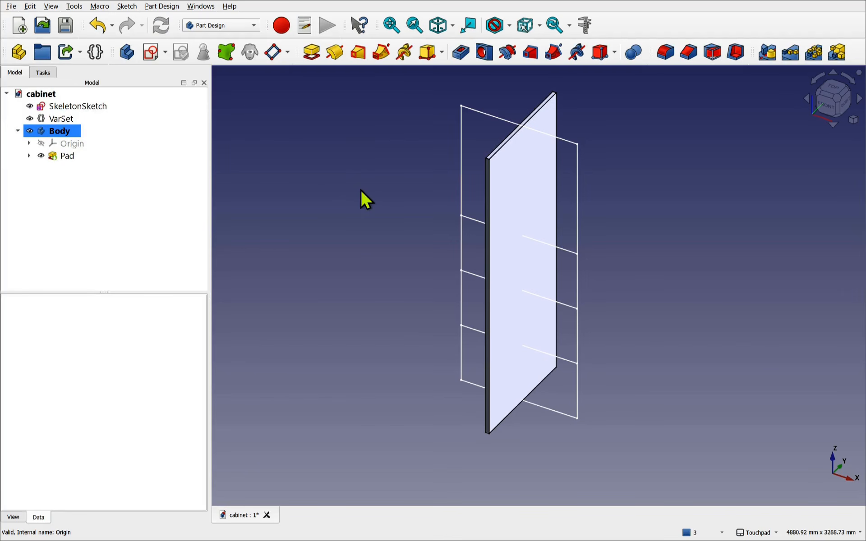
- Rename the Body to SideBody
{"action": "right_click", "coordinate": [64, 135]}
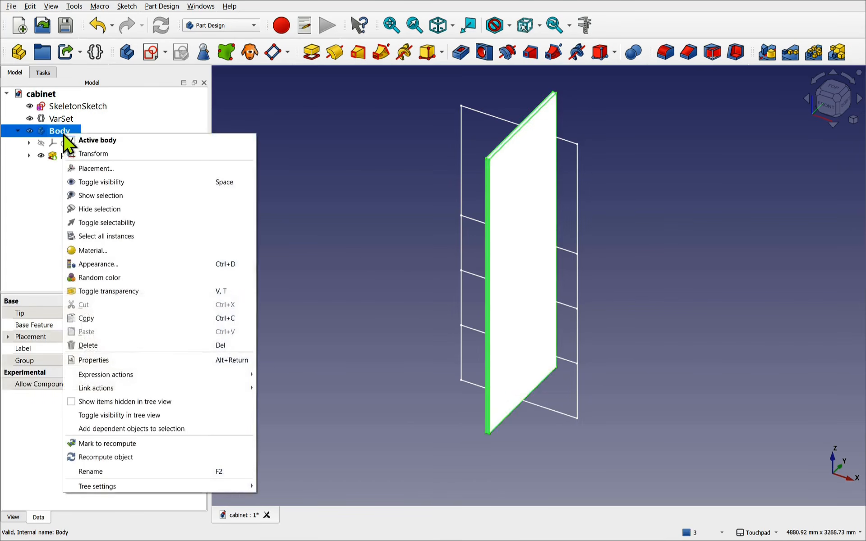
{"action": "left_click", "coordinate": [134, 470]}
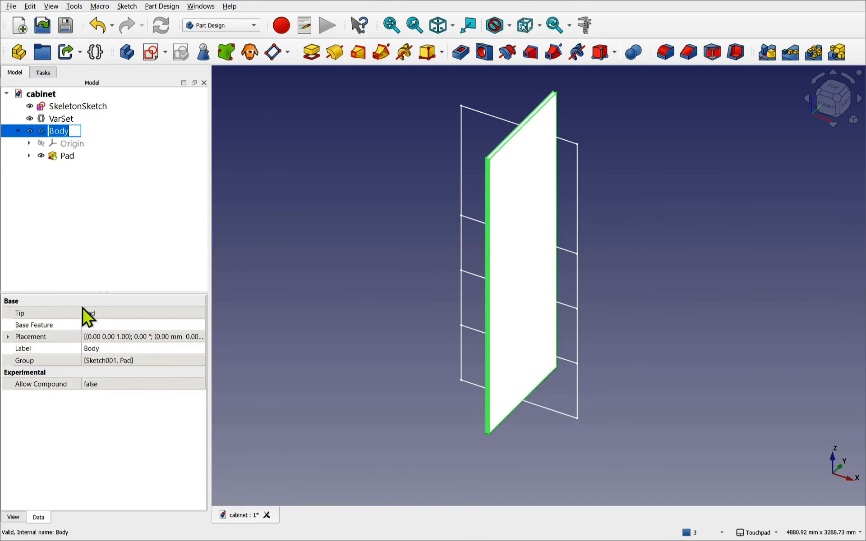
{"action": "key", "text": "Home"}
{"action": "type", "text": "Side"}
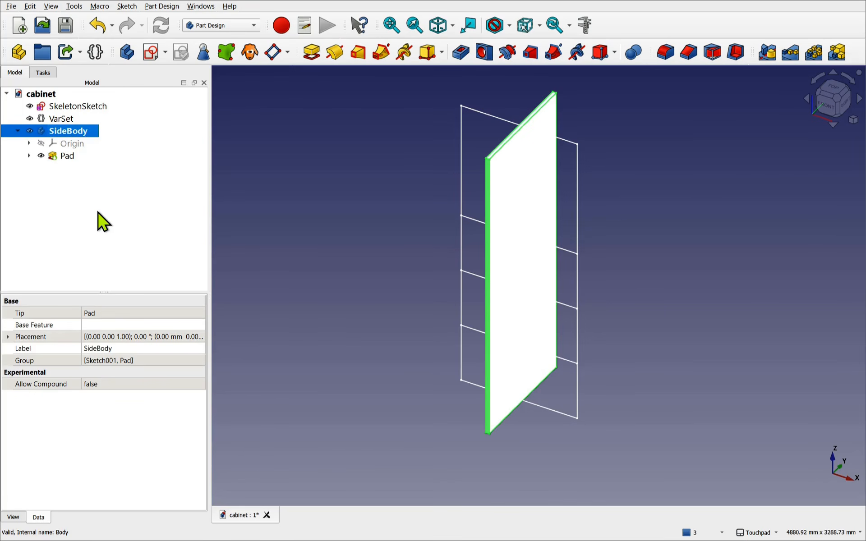
{"action": "left_click", "coordinate": [89, 221]}
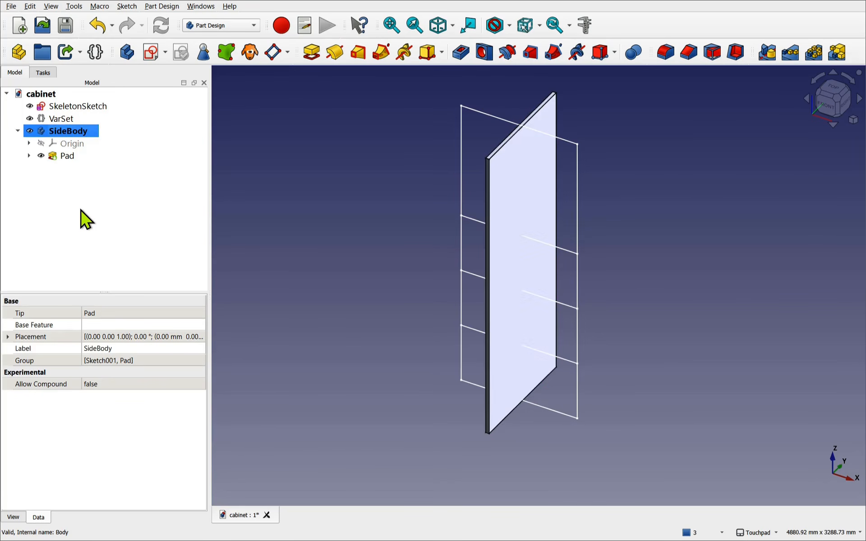
- Create a new body and rename it ShelfBody
{"action": "left_click", "coordinate": [126, 55]}
{"action": "right_click", "coordinate": [71, 145]}
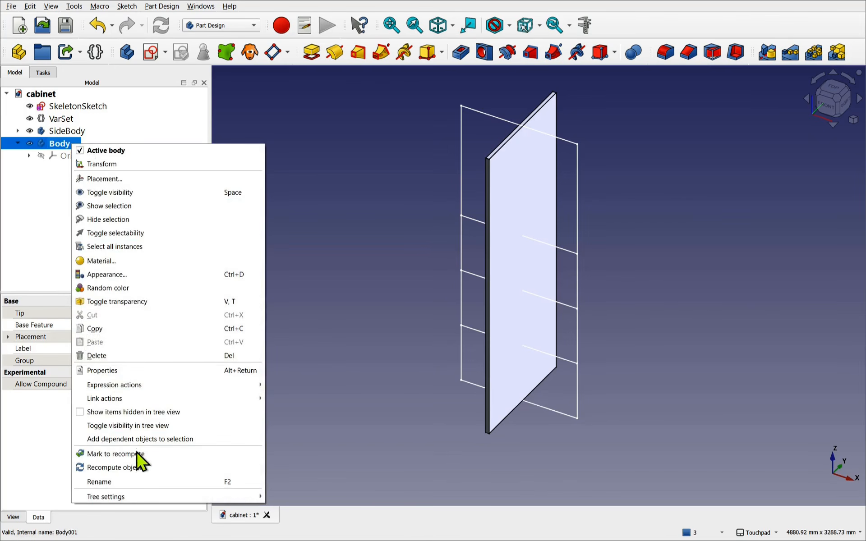
{"action": "left_click", "coordinate": [136, 480]}
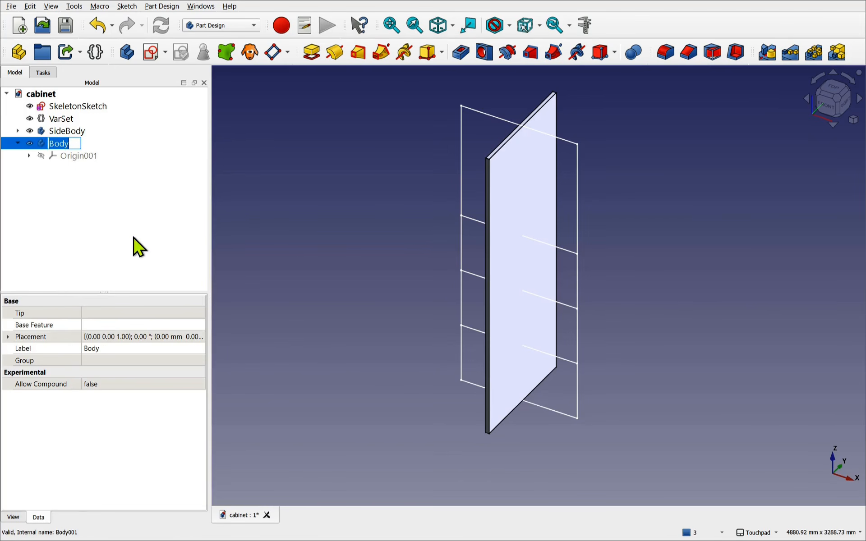
{"action": "type", "text": "ShelfBody"}
{"action": "key", "text": "Return"}
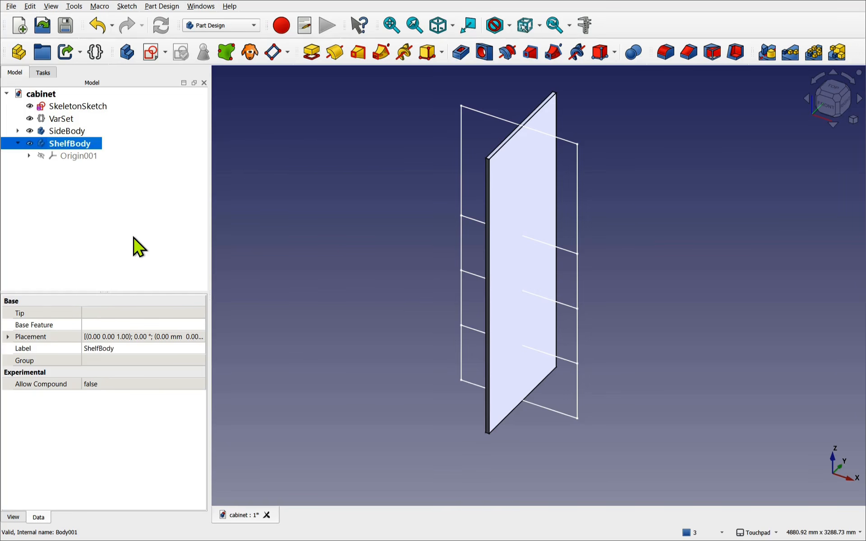
{"action": "left_click", "coordinate": [133, 238]}
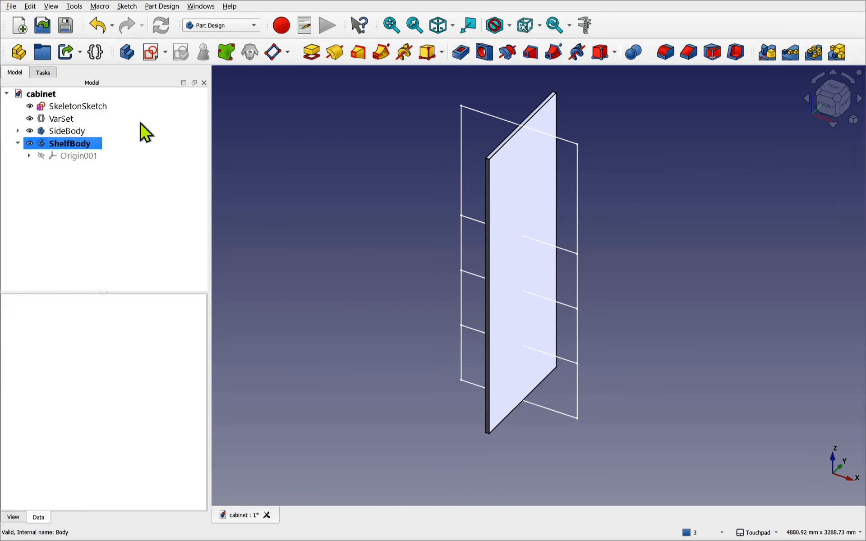
- Start a new sketch in ShelfBody attached to its XY base plane
{"action": "left_click", "coordinate": [155, 61]}
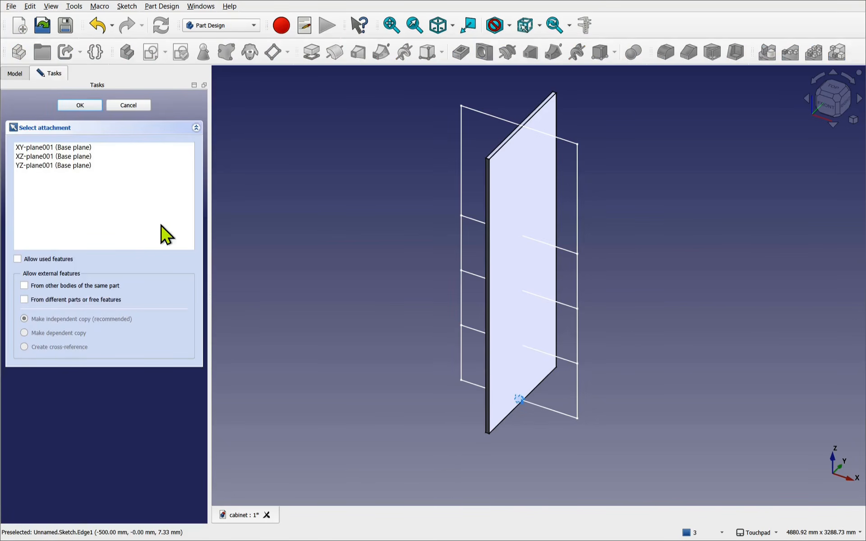
{"action": "left_click", "coordinate": [50, 147]}
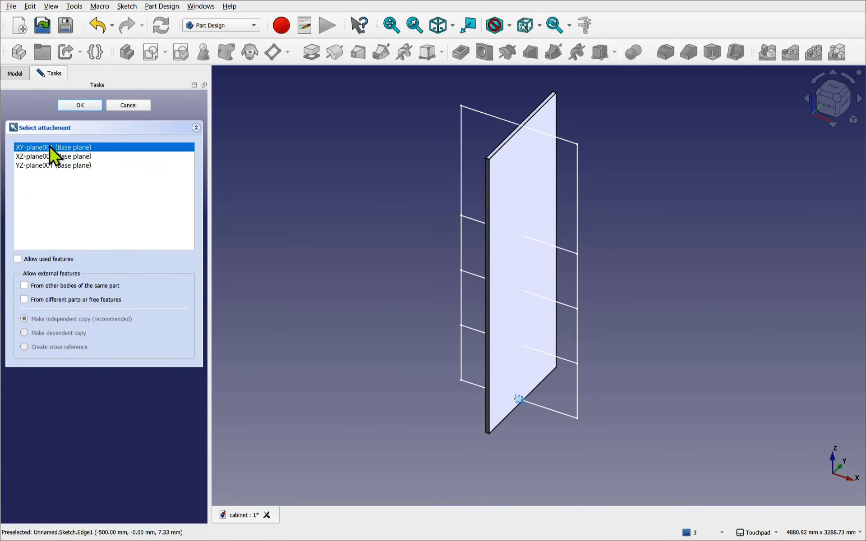
{"action": "left_click", "coordinate": [69, 106]}
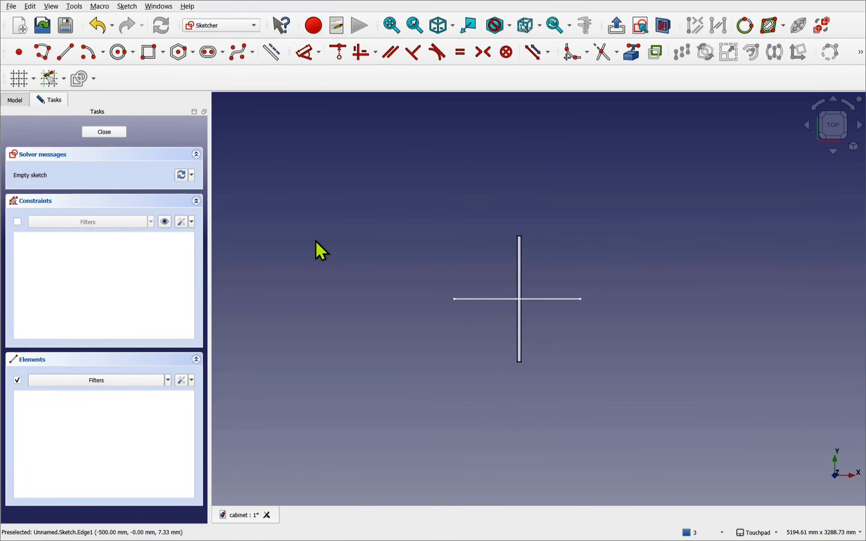
- Hide SkeletonSketch and SideBody
{"action": "left_click", "coordinate": [13, 101]}
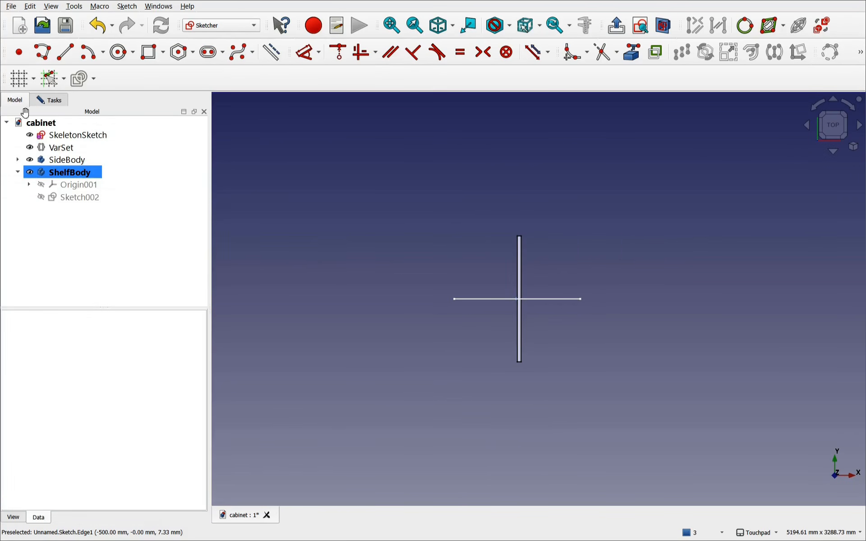
{"action": "left_click", "coordinate": [59, 138]}
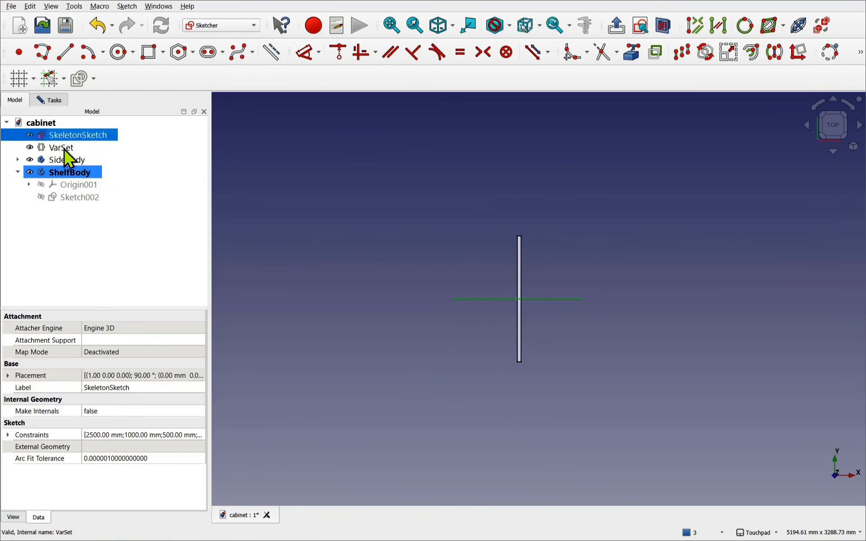
{"action": "key", "text": "space"}
{"action": "left_click", "coordinate": [74, 161]}
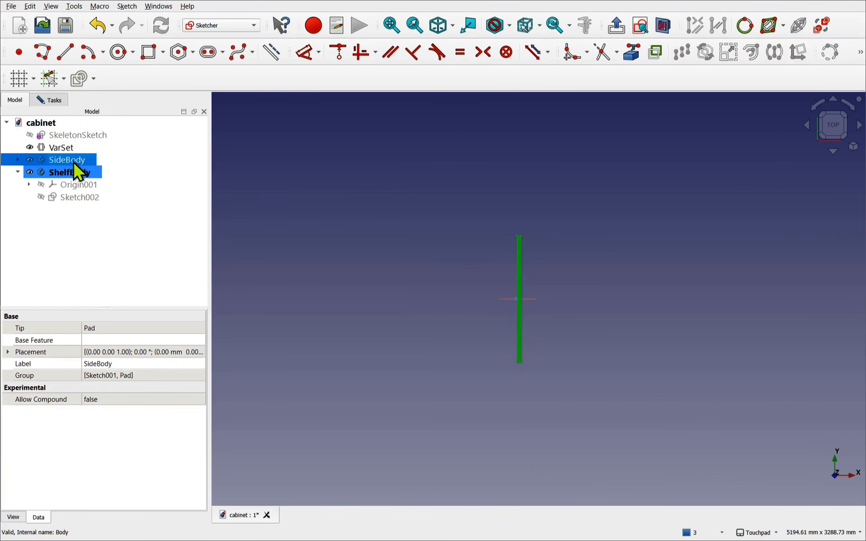
{"action": "key", "text": "space"}
- Draw a centred rectangle around the sketch origin
{"action": "scroll", "coordinate": [514, 302], "scroll_direction": "up", "scroll_amount": 4}
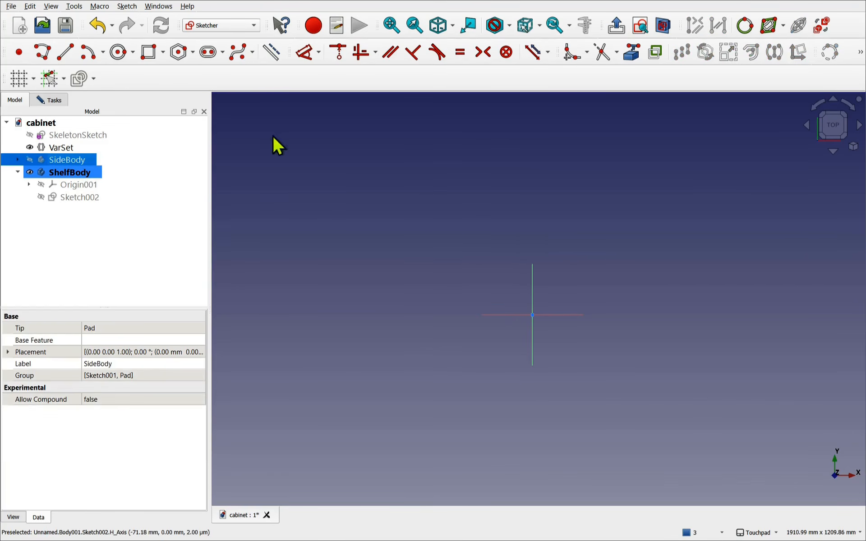
{"action": "left_click", "coordinate": [141, 55]}
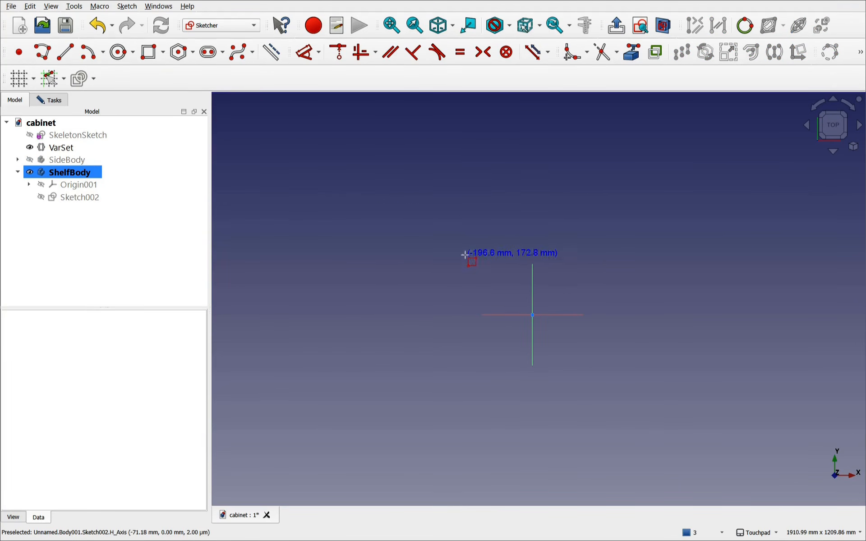
{"action": "left_click", "coordinate": [163, 56]}
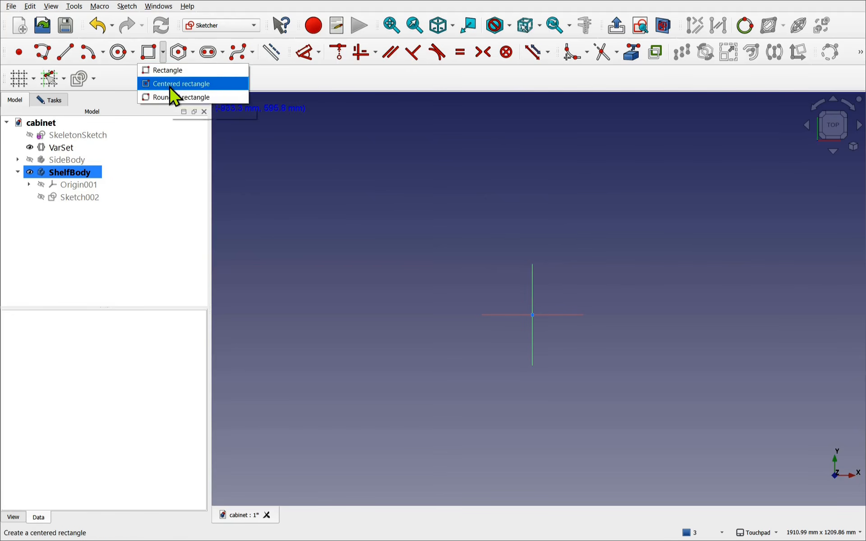
{"action": "left_click", "coordinate": [170, 87]}
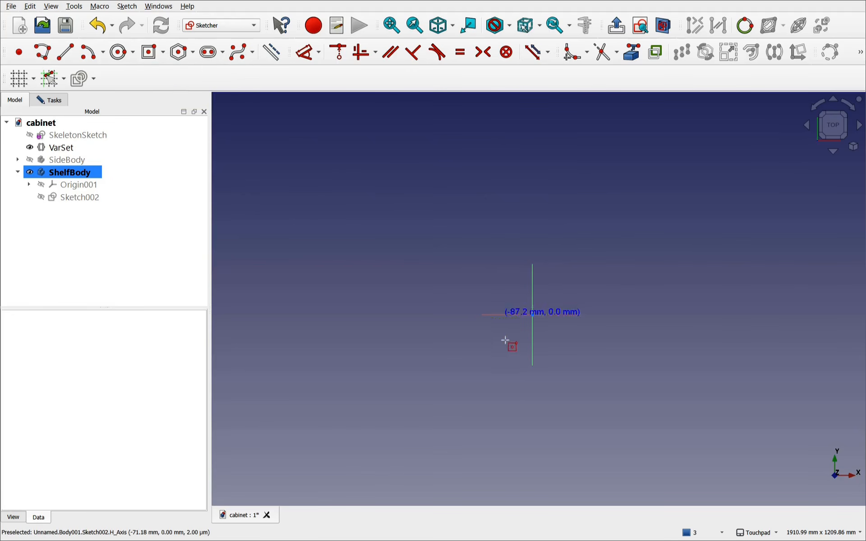
{"action": "left_click", "coordinate": [532, 316]}
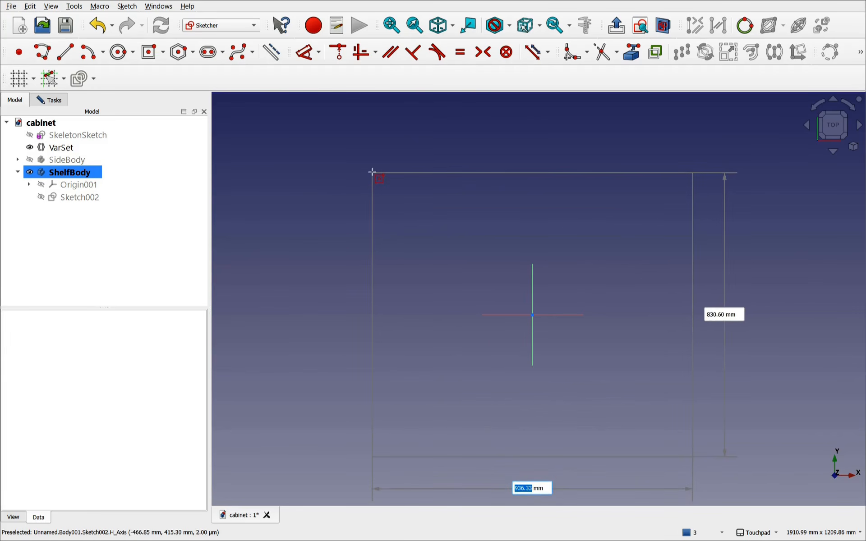
{"action": "left_click", "coordinate": [371, 171]}
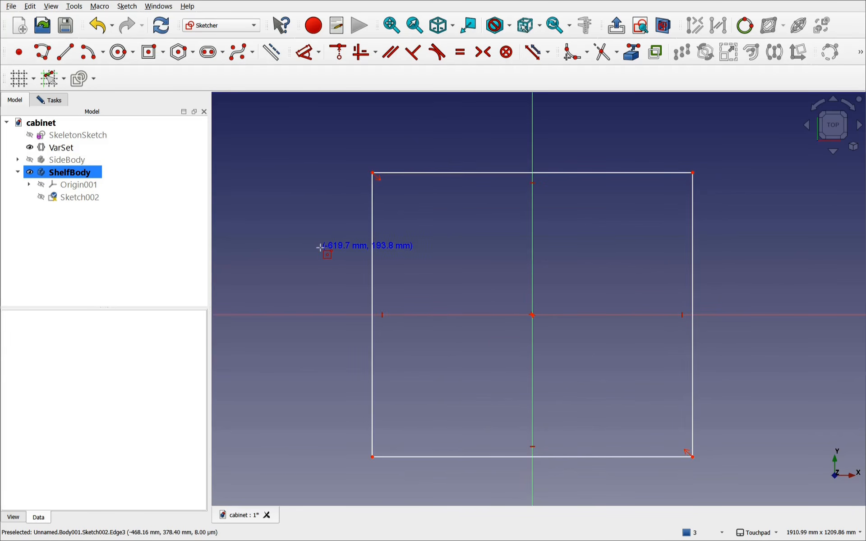
{"action": "key", "text": "Escape"}
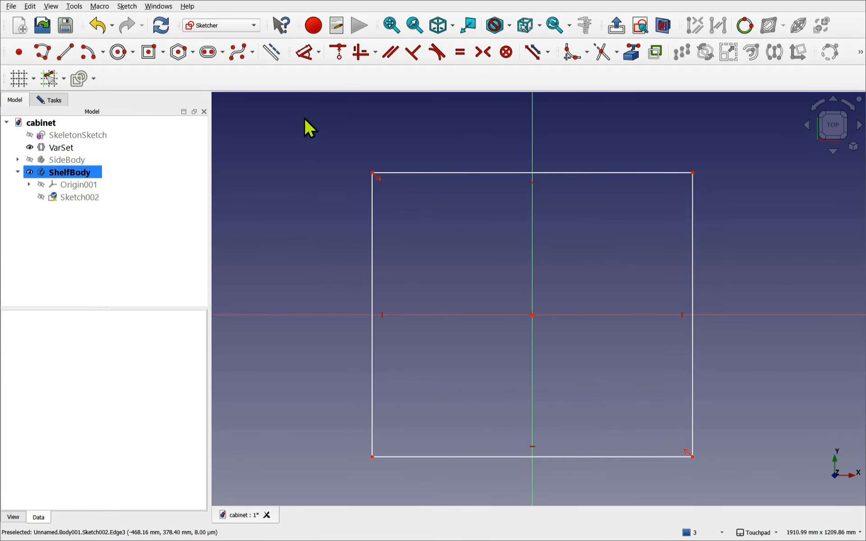
- Dimension the left edge to 1000 mm using a VarSet variable expression
{"action": "left_click", "coordinate": [305, 59]}
{"action": "left_click", "coordinate": [368, 257]}
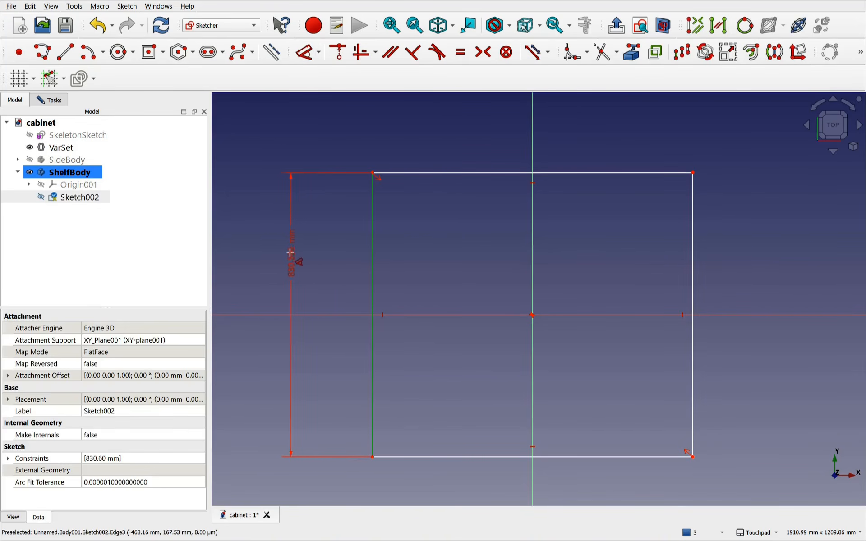
{"action": "left_click", "coordinate": [289, 255]}
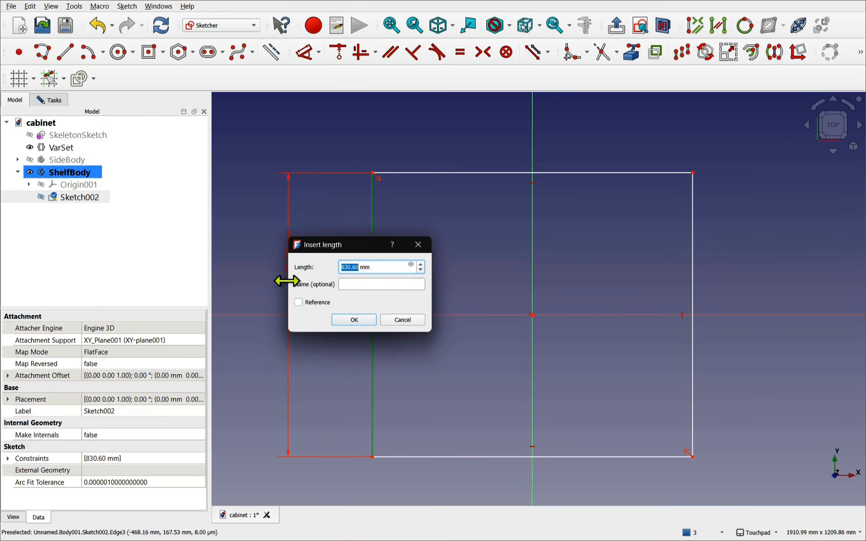
{"action": "left_click", "coordinate": [411, 265]}
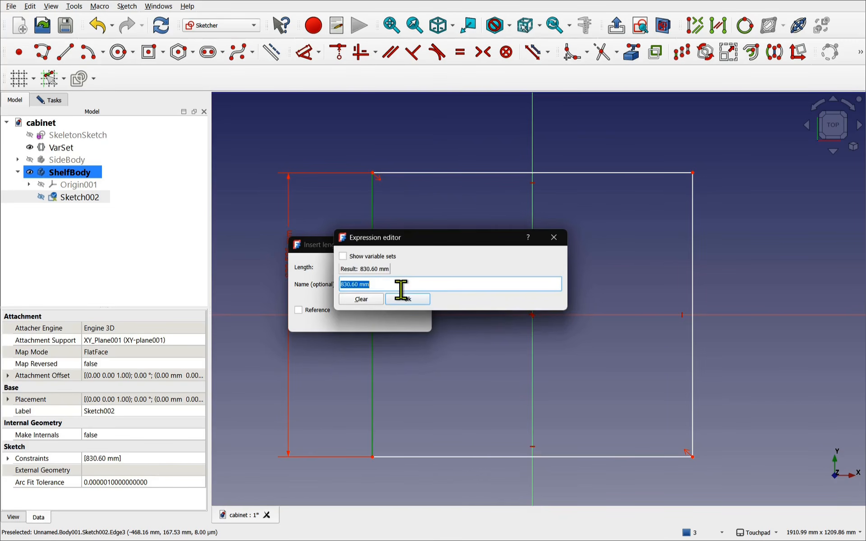
{"action": "type", "text": "VarSet."}
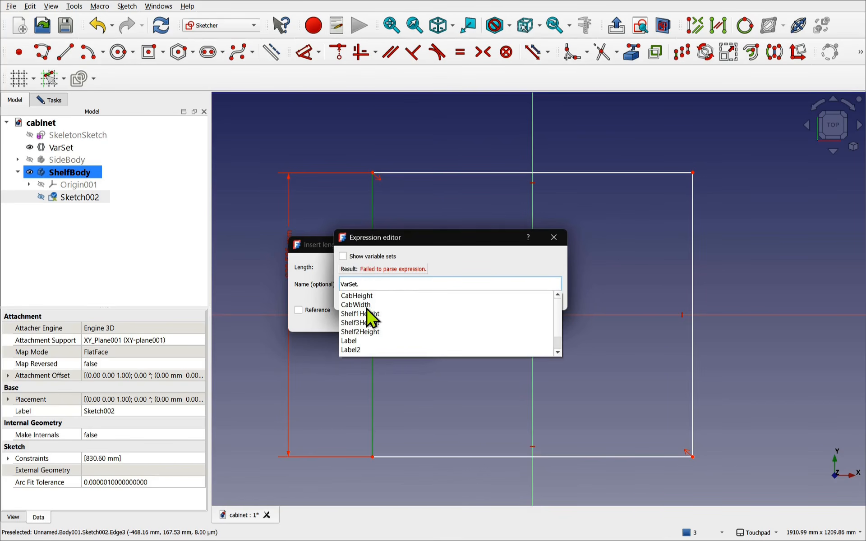
{"action": "left_click", "coordinate": [368, 307]}
{"action": "left_click", "coordinate": [406, 298]}
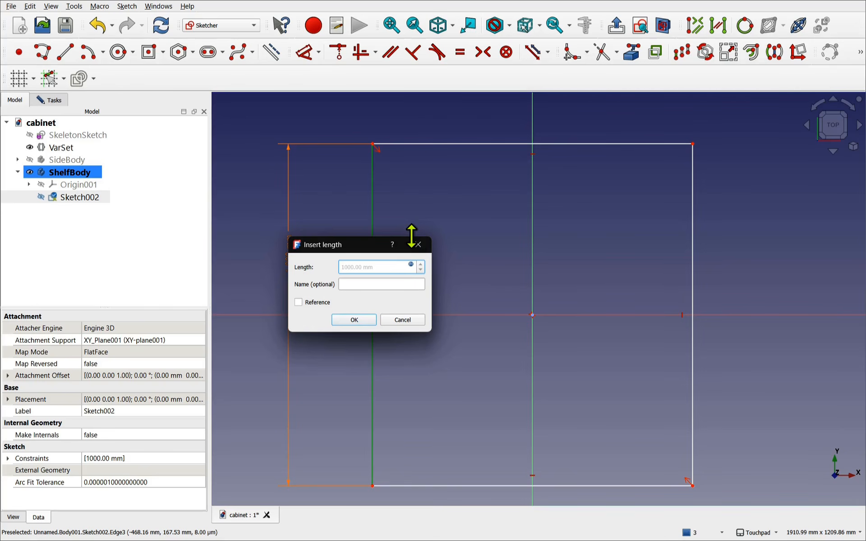
{"action": "left_click", "coordinate": [367, 318]}
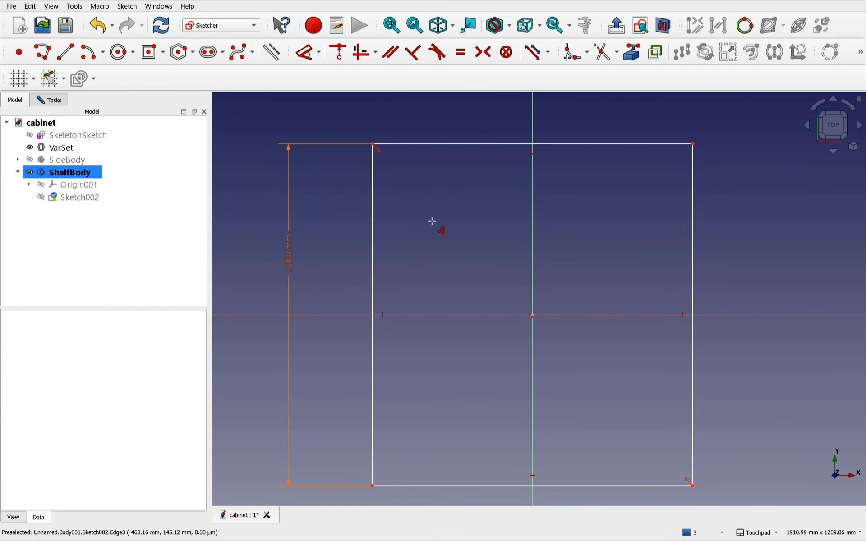
{"action": "key", "text": "Escape"}
- Make the left and top edges equal and close the sketch
{"action": "left_click", "coordinate": [372, 261]}
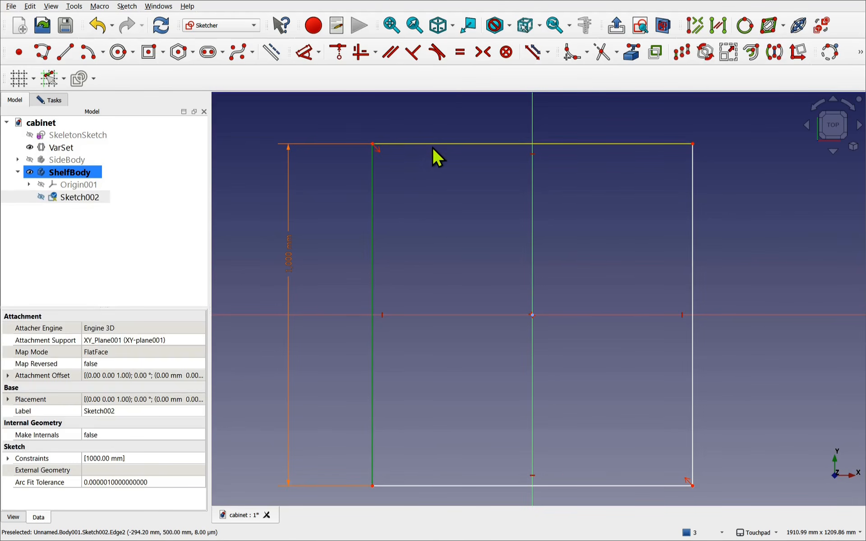
{"action": "left_click", "coordinate": [432, 146]}
{"action": "left_click", "coordinate": [460, 52]}
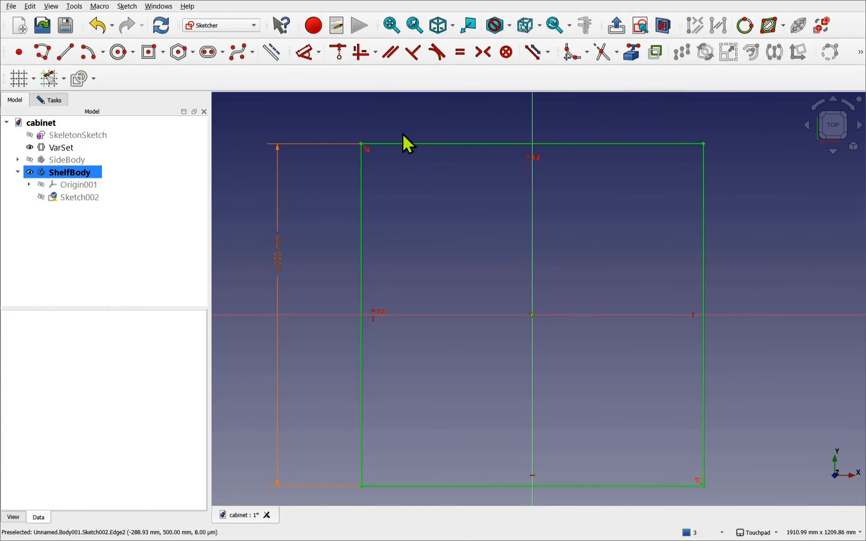
{"action": "left_click", "coordinate": [49, 101]}
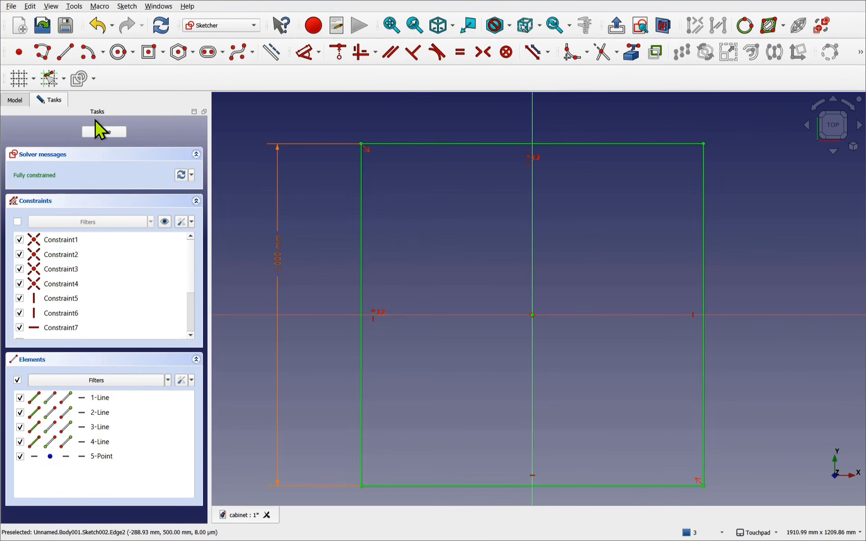
{"action": "left_click", "coordinate": [101, 132]}
- Pad Sketch002 to 30 mm, creating the Pad001 shelf plate
{"action": "left_click", "coordinate": [102, 187]}
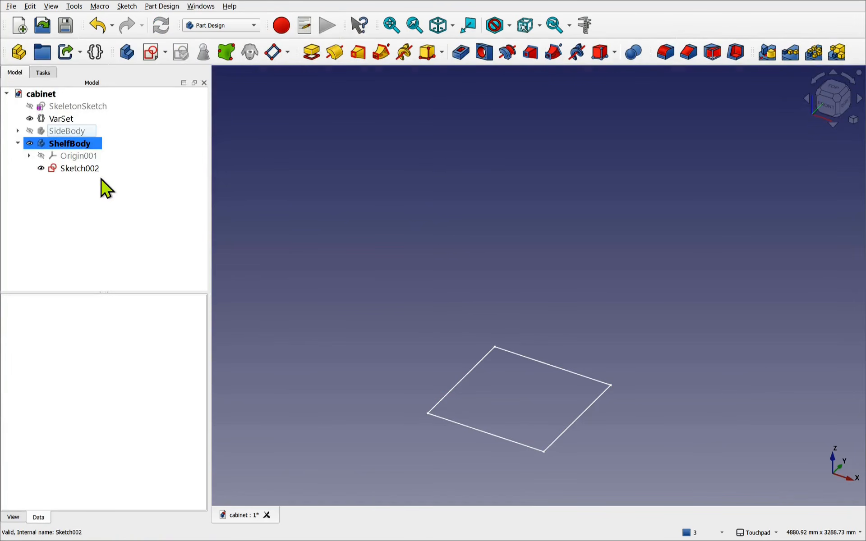
{"action": "left_click", "coordinate": [90, 171]}
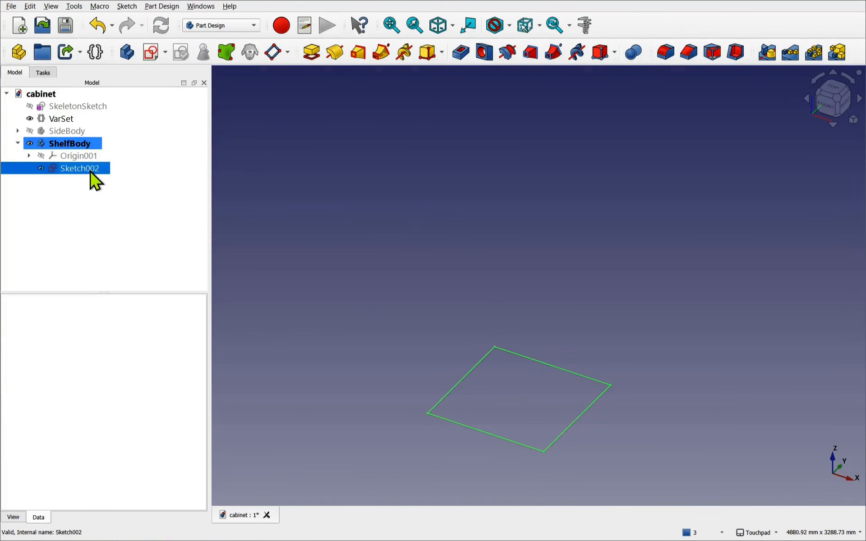
{"action": "left_click", "coordinate": [392, 26]}
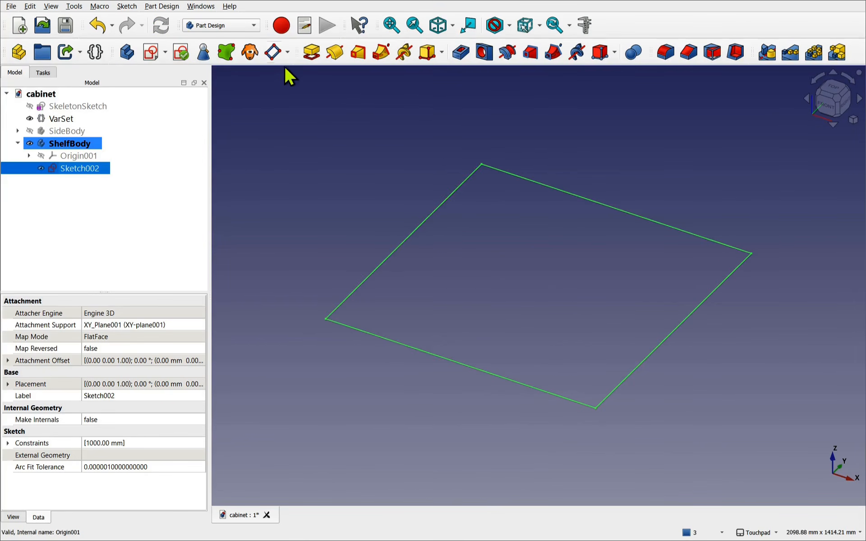
{"action": "left_click", "coordinate": [311, 55]}
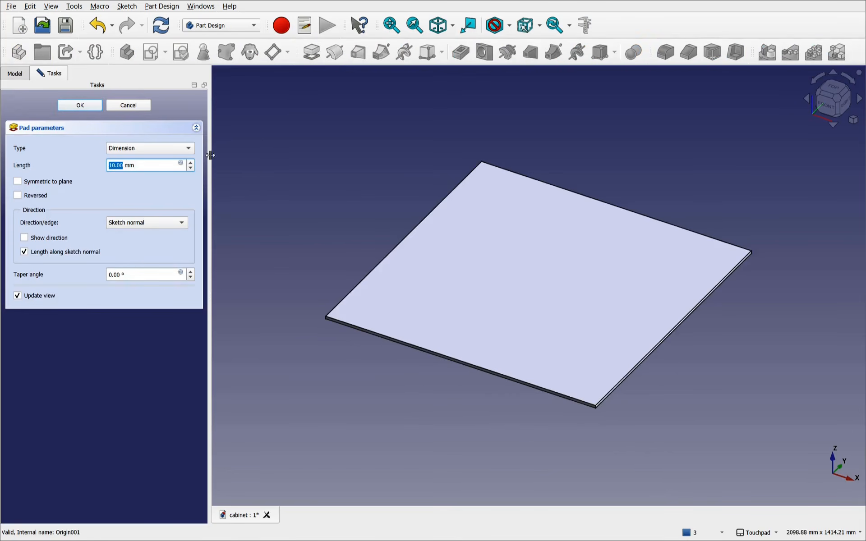
{"action": "type", "text": "30"}
{"action": "left_click", "coordinate": [94, 109]}
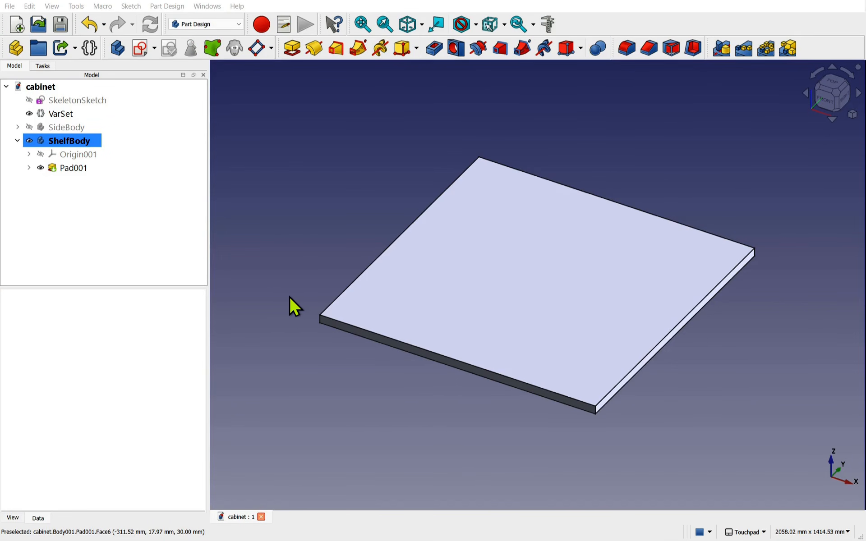
- Show SkeletonSketch and SideBody again and frame the whole cabinet
{"action": "left_click", "coordinate": [78, 104]}
{"action": "key", "text": "space"}
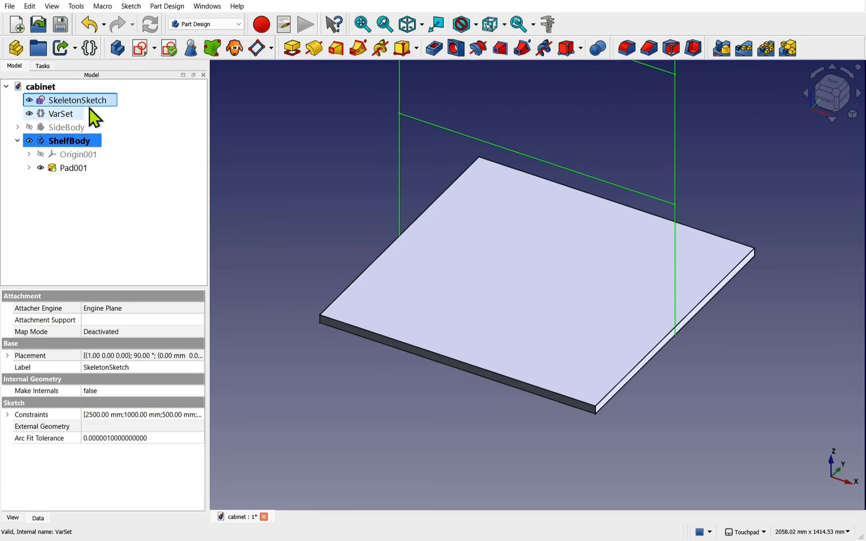
{"action": "left_click", "coordinate": [72, 125]}
{"action": "key", "text": "space"}
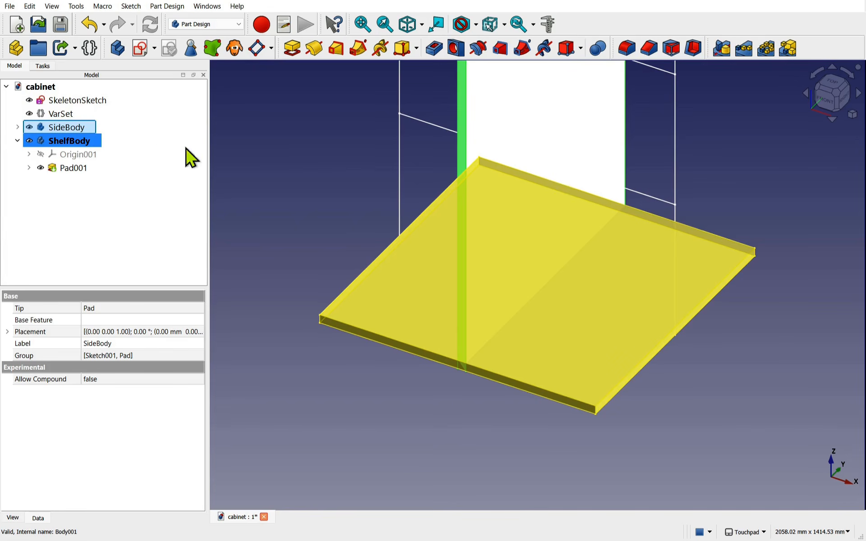
{"action": "left_click", "coordinate": [353, 164]}
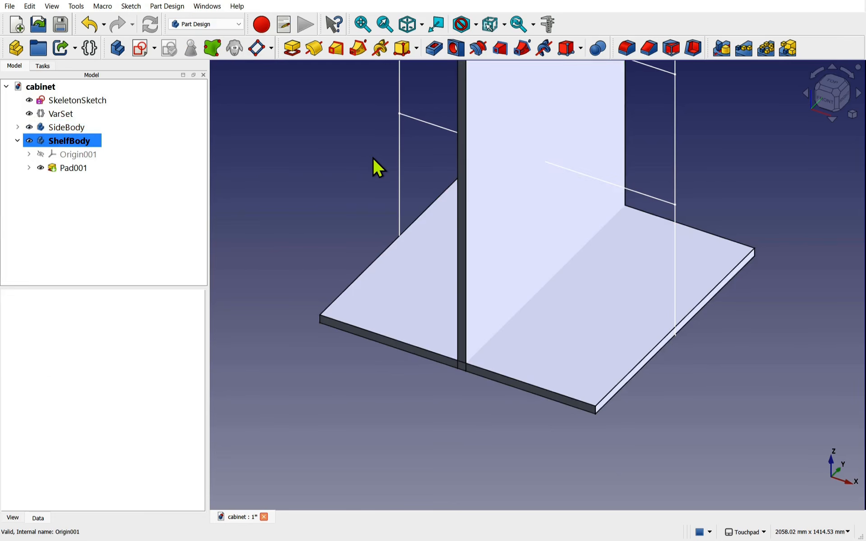
{"action": "scroll", "coordinate": [400, 92], "scroll_direction": "down", "scroll_amount": 3}
{"action": "middle_click_drag", "start_coordinate": [404, 127], "coordinate": [456, 352], "text": "shift"}
{"action": "scroll", "coordinate": [444, 330], "scroll_direction": "down", "scroll_amount": 1}
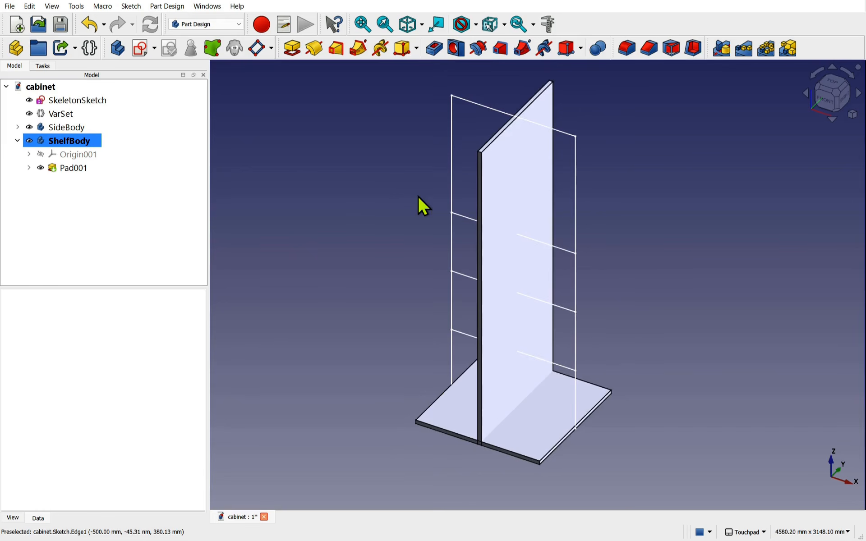
- Set the VarSet's Cab Height to 2000 mm so the side panel and skeleton sketch shorten
{"action": "left_click", "coordinate": [56, 116]}
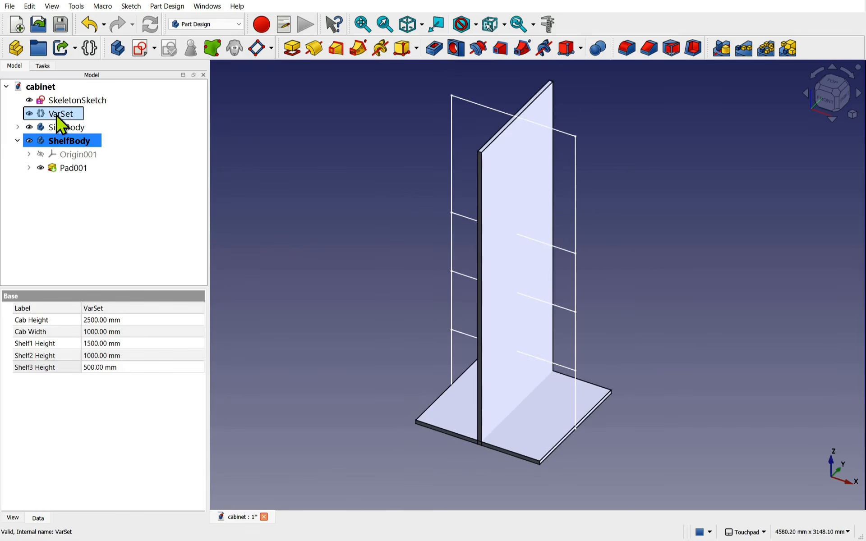
{"action": "left_click", "coordinate": [137, 320]}
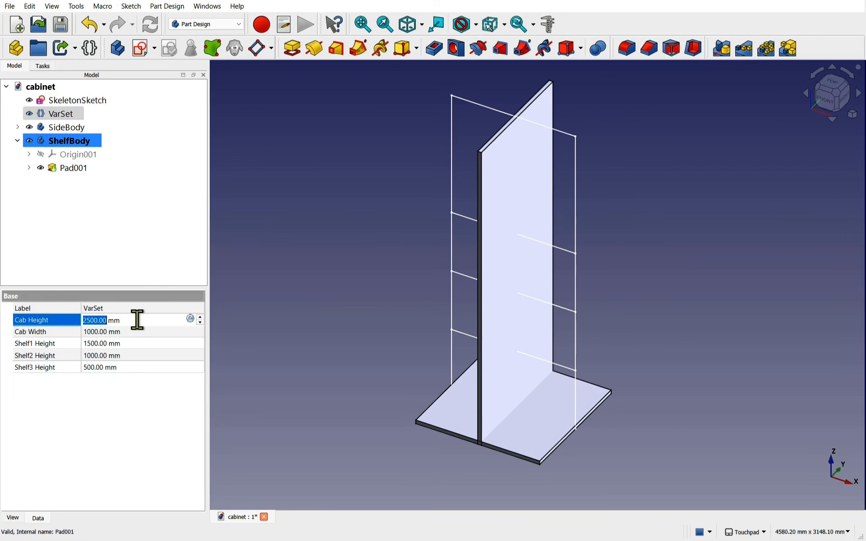
{"action": "type", "text": "2000"}
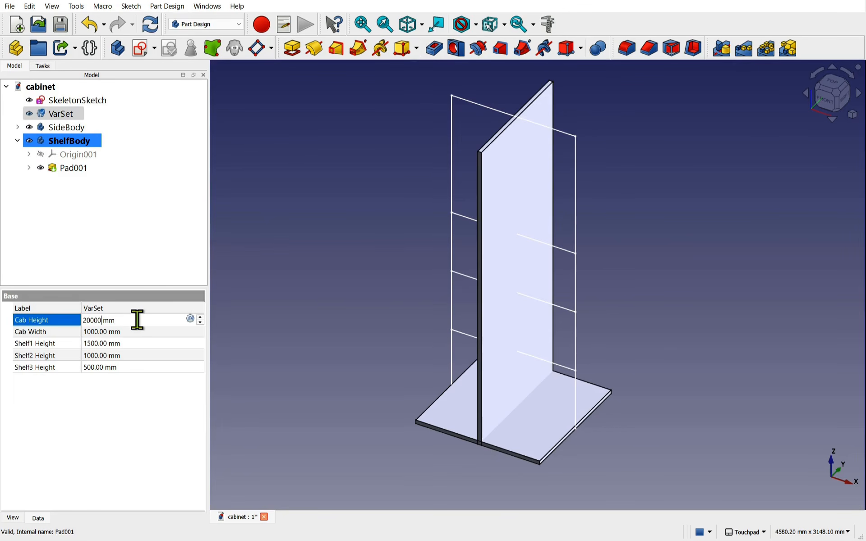
{"action": "key", "text": "Return"}
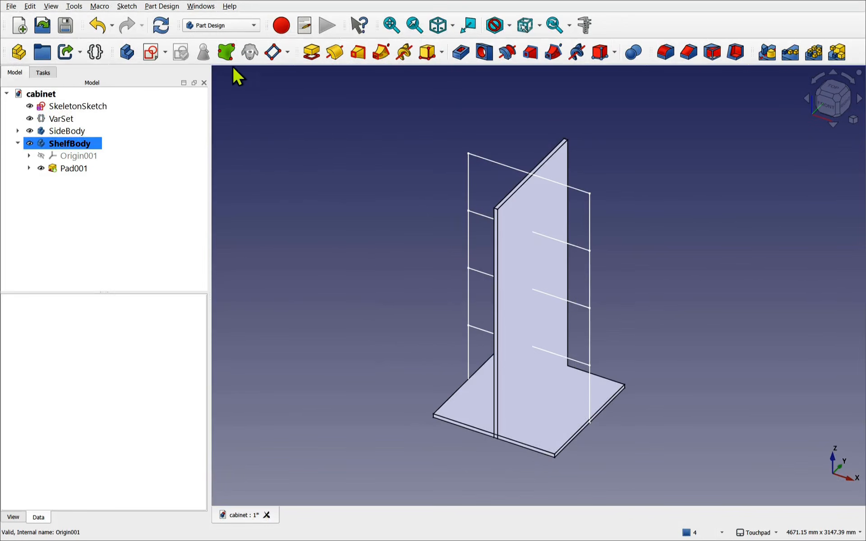
- In the Assembly workbench, create a new document containing an empty assembly
{"action": "left_click", "coordinate": [224, 25]}
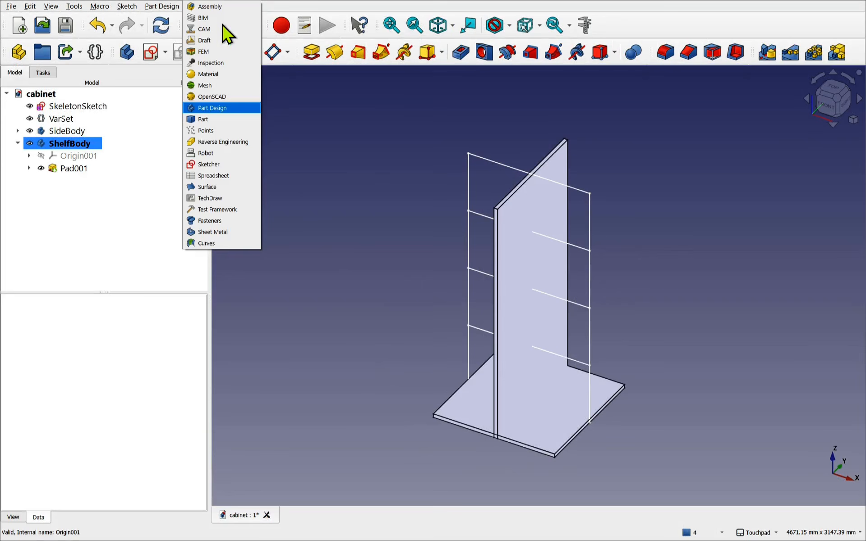
{"action": "left_click", "coordinate": [220, 7]}
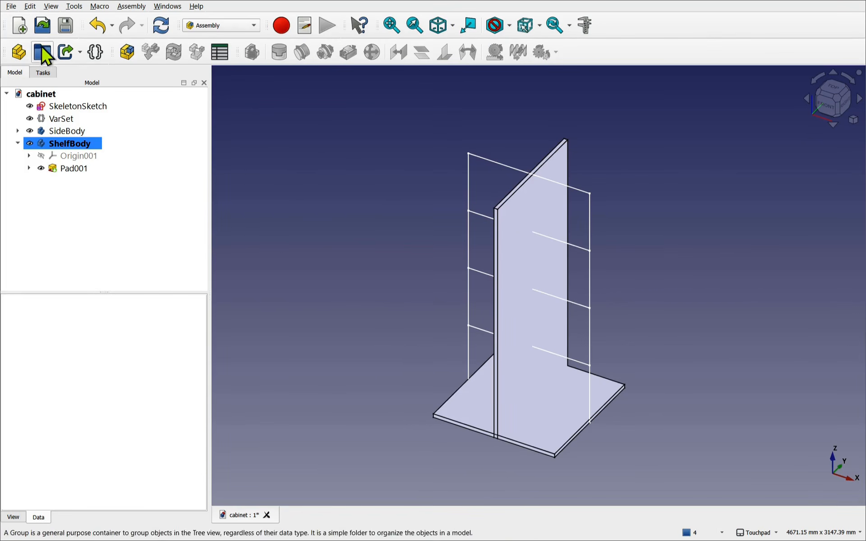
{"action": "left_click", "coordinate": [20, 26]}
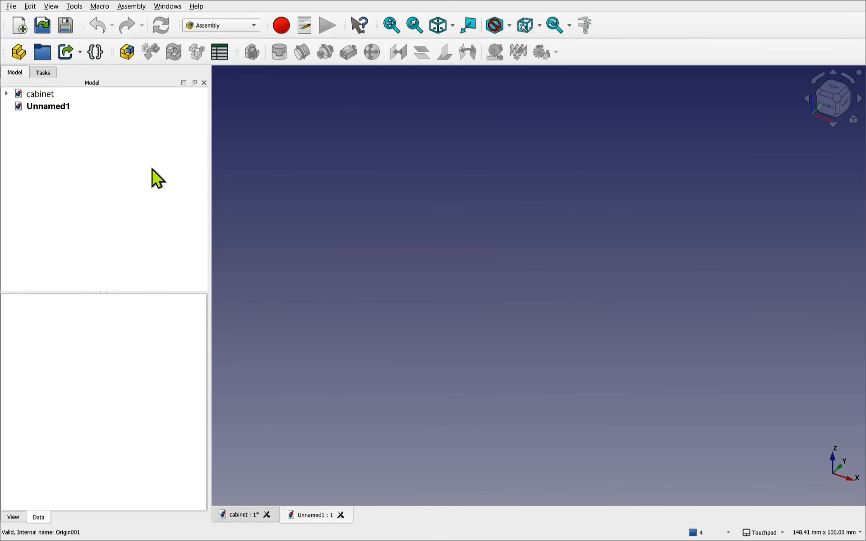
{"action": "left_click", "coordinate": [131, 59]}
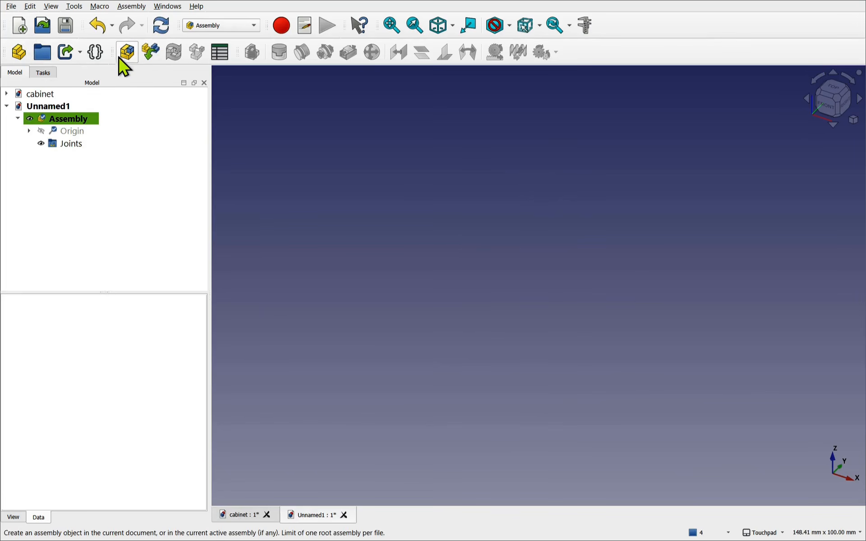
- Insert SkeletonSketch from cabinet.FCStd, saving the new document as CabinetAssembly
{"action": "left_click", "coordinate": [150, 53]}
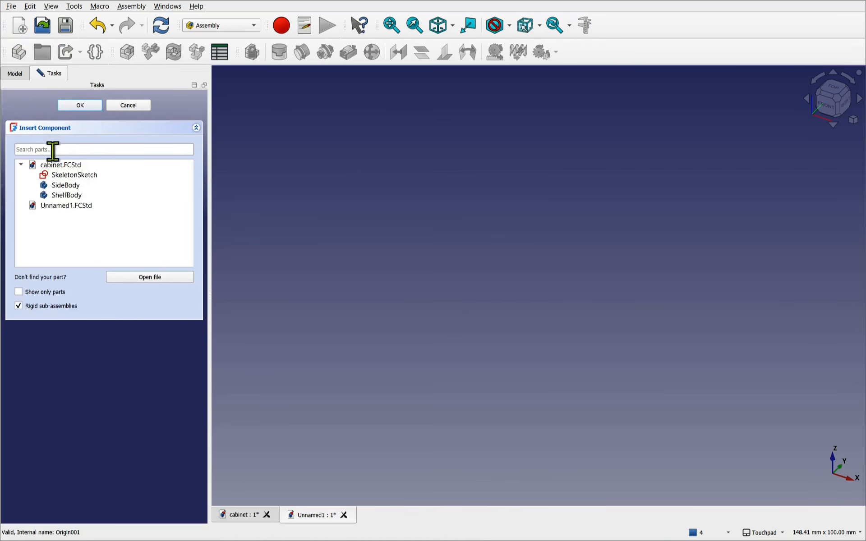
{"action": "left_click", "coordinate": [72, 176]}
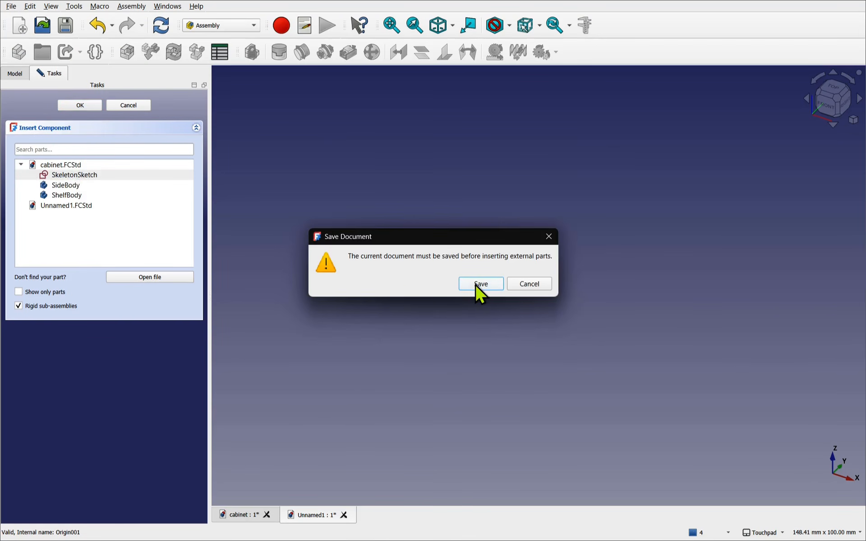
{"action": "left_click", "coordinate": [480, 284]}
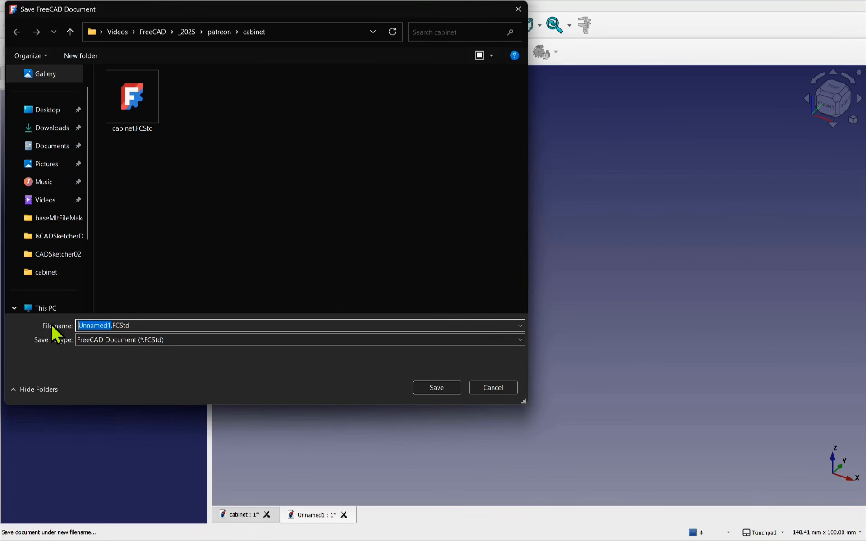
{"action": "type", "text": "CabinetAssembly"}
{"action": "left_click", "coordinate": [442, 389]}
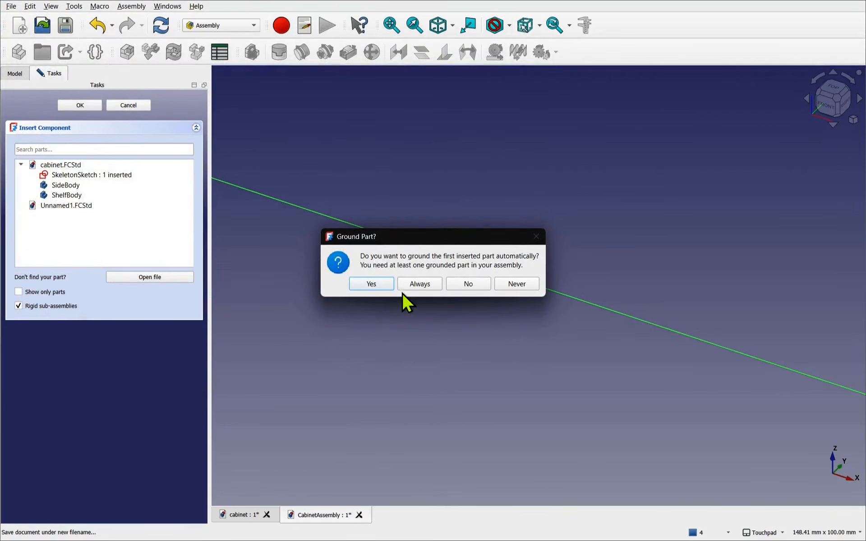
- Ground the inserted skeleton sketch and fit it in view
{"action": "left_click", "coordinate": [367, 283]}
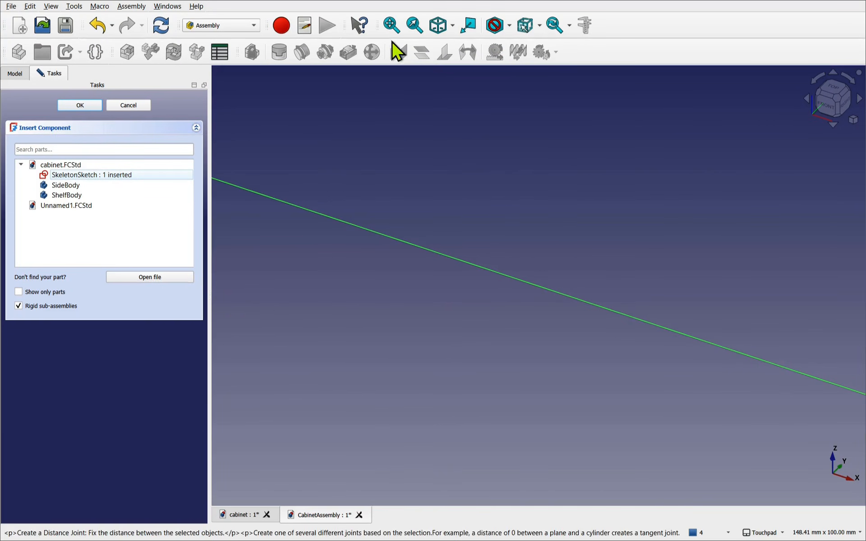
{"action": "left_click", "coordinate": [391, 27]}
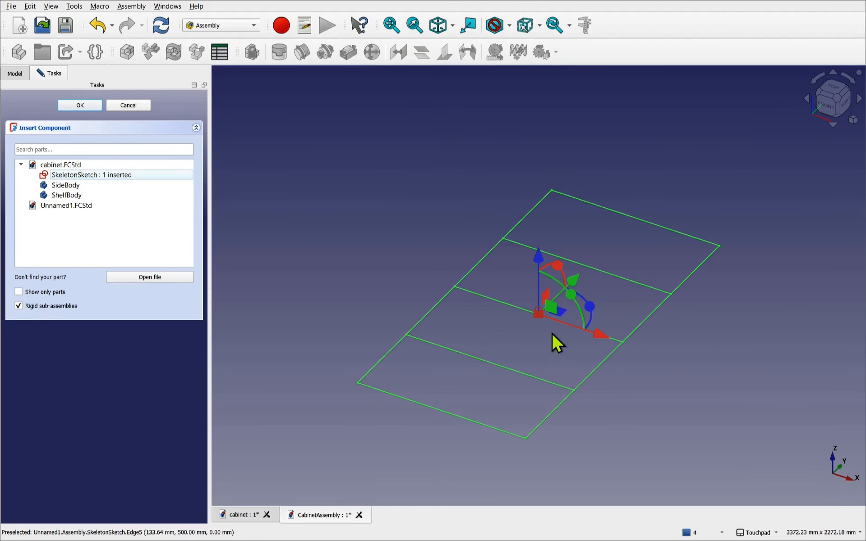
{"action": "left_click", "coordinate": [626, 372]}
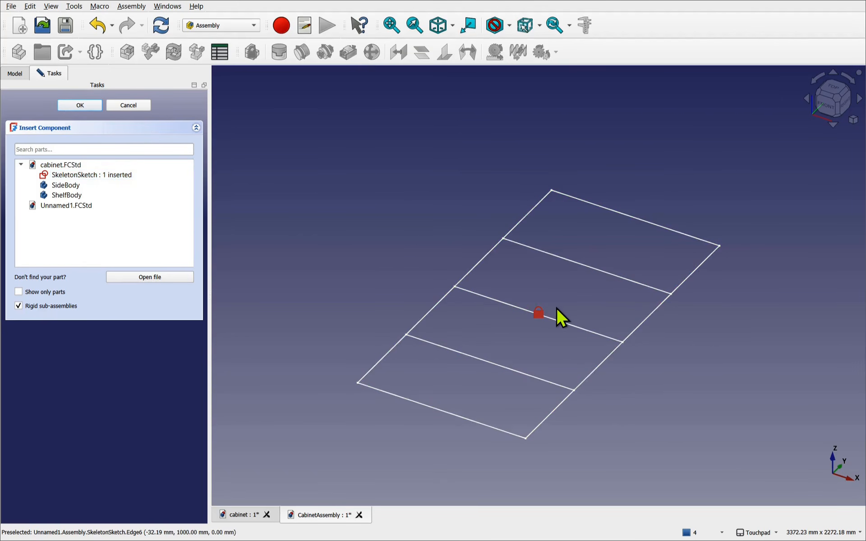
{"action": "left_click", "coordinate": [560, 322]}
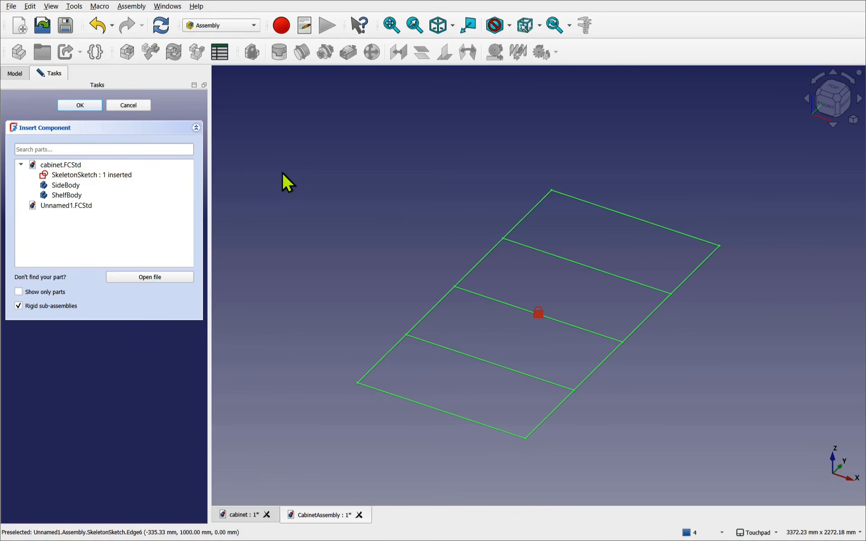
- Insert two SideBody panels and place them on the left and right of the sketch
{"action": "left_click", "coordinate": [69, 186]}
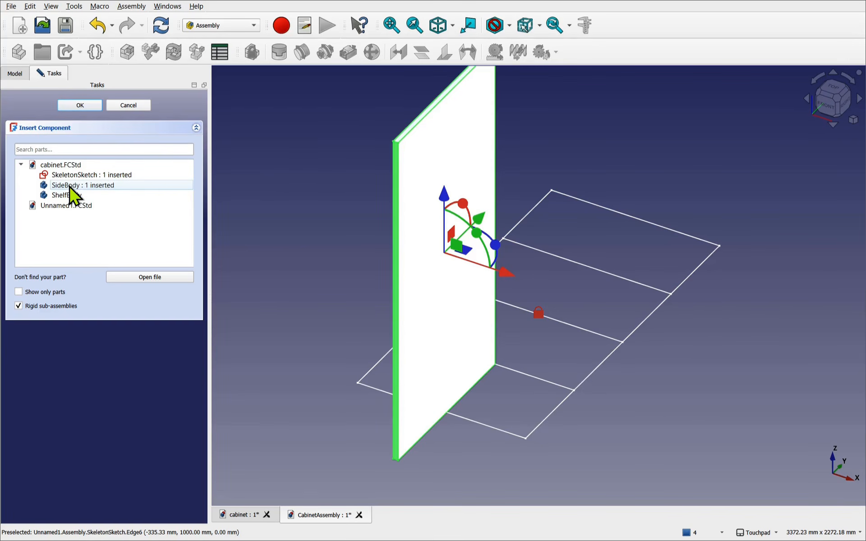
{"action": "left_click", "coordinate": [70, 189]}
{"action": "left_click", "coordinate": [70, 186]}
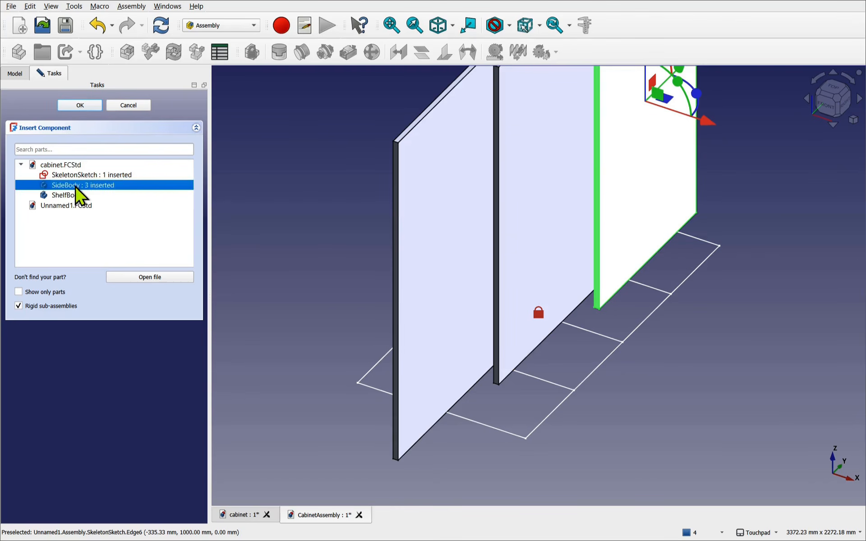
{"action": "right_click", "coordinate": [80, 194]}
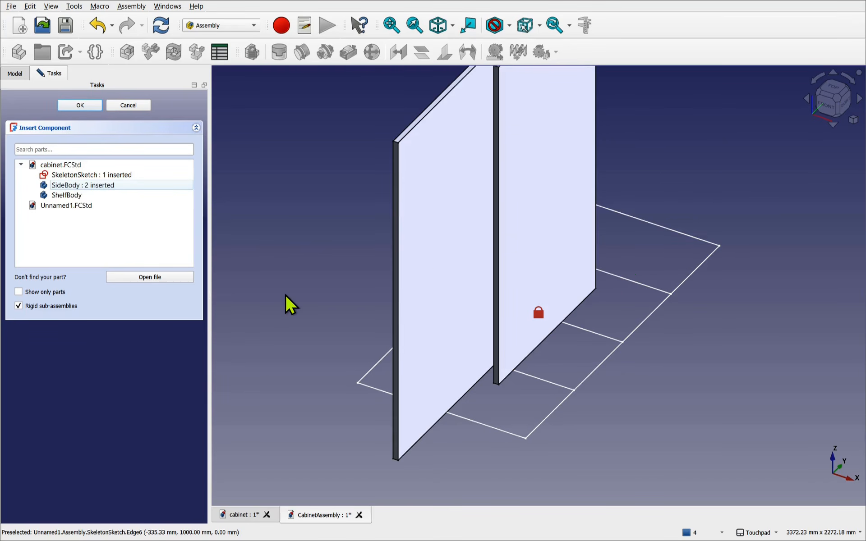
{"action": "left_click_drag", "start_coordinate": [526, 208], "coordinate": [724, 317]}
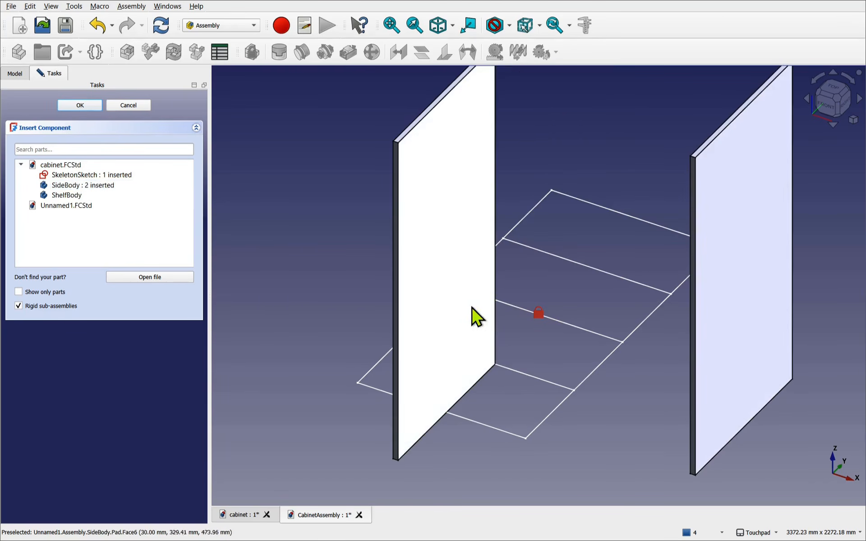
{"action": "mouse_move", "coordinate": [472, 308]}
{"action": "left_mouse_down"}
{"action": "mouse_move", "coordinate": [328, 209]}
{"action": "mouse_move", "coordinate": [296, 198]}
{"action": "left_mouse_up"}
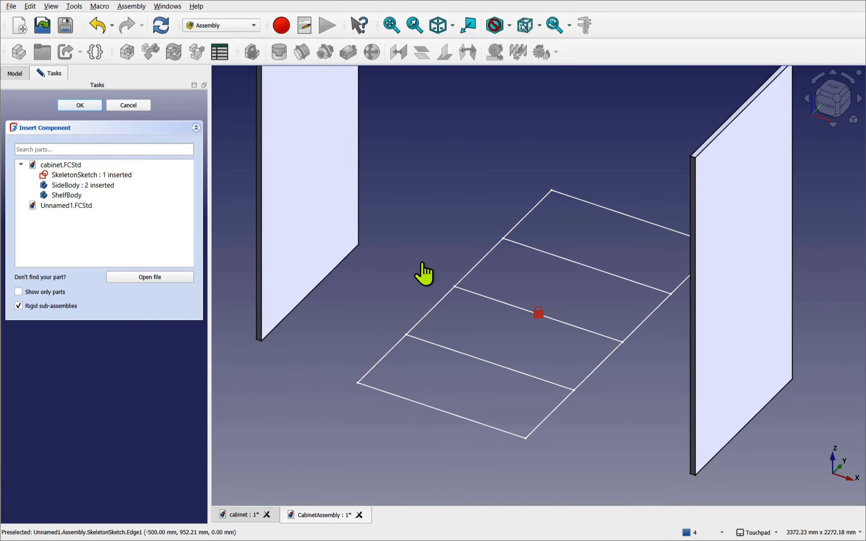
{"action": "left_click", "coordinate": [79, 105]}
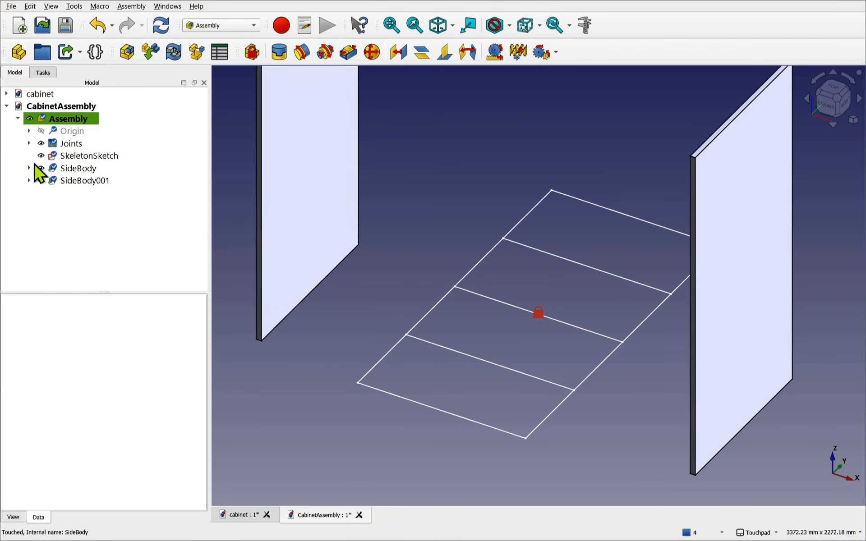
- Unground the skeleton sketch and rotate it 90° about X to stand upright
{"action": "left_click", "coordinate": [483, 261]}
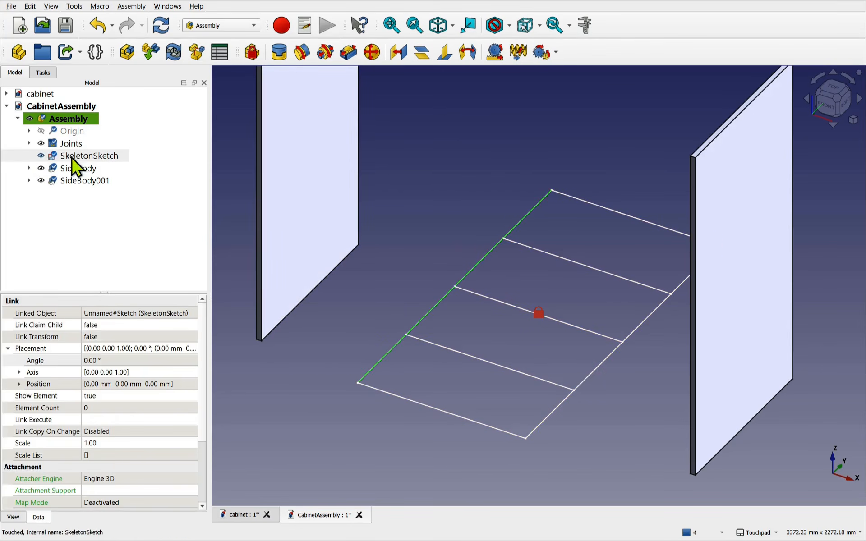
{"action": "left_click", "coordinate": [252, 57]}
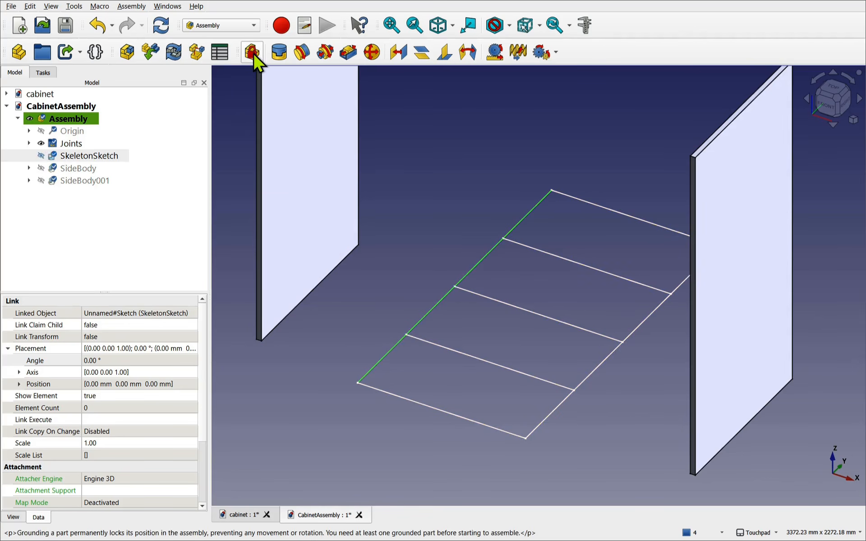
{"action": "double_click", "coordinate": [478, 263]}
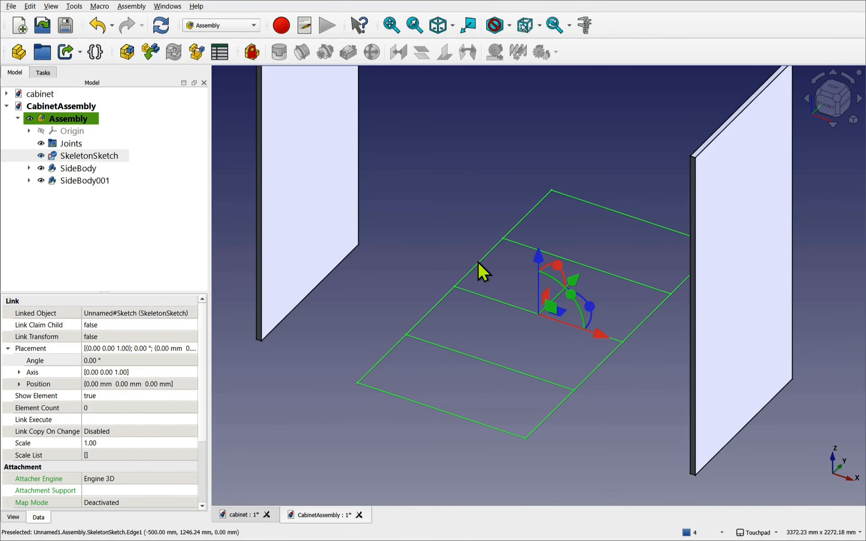
{"action": "left_click_drag", "start_coordinate": [559, 265], "coordinate": [523, 298]}
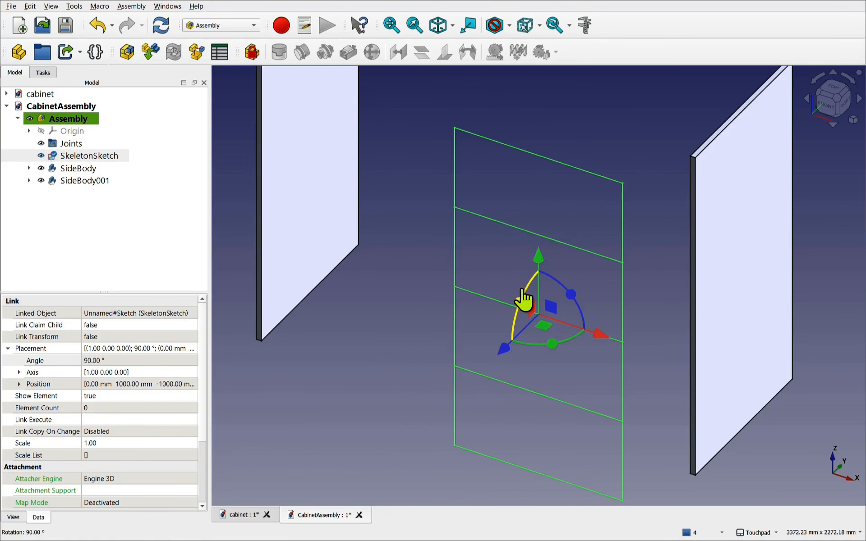
- Raise the upright sketch to Z 14 mm between the side panels
{"action": "left_click", "coordinate": [850, 109]}
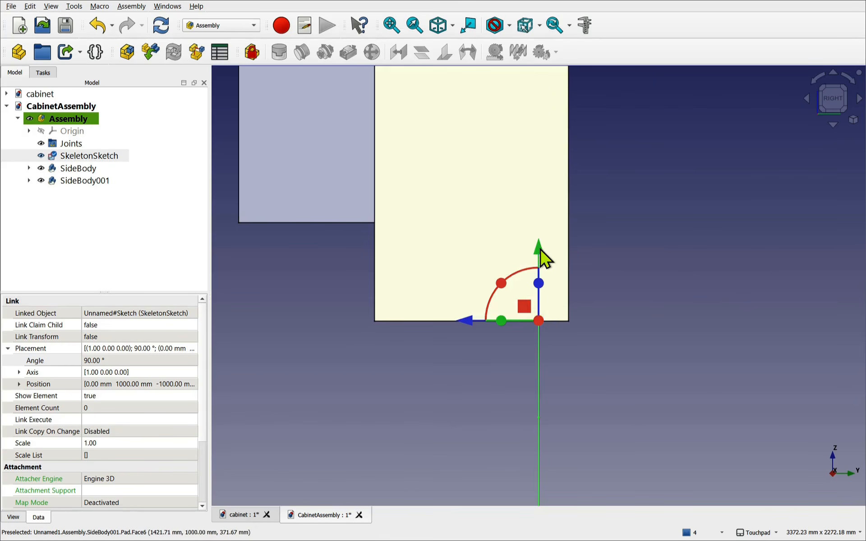
{"action": "mouse_move", "coordinate": [540, 249]}
{"action": "left_mouse_down"}
{"action": "mouse_move", "coordinate": [541, 257]}
{"action": "mouse_move", "coordinate": [525, 53]}
{"action": "left_mouse_up"}
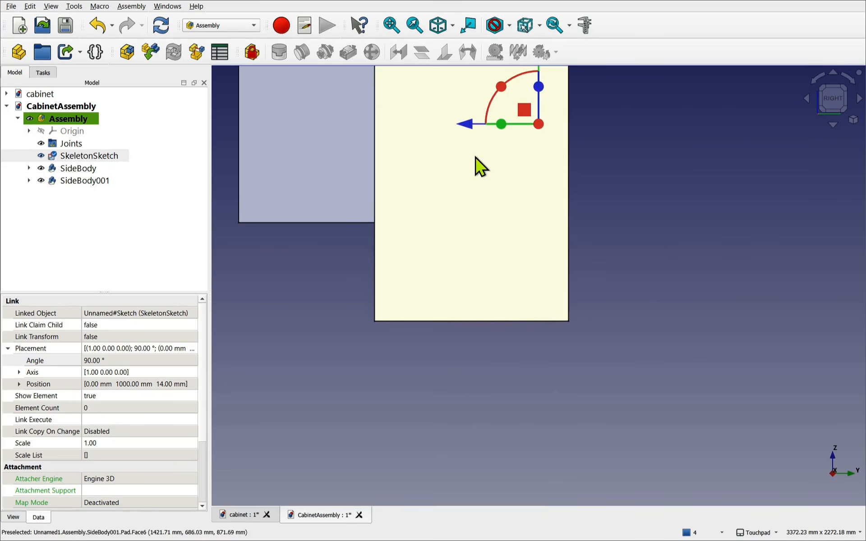
{"action": "left_click_drag", "start_coordinate": [498, 168], "coordinate": [564, 197], "text": "shift"}
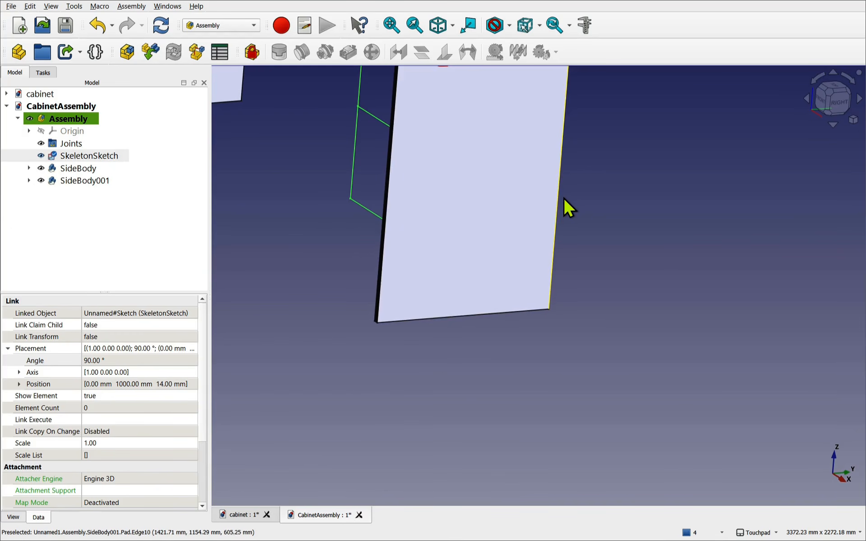
{"action": "key", "text": "0"}
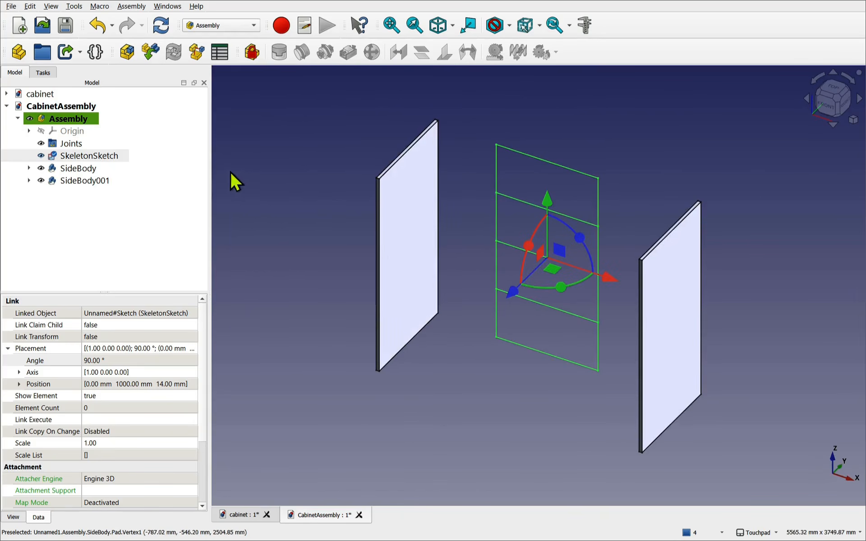
{"action": "left_click", "coordinate": [106, 158]}
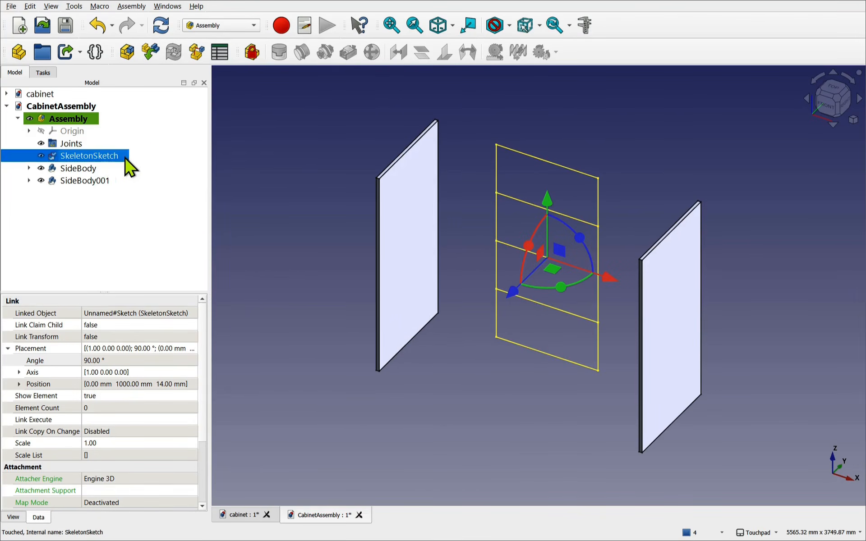
- Re-ground the upright sketch, then pick the left panel's top corner and the sketch's top-left corner
{"action": "left_click", "coordinate": [251, 55]}
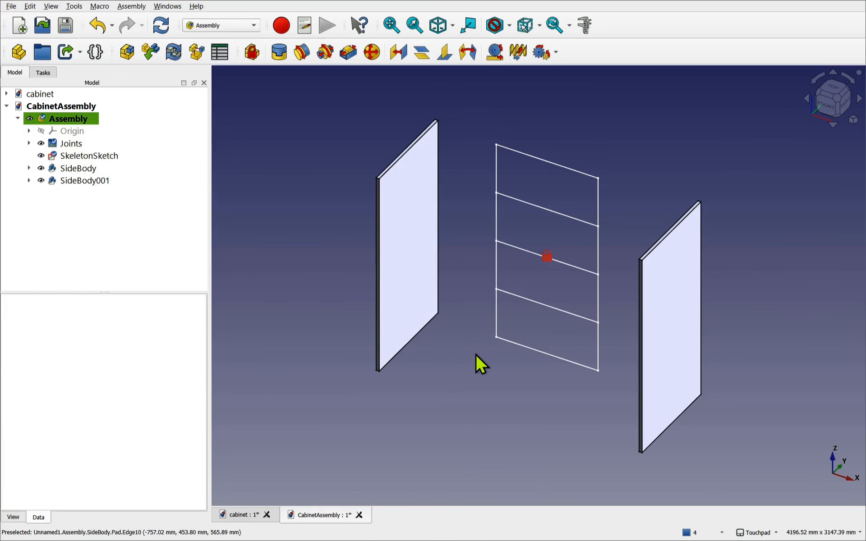
{"action": "left_click", "coordinate": [567, 264]}
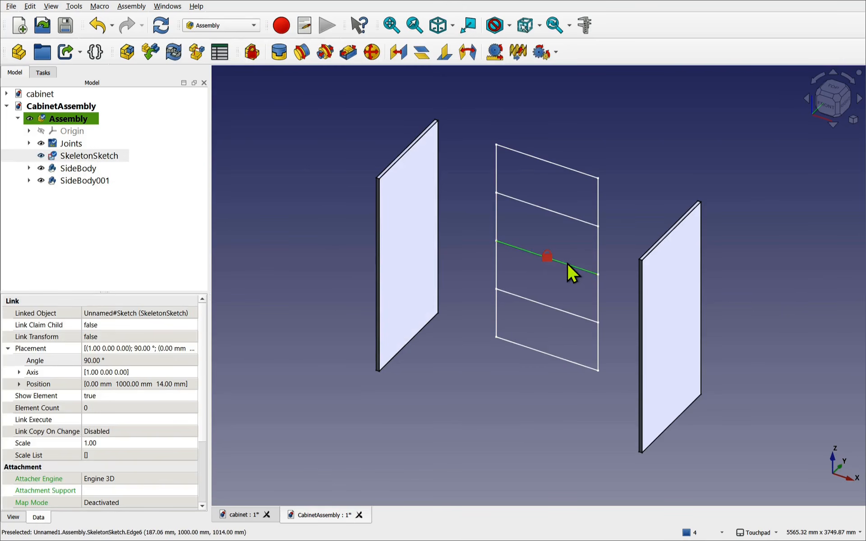
{"action": "left_click", "coordinate": [516, 386]}
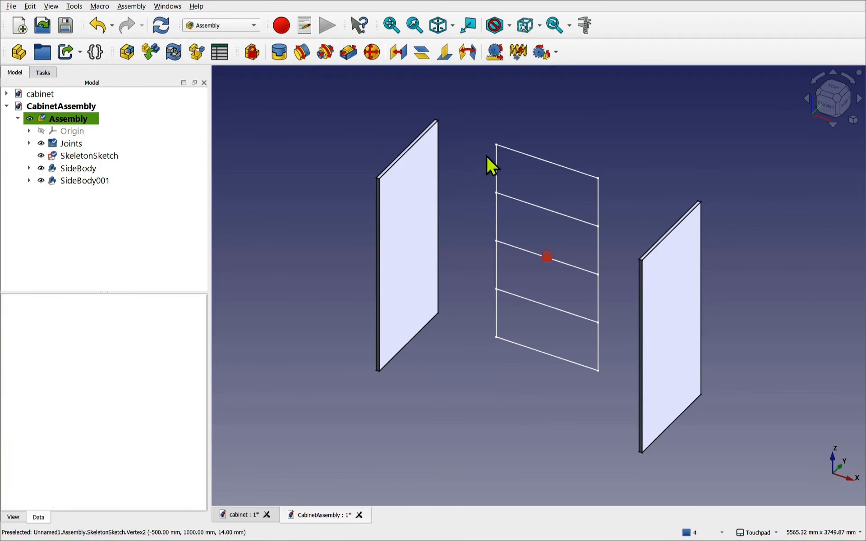
{"action": "scroll", "coordinate": [496, 152], "scroll_direction": "up", "scroll_amount": 4}
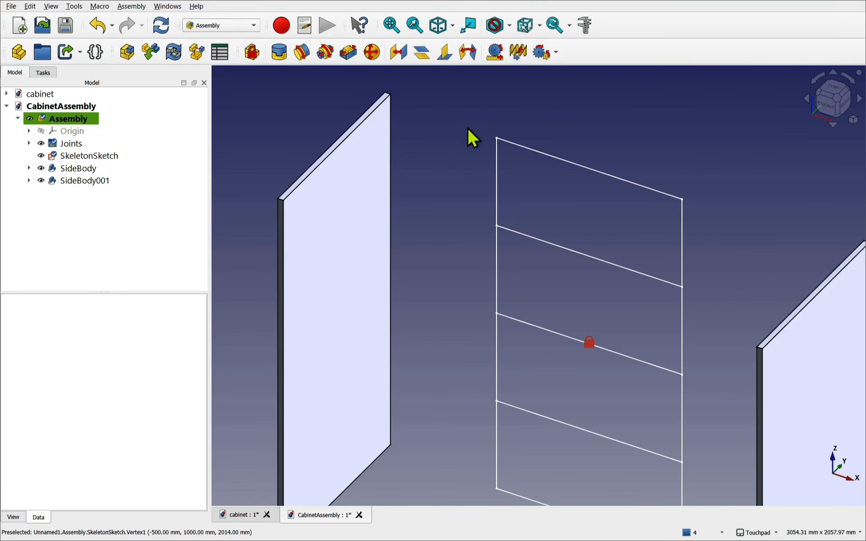
{"action": "left_click", "coordinate": [395, 92]}
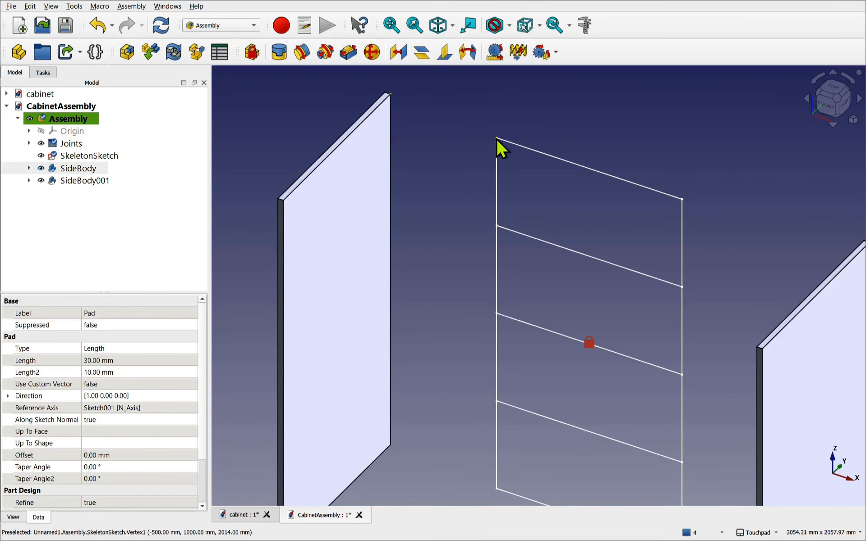
{"action": "left_click", "coordinate": [497, 139]}
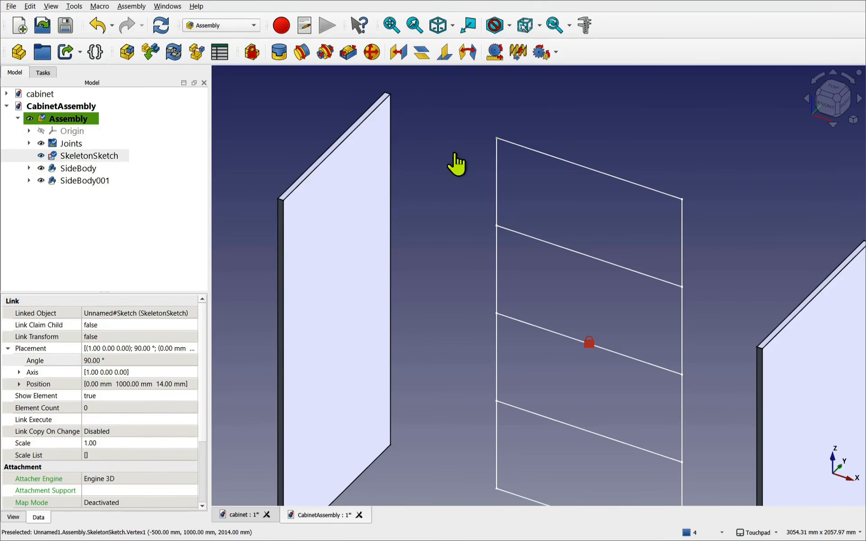
- Start a Fixed joint and zoom in on the left panel's top corner
{"action": "left_click", "coordinate": [280, 53]}
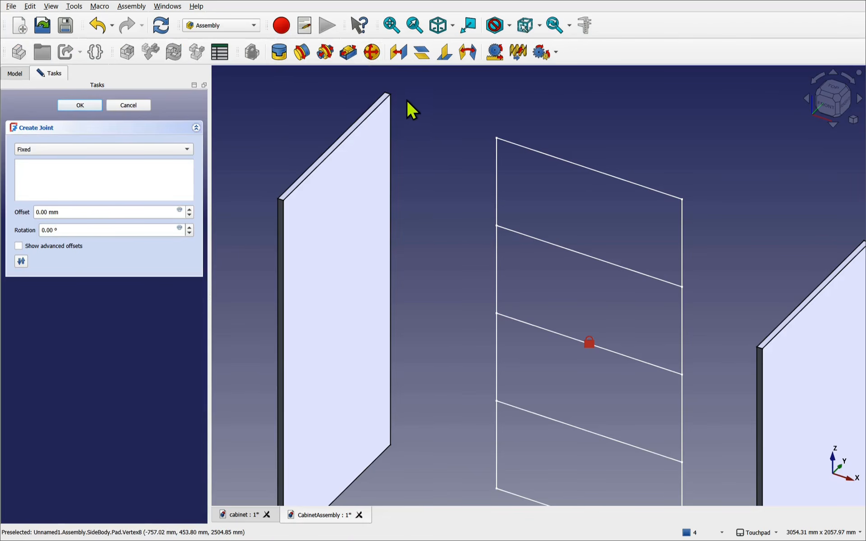
{"action": "scroll", "coordinate": [394, 95], "scroll_direction": "up", "scroll_amount": 3}
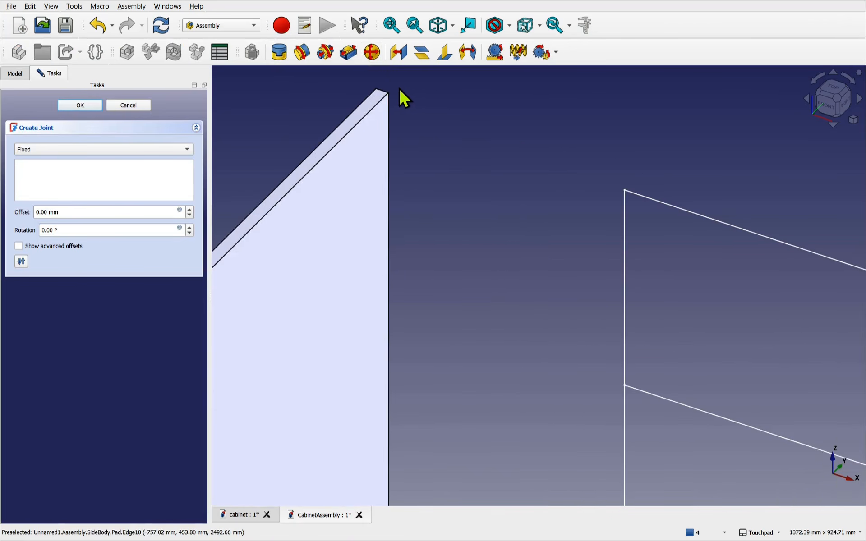
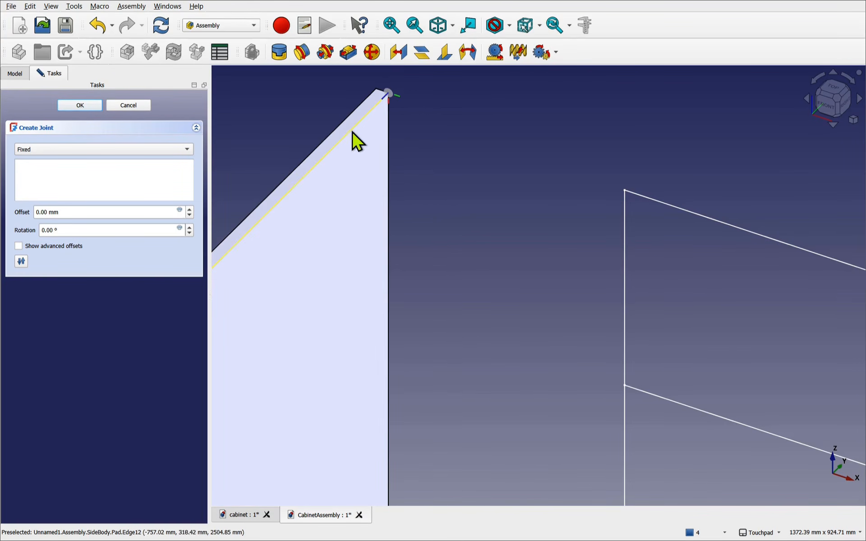
- Pin the side panel's top corner (Vertex8) to the skeleton sketch's corner (Vertex1)
{"action": "left_click", "coordinate": [391, 93]}
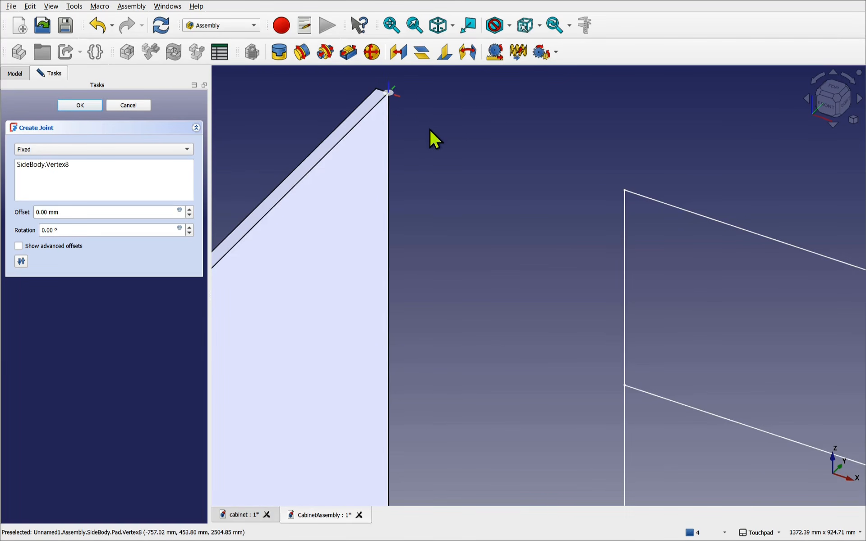
{"action": "left_click", "coordinate": [390, 91]}
{"action": "left_click", "coordinate": [389, 92]}
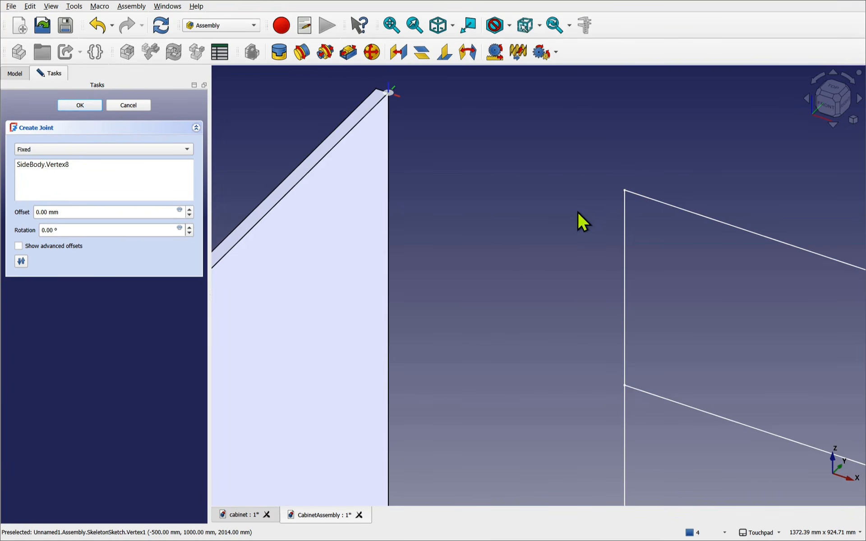
{"action": "left_click", "coordinate": [624, 187]}
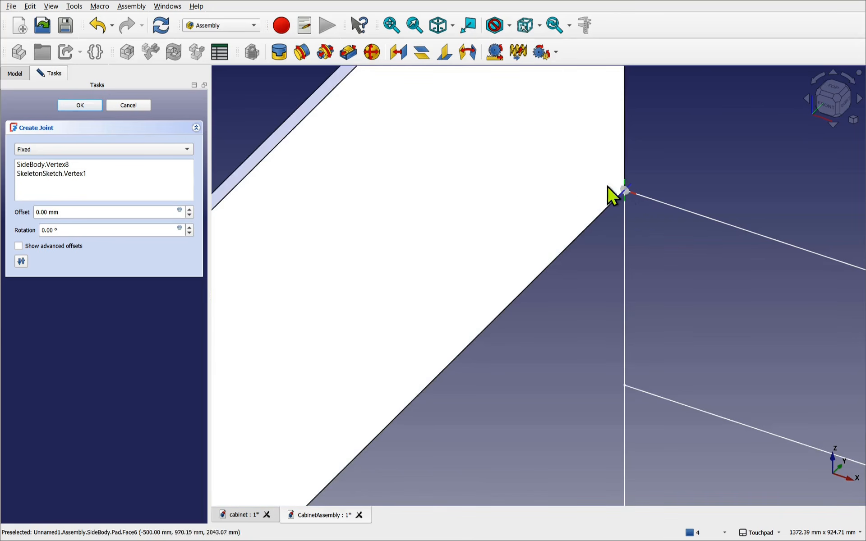
{"action": "scroll", "coordinate": [548, 197], "scroll_direction": "down", "scroll_amount": 4}
{"action": "scroll", "coordinate": [547, 187], "scroll_direction": "down", "scroll_amount": 2}
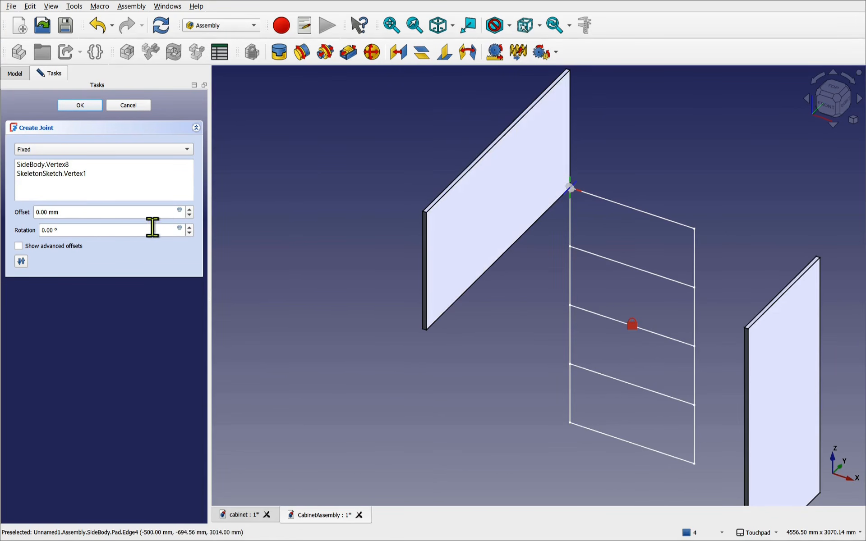
- Set the joint rotation back to 0 and show the advanced offset settings
{"action": "left_click", "coordinate": [188, 229]}
{"action": "left_click", "coordinate": [188, 230]}
{"action": "left_click", "coordinate": [189, 229]}
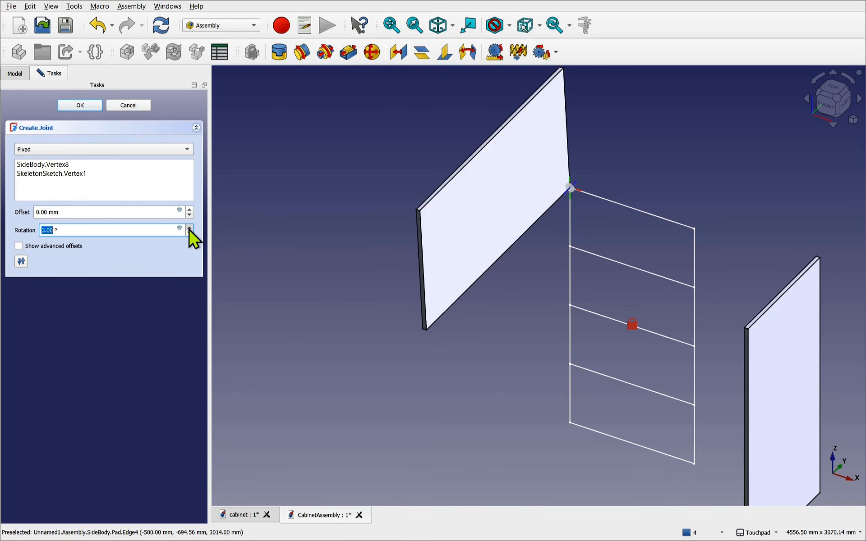
{"action": "left_click", "coordinate": [188, 229]}
{"action": "left_click", "coordinate": [188, 229]}
{"action": "left_click", "coordinate": [188, 229]}
{"action": "left_click", "coordinate": [190, 228]}
{"action": "left_click", "coordinate": [190, 228]}
{"action": "left_click", "coordinate": [190, 228]}
{"action": "left_click", "coordinate": [189, 228]}
{"action": "left_click", "coordinate": [190, 228]}
{"action": "left_click", "coordinate": [189, 227]}
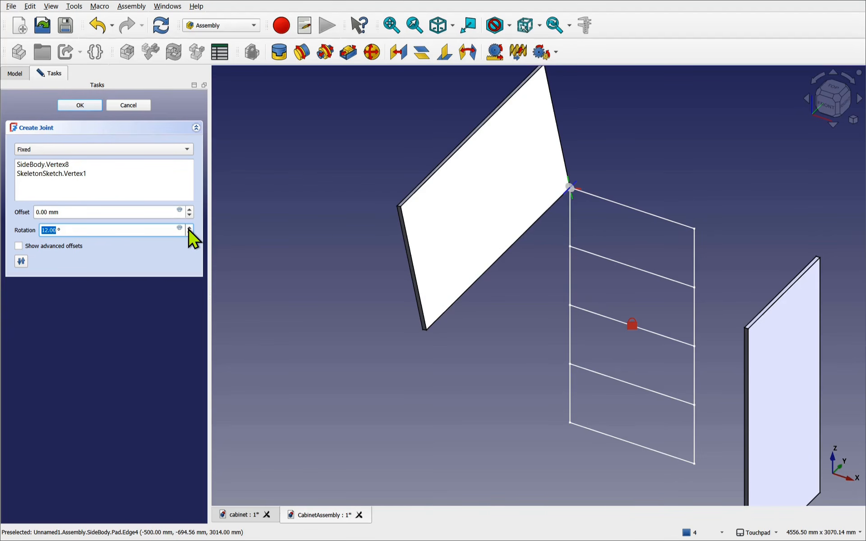
{"action": "type", "text": "0"}
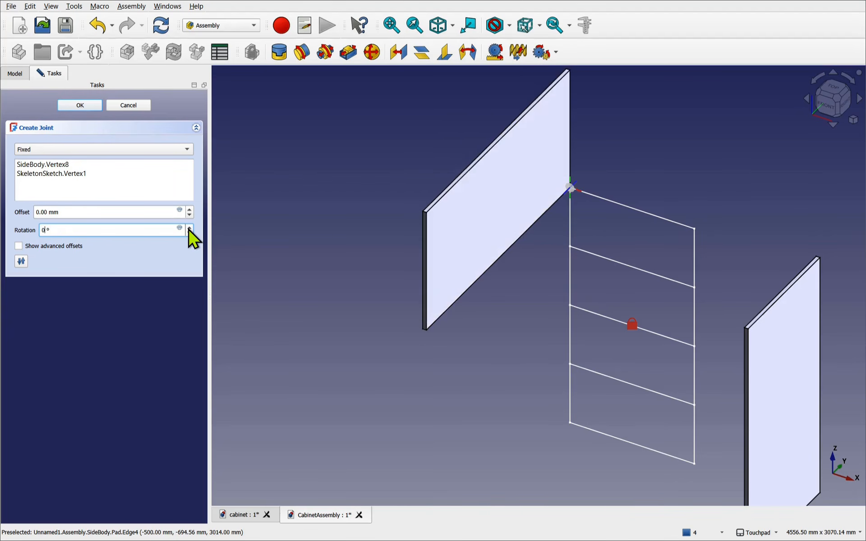
{"action": "left_click", "coordinate": [48, 248]}
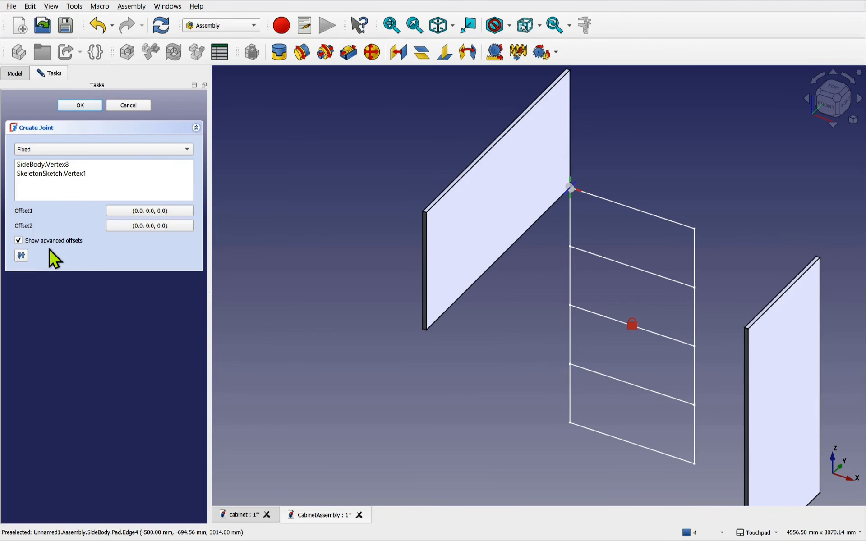
- Roll the joint's Offset1 by 90° about the x-axis so the left panel stands flush along the sketch edge
{"action": "left_click", "coordinate": [153, 214]}
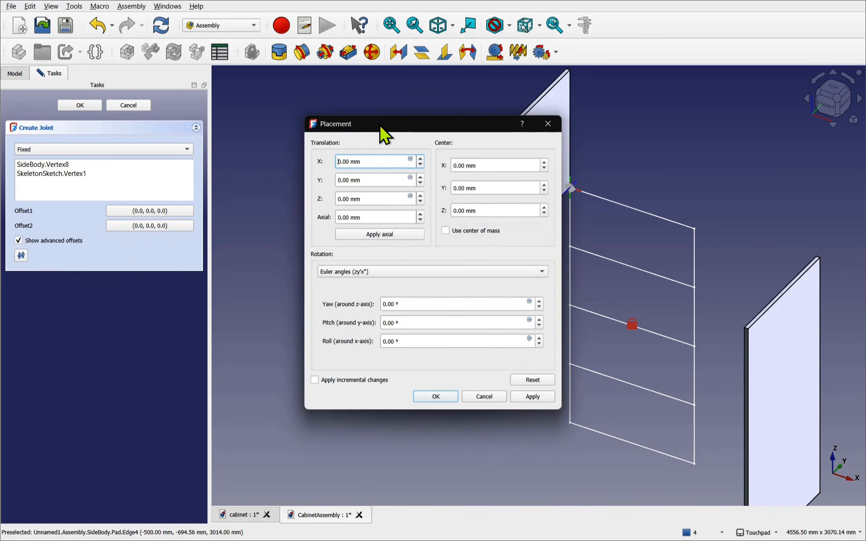
{"action": "left_click_drag", "start_coordinate": [382, 133], "coordinate": [124, 193]}
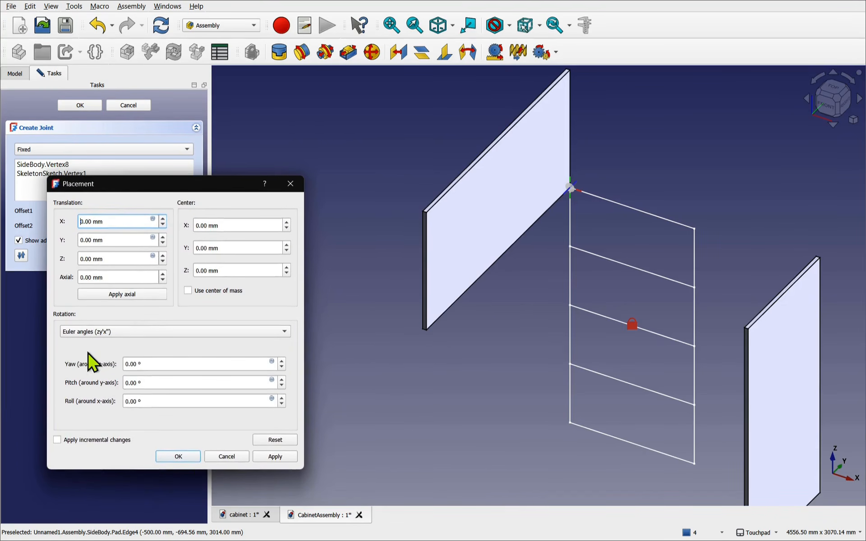
{"action": "left_click", "coordinate": [281, 361]}
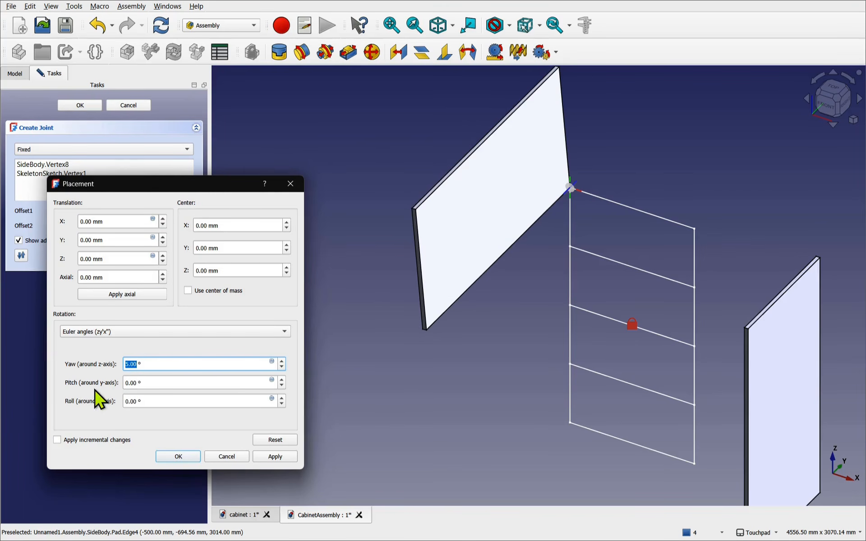
{"action": "left_click", "coordinate": [282, 367]}
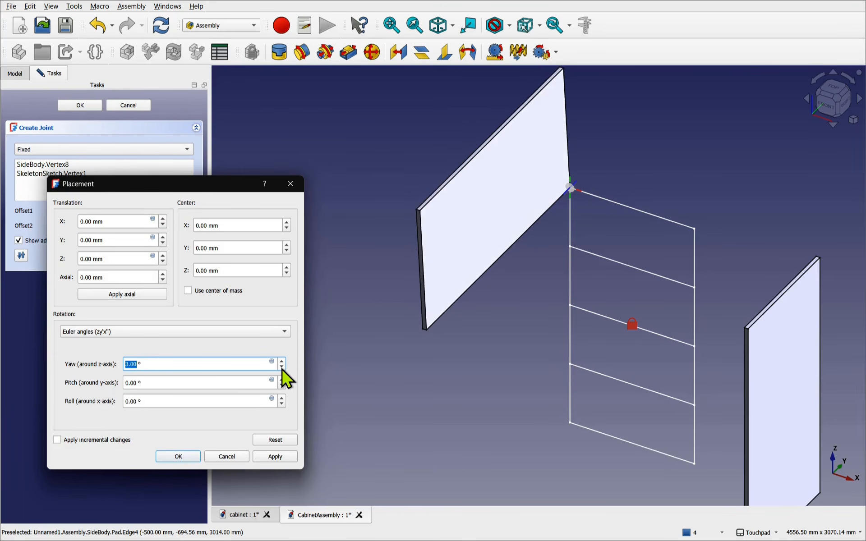
{"action": "left_click", "coordinate": [281, 399]}
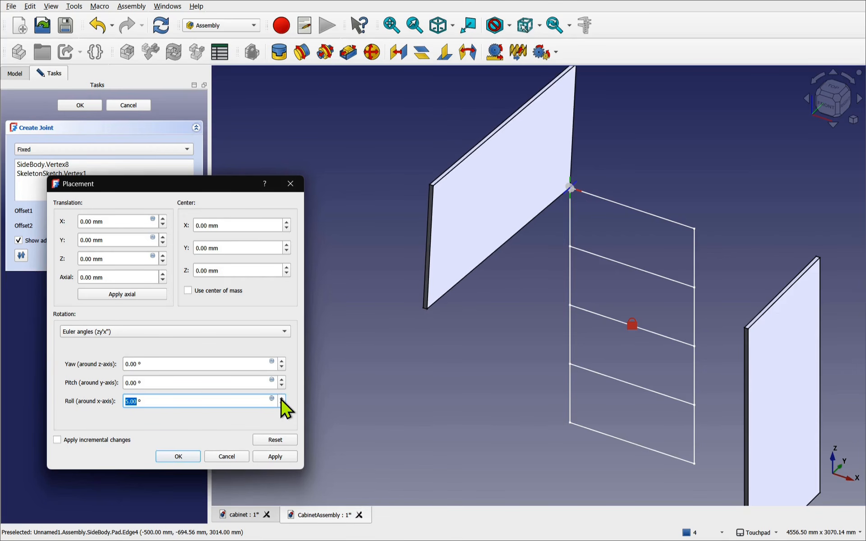
{"action": "type", "text": "90"}
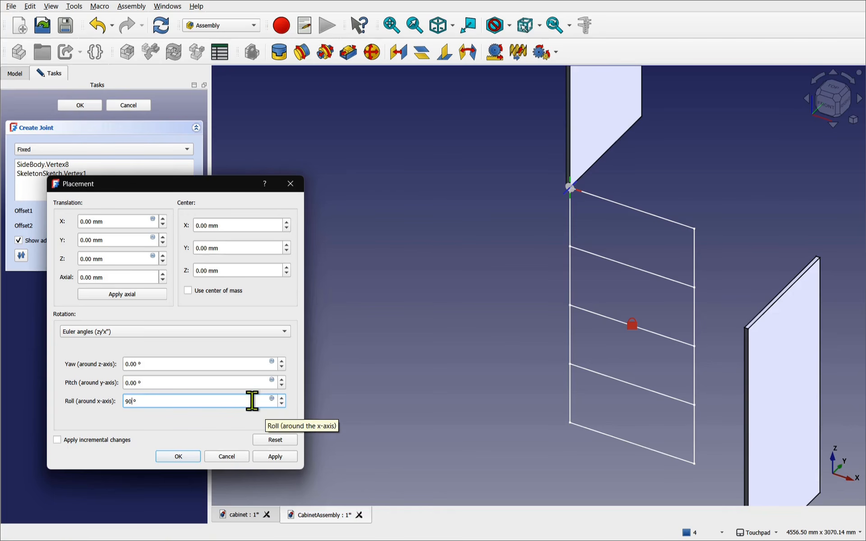
{"action": "key", "text": "BackSpace"}
{"action": "key", "text": "BackSpace"}
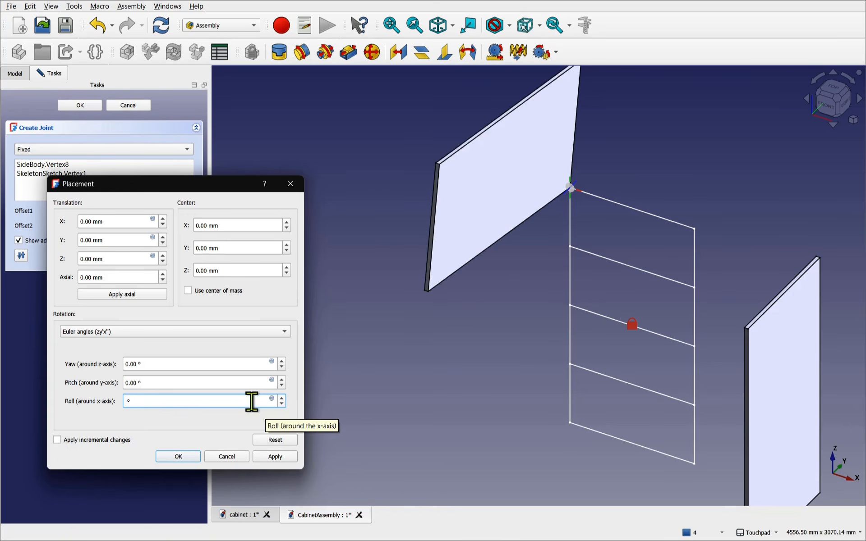
{"action": "type", "text": "180"}
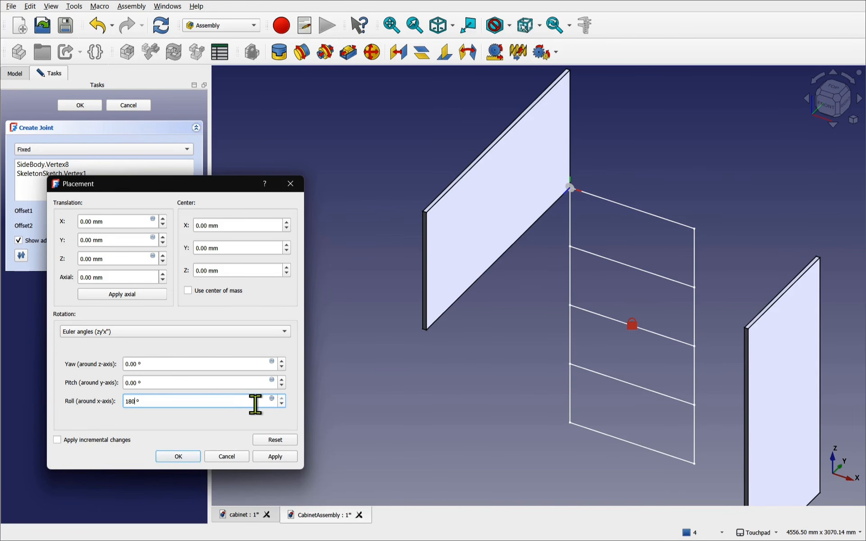
{"action": "left_click", "coordinate": [281, 407]}
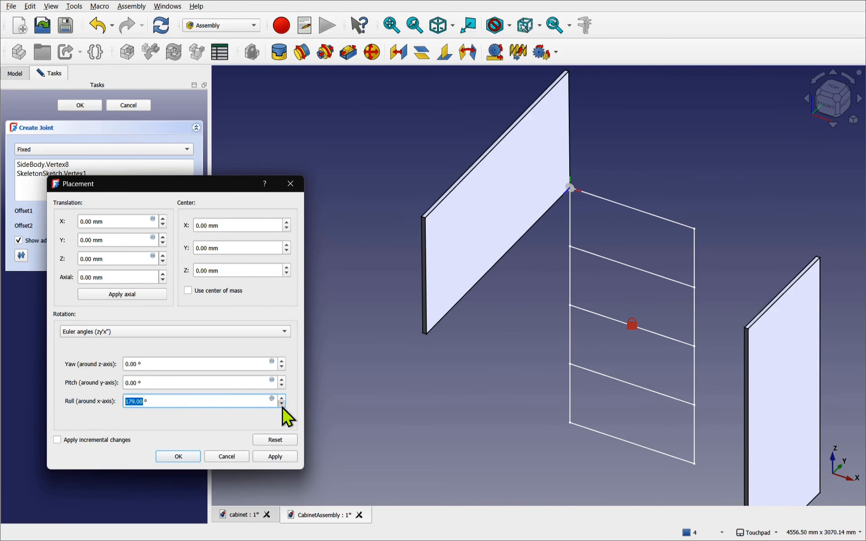
{"action": "left_click_drag", "start_coordinate": [281, 407], "coordinate": [286, 407]}
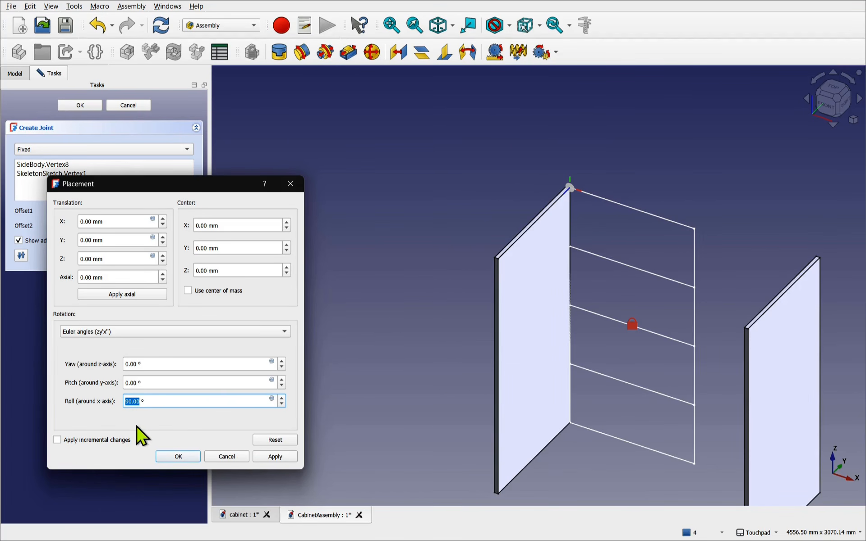
{"action": "left_click", "coordinate": [183, 458]}
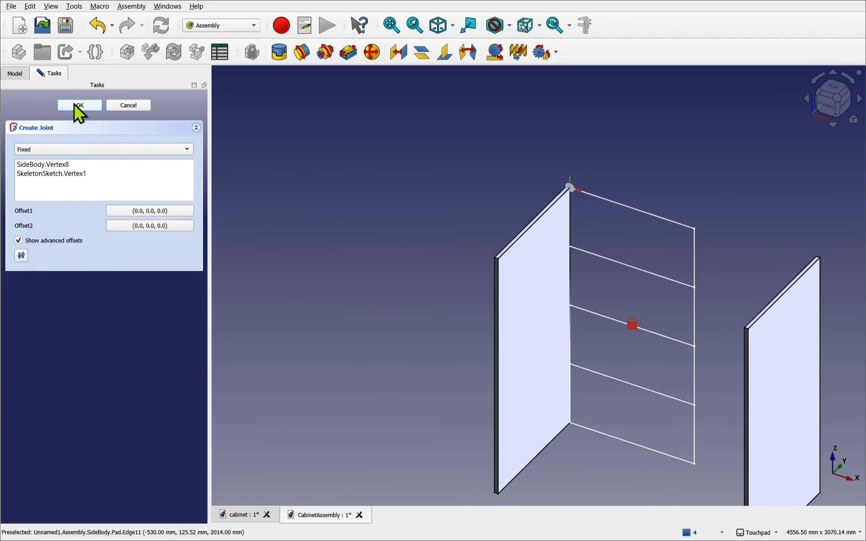
- Finish the left side panel's fixed joint
{"action": "left_click", "coordinate": [65, 176]}
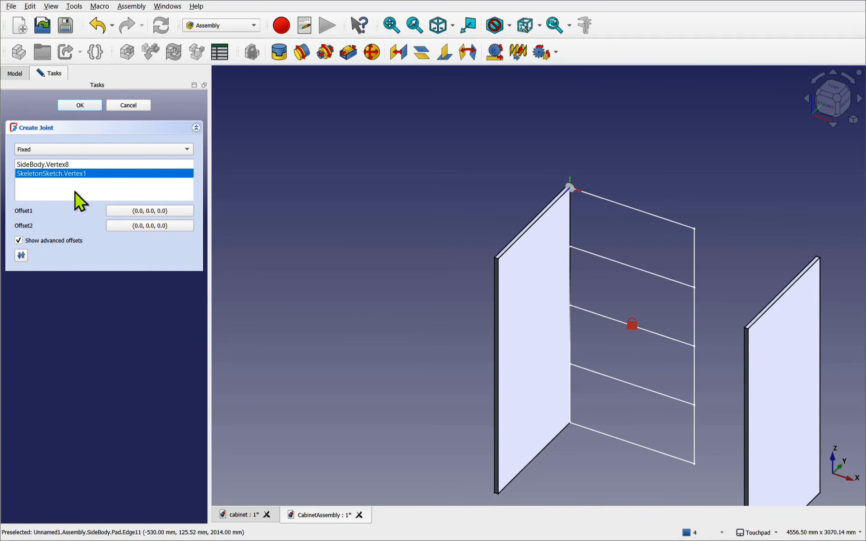
{"action": "left_click", "coordinate": [81, 107]}
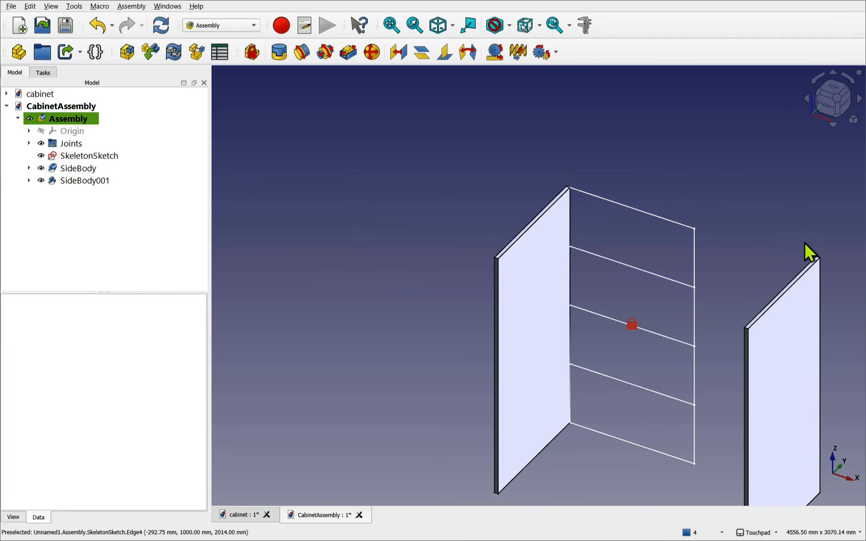
{"action": "scroll", "coordinate": [820, 261], "scroll_direction": "up", "scroll_amount": 3}
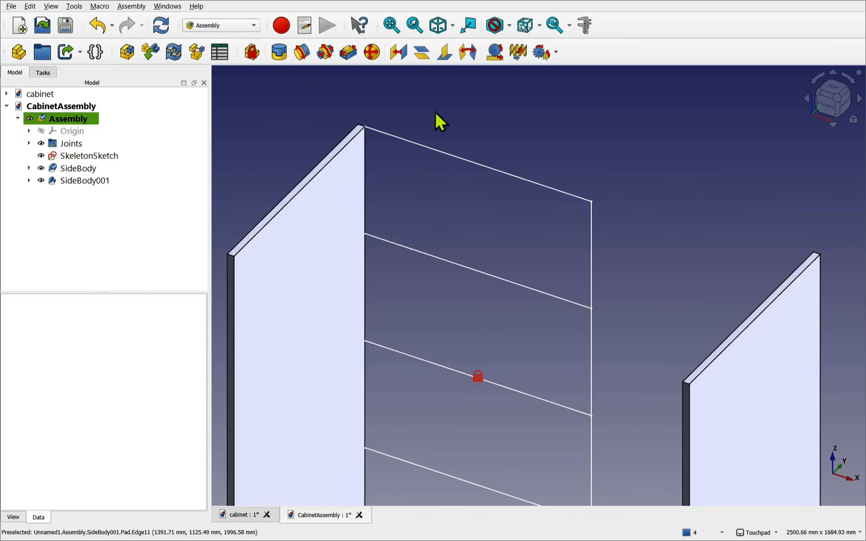
- Fix the right panel's corner to the sketch's top-right Vertex4, with Offset1 placement applying incremental changes
{"action": "left_click", "coordinate": [276, 51]}
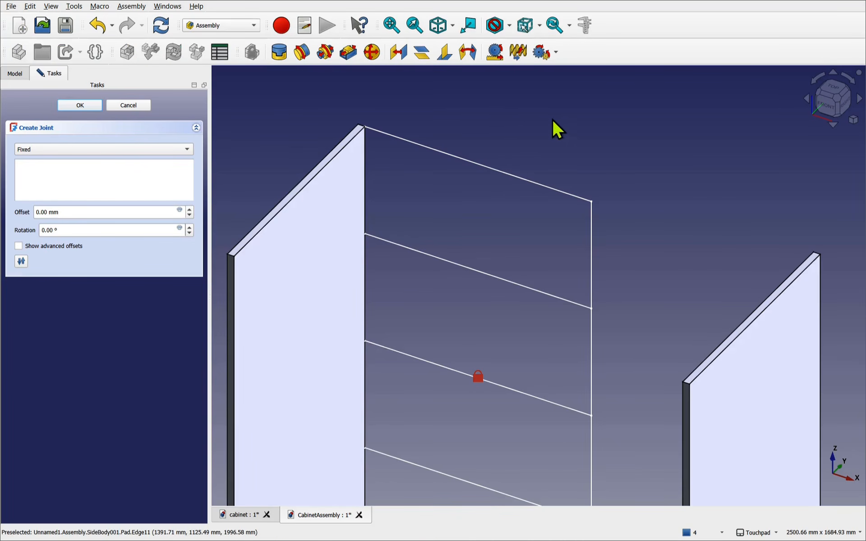
{"action": "left_click", "coordinate": [595, 202]}
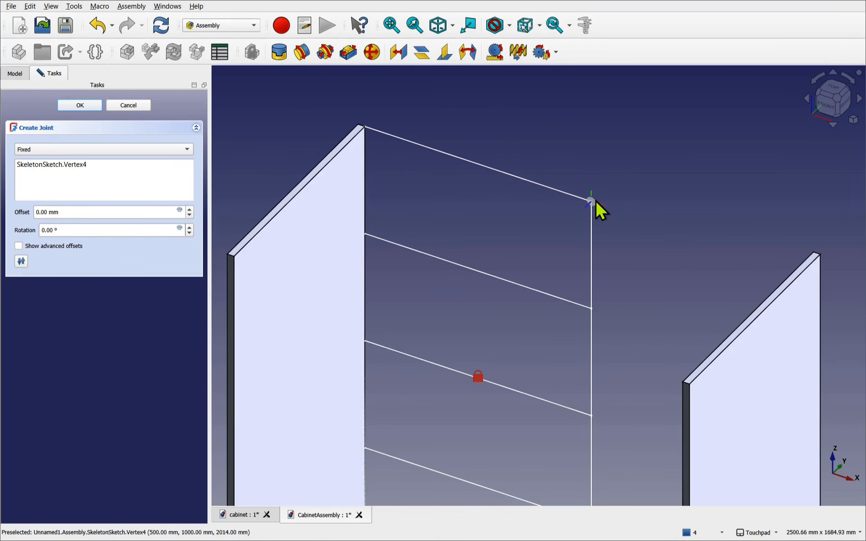
{"action": "left_click", "coordinate": [815, 251]}
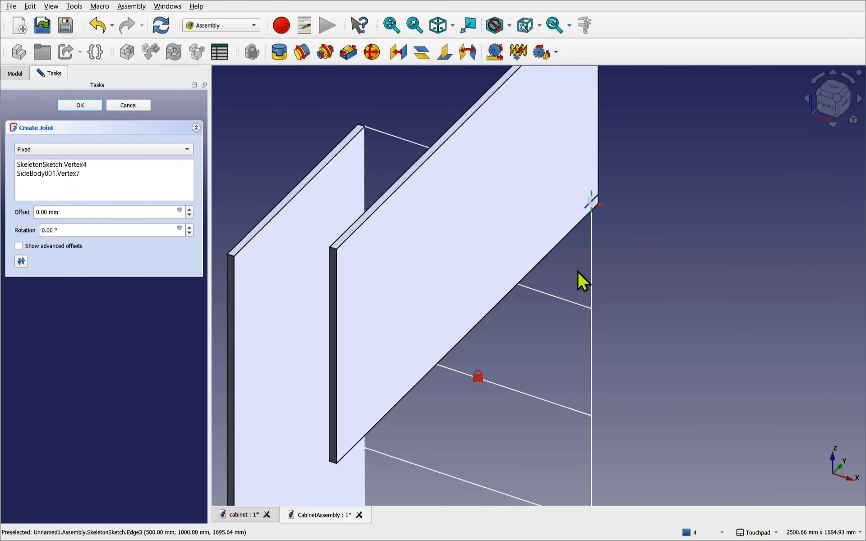
{"action": "left_click", "coordinate": [45, 248]}
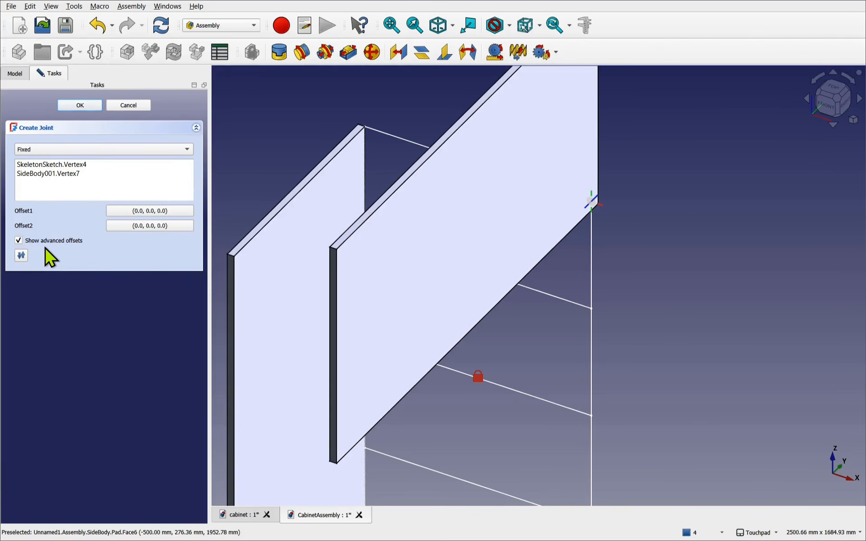
{"action": "left_click", "coordinate": [139, 212]}
{"action": "left_click", "coordinate": [321, 382]}
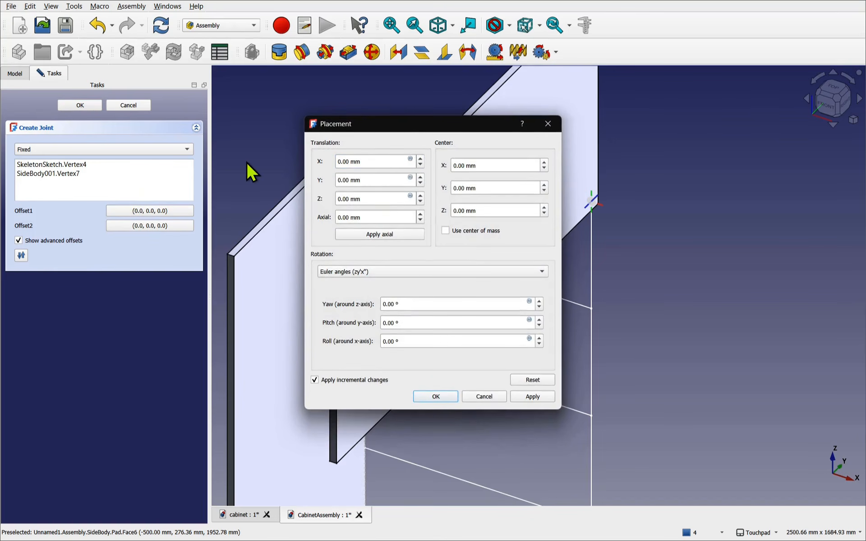
- Apply a trial roll offset of about -92° to the right panel's joint
{"action": "left_click_drag", "start_coordinate": [351, 124], "coordinate": [72, 216]}
{"action": "left_click", "coordinate": [260, 429]}
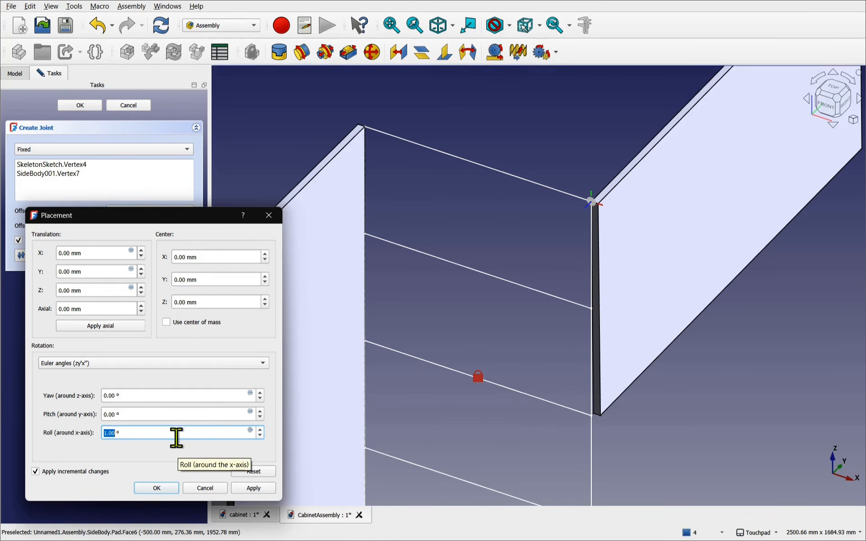
{"action": "type", "text": "1"}
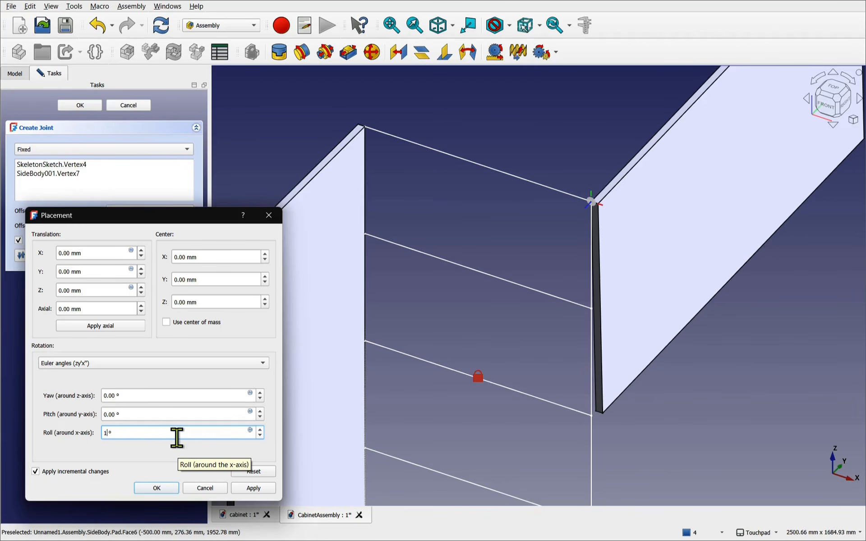
{"action": "type", "text": "2"}
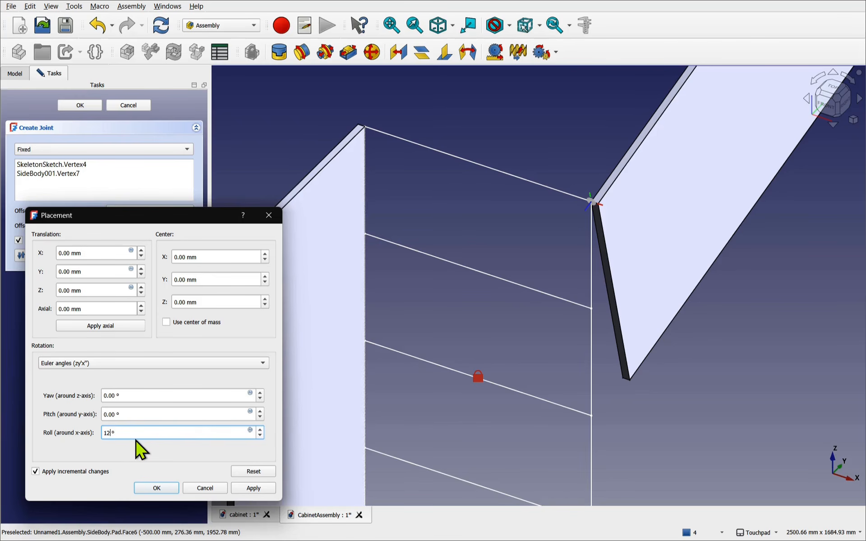
{"action": "key", "text": "BackSpace"}
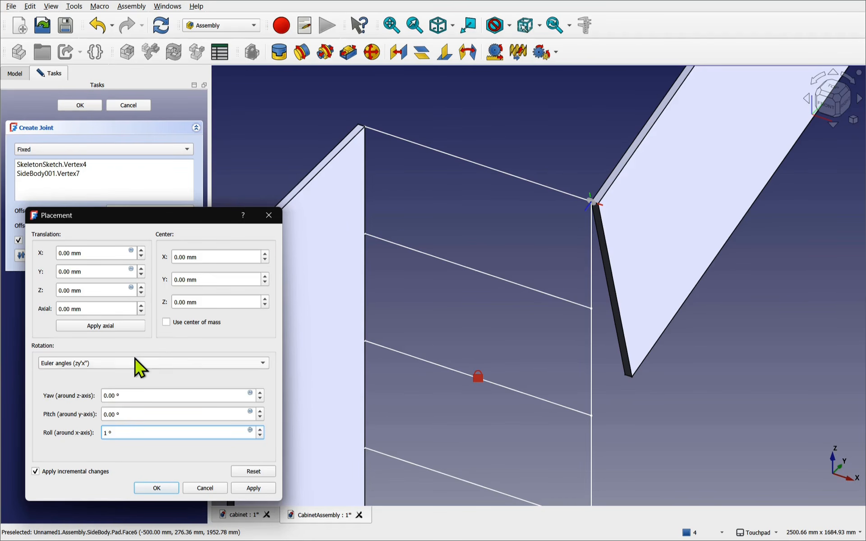
{"action": "left_click", "coordinate": [262, 430]}
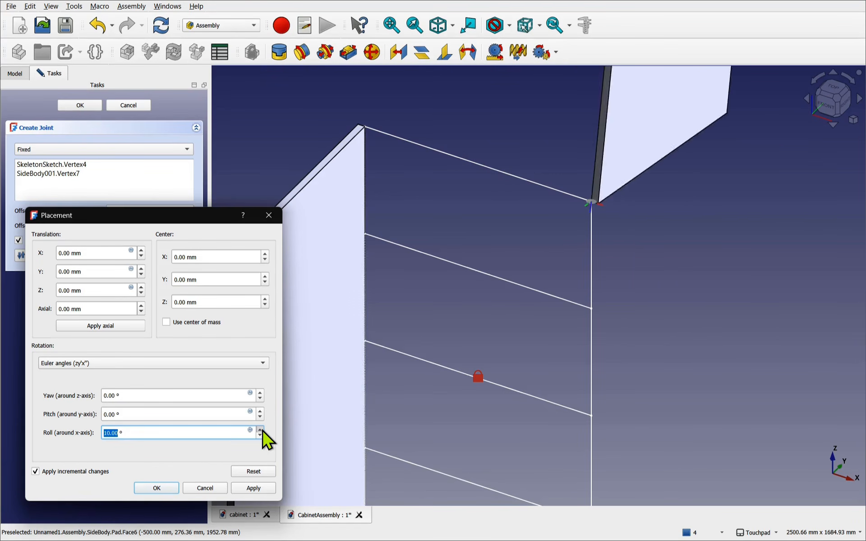
{"action": "left_click", "coordinate": [262, 430]}
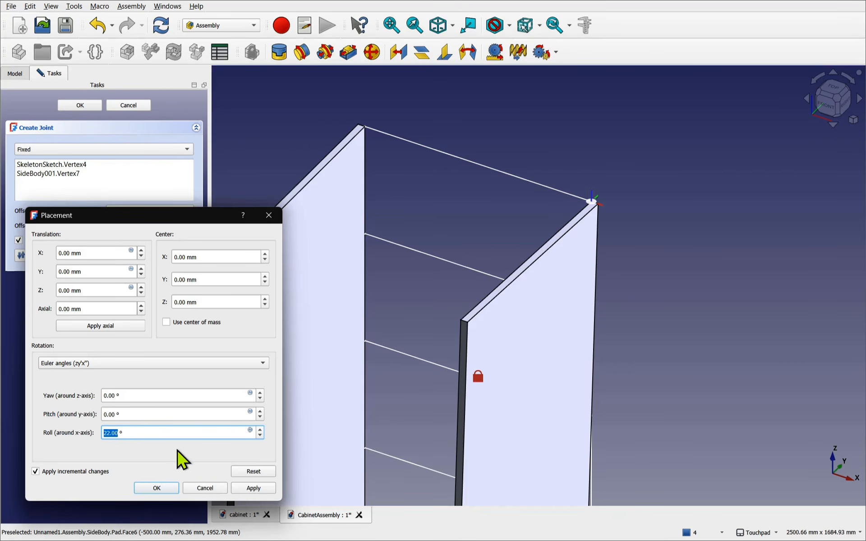
{"action": "type", "text": "1"}
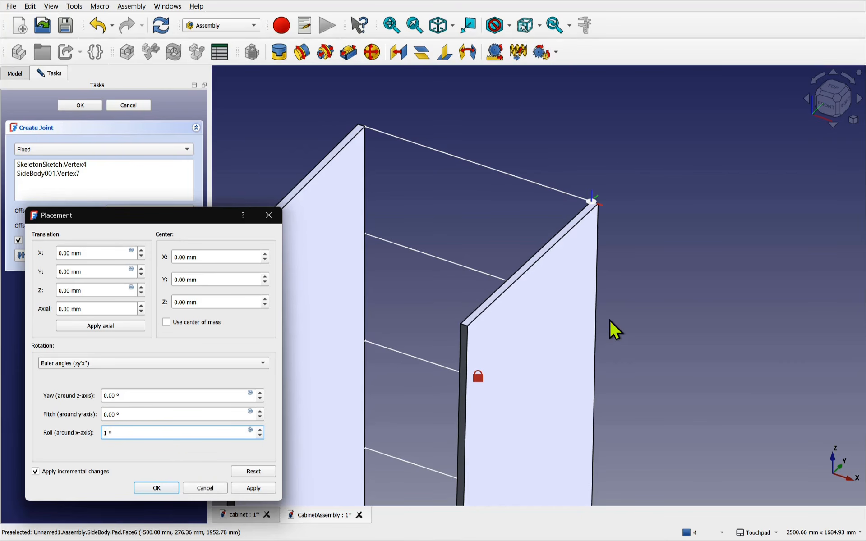
{"action": "left_click", "coordinate": [157, 488]}
{"action": "left_click_drag", "start_coordinate": [599, 361], "coordinate": [473, 341], "text": "alt"}
{"action": "left_click_drag", "start_coordinate": [537, 403], "coordinate": [450, 269], "text": "shift"}
- Correct the Offset1 roll to -90° and finish the right panel's fixed joint
{"action": "left_click", "coordinate": [137, 211]}
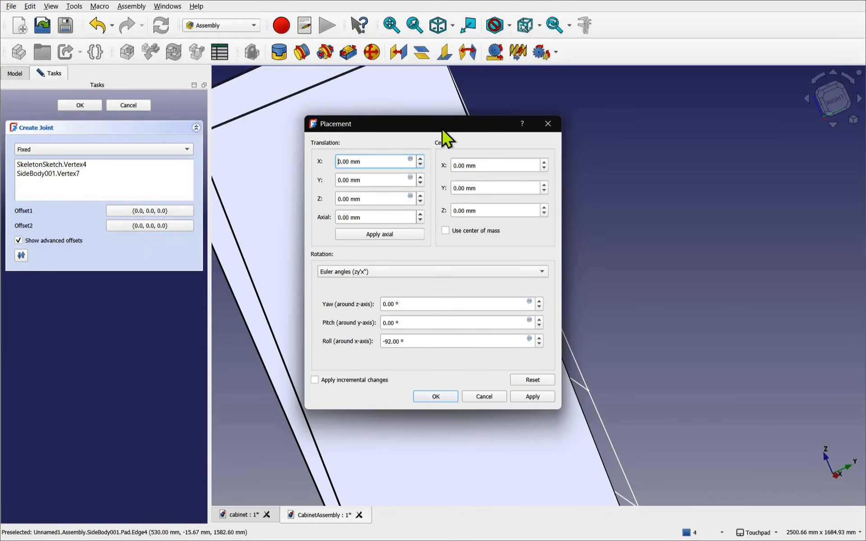
{"action": "left_click_drag", "start_coordinate": [443, 131], "coordinate": [149, 192]}
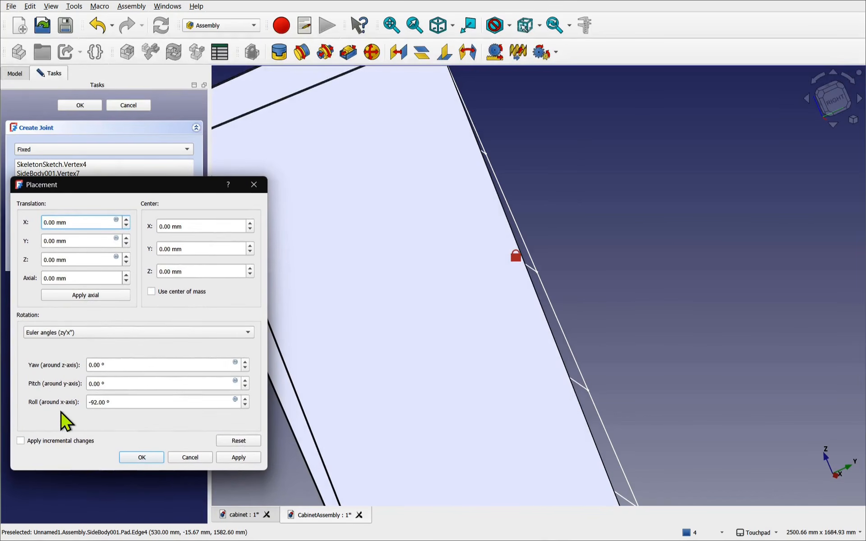
{"action": "left_click", "coordinate": [95, 402]}
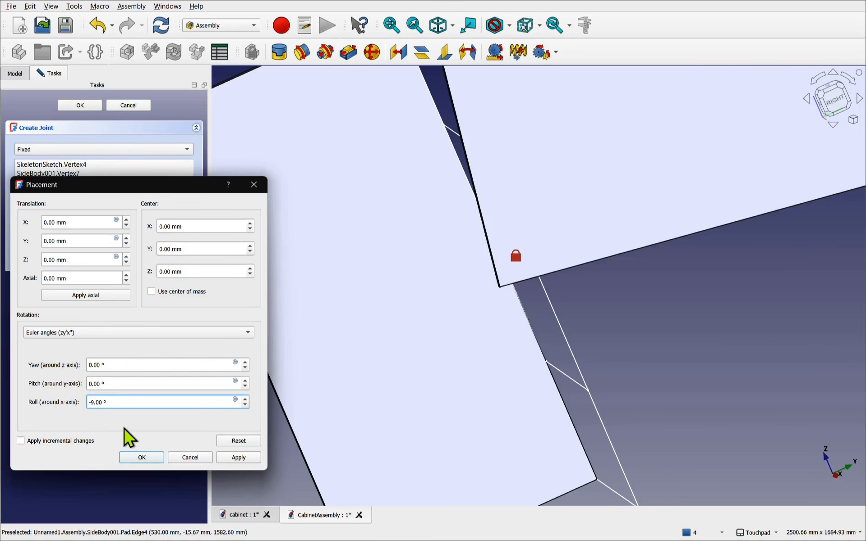
{"action": "key", "text": "BackSpace"}
{"action": "type", "text": "0"}
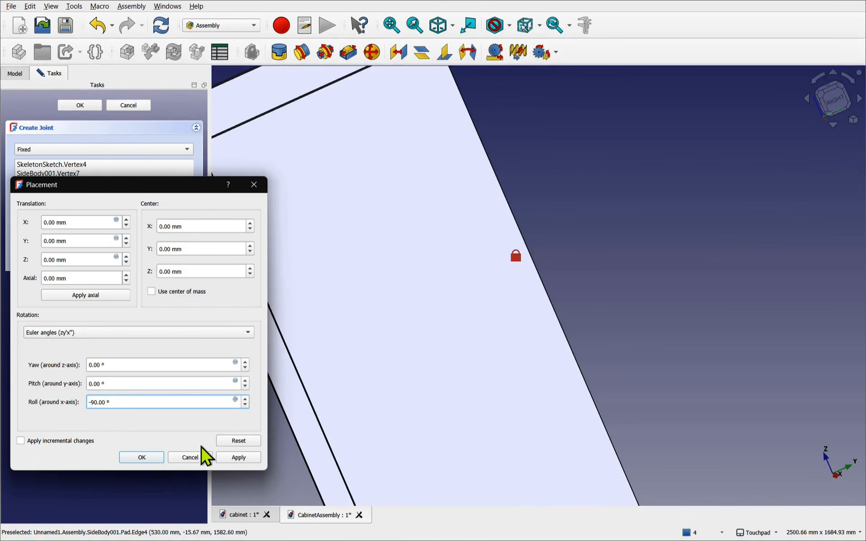
{"action": "left_click", "coordinate": [163, 458]}
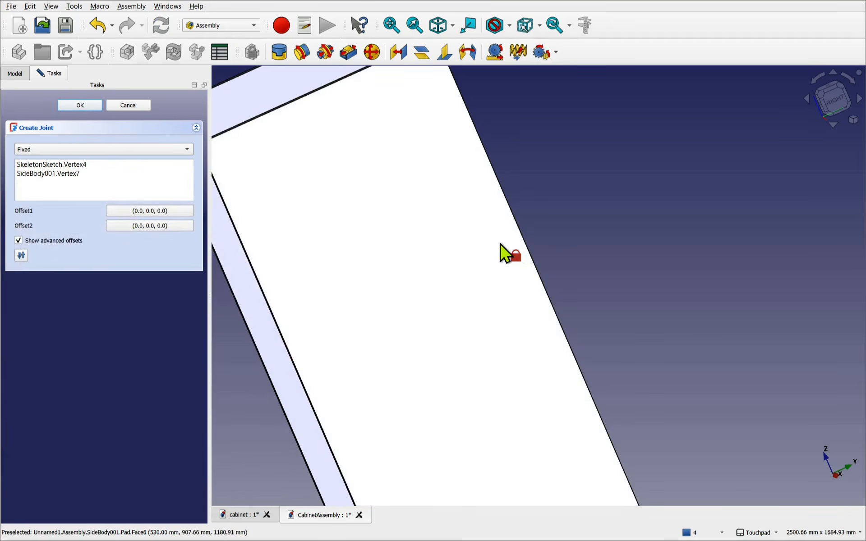
{"action": "scroll", "coordinate": [505, 246], "scroll_direction": "down", "scroll_amount": 4}
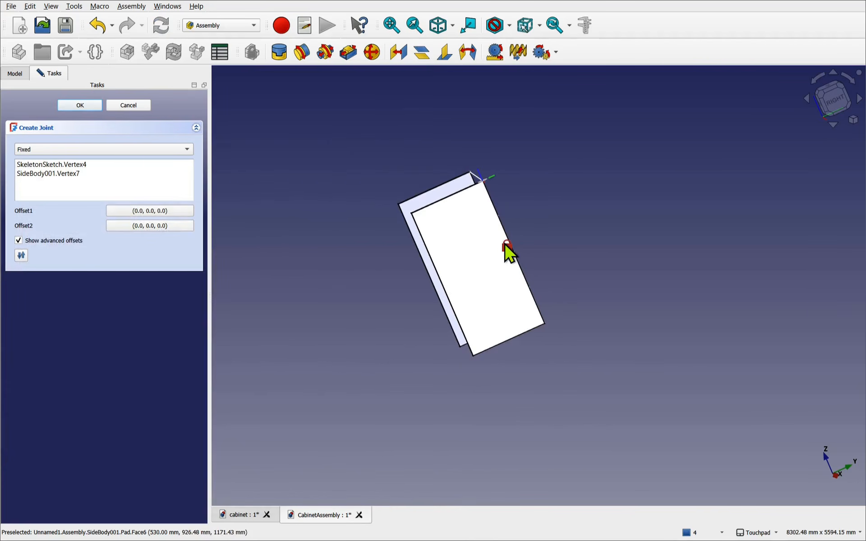
{"action": "left_click", "coordinate": [80, 105]}
- Open SkeletonSketch and inspect its 2000 mm height dimension without changing it
{"action": "middle_click_drag", "start_coordinate": [405, 243], "coordinate": [550, 240], "text": "alt"}
{"action": "middle_click_drag", "start_coordinate": [370, 301], "coordinate": [497, 326], "text": "shift"}
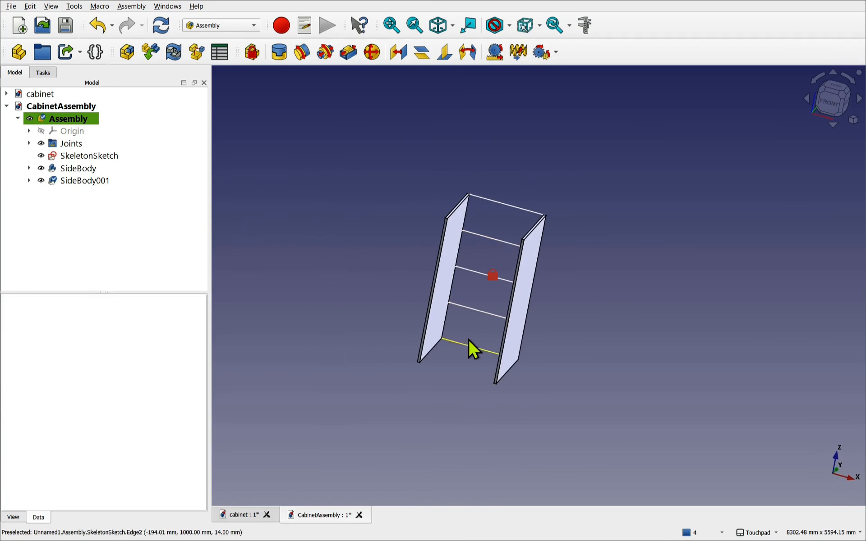
{"action": "double_click", "coordinate": [93, 156]}
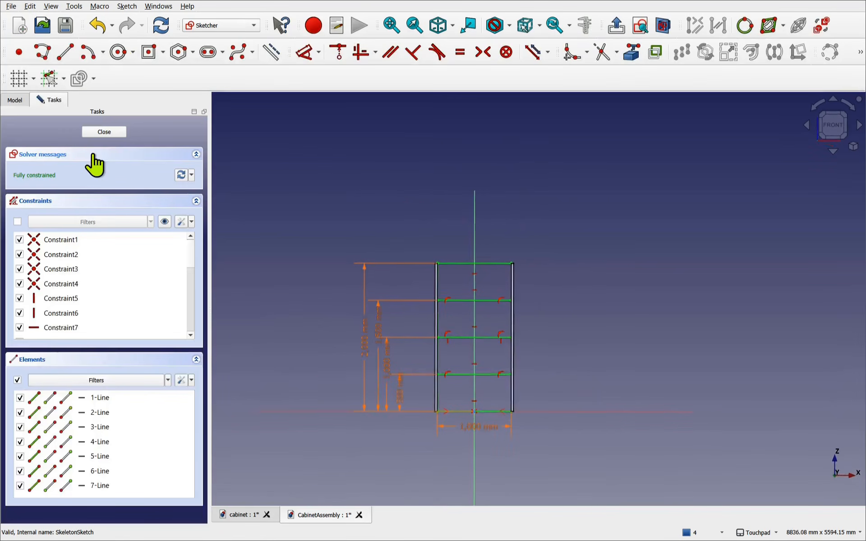
{"action": "double_click", "coordinate": [363, 345]}
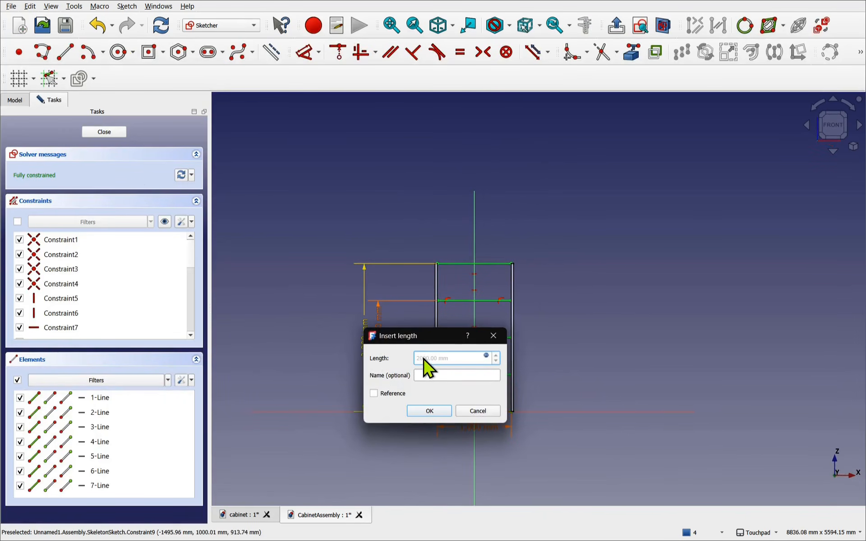
{"action": "left_click", "coordinate": [477, 412]}
- Set the VarSet's Cab Height to 2500 mm, recompute, and select SkeletonSketch
{"action": "left_click", "coordinate": [112, 133]}
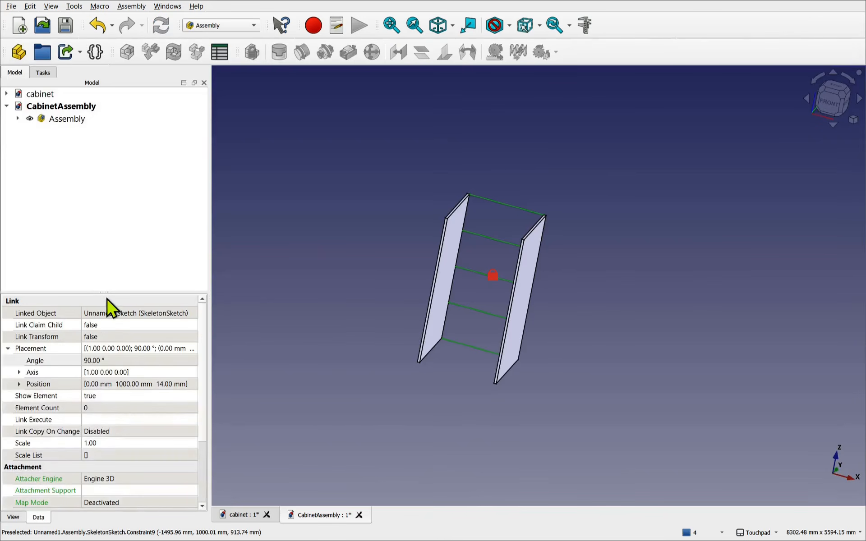
{"action": "left_click", "coordinate": [28, 98]}
{"action": "left_click", "coordinate": [8, 95]}
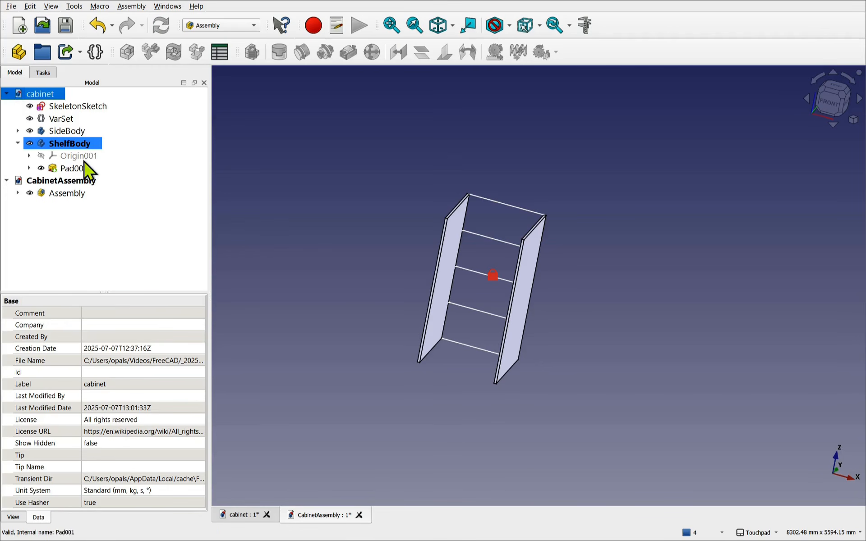
{"action": "left_click", "coordinate": [61, 119]}
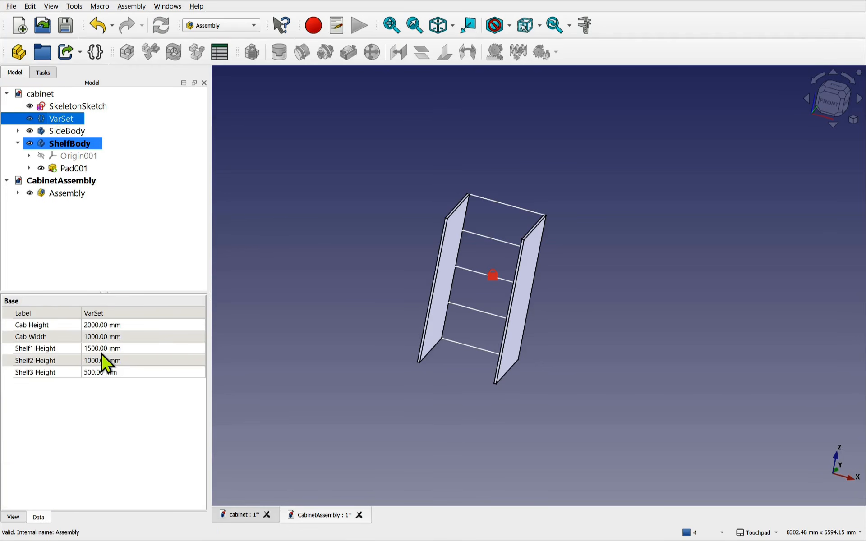
{"action": "left_click", "coordinate": [101, 326]}
{"action": "type", "text": "250"}
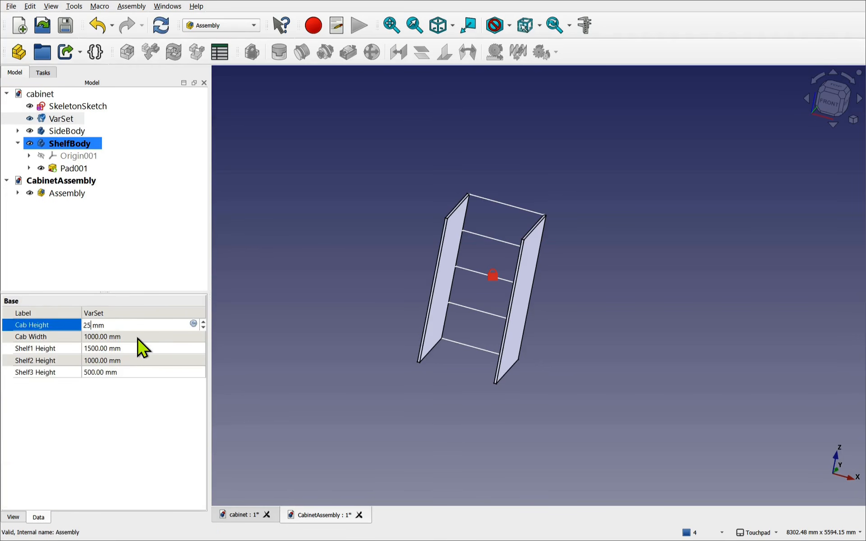
{"action": "type", "text": "0"}
{"action": "key", "text": "Return"}
{"action": "left_click", "coordinate": [162, 27]}
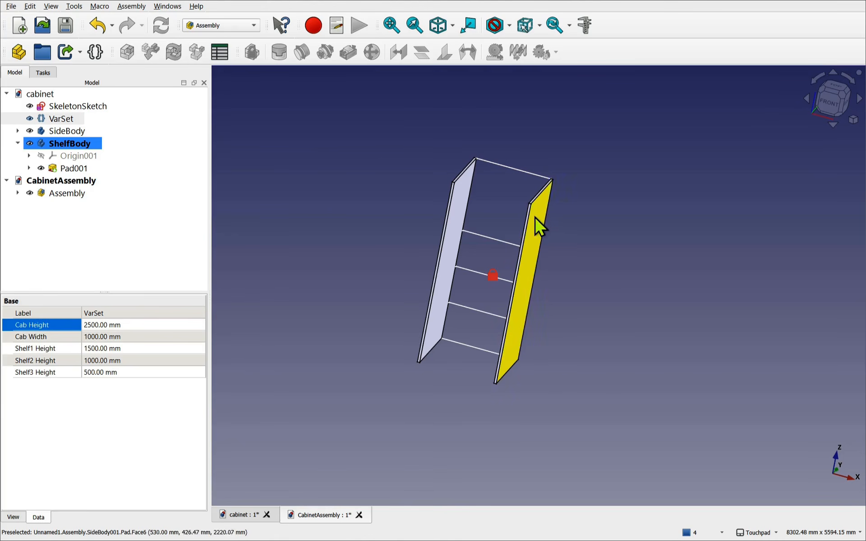
{"action": "scroll", "coordinate": [522, 212], "scroll_direction": "up", "scroll_amount": 3}
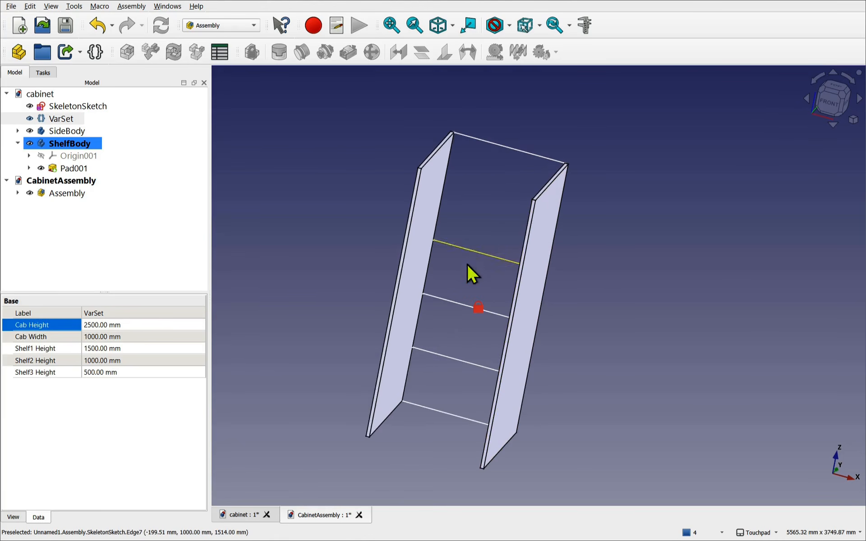
{"action": "left_click", "coordinate": [66, 107]}
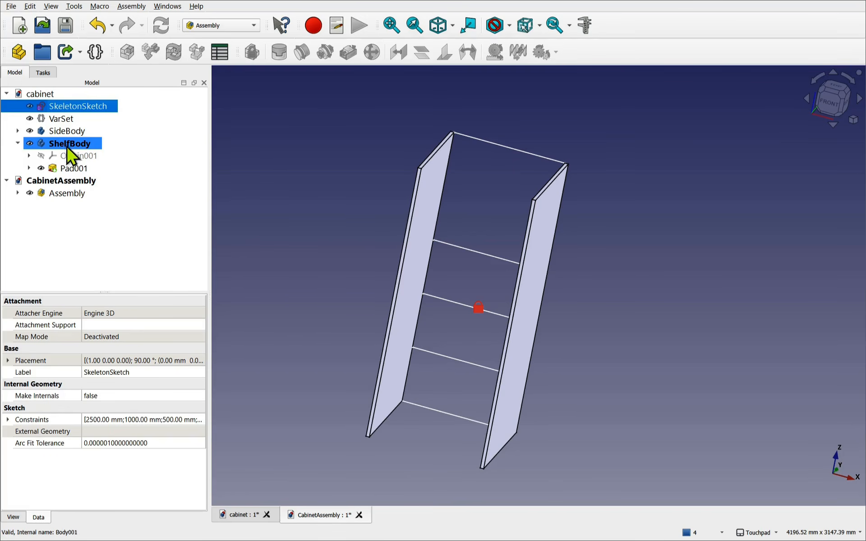
- Activate the Assembly and unground the skeleton sketch
{"action": "left_click", "coordinate": [60, 194]}
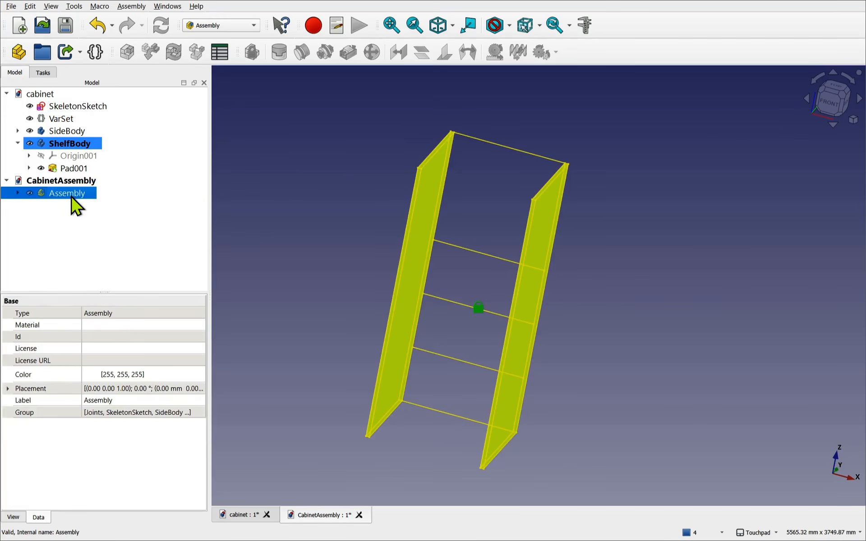
{"action": "double_click", "coordinate": [70, 197]}
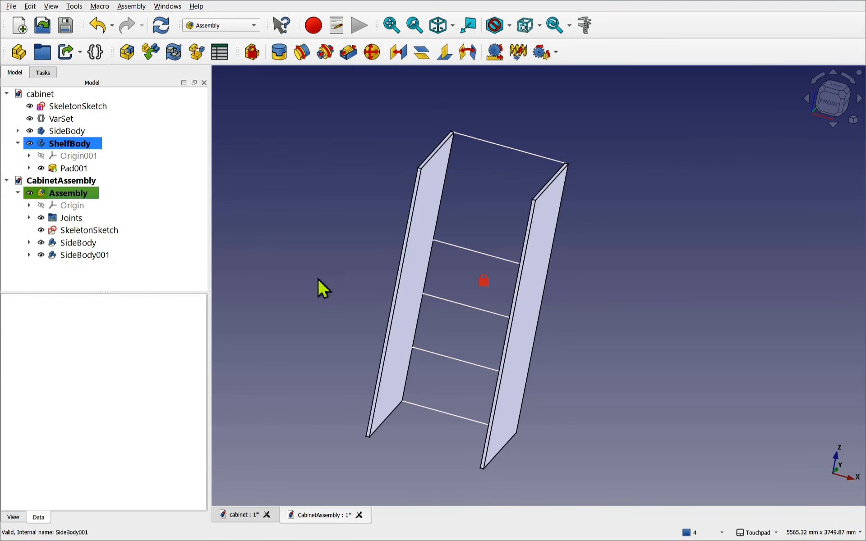
{"action": "left_click", "coordinate": [477, 251]}
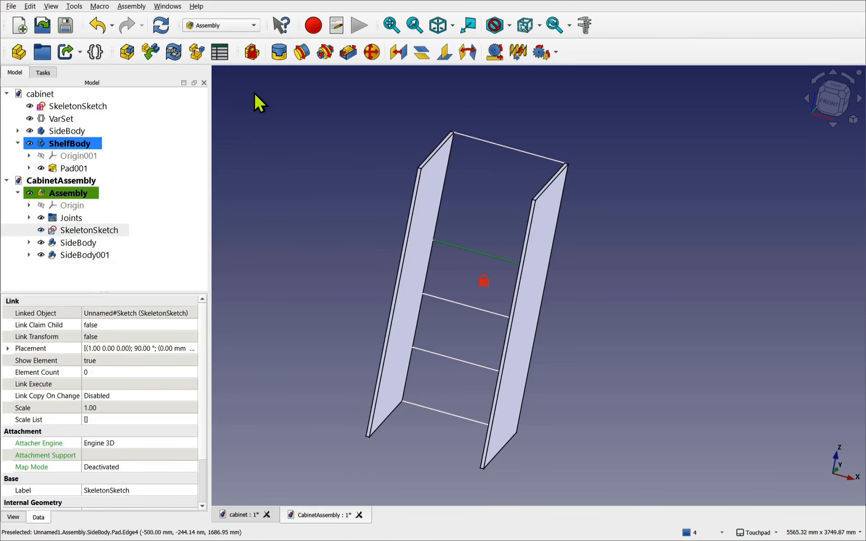
{"action": "left_click", "coordinate": [251, 54]}
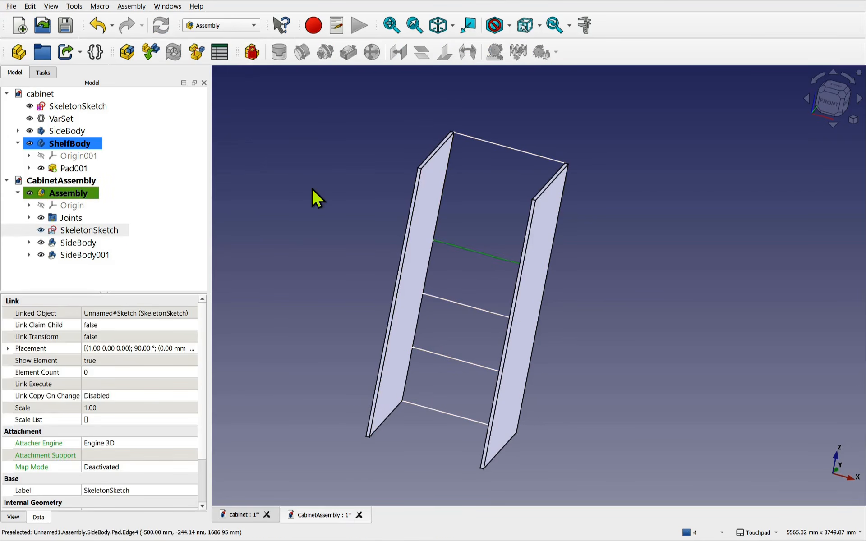
- Rotate the skeleton sketch with its dragger, ground it again, and recompute
{"action": "left_click", "coordinate": [490, 255]}
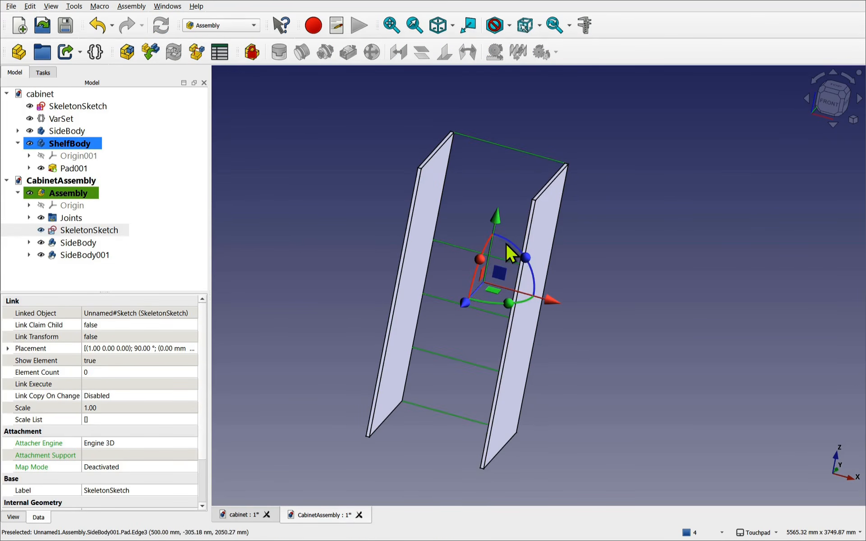
{"action": "mouse_move", "coordinate": [475, 256]}
{"action": "left_mouse_down"}
{"action": "mouse_move", "coordinate": [524, 192]}
{"action": "mouse_move", "coordinate": [512, 203]}
{"action": "mouse_move", "coordinate": [514, 195]}
{"action": "left_mouse_up"}
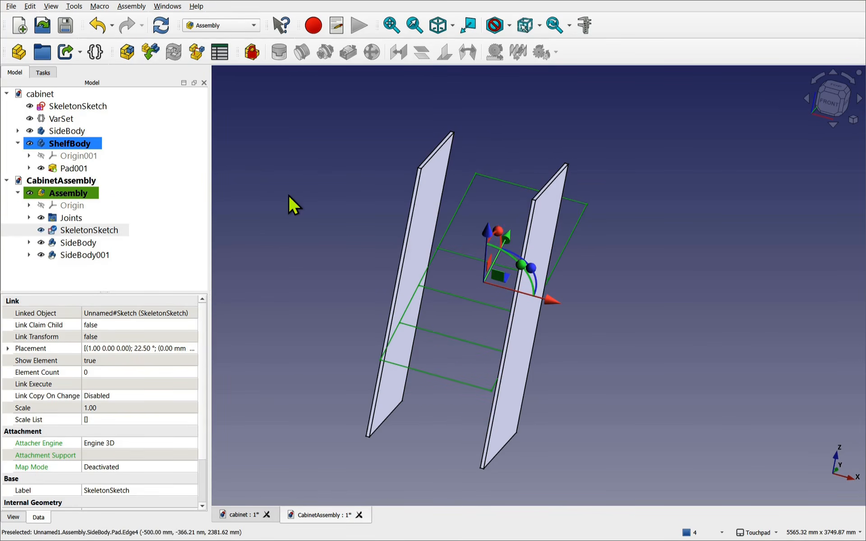
{"action": "left_click", "coordinate": [251, 56]}
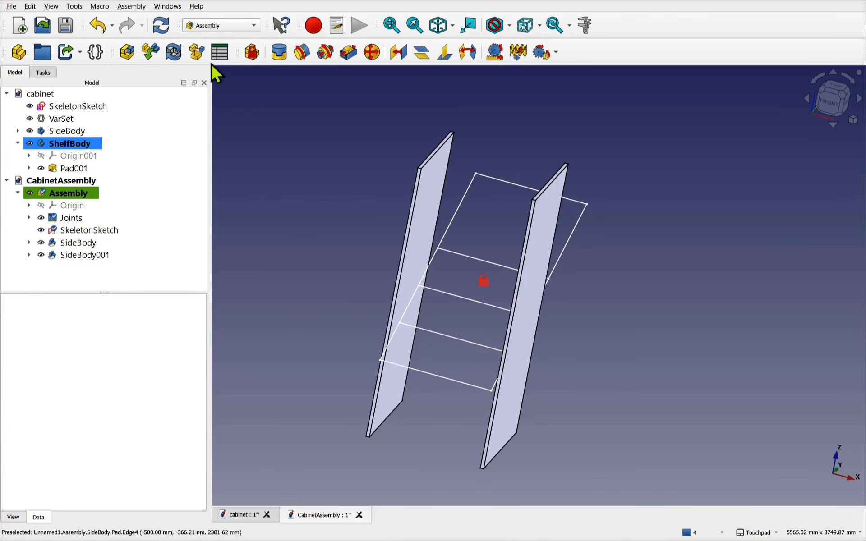
{"action": "left_click", "coordinate": [167, 27]}
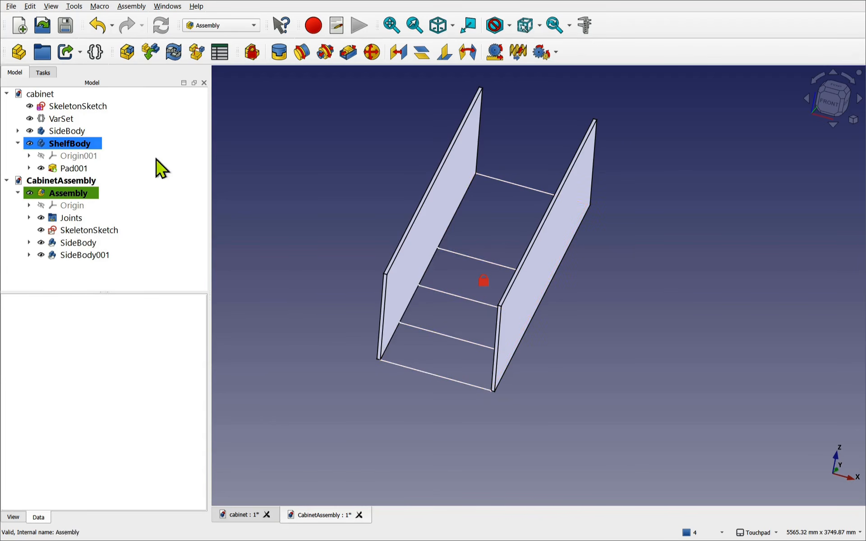
- Rotate the skeleton sketch upright to 90° about X, ground it, and recompute
{"action": "left_click", "coordinate": [494, 262]}
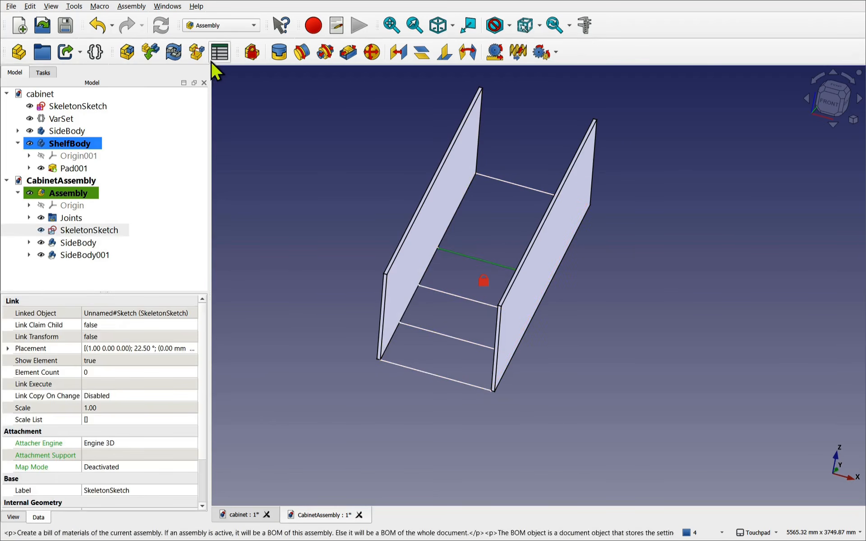
{"action": "left_click", "coordinate": [481, 259]}
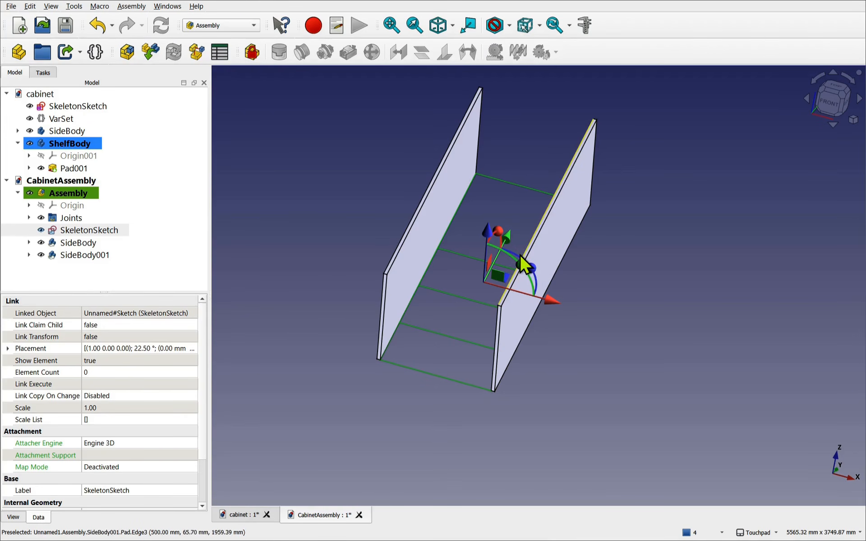
{"action": "left_click", "coordinate": [847, 105]}
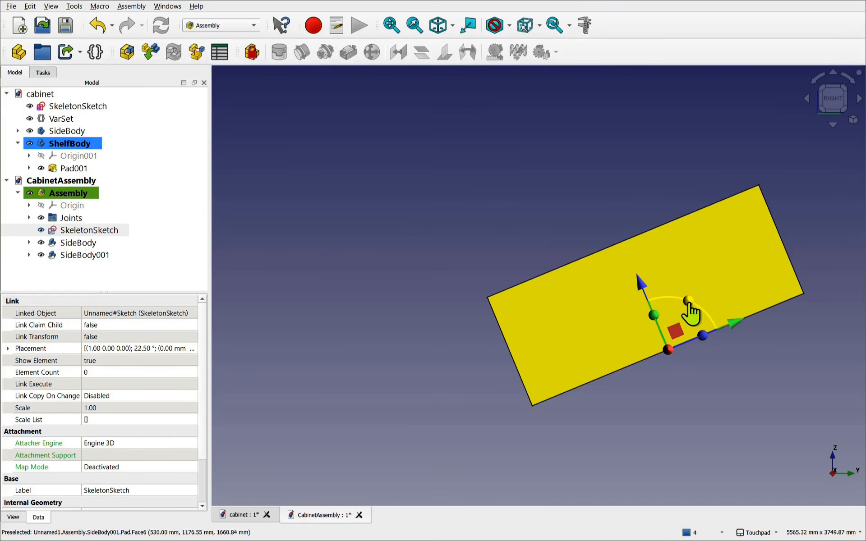
{"action": "mouse_move", "coordinate": [699, 315]}
{"action": "left_mouse_down"}
{"action": "mouse_move", "coordinate": [663, 294]}
{"action": "mouse_move", "coordinate": [618, 311]}
{"action": "left_mouse_up"}
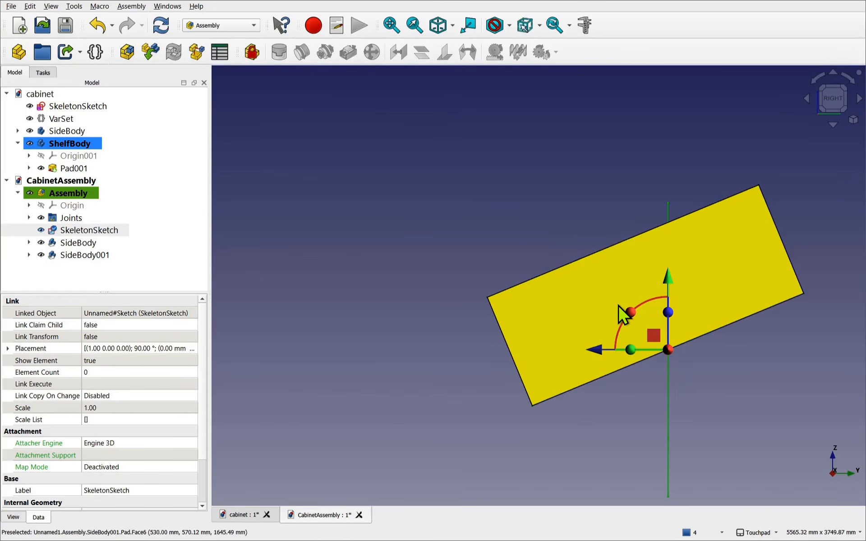
{"action": "left_click", "coordinate": [161, 26]}
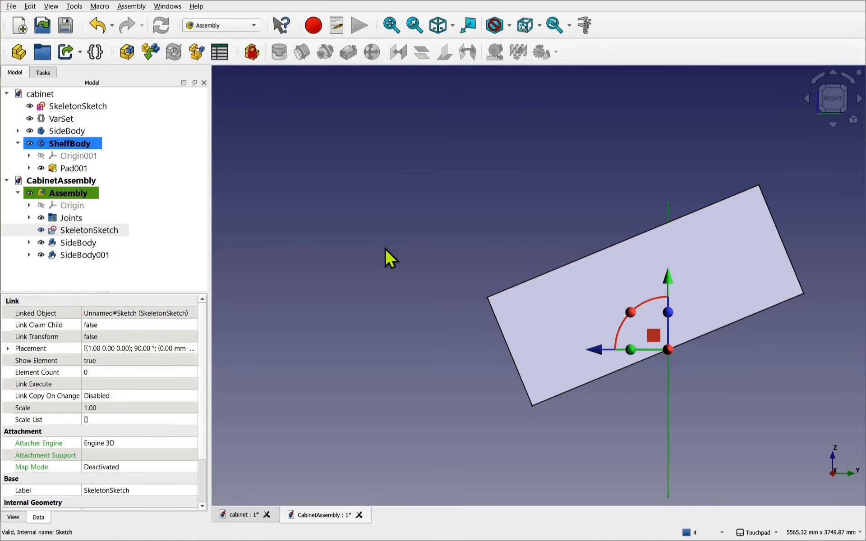
{"action": "left_click", "coordinate": [252, 53]}
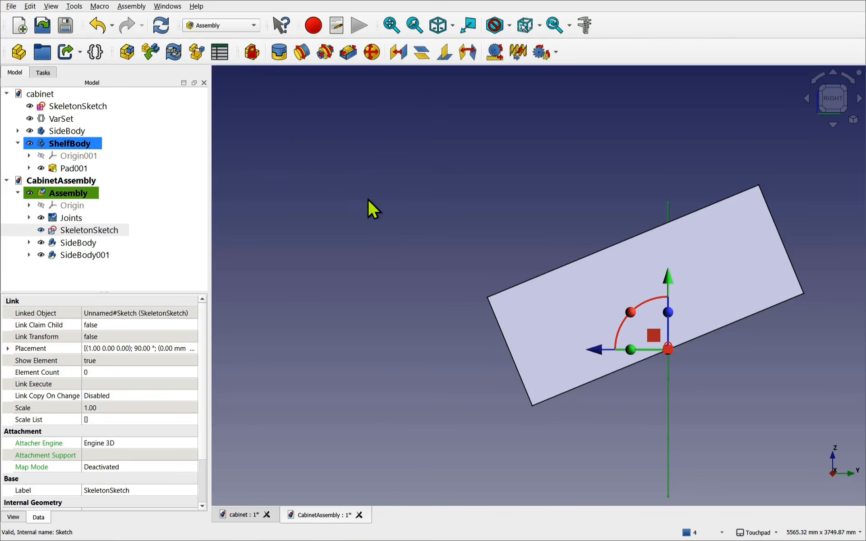
{"action": "left_click", "coordinate": [162, 27]}
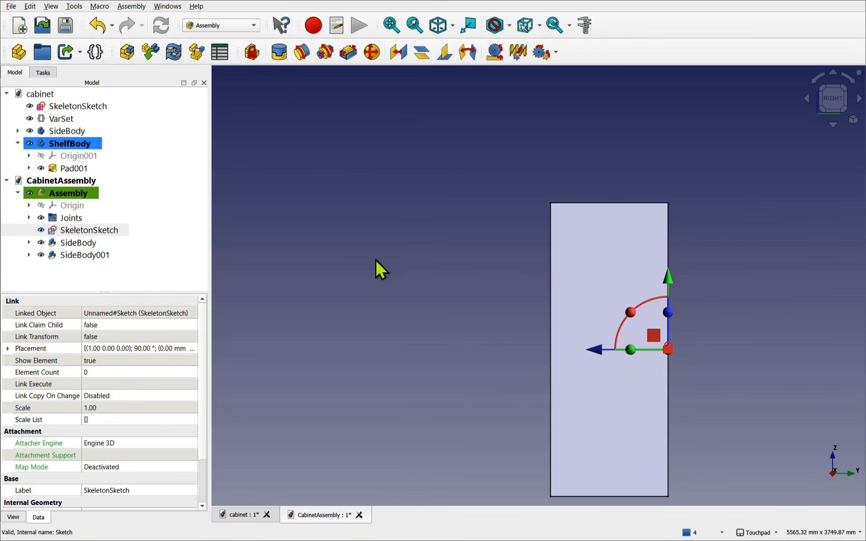
{"action": "middle_click_drag", "start_coordinate": [516, 350], "coordinate": [709, 359], "text": "alt"}
{"action": "left_click", "coordinate": [692, 362]}
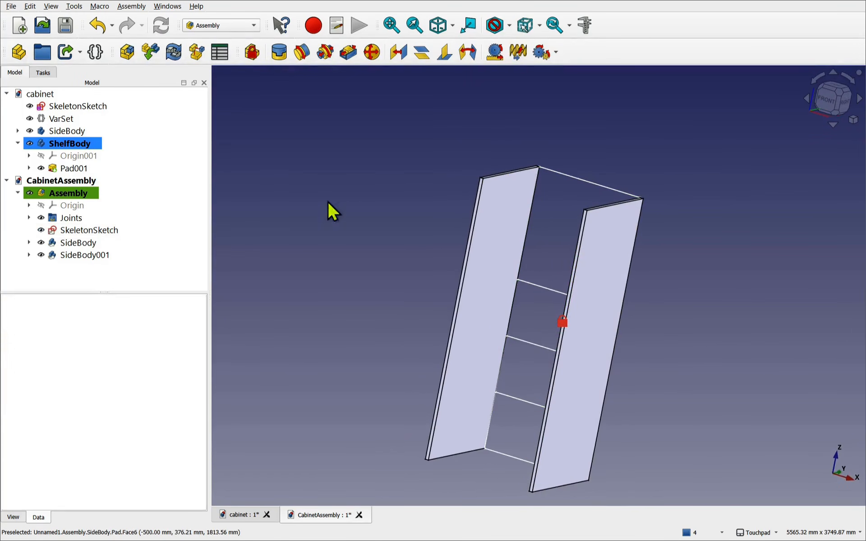
- Insert three ShelfBody shelves and place them loose to the left of the cabinet
{"action": "left_click", "coordinate": [152, 55]}
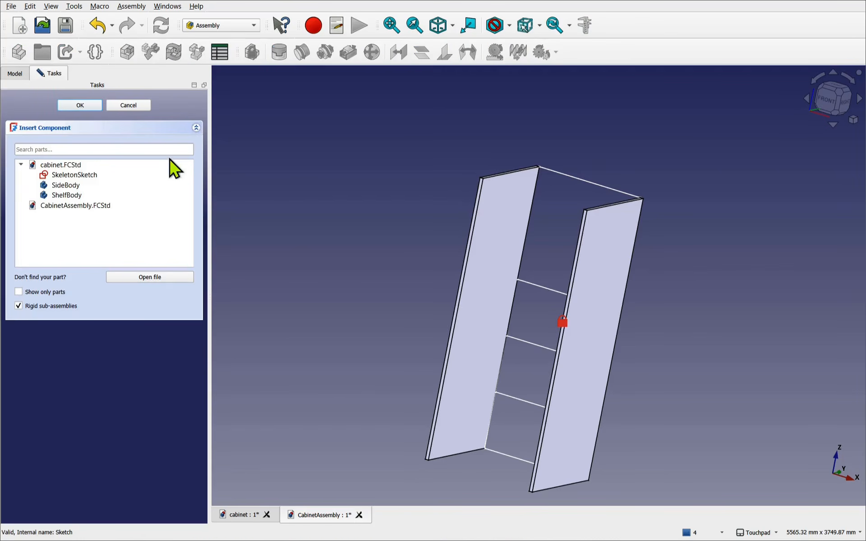
{"action": "left_click", "coordinate": [73, 195]}
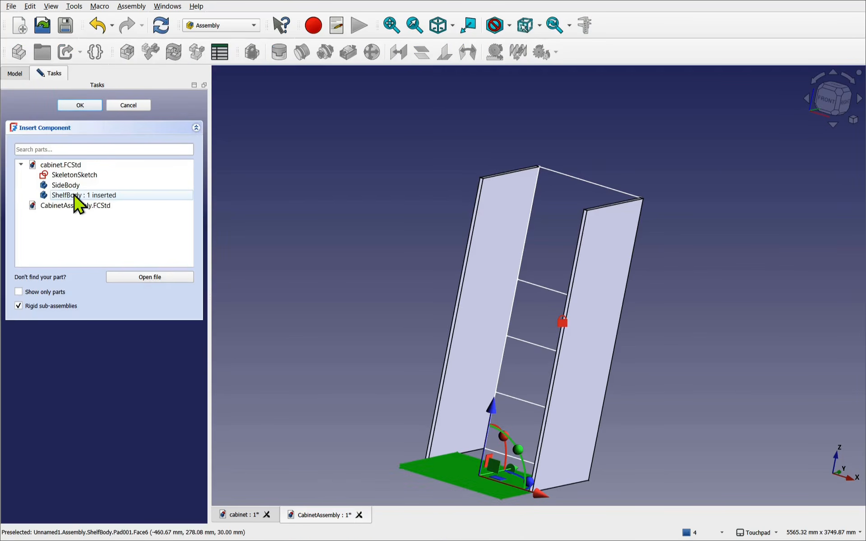
{"action": "left_click", "coordinate": [470, 461]}
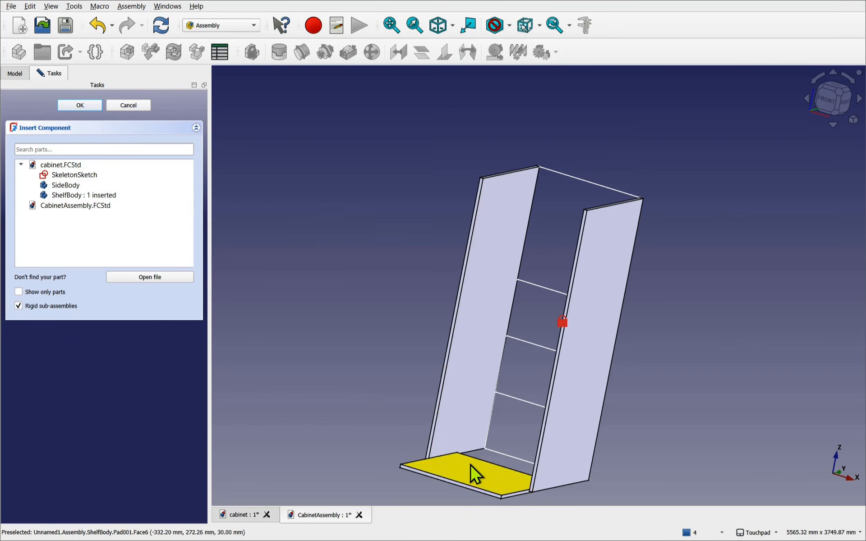
{"action": "left_click_drag", "start_coordinate": [471, 465], "coordinate": [320, 267]}
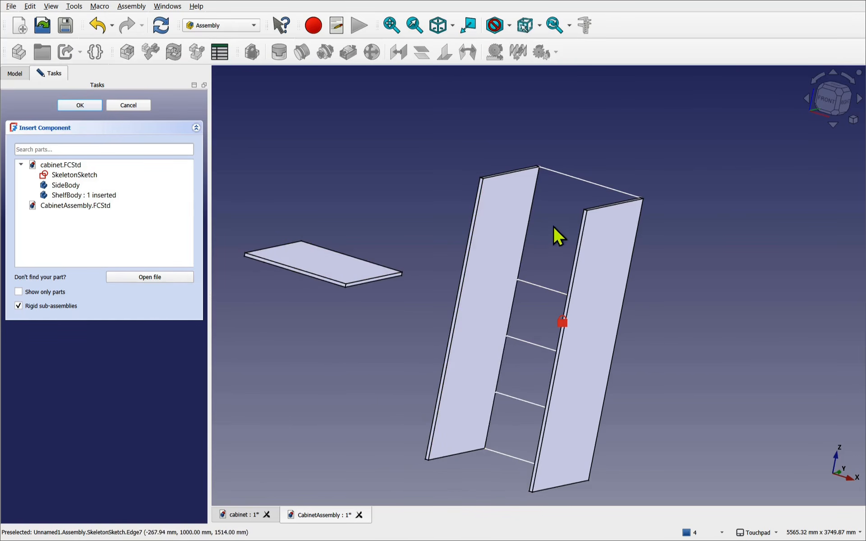
{"action": "left_click", "coordinate": [75, 196]}
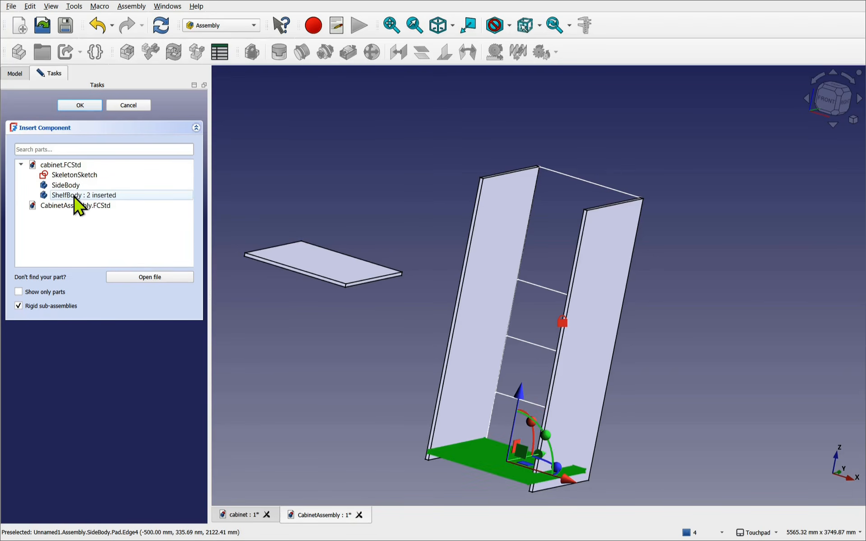
{"action": "left_click", "coordinate": [75, 197]}
{"action": "left_click", "coordinate": [378, 383]}
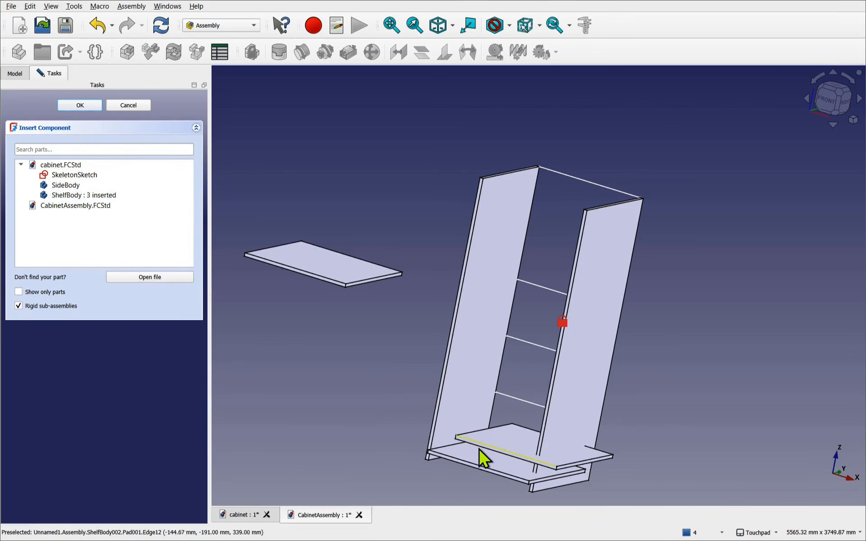
{"action": "left_click_drag", "start_coordinate": [503, 465], "coordinate": [273, 348]}
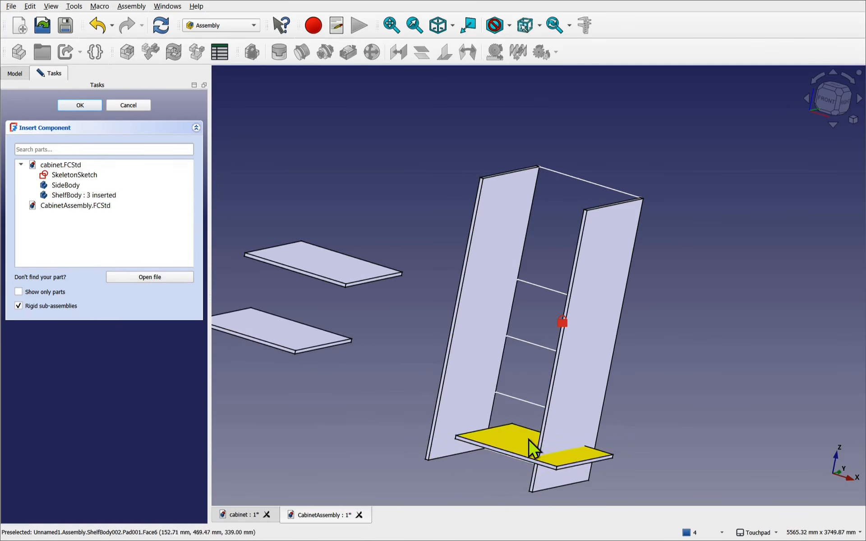
{"action": "left_click_drag", "start_coordinate": [528, 439], "coordinate": [292, 396]}
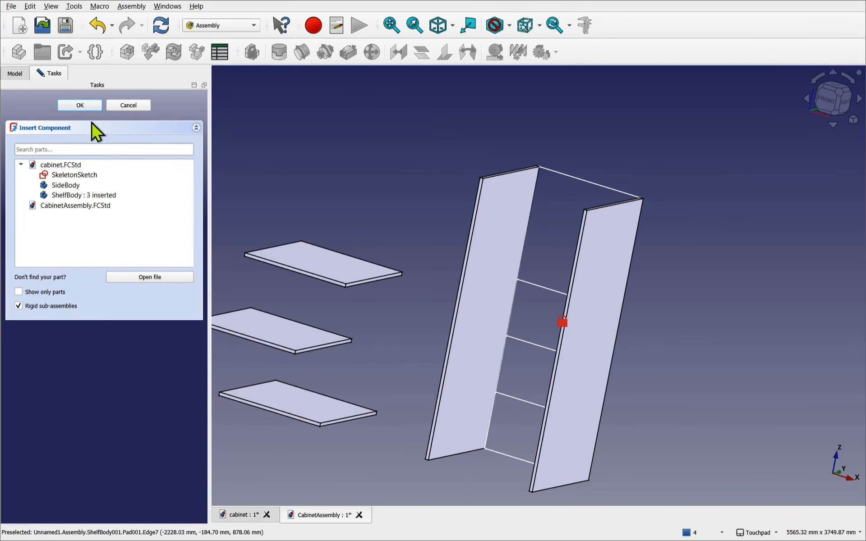
{"action": "left_click", "coordinate": [76, 107]}
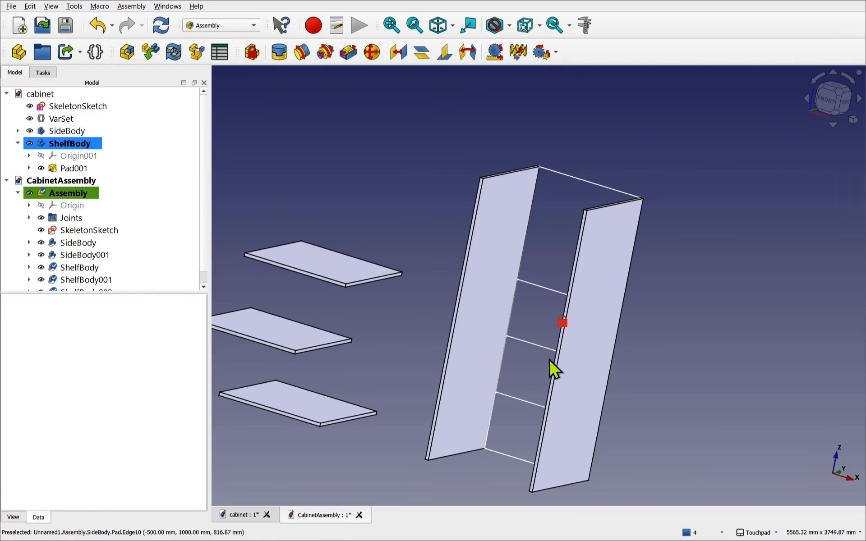
- Hide the SideBody side panel and the right side panel
{"action": "left_click", "coordinate": [574, 369]}
{"action": "left_click", "coordinate": [463, 331]}
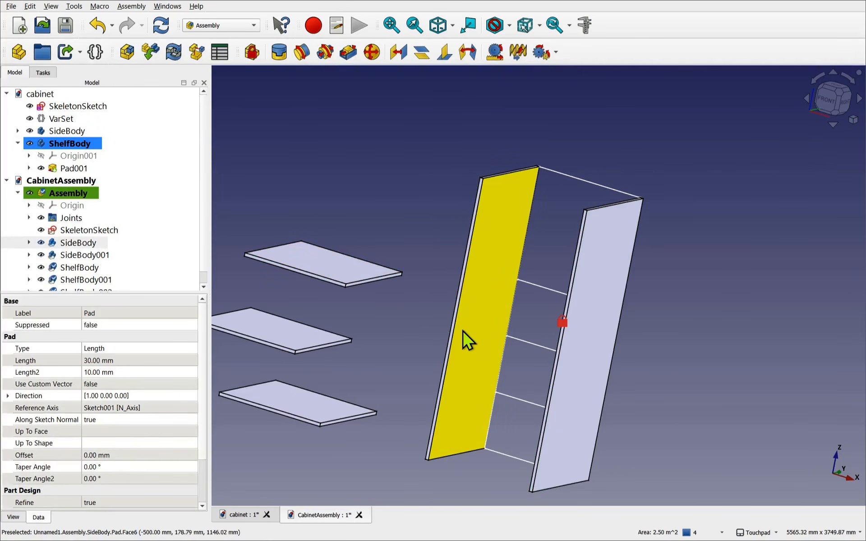
{"action": "left_click", "coordinate": [368, 193]}
{"action": "left_click", "coordinate": [86, 243]}
{"action": "key", "text": "space"}
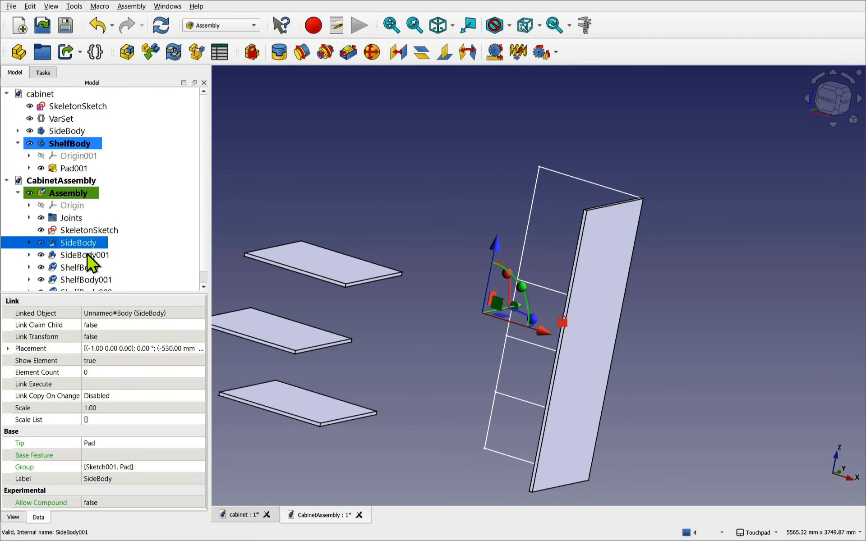
{"action": "left_click", "coordinate": [79, 255]}
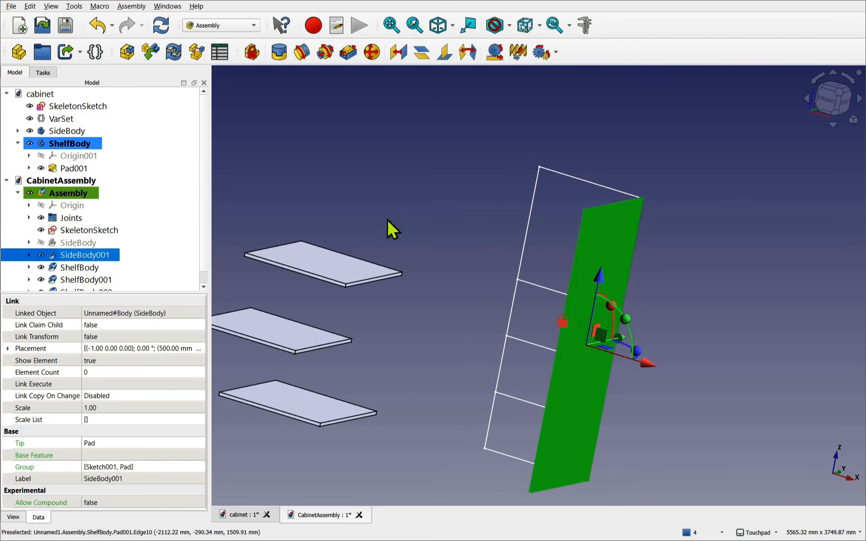
{"action": "left_click", "coordinate": [373, 197]}
{"action": "left_click", "coordinate": [580, 369]}
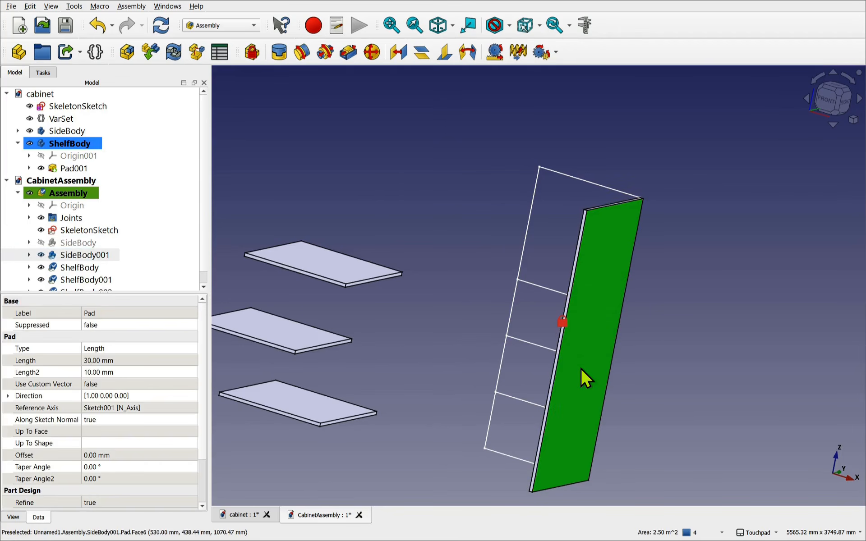
{"action": "key", "text": "space"}
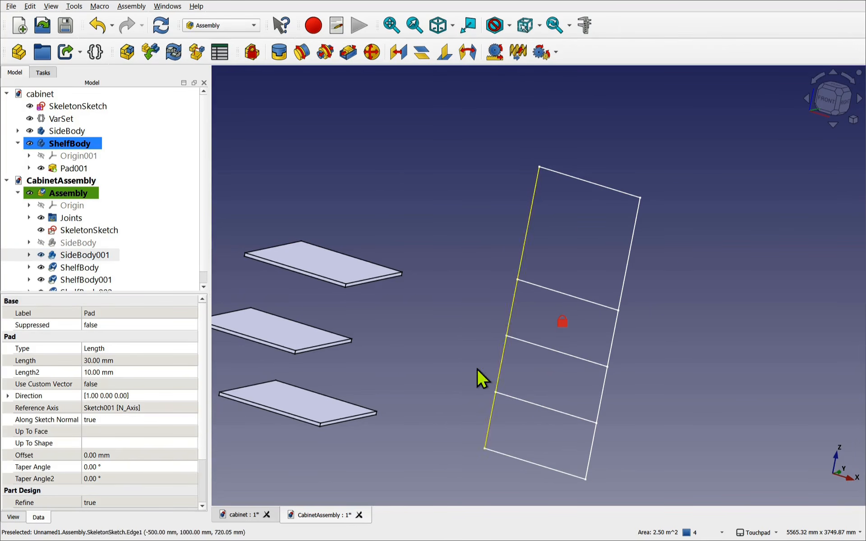
- Adjust SideBody001 and its Pad visibility so the side panel stays hidden
{"action": "left_click", "coordinate": [68, 256]}
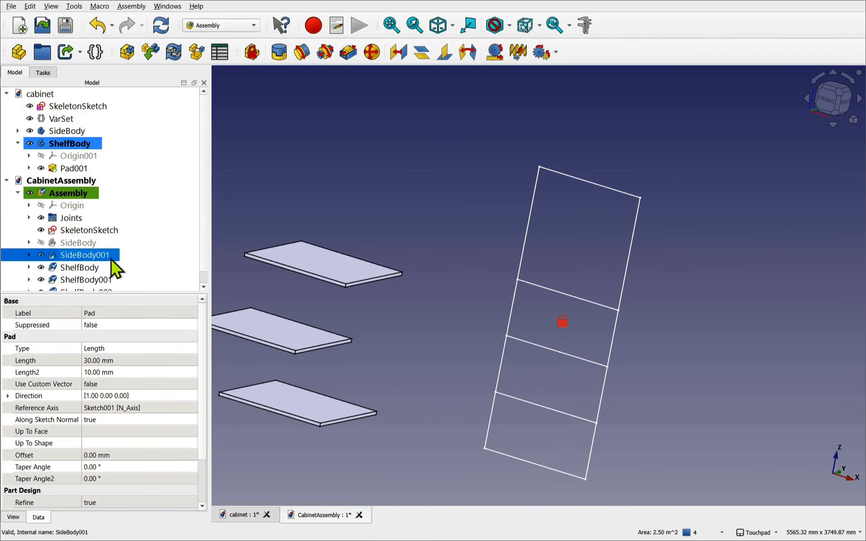
{"action": "left_click", "coordinate": [204, 288]}
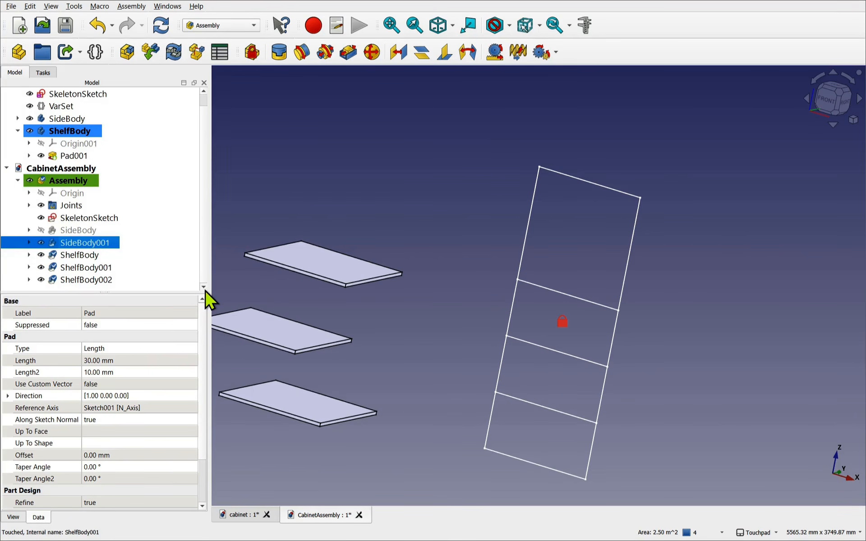
{"action": "left_click", "coordinate": [29, 242]}
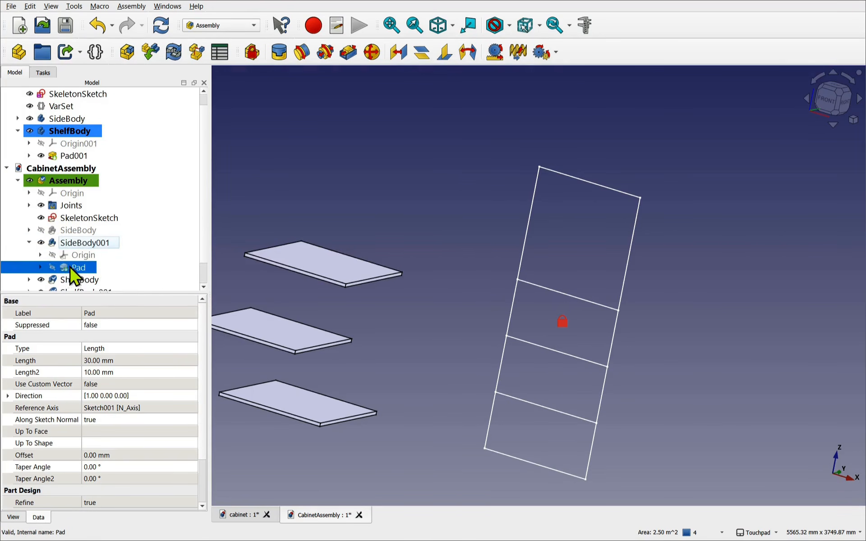
{"action": "key", "text": "space"}
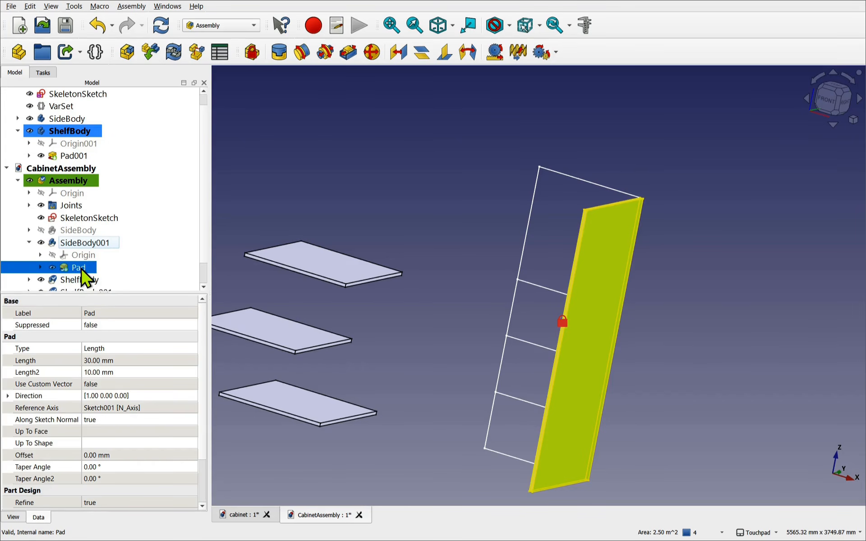
{"action": "left_click", "coordinate": [41, 244]}
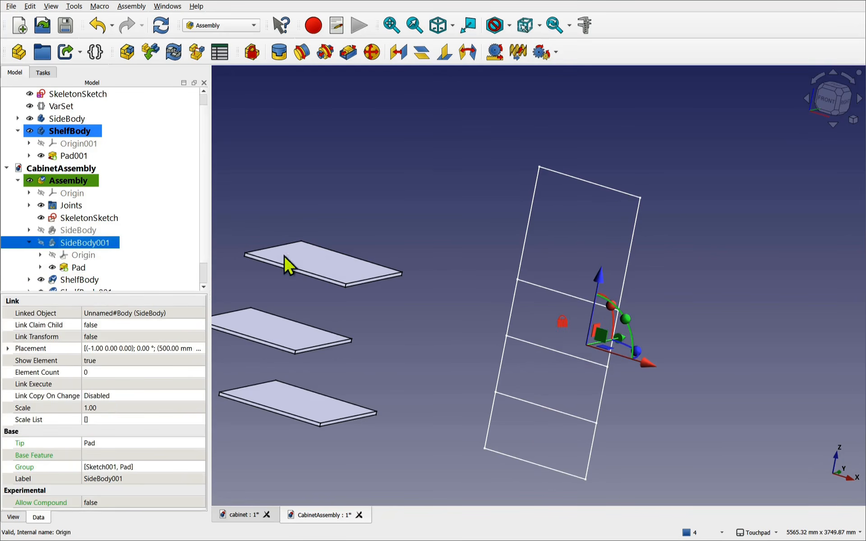
{"action": "left_click", "coordinate": [450, 255]}
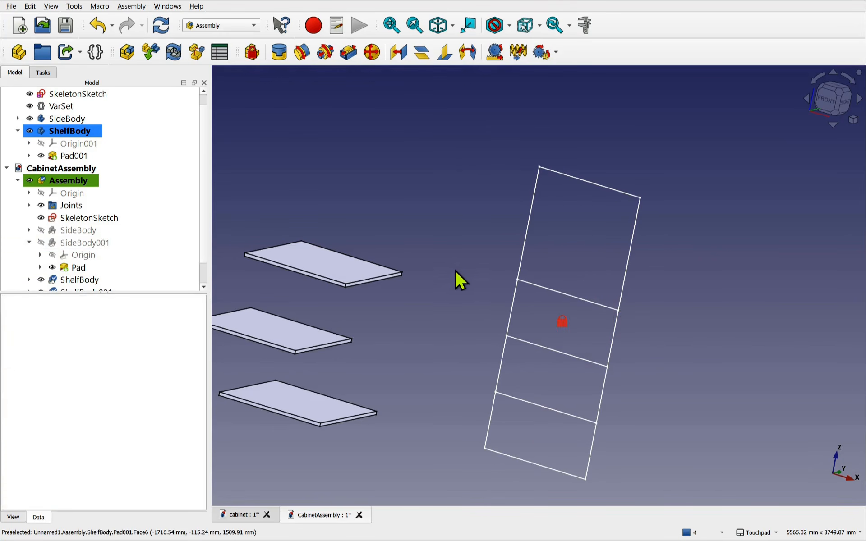
- Select a top-shelf corner and the matching skeleton sketch corner
{"action": "mouse_move", "coordinate": [456, 269]}
{"action": "middle_mouse_down"}
{"action": "mouse_move", "coordinate": [451, 296]}
{"action": "mouse_move", "coordinate": [415, 304]}
{"action": "mouse_move", "coordinate": [451, 255]}
{"action": "middle_mouse_up"}
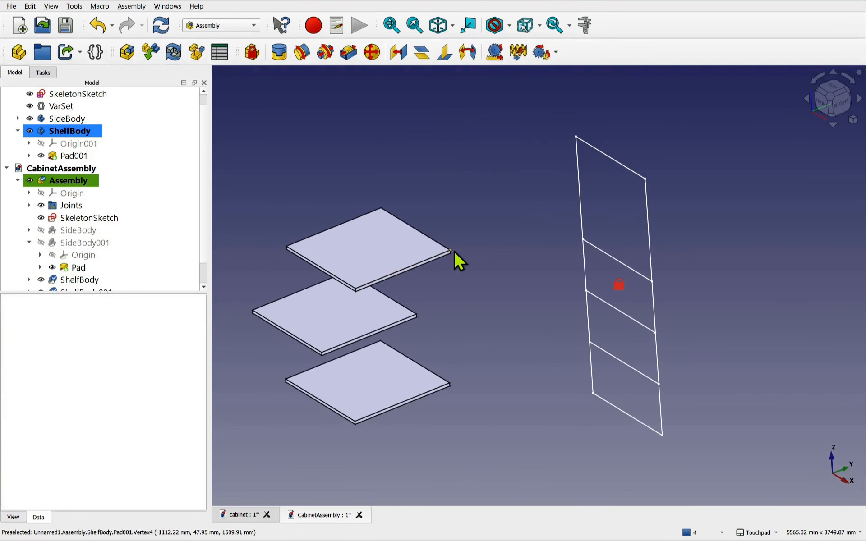
{"action": "left_click", "coordinate": [451, 252]}
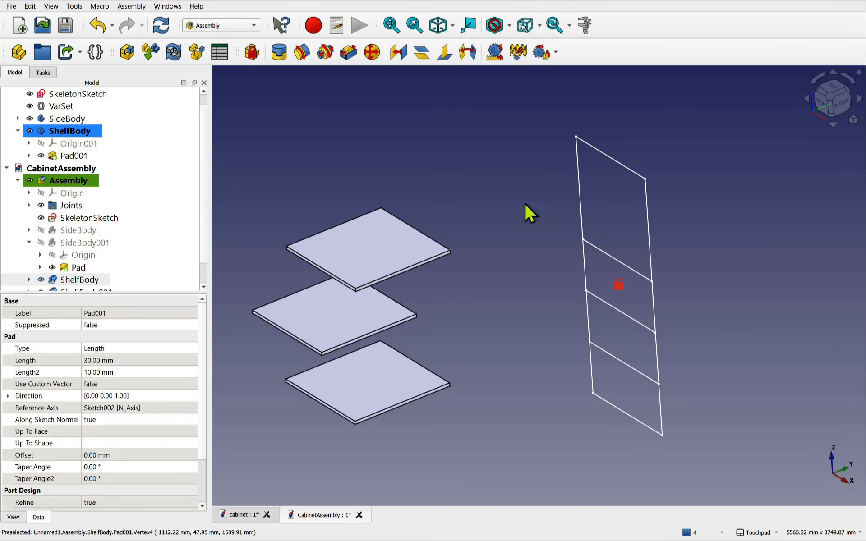
{"action": "left_click", "coordinate": [645, 176], "text": "ctrl"}
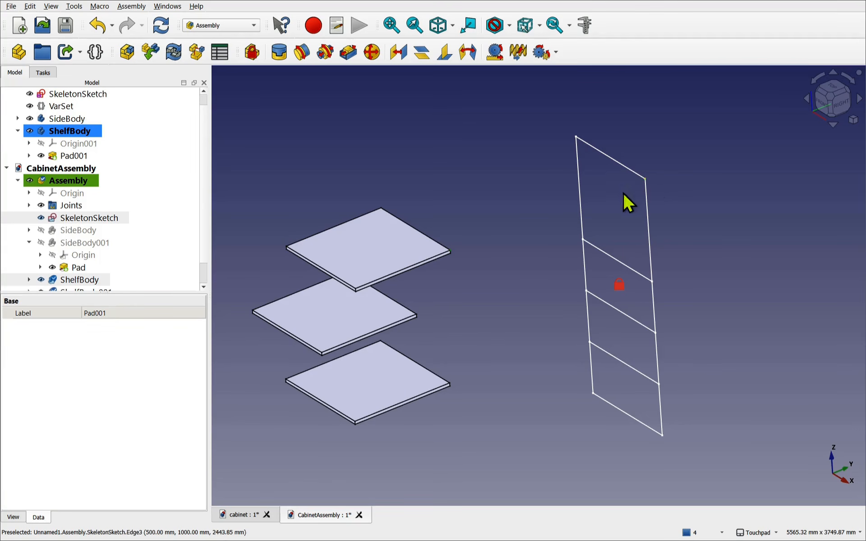
{"action": "scroll", "coordinate": [540, 201], "scroll_direction": "up", "scroll_amount": 1}
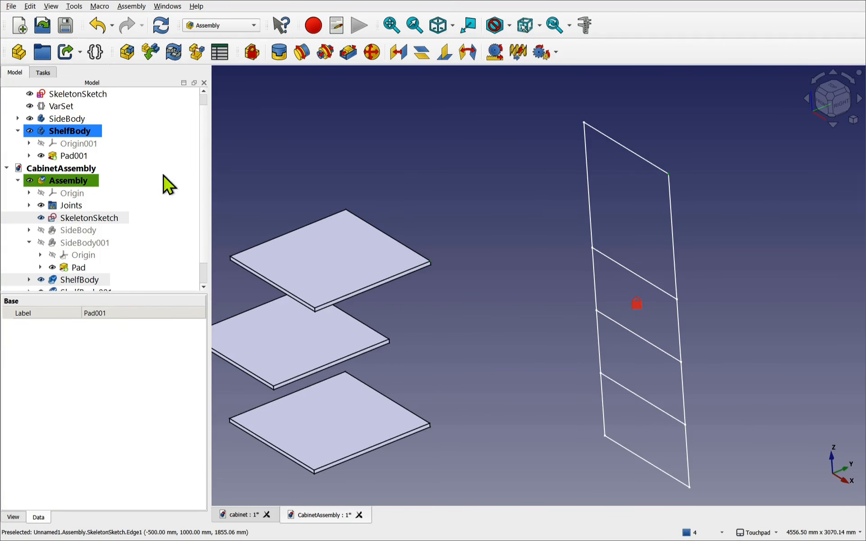
- Create a Fixed joint between the shelf corner and sketch corner, rotation left at 0
{"action": "left_click", "coordinate": [278, 53]}
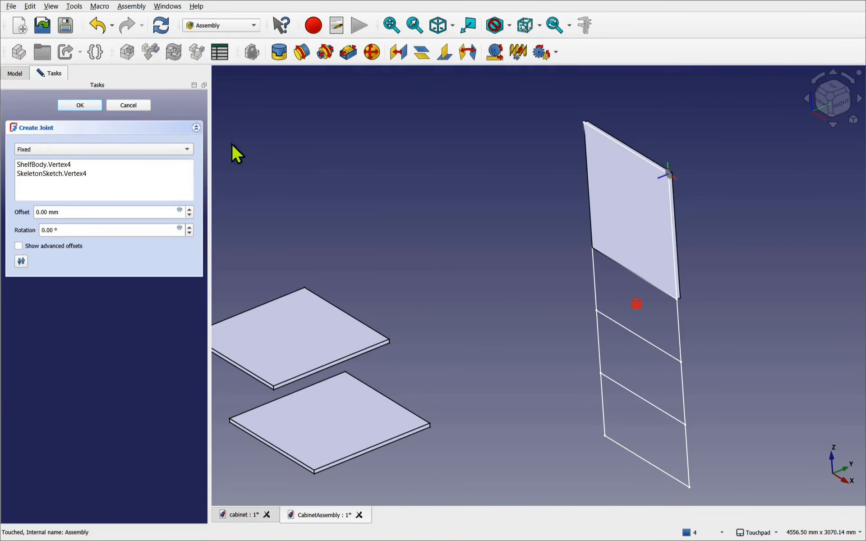
{"action": "left_click", "coordinate": [190, 228]}
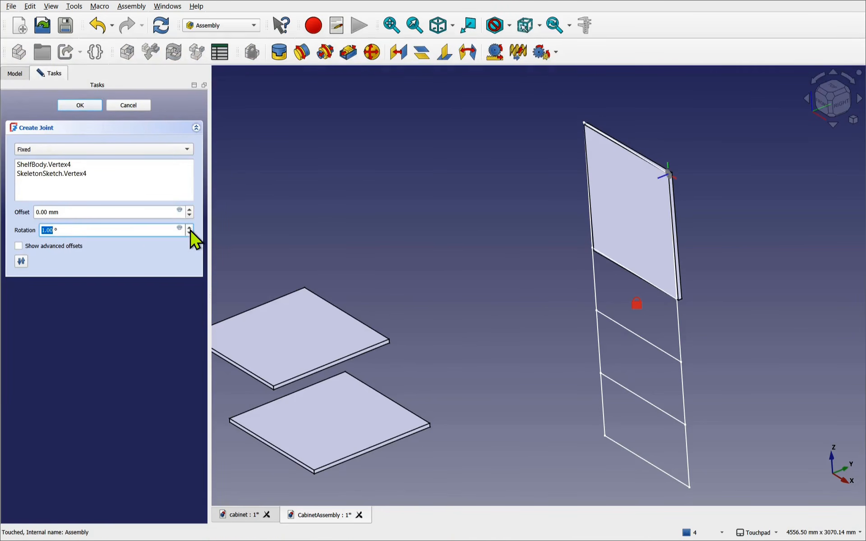
{"action": "left_click", "coordinate": [189, 228]}
{"action": "left_click", "coordinate": [190, 233]}
{"action": "left_click", "coordinate": [189, 233]}
- Roll the joint's Offset1 by 90° so the shelf lies flat, and finish the joint
{"action": "left_click", "coordinate": [19, 246]}
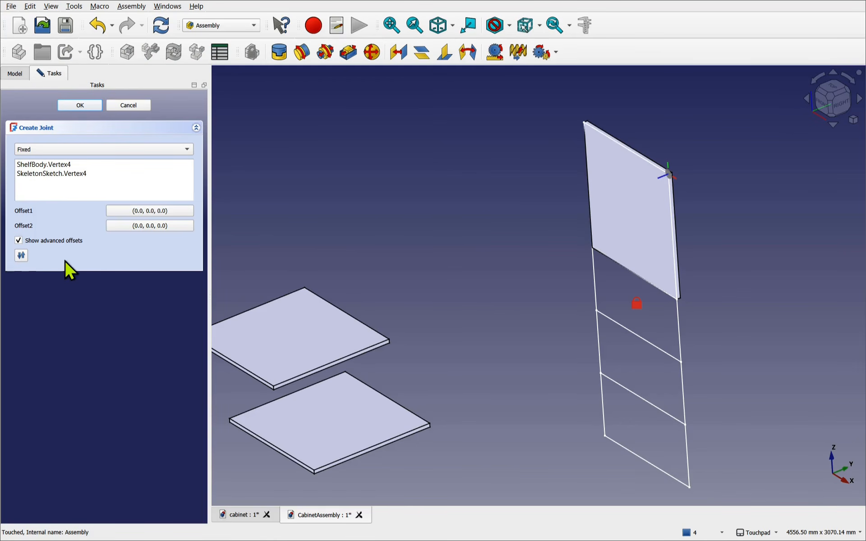
{"action": "left_click", "coordinate": [136, 212]}
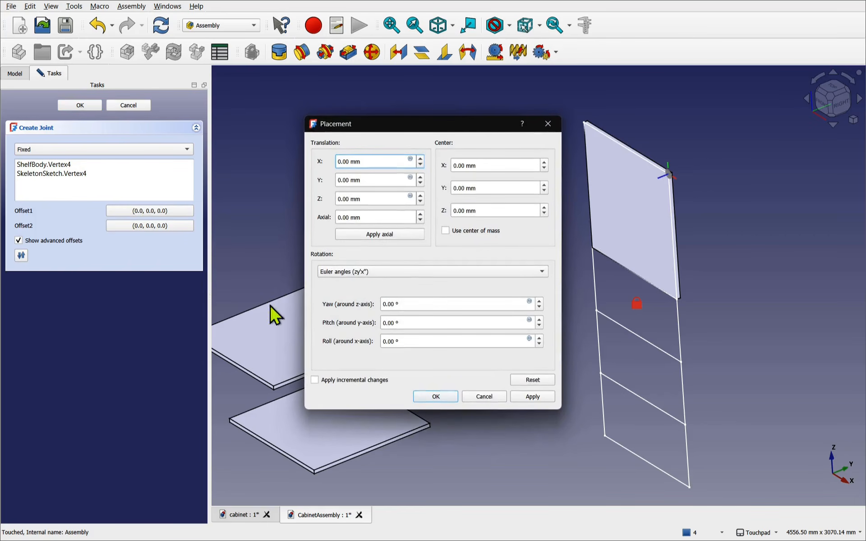
{"action": "left_click", "coordinate": [539, 338]}
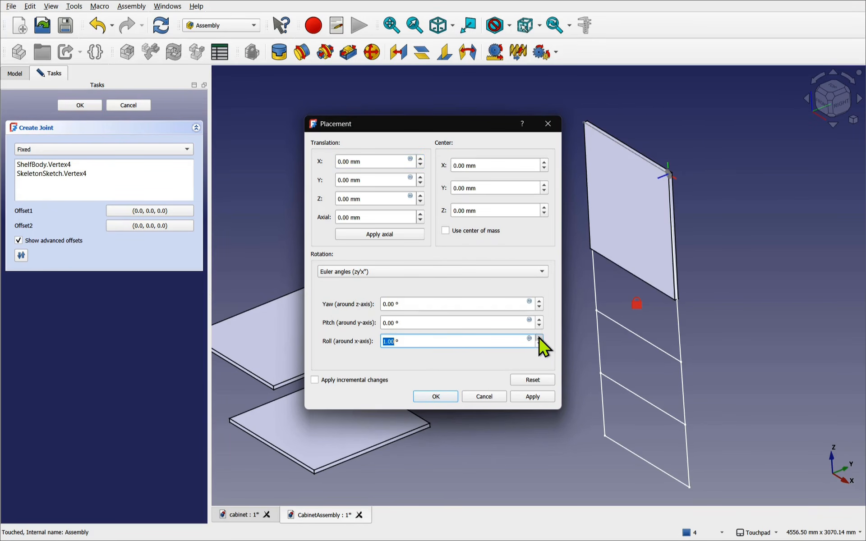
{"action": "left_click_drag", "start_coordinate": [539, 338], "coordinate": [539, 337]}
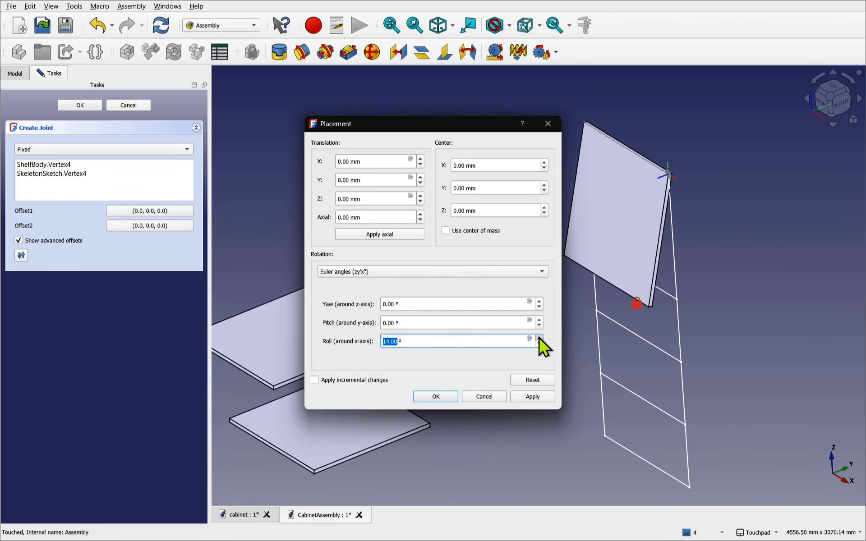
{"action": "type", "text": "90"}
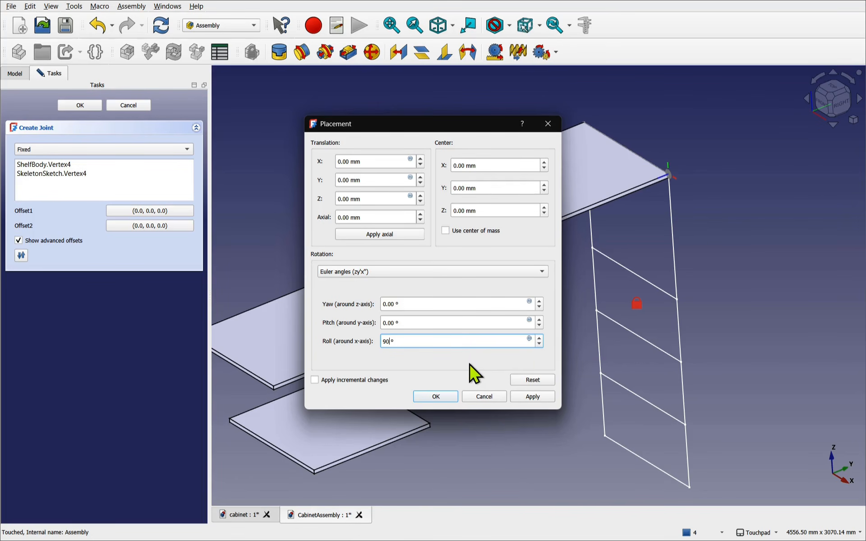
{"action": "left_click", "coordinate": [433, 399]}
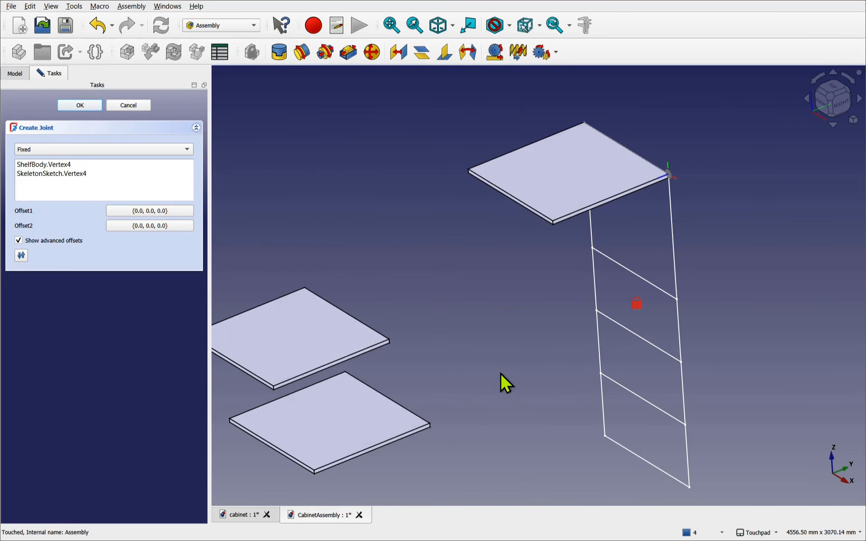
{"action": "left_click", "coordinate": [64, 107]}
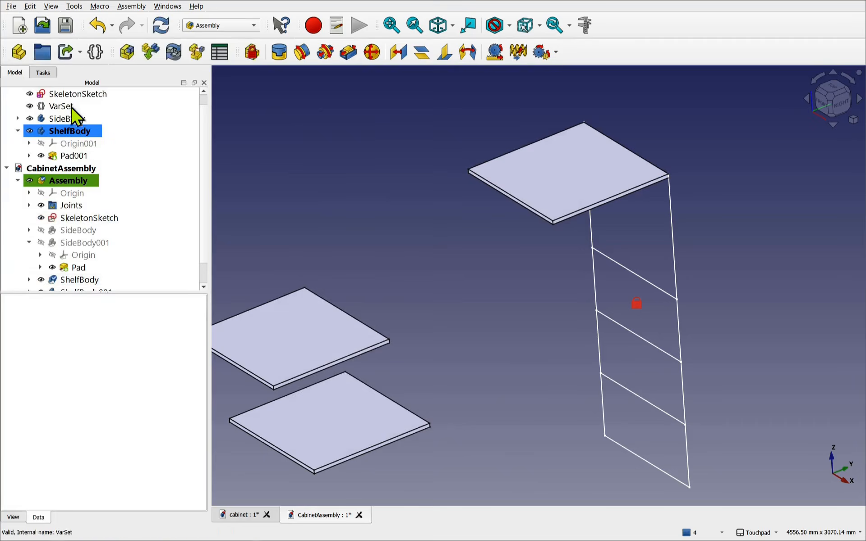
- Fixed-joint ShelfBody001's corner vertex to SkeletonSketch Vertex10, with the Offset1 Roll set to 90°
{"action": "left_click", "coordinate": [390, 337]}
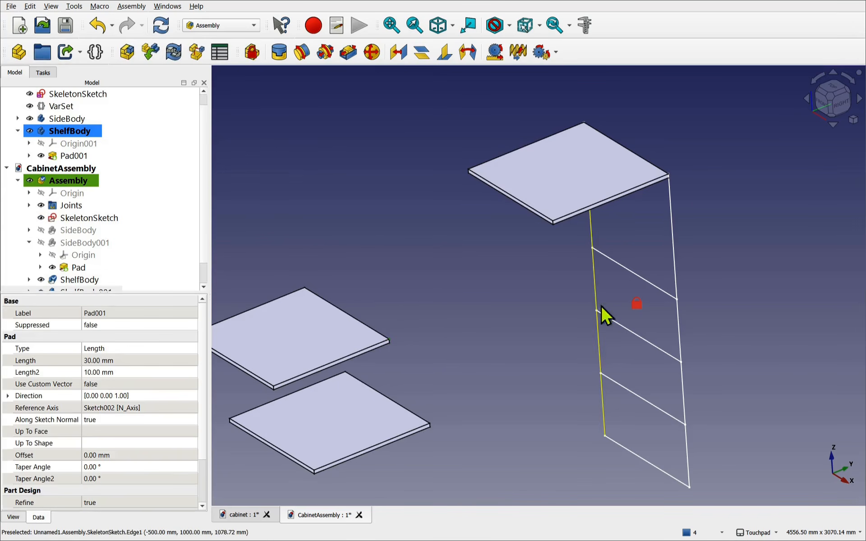
{"action": "left_click", "coordinate": [680, 302], "text": "ctrl"}
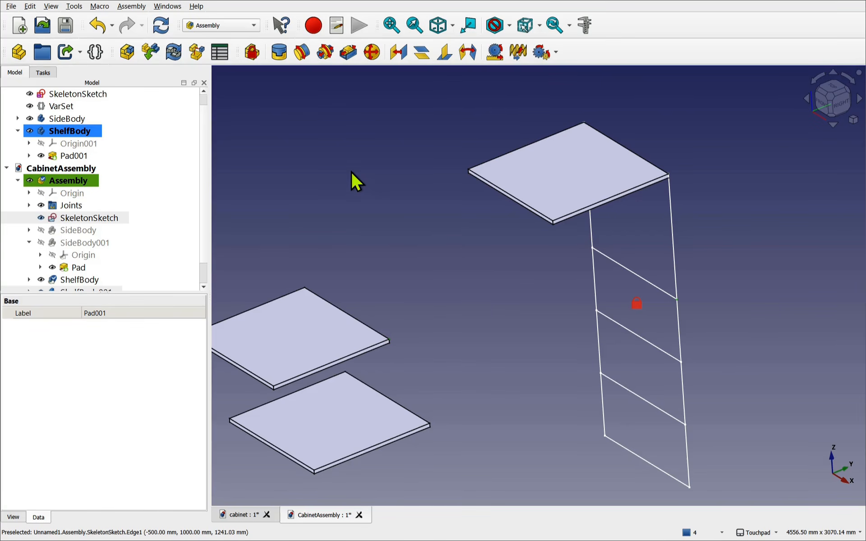
{"action": "left_click", "coordinate": [279, 55]}
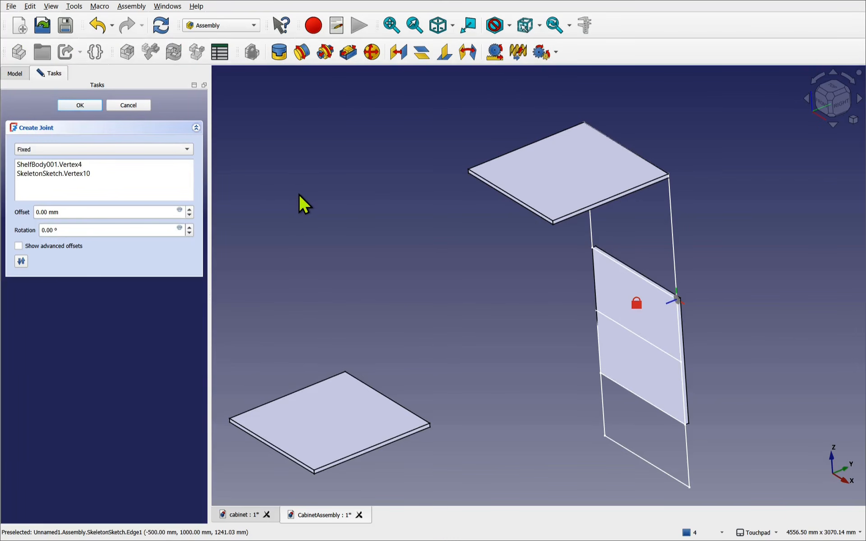
{"action": "left_click", "coordinate": [18, 246]}
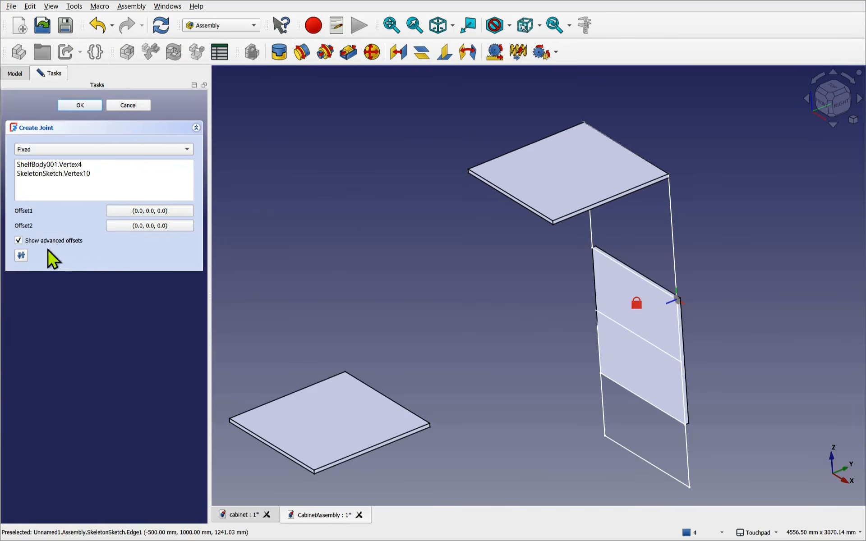
{"action": "left_click", "coordinate": [152, 210]}
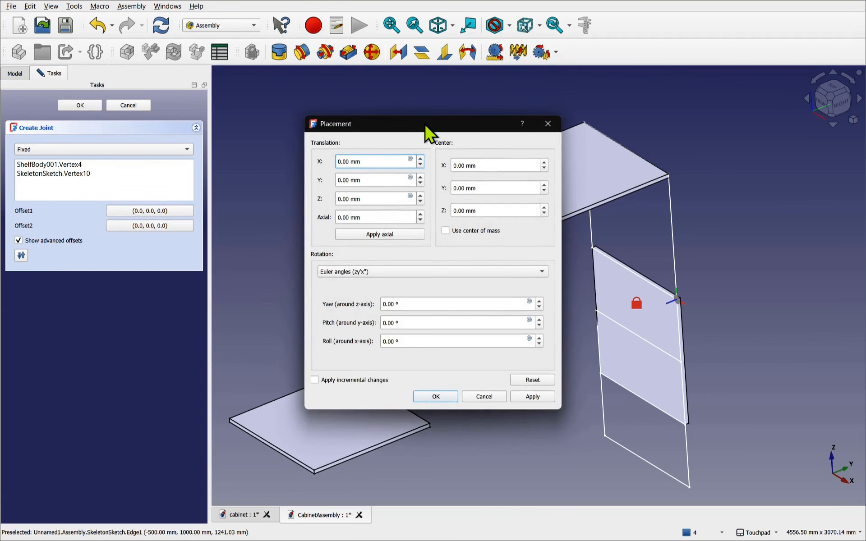
{"action": "left_click_drag", "start_coordinate": [424, 125], "coordinate": [281, 178]}
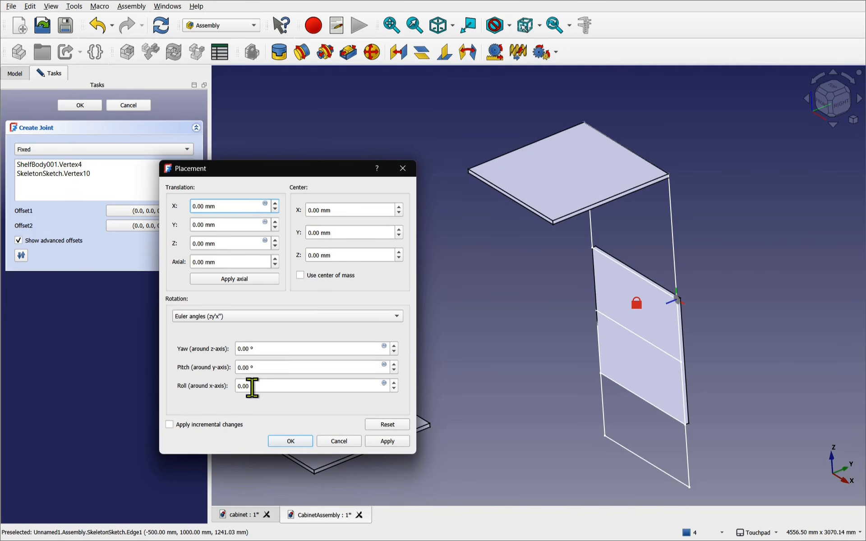
{"action": "left_click_drag", "start_coordinate": [249, 387], "coordinate": [206, 386]}
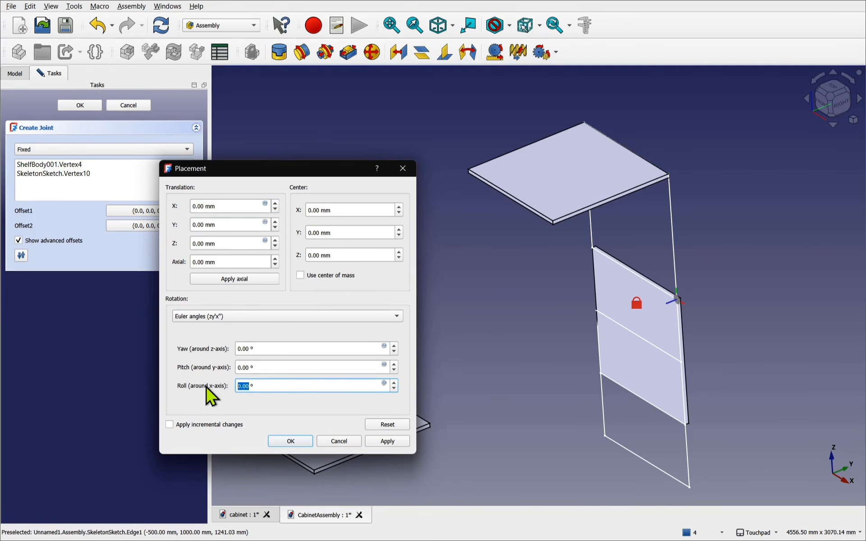
{"action": "type", "text": "90"}
{"action": "left_click", "coordinate": [292, 442]}
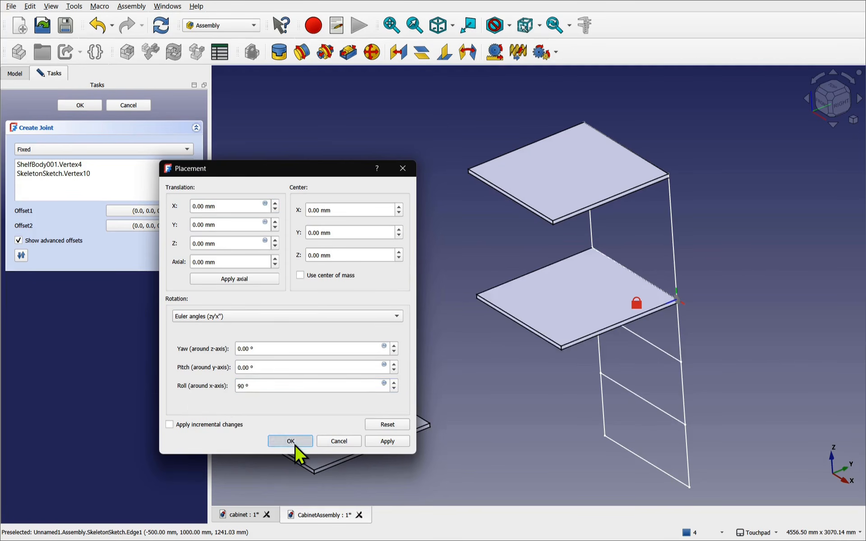
{"action": "left_click", "coordinate": [72, 106]}
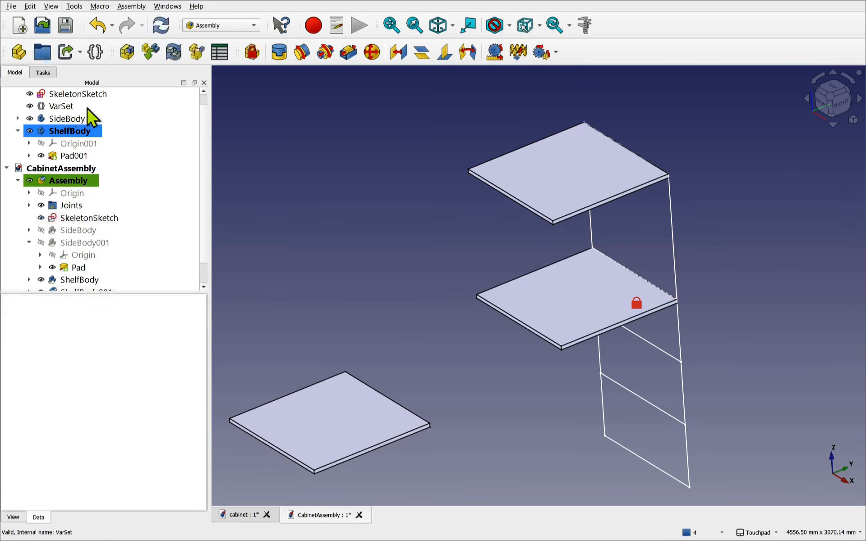
- Fixed-joint ShelfBody002's corner vertex to SkeletonSketch Vertex8, with the Offset1 Roll set to 90°
{"action": "left_click", "coordinate": [431, 424]}
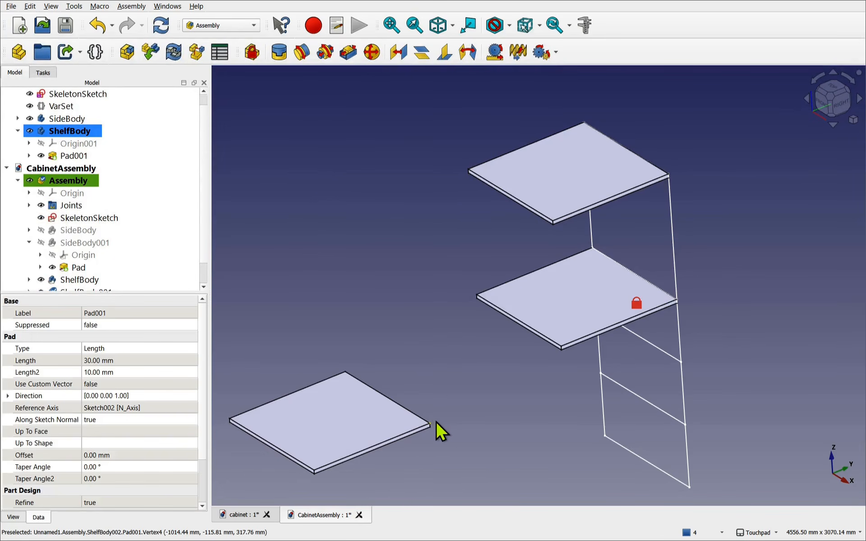
{"action": "left_click", "coordinate": [681, 362], "text": "ctrl"}
{"action": "left_click", "coordinate": [280, 53]}
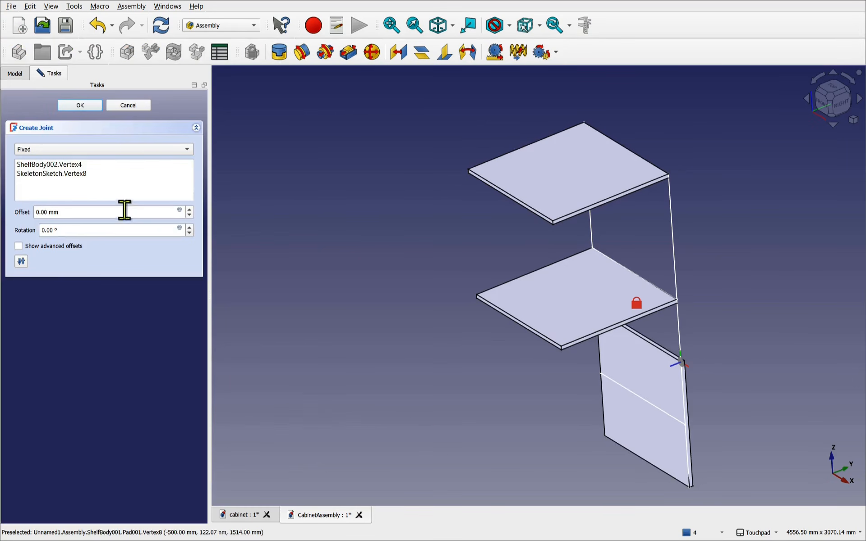
{"action": "left_click", "coordinate": [22, 247]}
{"action": "left_click", "coordinate": [135, 212]}
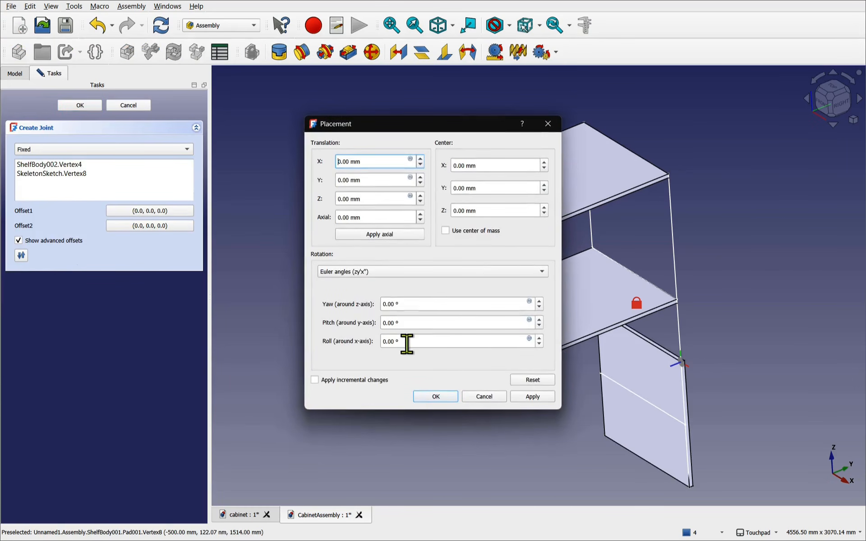
{"action": "left_click_drag", "start_coordinate": [393, 341], "coordinate": [359, 340]}
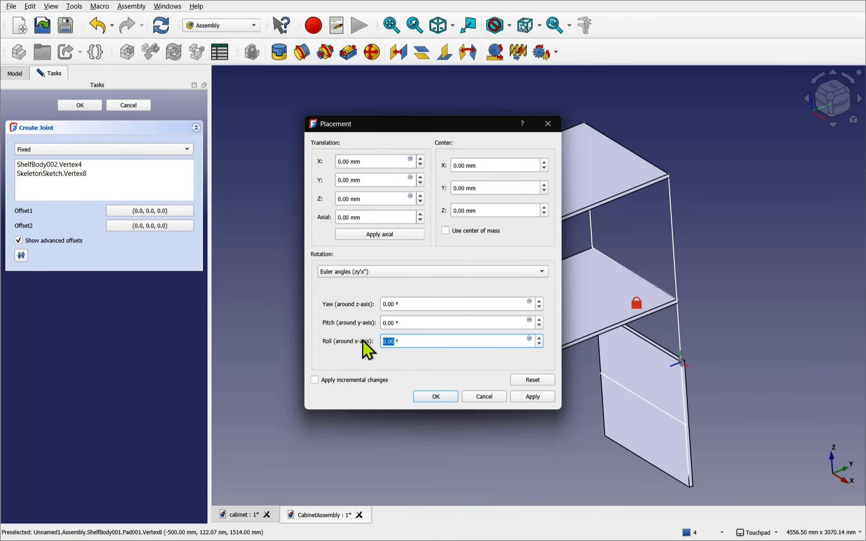
{"action": "type", "text": "90"}
{"action": "left_click", "coordinate": [432, 397]}
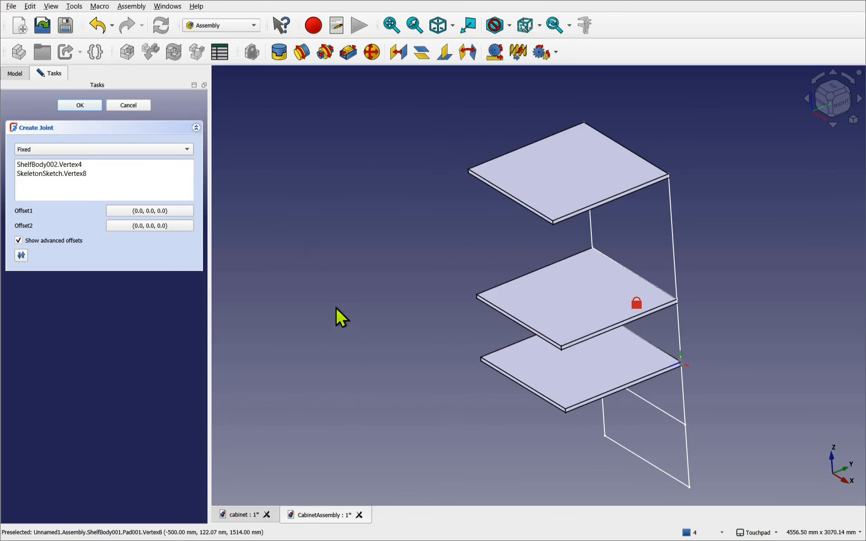
{"action": "left_click", "coordinate": [70, 107]}
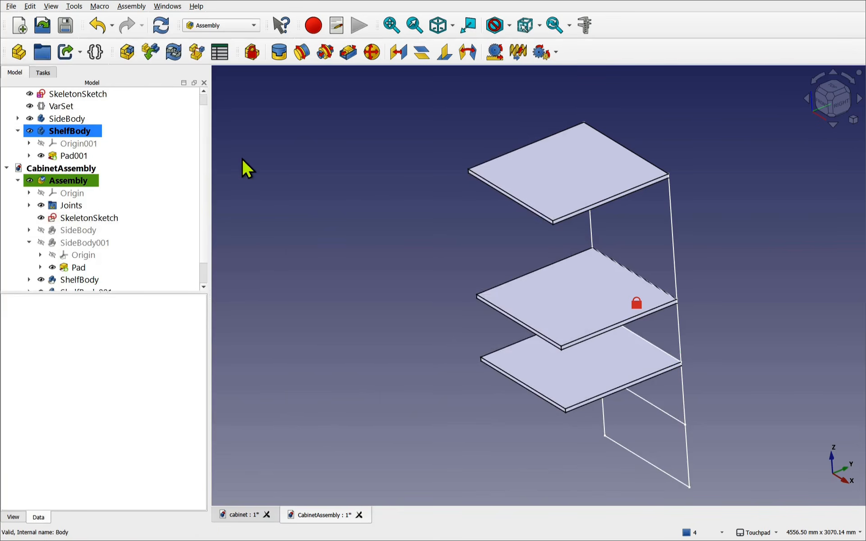
- Insert two more ShelfBody copies and drag them to the upper and lower left of the view
{"action": "left_click", "coordinate": [151, 53]}
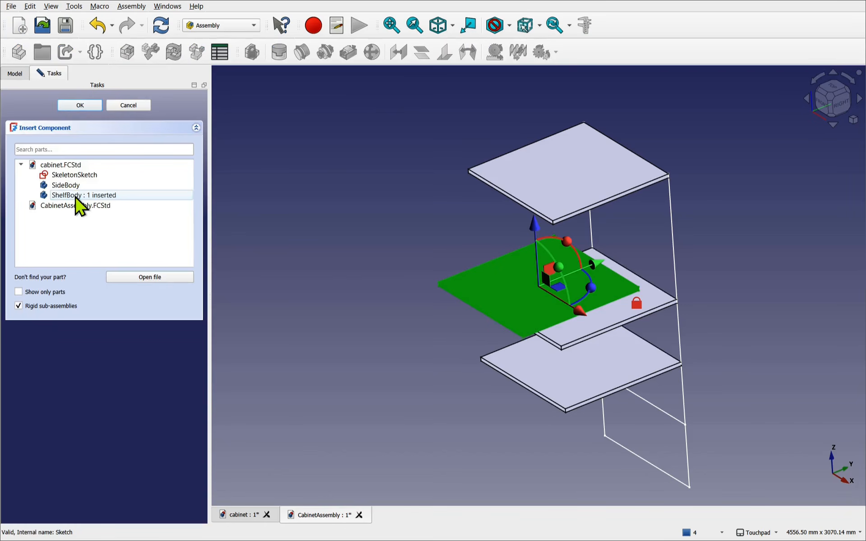
{"action": "left_click", "coordinate": [80, 106]}
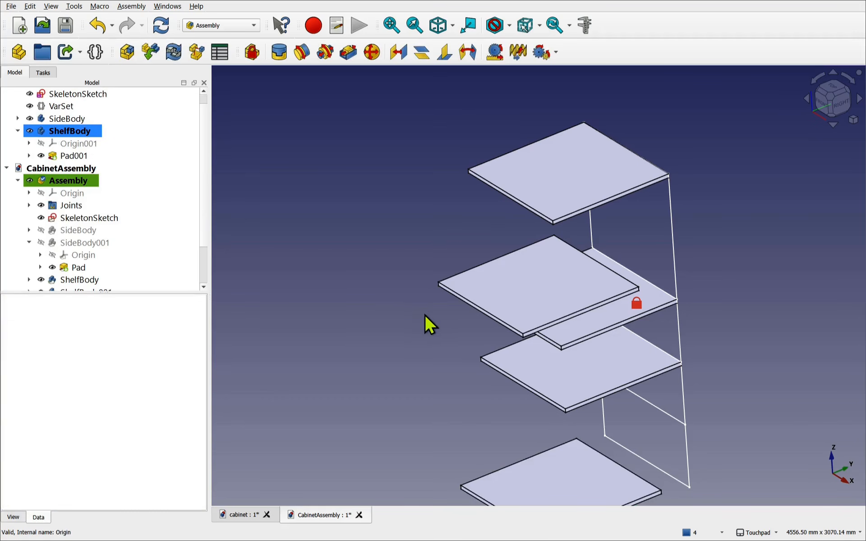
{"action": "left_click_drag", "start_coordinate": [499, 310], "coordinate": [311, 249]}
{"action": "left_click_drag", "start_coordinate": [528, 478], "coordinate": [280, 345]}
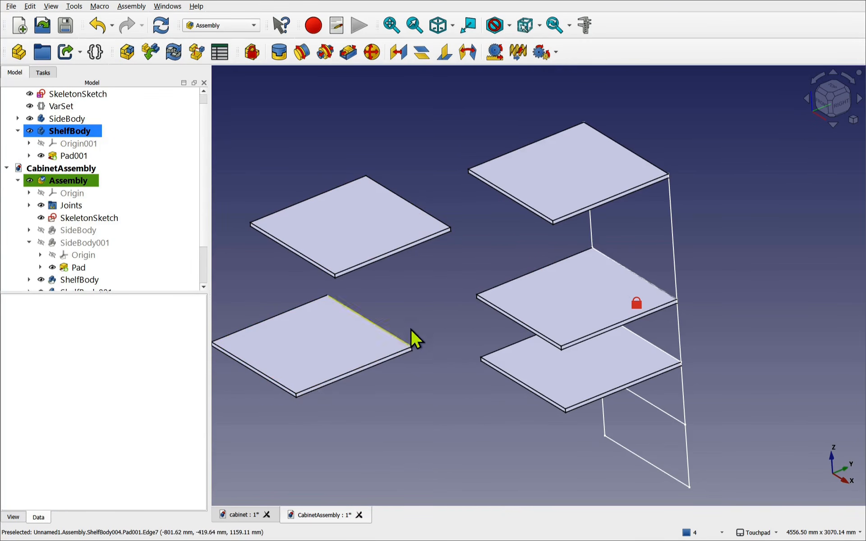
- Fixed-joint the upper-left loose shelf's corner to a lower skeleton vertex, with the Offset1 Roll set to 90°
{"action": "left_click", "coordinate": [277, 54]}
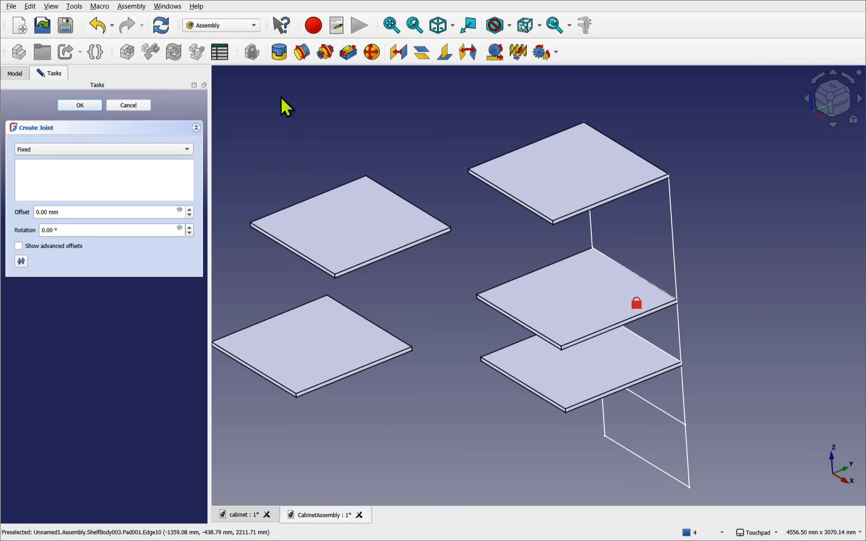
{"action": "left_click", "coordinate": [451, 227]}
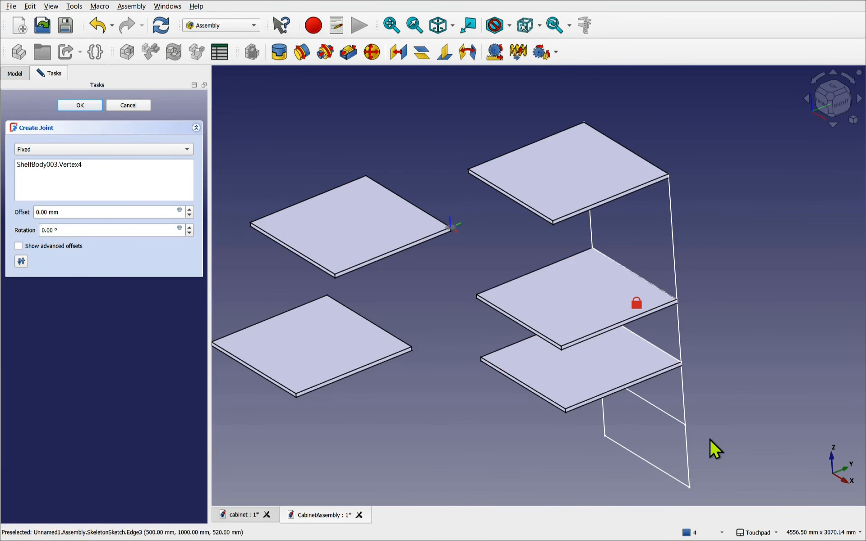
{"action": "left_click", "coordinate": [686, 423]}
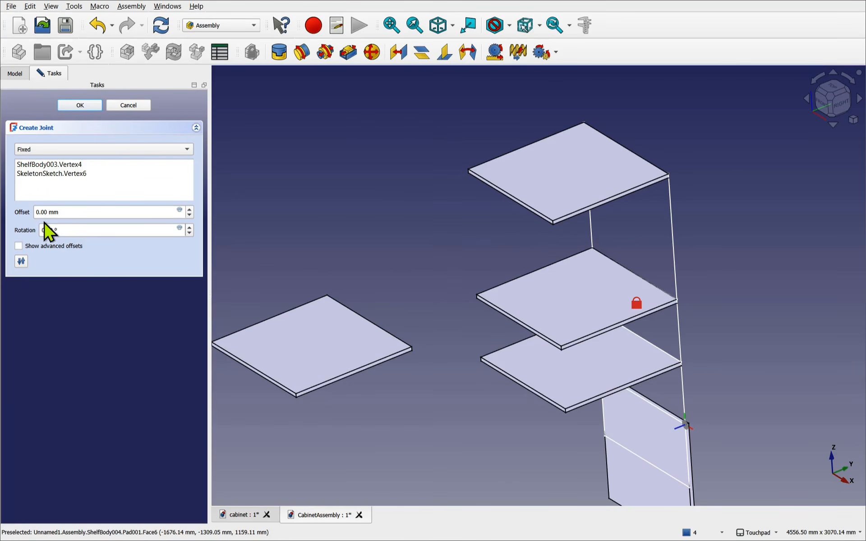
{"action": "left_click", "coordinate": [26, 247]}
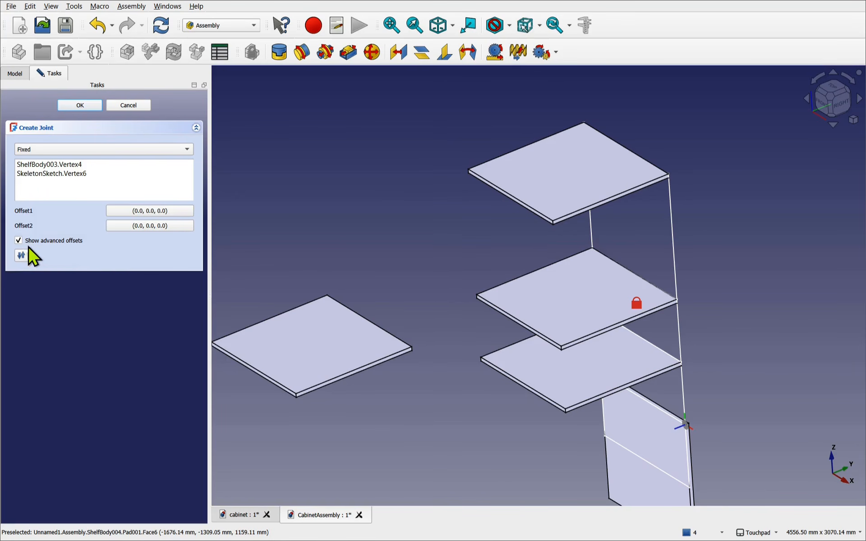
{"action": "left_click", "coordinate": [142, 211]}
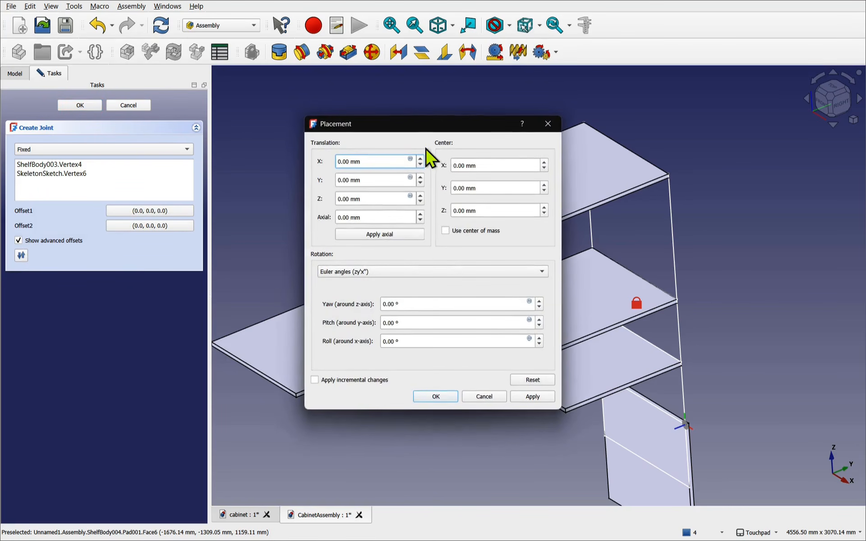
{"action": "left_click_drag", "start_coordinate": [420, 131], "coordinate": [244, 136]}
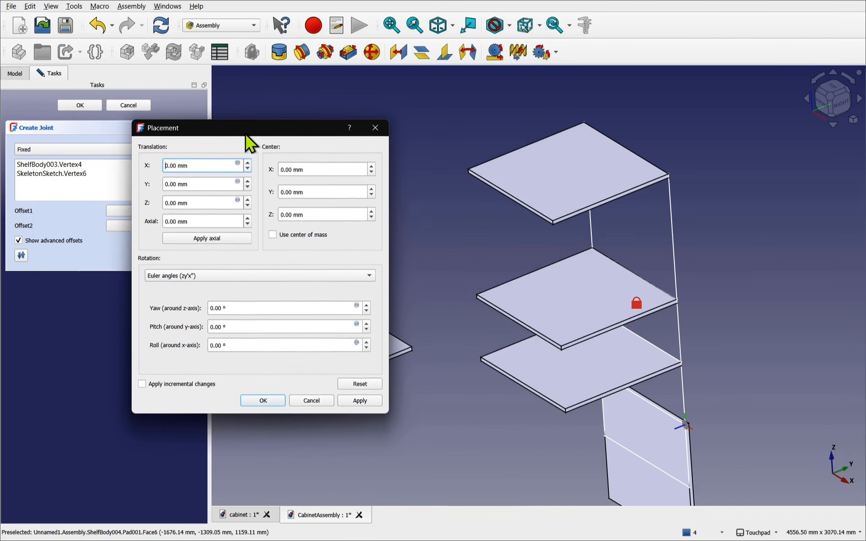
{"action": "left_click", "coordinate": [221, 347]}
{"action": "type", "text": "90"}
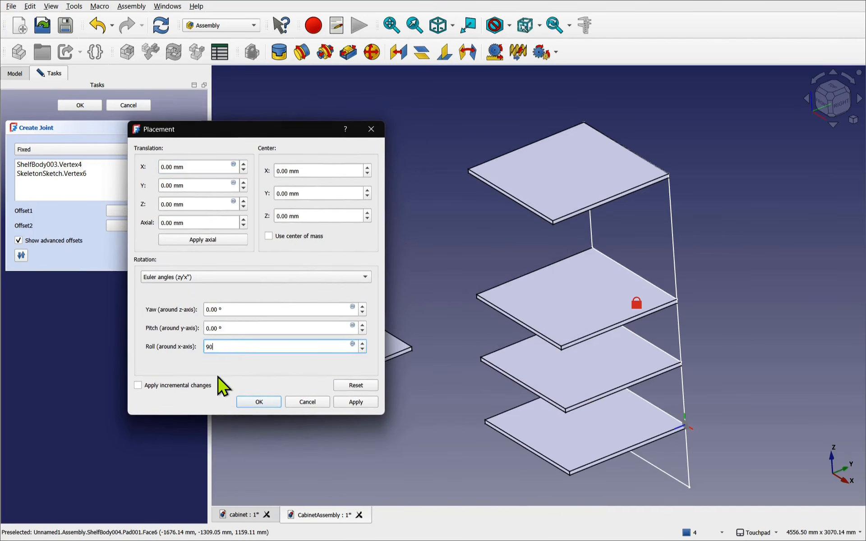
{"action": "left_click", "coordinate": [258, 401]}
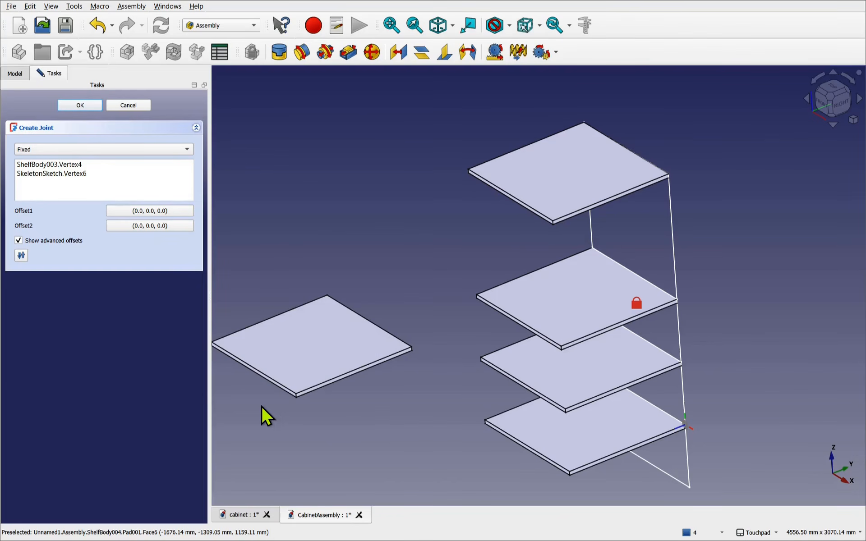
{"action": "left_click", "coordinate": [79, 107]}
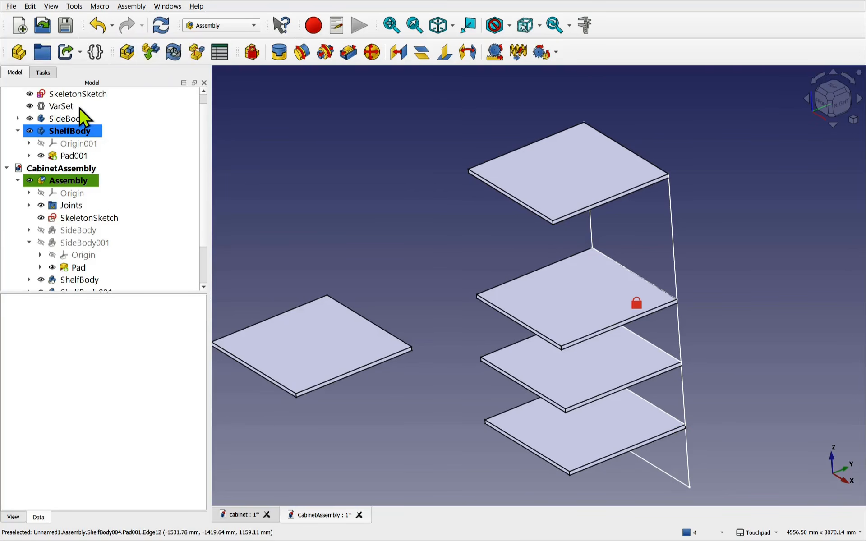
- Fixed-joint the last loose shelf's corner to the skeleton's bottom corner, with the Offset1 Roll set to 90°
{"action": "left_click", "coordinate": [411, 345]}
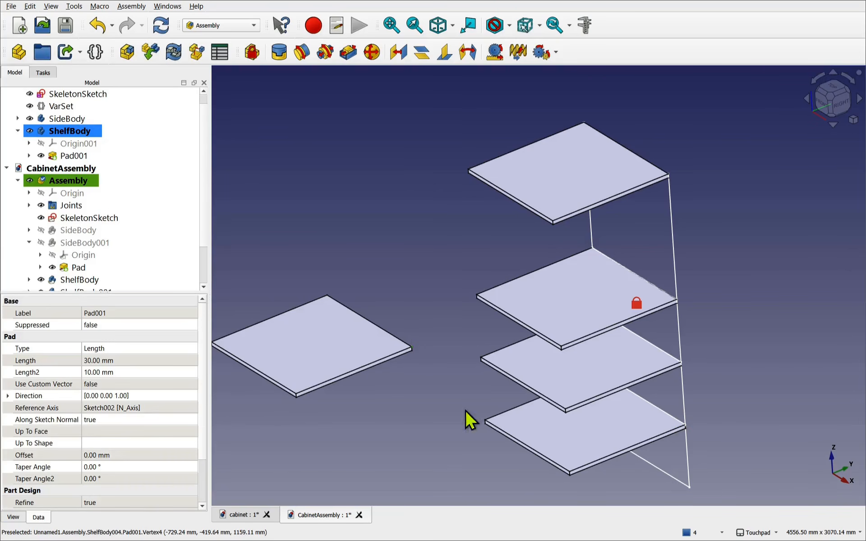
{"action": "left_click", "coordinate": [690, 487], "text": "ctrl"}
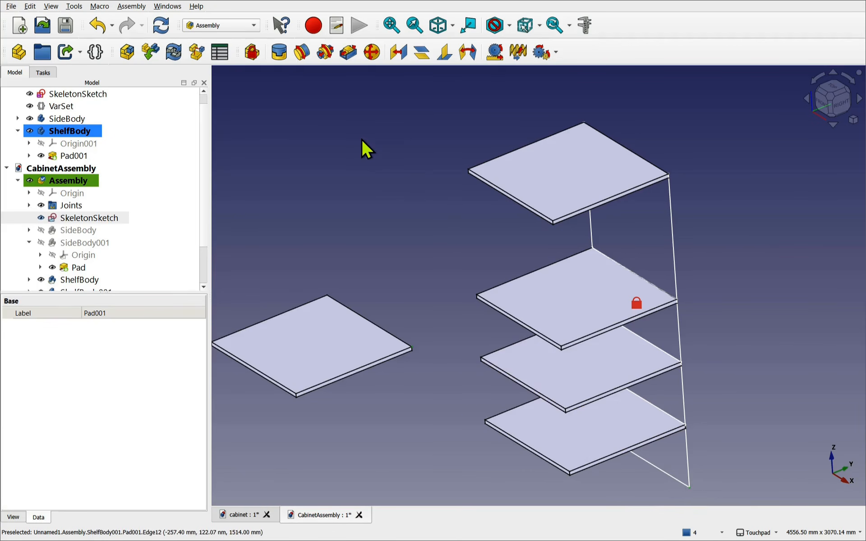
{"action": "left_click", "coordinate": [278, 61]}
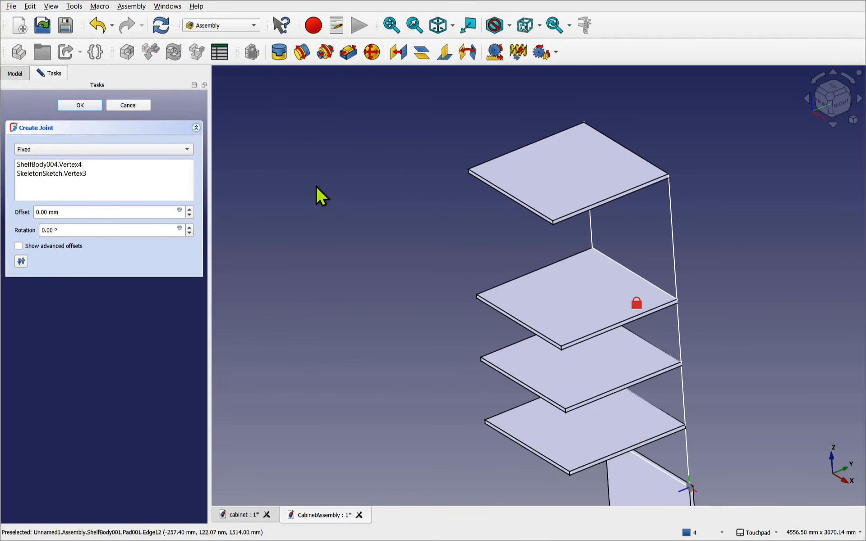
{"action": "left_click", "coordinate": [34, 246]}
{"action": "left_click", "coordinate": [128, 213]}
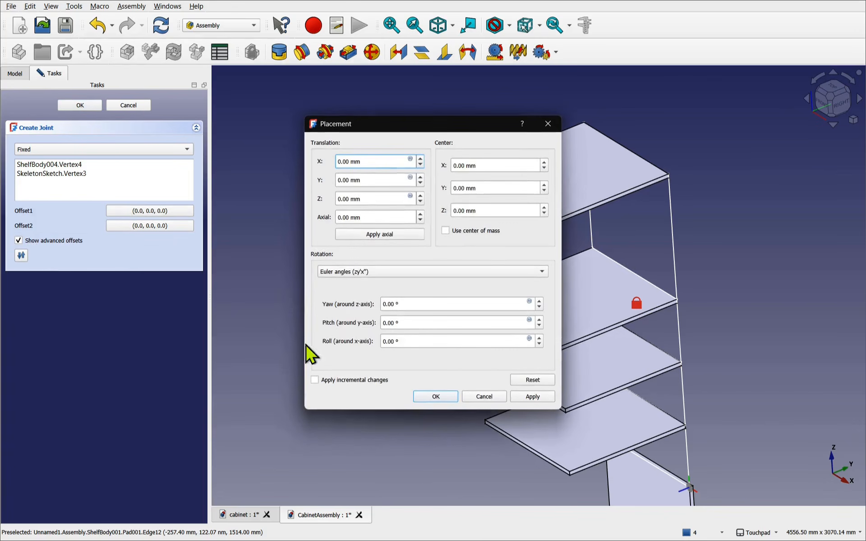
{"action": "left_click_drag", "start_coordinate": [394, 341], "coordinate": [364, 340]}
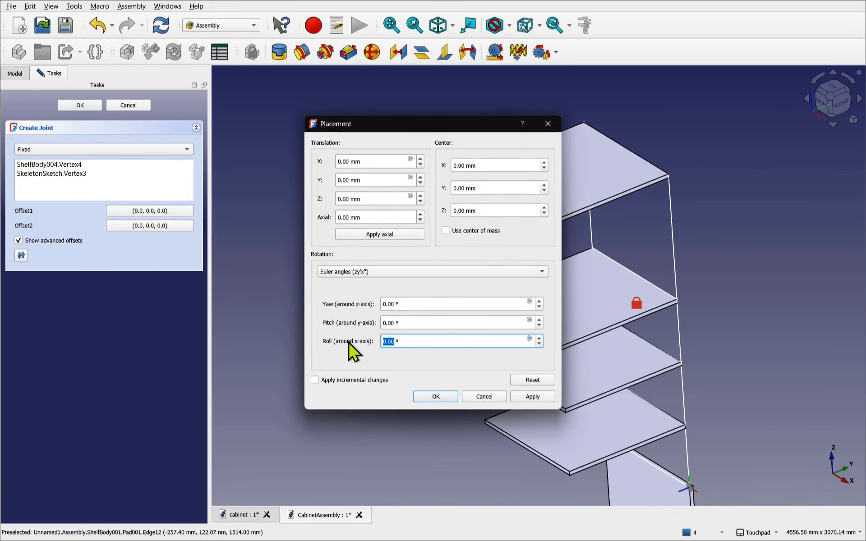
{"action": "type", "text": "90"}
{"action": "left_click", "coordinate": [433, 398]}
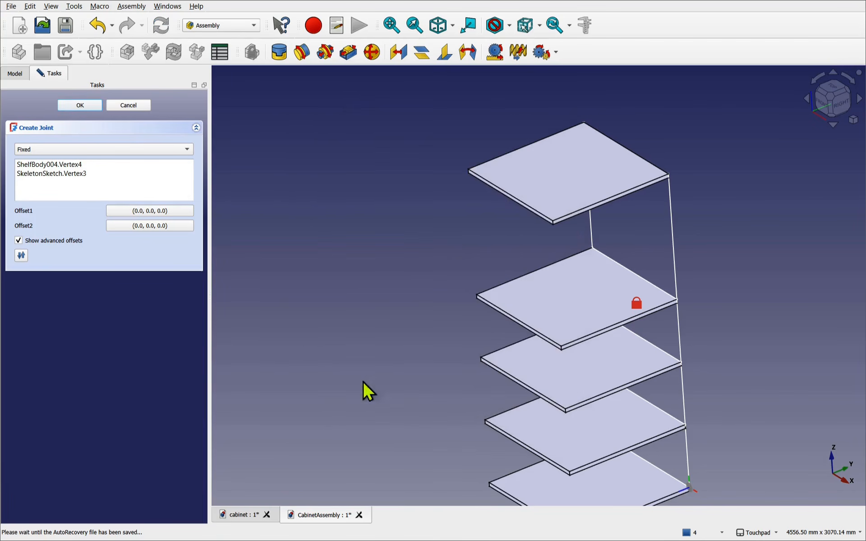
{"action": "left_click", "coordinate": [86, 108]}
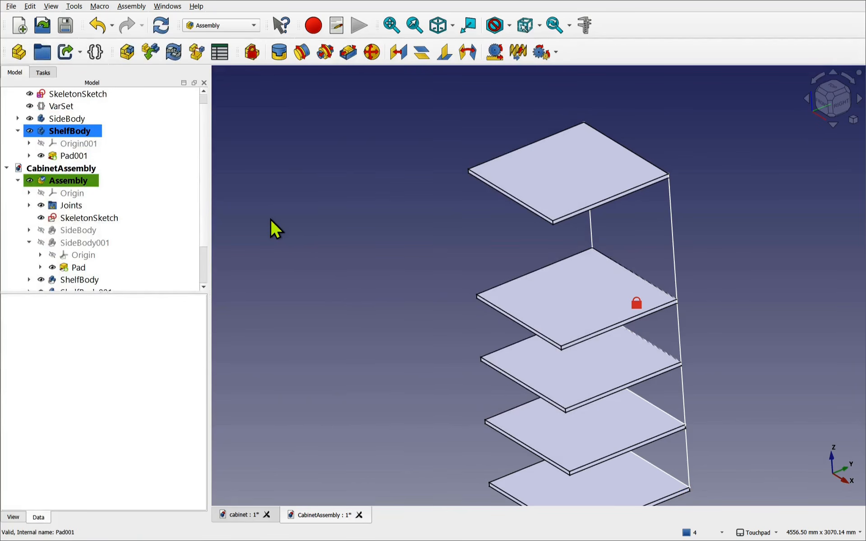
- Show the hidden SideBody001 side panel and orbit toward the cabinet's front
{"action": "left_click", "coordinate": [83, 231]}
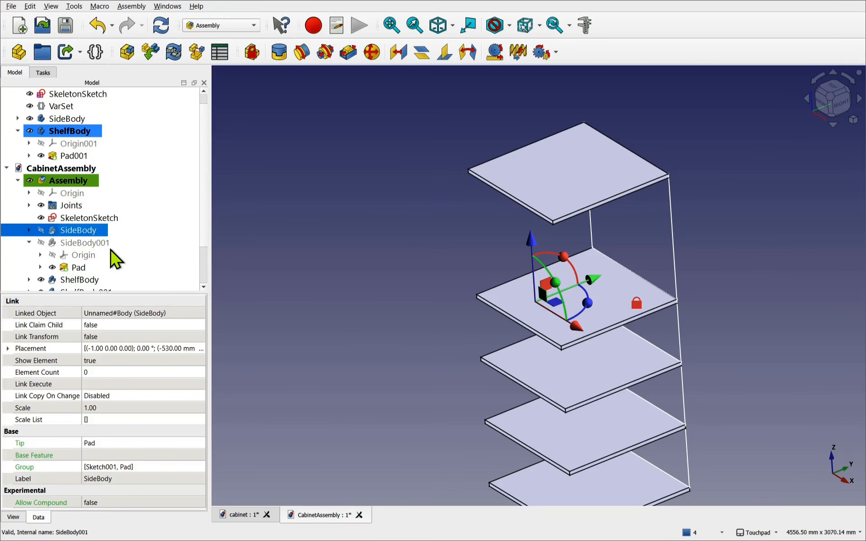
{"action": "left_click", "coordinate": [88, 244]}
{"action": "key", "text": "space"}
{"action": "left_click", "coordinate": [347, 293]}
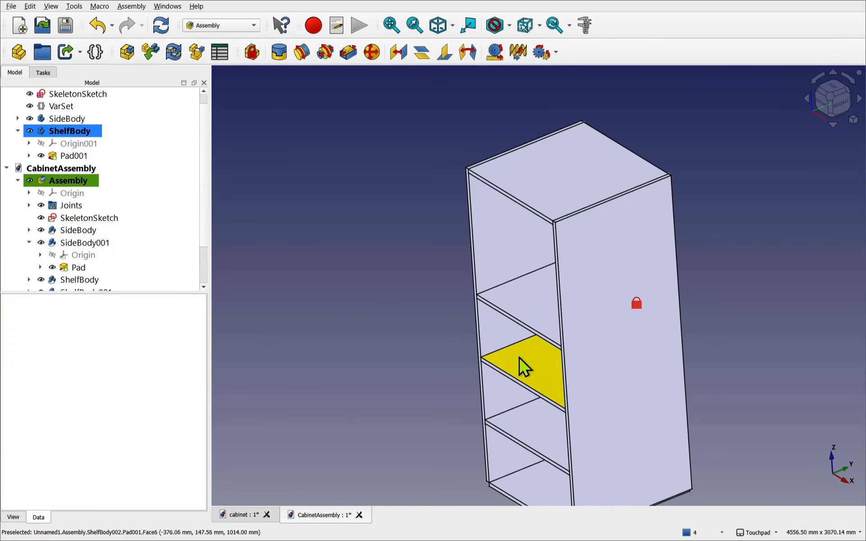
{"action": "left_click_drag", "start_coordinate": [504, 325], "coordinate": [512, 236], "text": "alt"}
- Save CabinetAssembly along with its dependent cabinet file, then recompute the assembly
{"action": "key", "text": "ctrl+s"}
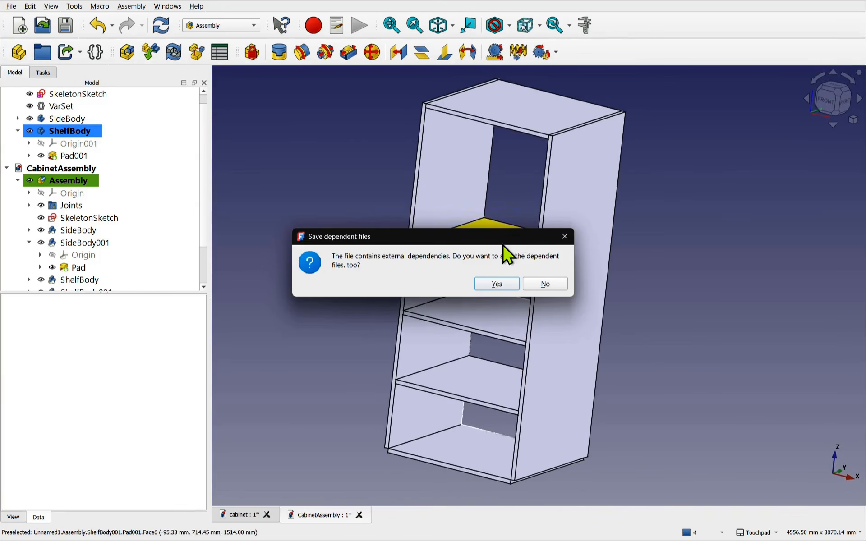
{"action": "left_click", "coordinate": [493, 284]}
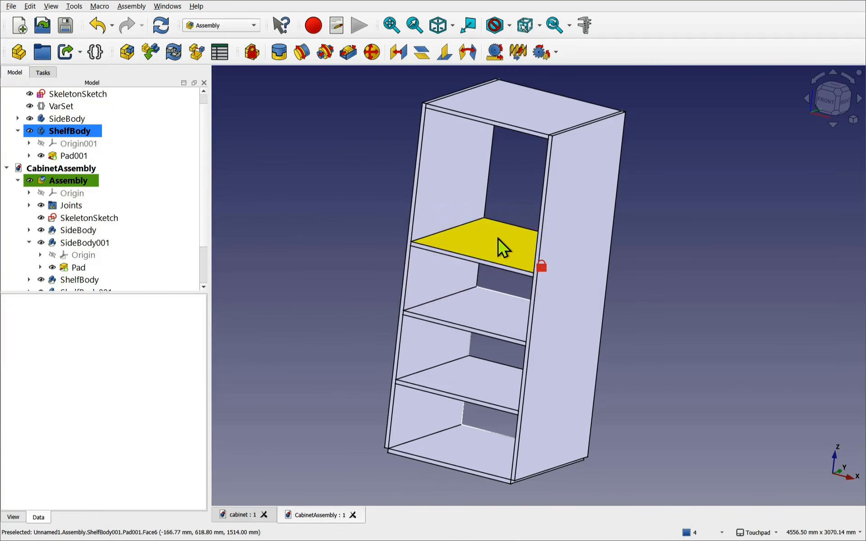
{"action": "scroll", "coordinate": [498, 238], "scroll_direction": "down", "scroll_amount": 2}
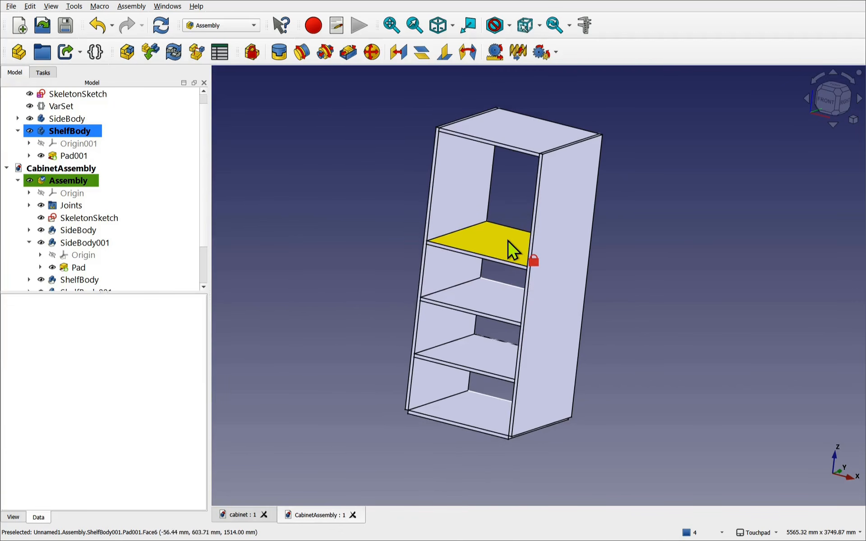
{"action": "left_click", "coordinate": [160, 26]}
{"action": "scroll", "coordinate": [110, 187], "scroll_direction": "up", "scroll_amount": 1}
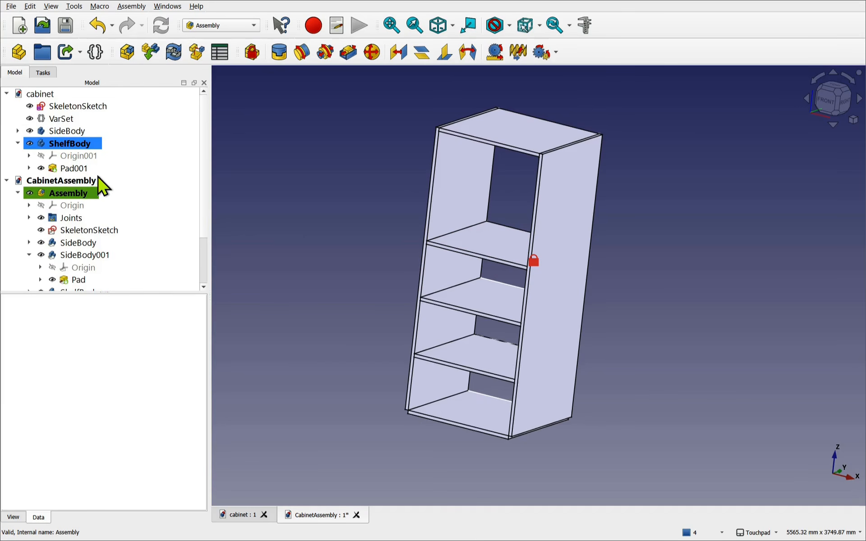
- Change the VarSet's Shelf1 Height to 1200 mm and recompute
{"action": "left_click", "coordinate": [59, 118]}
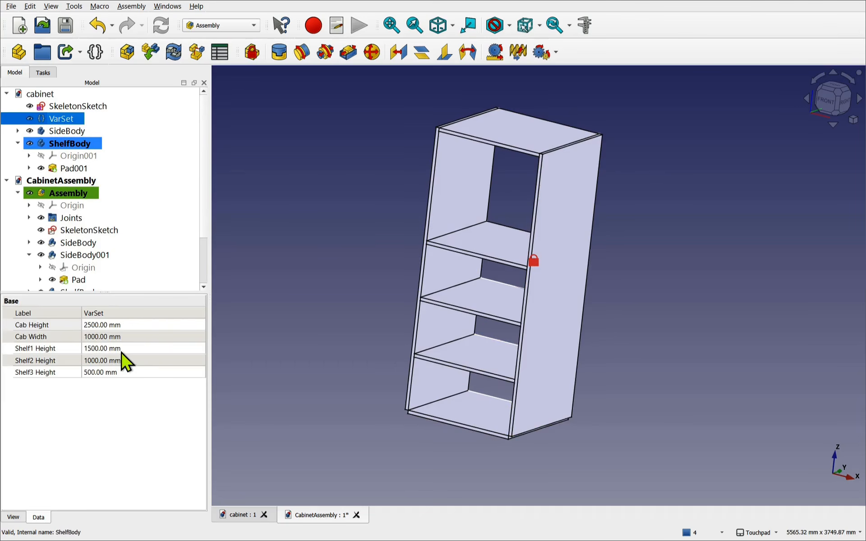
{"action": "left_click", "coordinate": [135, 350]}
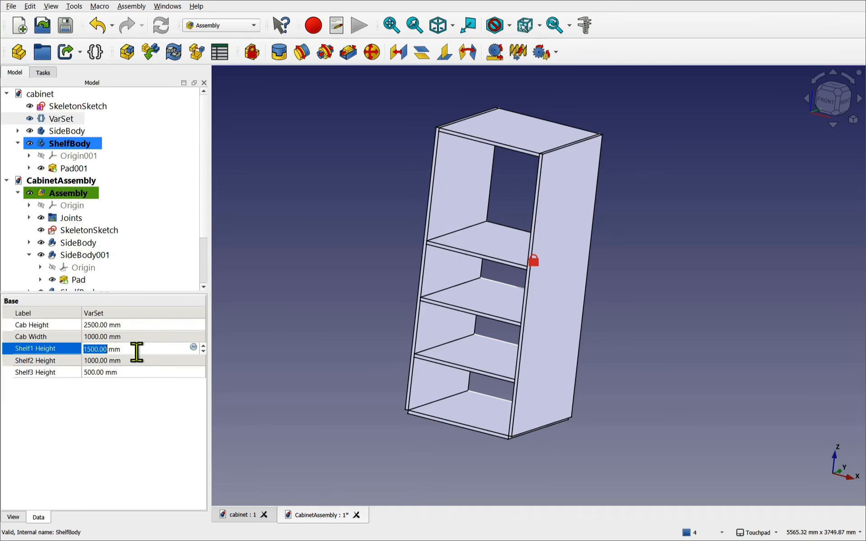
{"action": "left_click", "coordinate": [90, 350]}
{"action": "key", "text": "BackSpace"}
{"action": "type", "text": "2"}
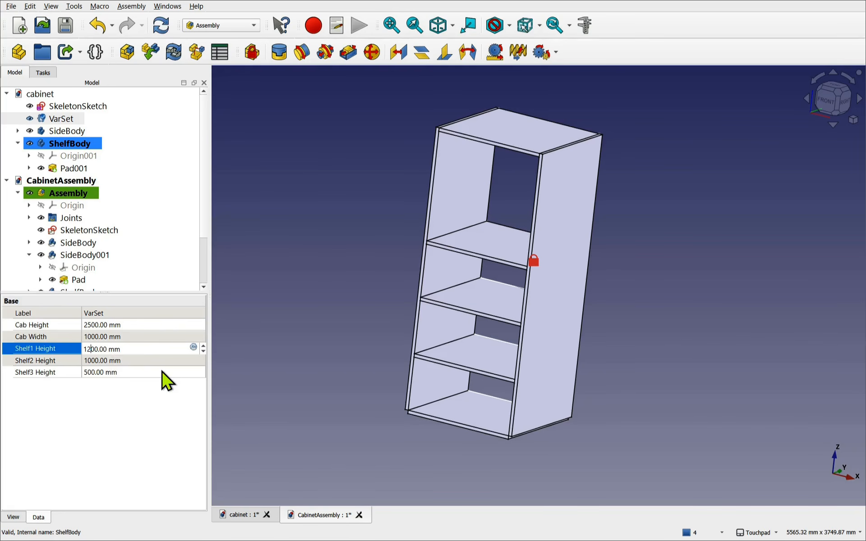
{"action": "left_click", "coordinate": [131, 360]}
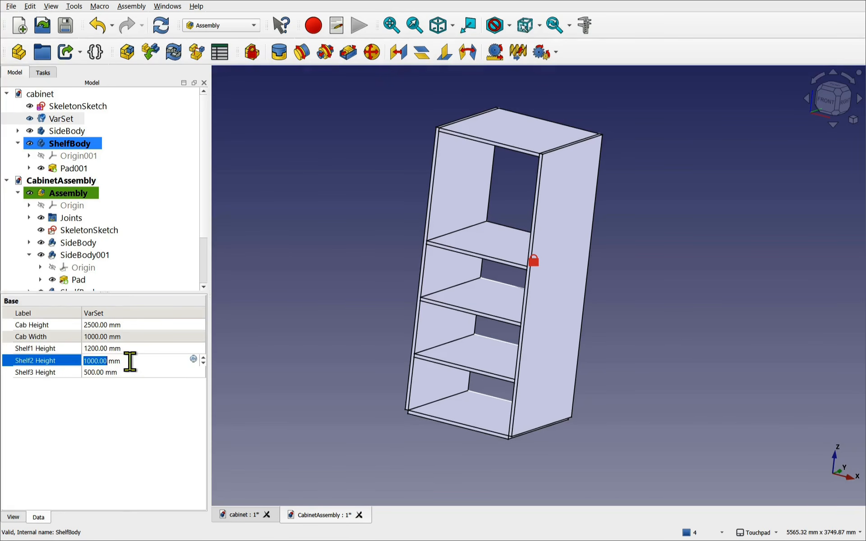
{"action": "left_click", "coordinate": [161, 26]}
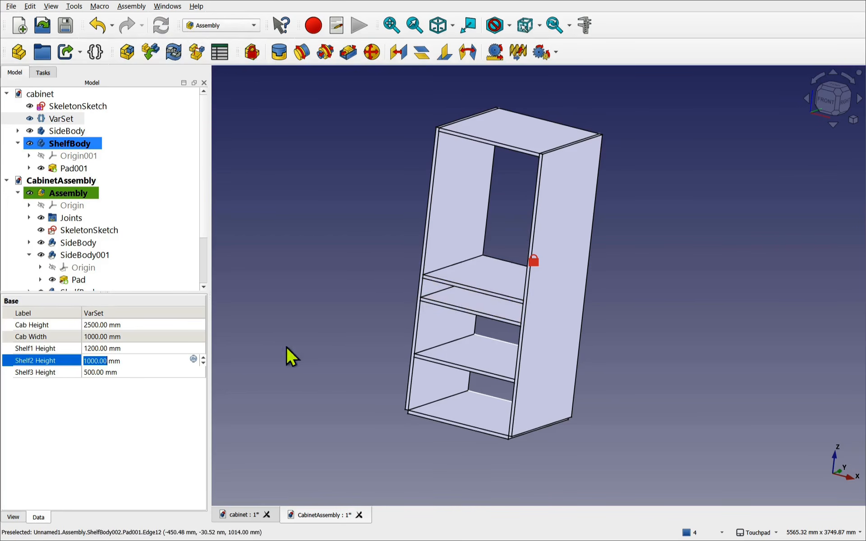
- Set Shelf3 Height to 600 mm and Cab Height to 2100 mm in the VarSet
{"action": "left_click", "coordinate": [86, 372]}
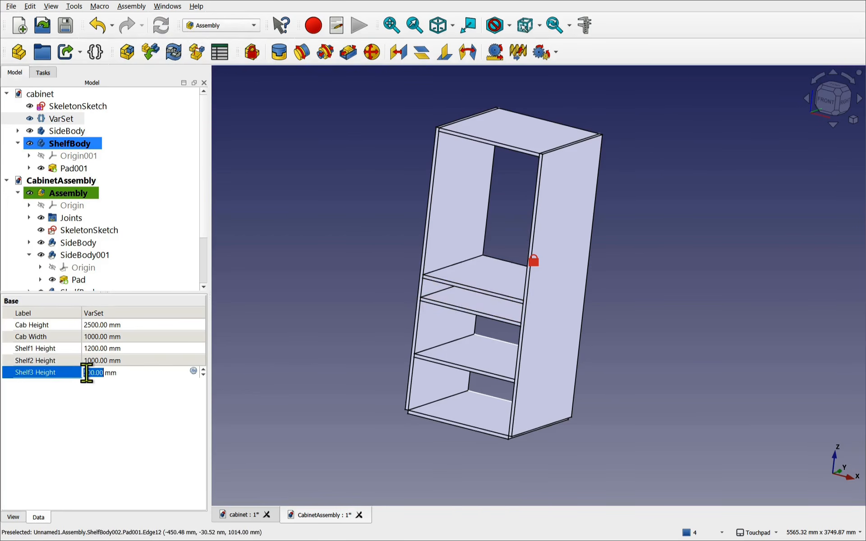
{"action": "left_click", "coordinate": [86, 373]}
{"action": "key", "text": "BackSpace"}
{"action": "type", "text": "6"}
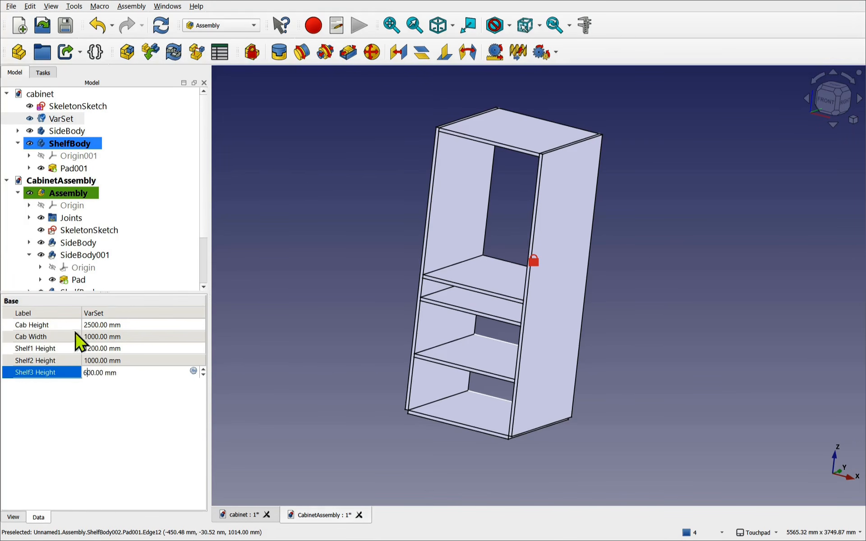
{"action": "left_click", "coordinate": [95, 326]}
{"action": "left_click", "coordinate": [91, 325]}
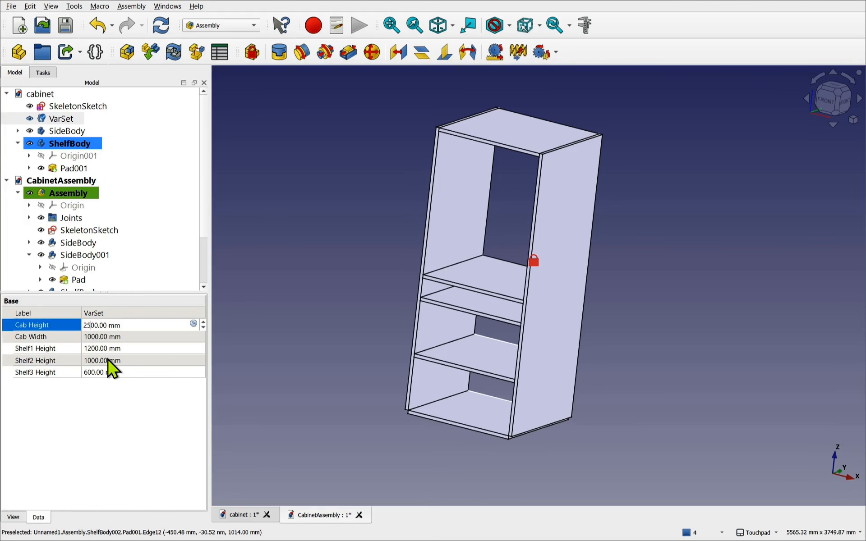
{"action": "key", "text": "BackSpace"}
{"action": "type", "text": "1"}
- Recompute the cabinet at its new height and orbit to view the shelves from below
{"action": "left_click", "coordinate": [161, 30]}
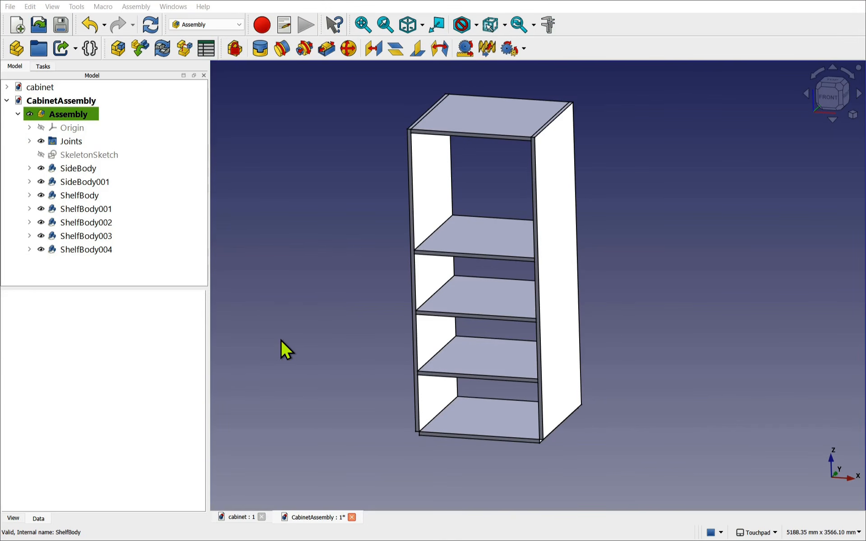
{"action": "left_click", "coordinate": [489, 426]}
{"action": "scroll", "coordinate": [504, 437], "scroll_direction": "up", "scroll_amount": 5}
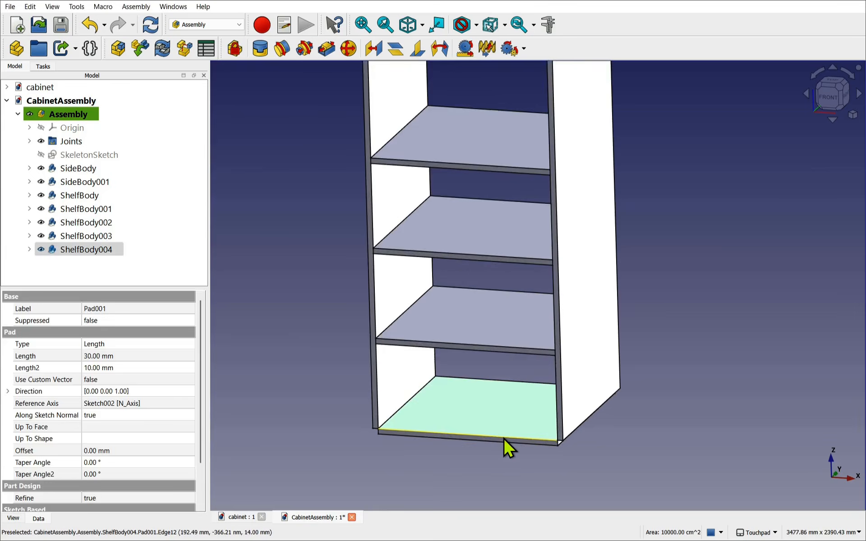
{"action": "scroll", "coordinate": [586, 444], "scroll_direction": "up", "scroll_amount": 2}
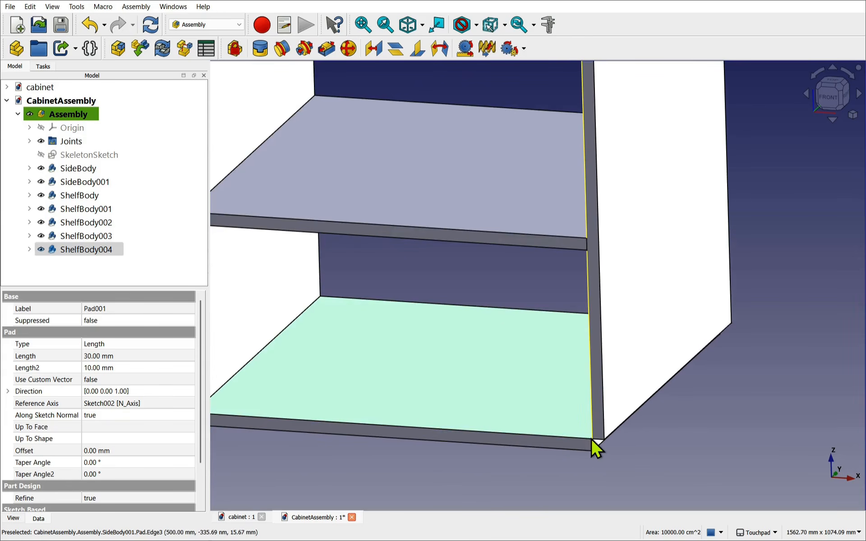
{"action": "left_click_drag", "start_coordinate": [572, 427], "coordinate": [520, 355], "text": "shift"}
{"action": "scroll", "coordinate": [520, 355], "scroll_direction": "down", "scroll_amount": 1}
{"action": "scroll", "coordinate": [520, 355], "scroll_direction": "down", "scroll_amount": 2}
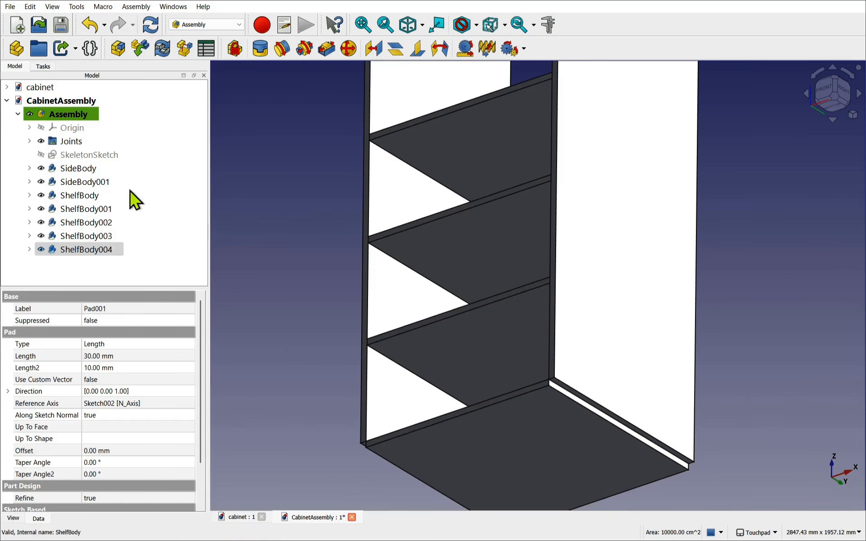
- Expand the Joints group, make all joints visible, and select Fixed006 at the bottom corner
{"action": "left_click", "coordinate": [29, 141]}
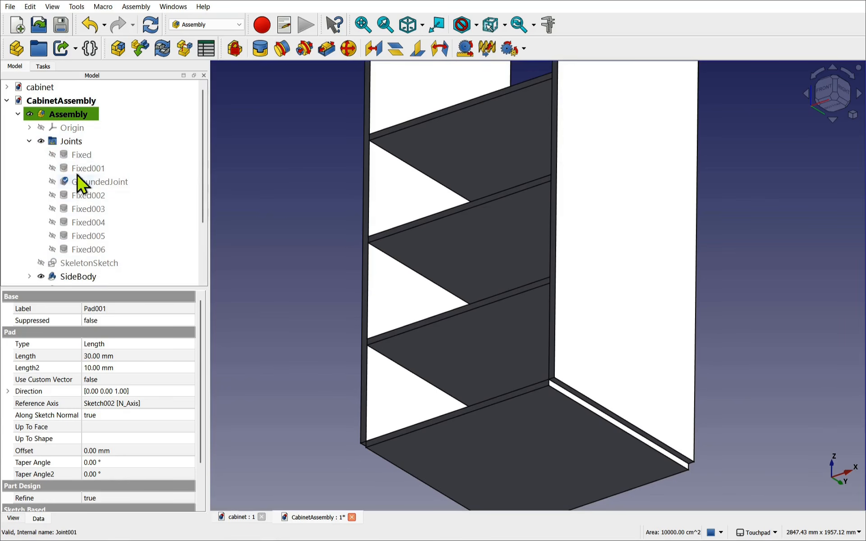
{"action": "left_click", "coordinate": [73, 143]}
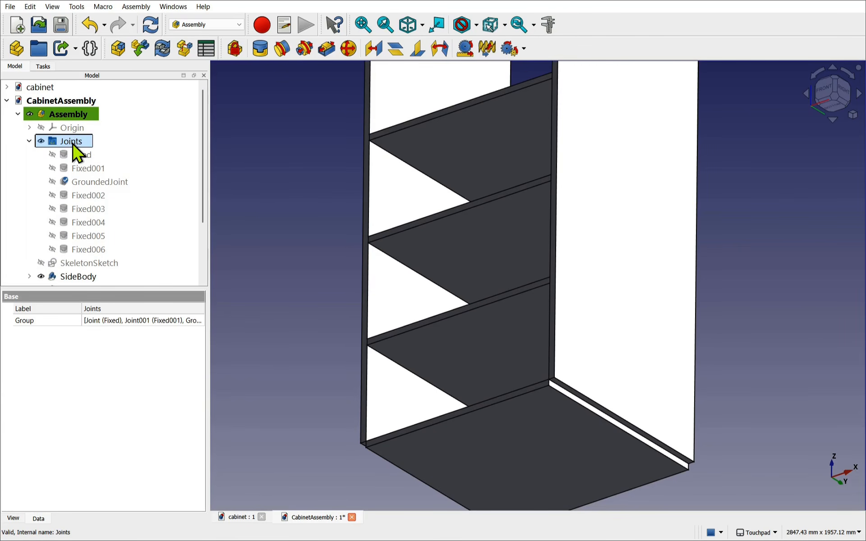
{"action": "key", "text": "space"}
{"action": "key", "text": "space"}
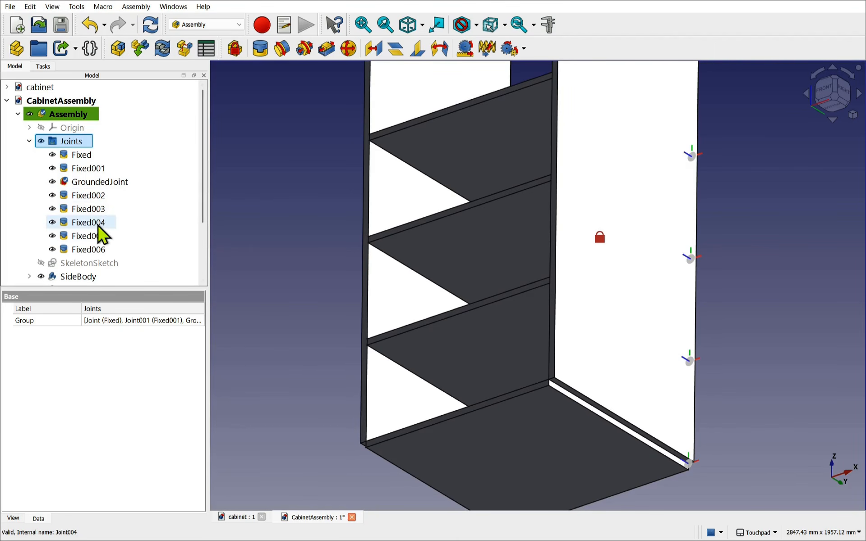
{"action": "scroll", "coordinate": [646, 369], "scroll_direction": "down", "scroll_amount": 1}
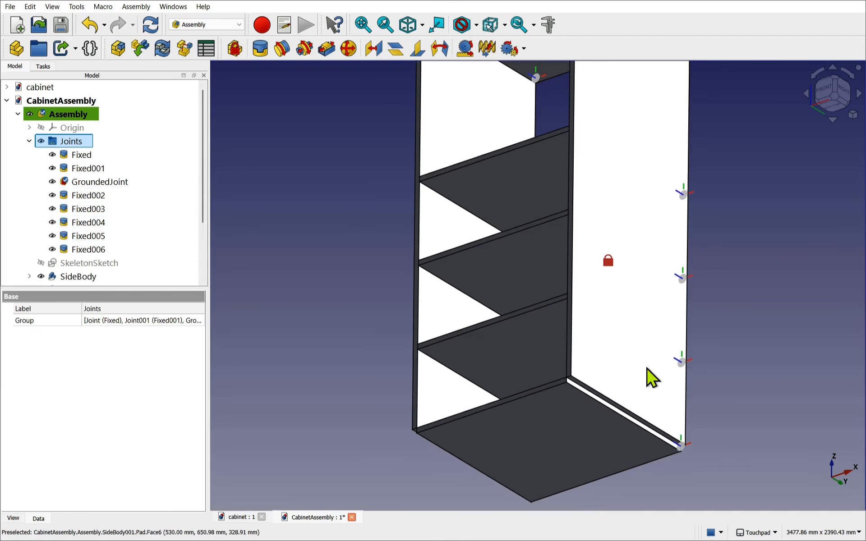
{"action": "left_click", "coordinate": [682, 447]}
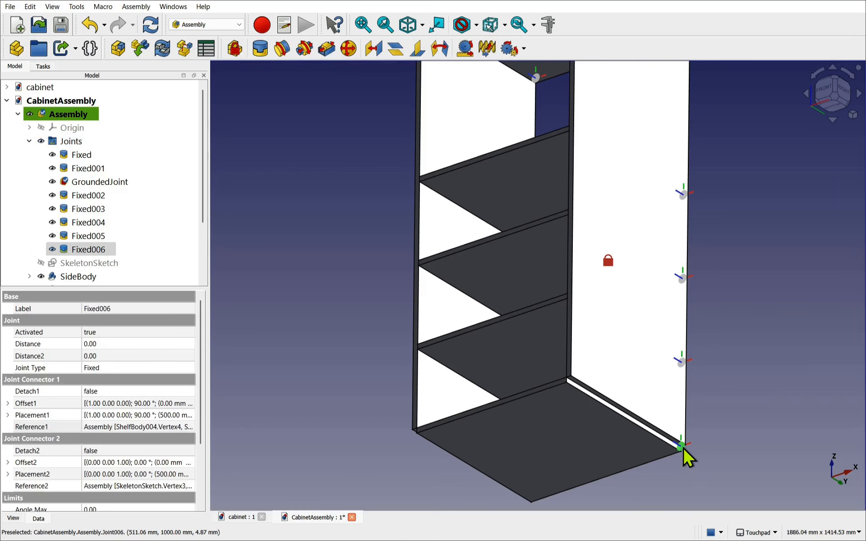
- In joint Fixed006, replace the ShelfBody004.Vertex4 reference with the shelf's other corner vertex
{"action": "double_click", "coordinate": [88, 250]}
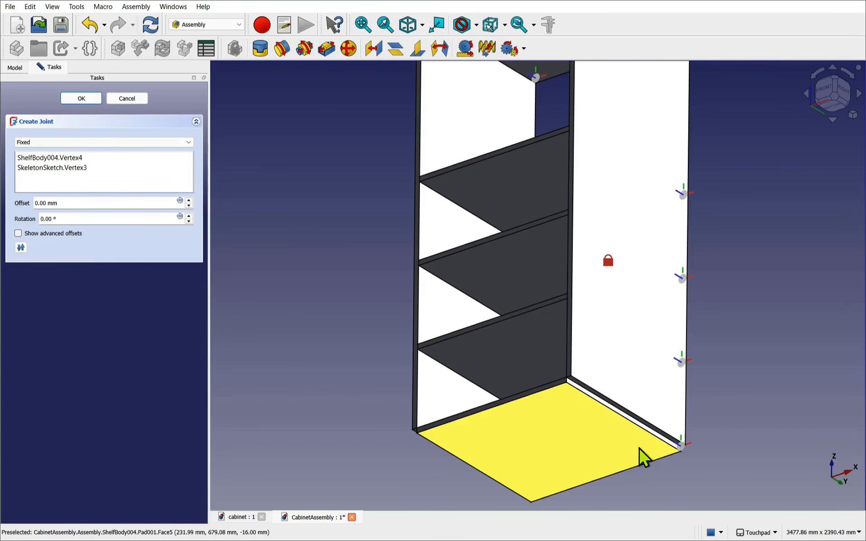
{"action": "scroll", "coordinate": [688, 456], "scroll_direction": "up", "scroll_amount": 5}
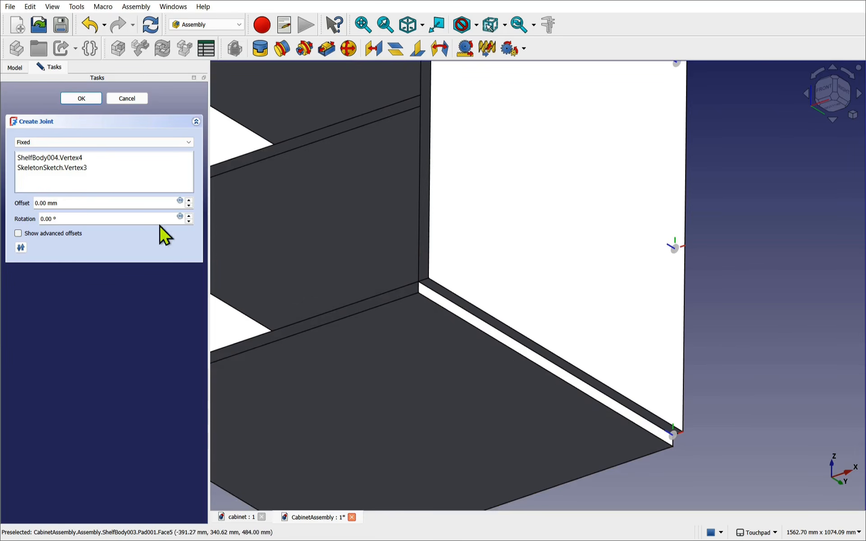
{"action": "left_click", "coordinate": [65, 159]}
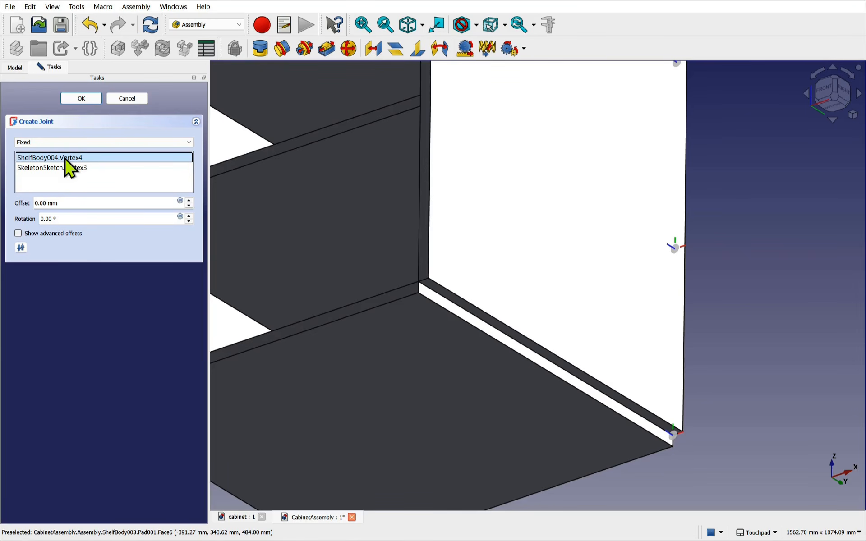
{"action": "key", "text": "Delete"}
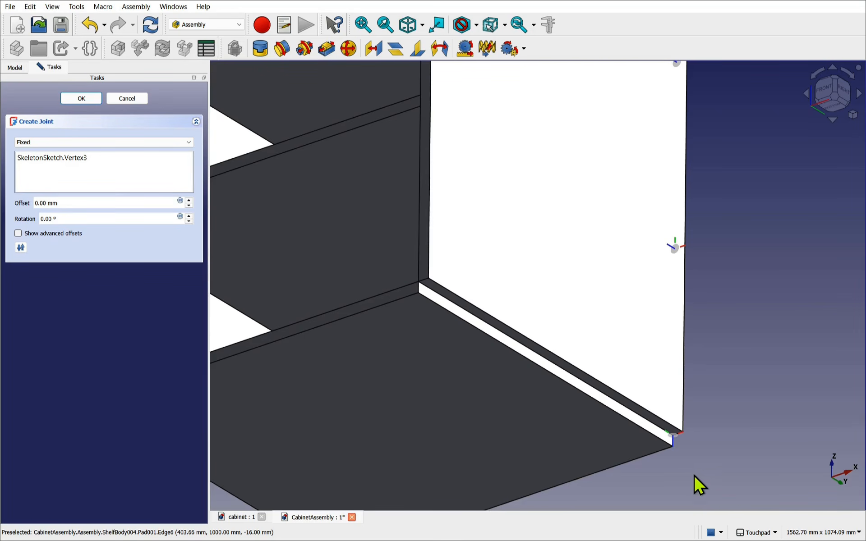
{"action": "left_click", "coordinate": [672, 450]}
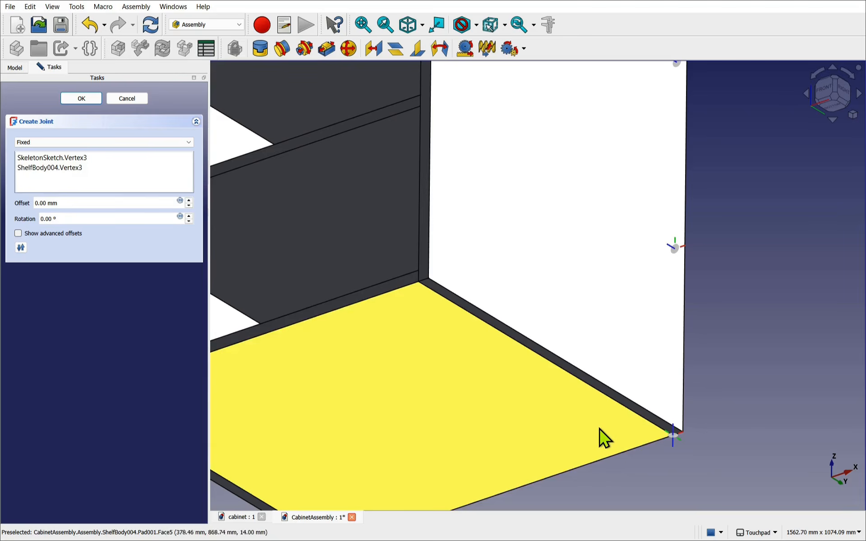
- Review Fixed006's Offset1 placement without changing it and confirm the edited joint
{"action": "scroll", "coordinate": [591, 426], "scroll_direction": "down", "scroll_amount": 3}
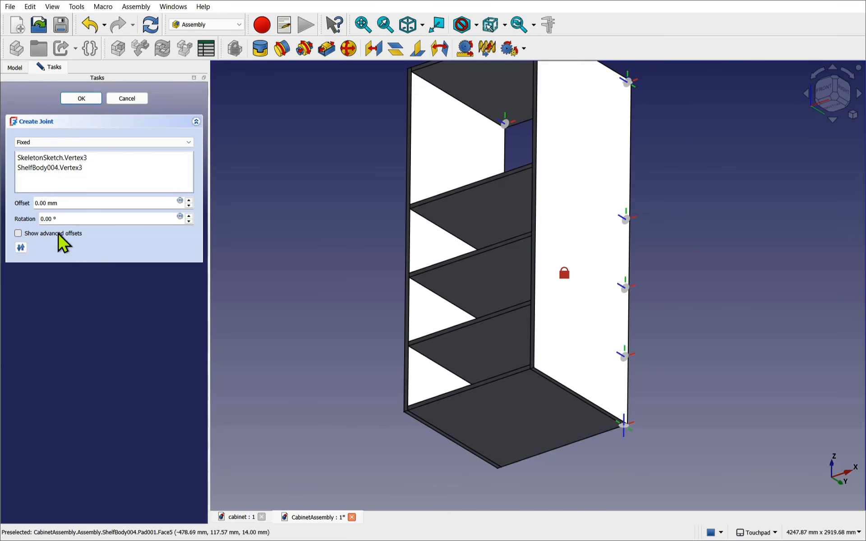
{"action": "left_click", "coordinate": [20, 235]}
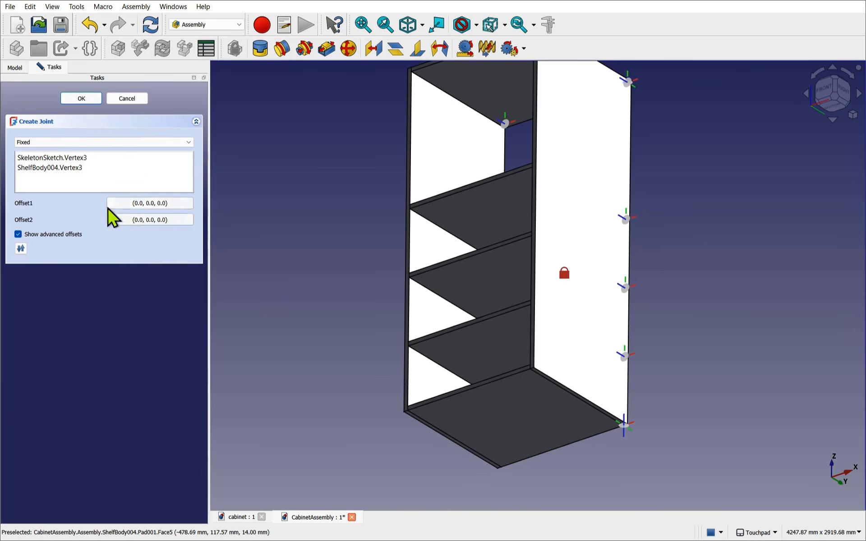
{"action": "left_click", "coordinate": [129, 207]}
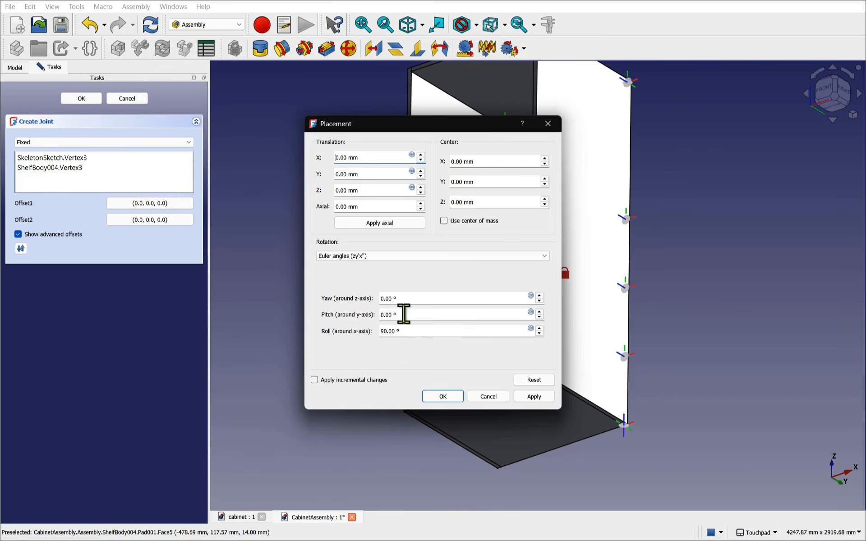
{"action": "left_click", "coordinate": [482, 396]}
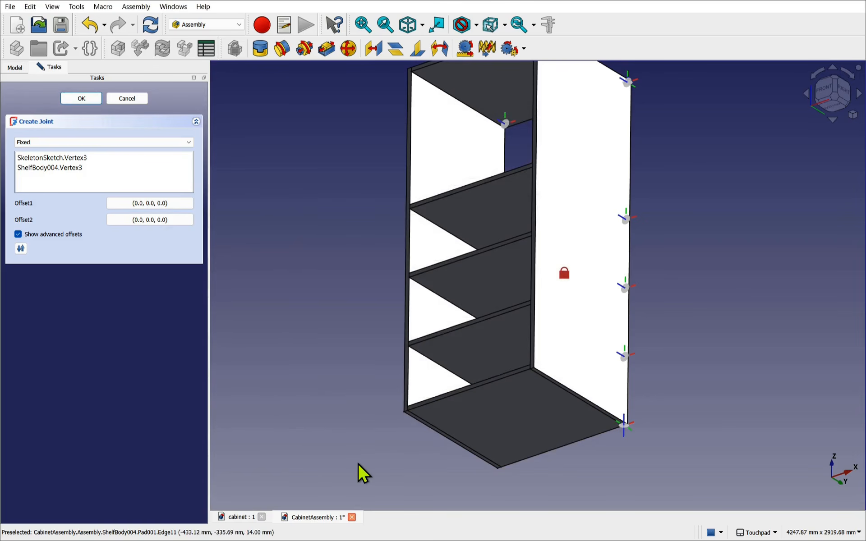
{"action": "left_click", "coordinate": [79, 98]}
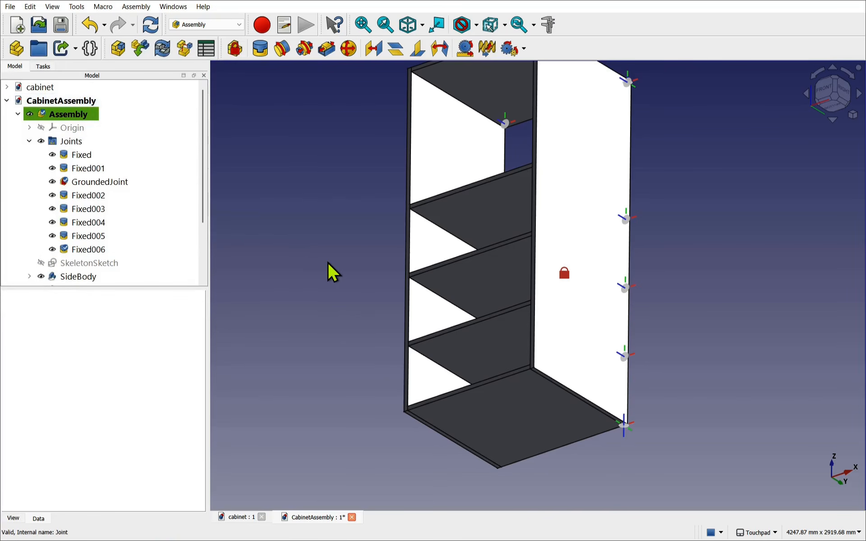
- Recompute the assembly, hide all joints, and view the cabinet isometrically from a more frontal angle
{"action": "left_click", "coordinate": [152, 29]}
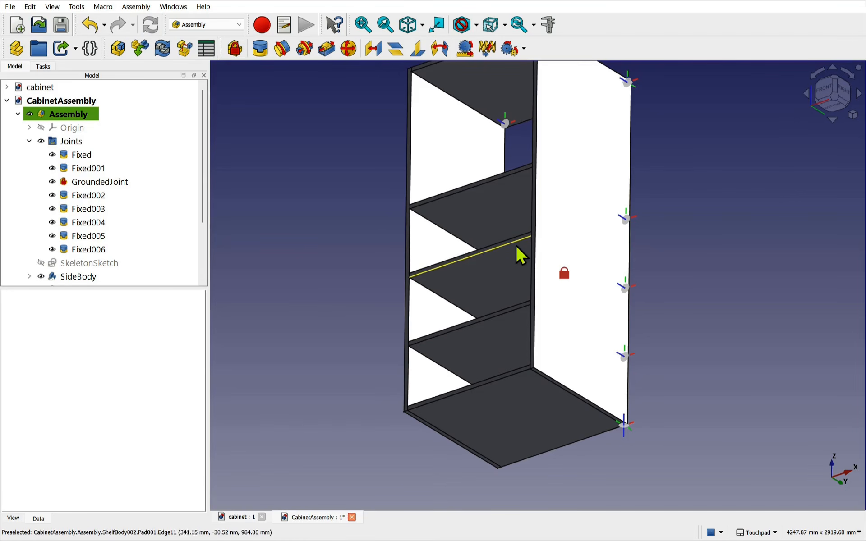
{"action": "middle_click_drag", "start_coordinate": [524, 240], "coordinate": [537, 302]}
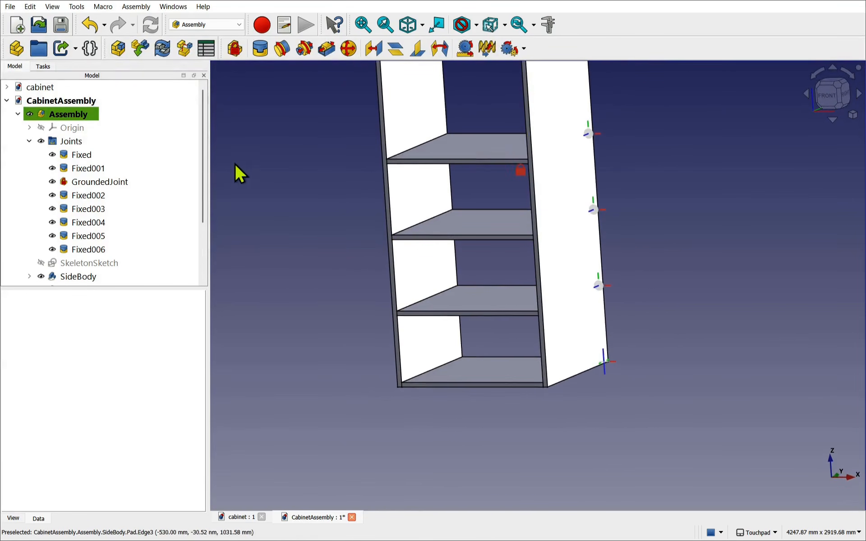
{"action": "left_click", "coordinate": [72, 142]}
{"action": "key", "text": "space"}
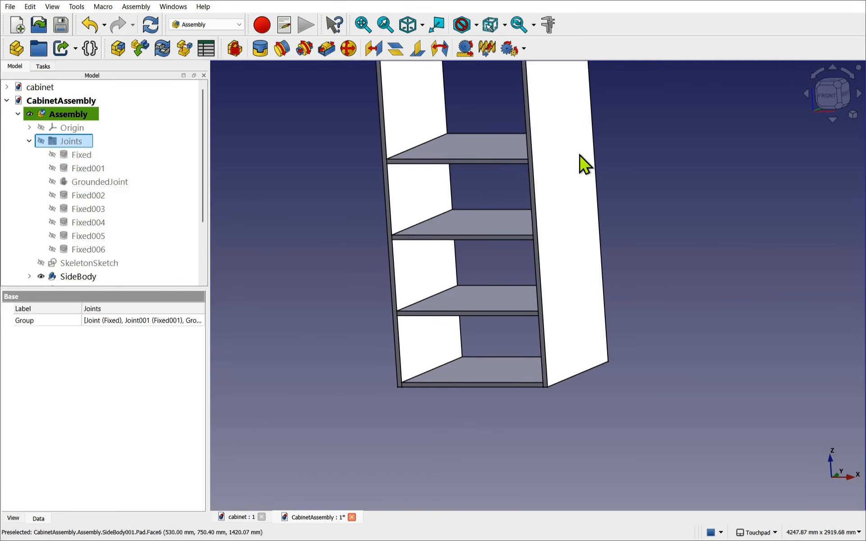
{"action": "left_click", "coordinate": [621, 245]}
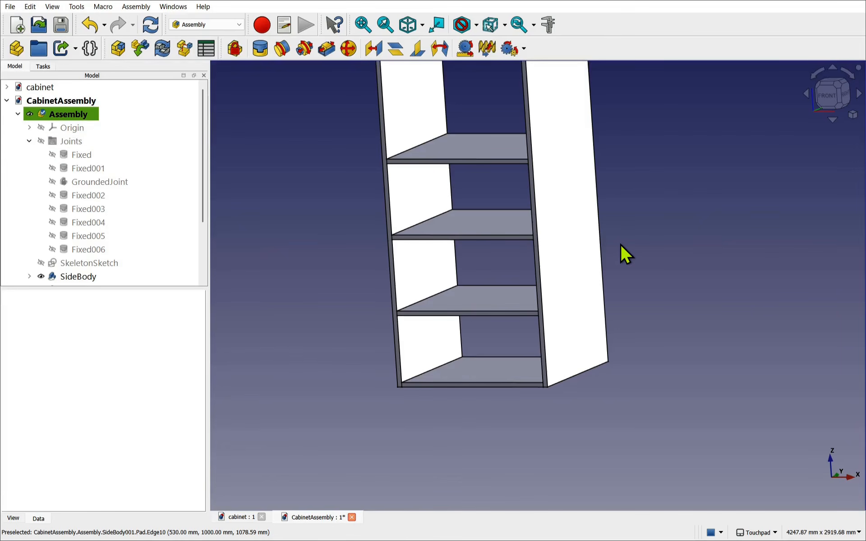
{"action": "key", "text": "0"}
{"action": "left_click_drag", "start_coordinate": [601, 293], "coordinate": [643, 259], "text": "shift"}
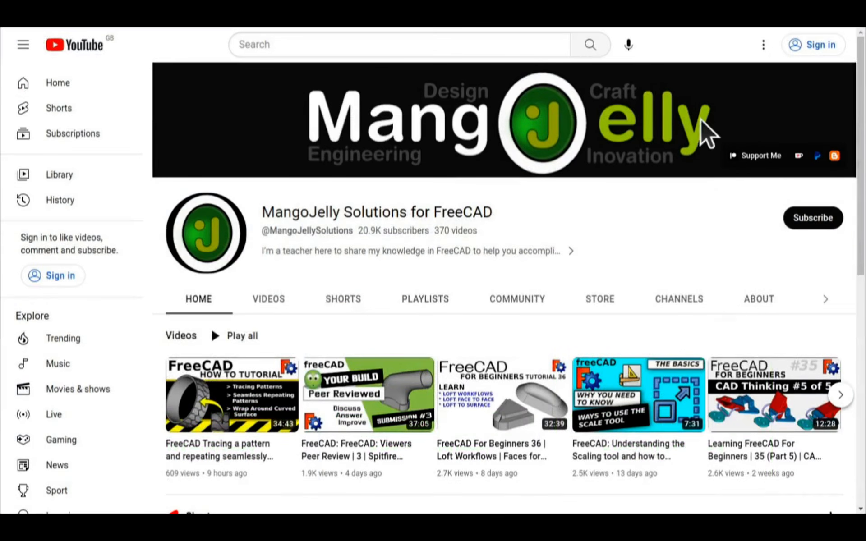
- Show the MangoJelly Solutions About page and highlight its three donation links
{"action": "left_click", "coordinate": [758, 301]}
{"action": "scroll", "coordinate": [188, 401], "scroll_direction": "down", "scroll_amount": 3}
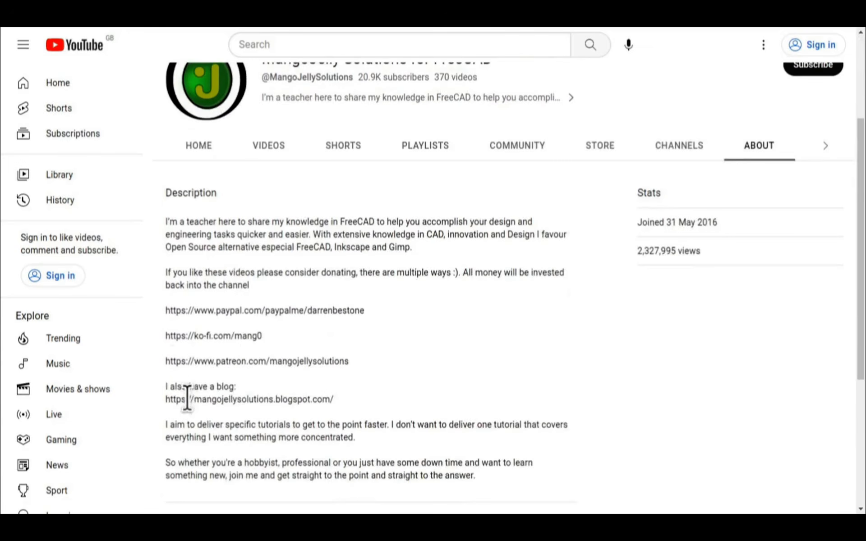
{"action": "left_click_drag", "start_coordinate": [362, 367], "coordinate": [166, 308]}
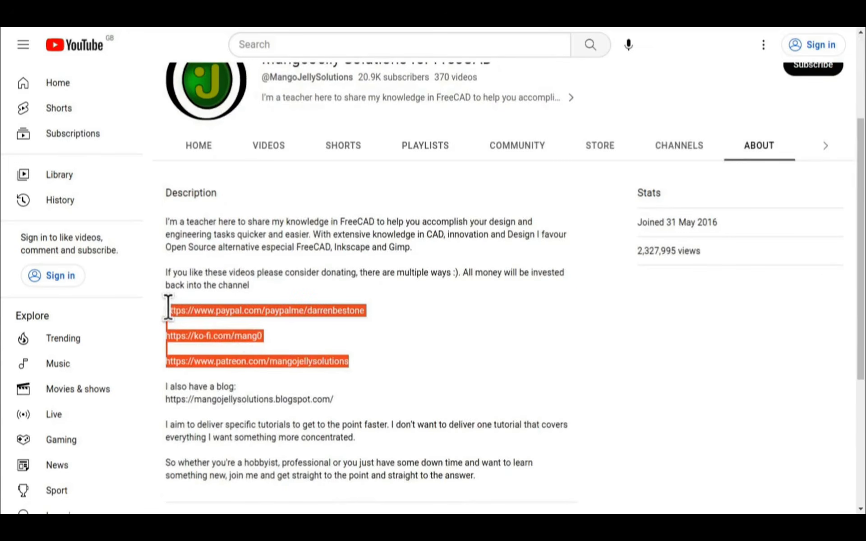
{"action": "left_click", "coordinate": [391, 356]}
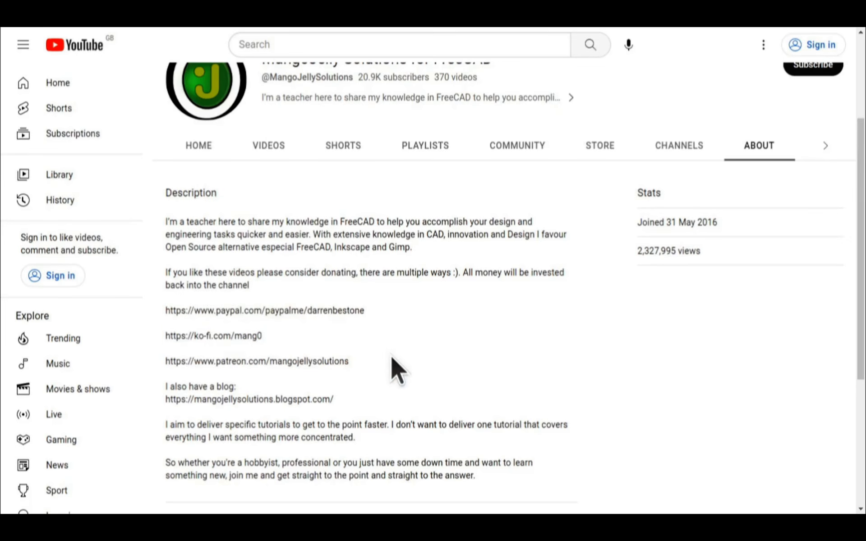